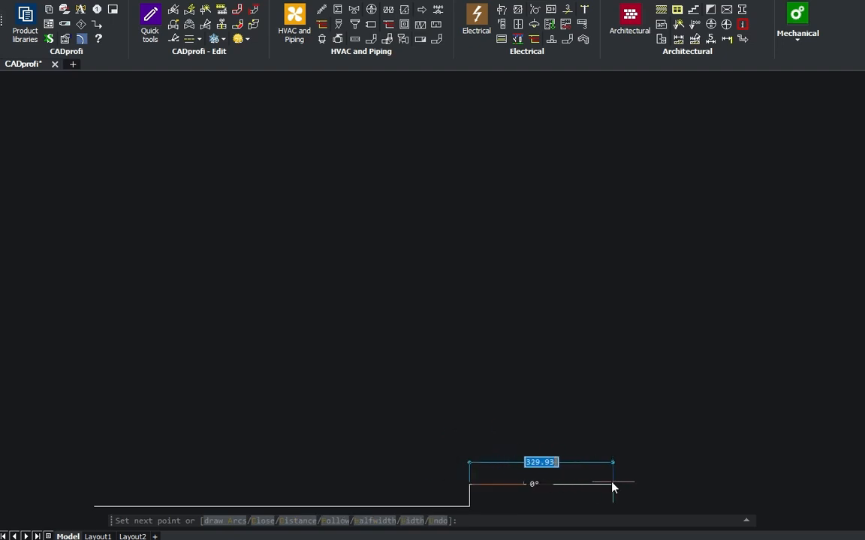
Continue the building outline polyline with segments about 160 cm right, 50 cm down, 448 cm right and 505 cm up
type("160")
key("Return")
type("50")
key("Return")
type("450")
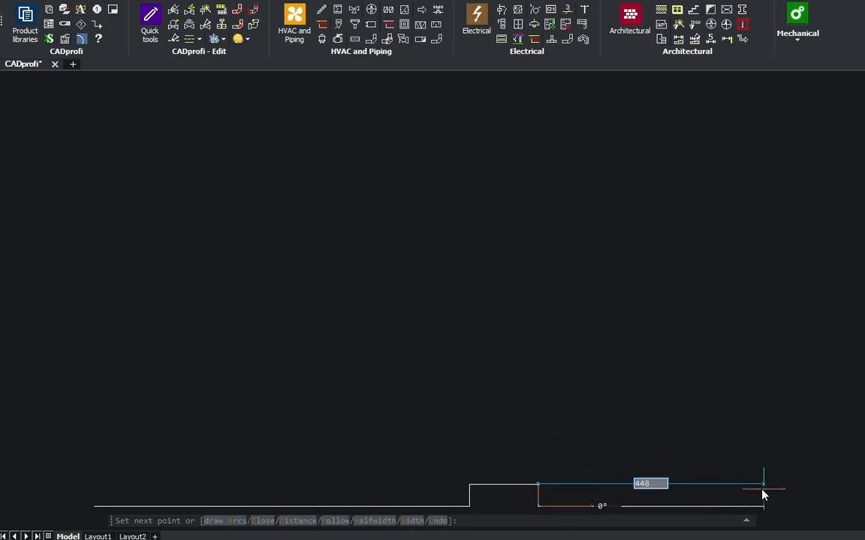
key("Return")
type("505")
key("Return")
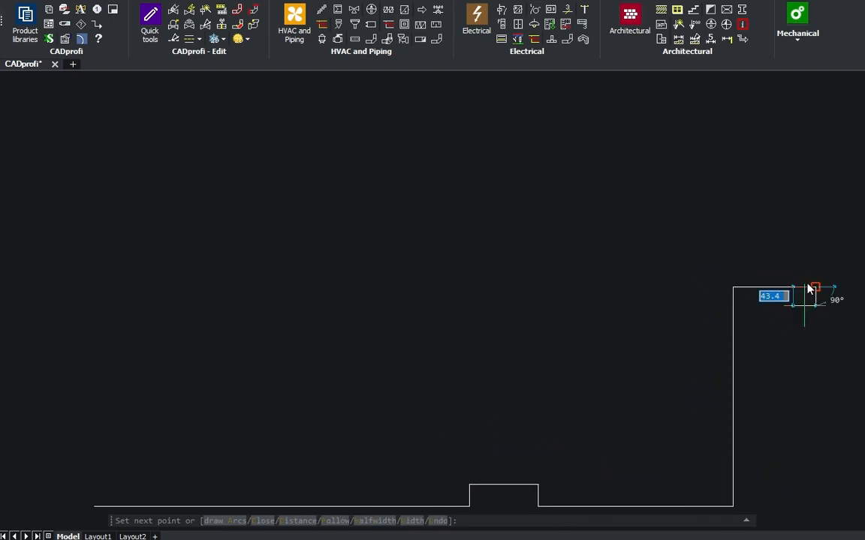
Extend the outline right and up around the upper-right room, continuing 638 cm left, 60 cm down and about 460 cm left
left_click(815, 288)
left_click(777, 84)
type("640")
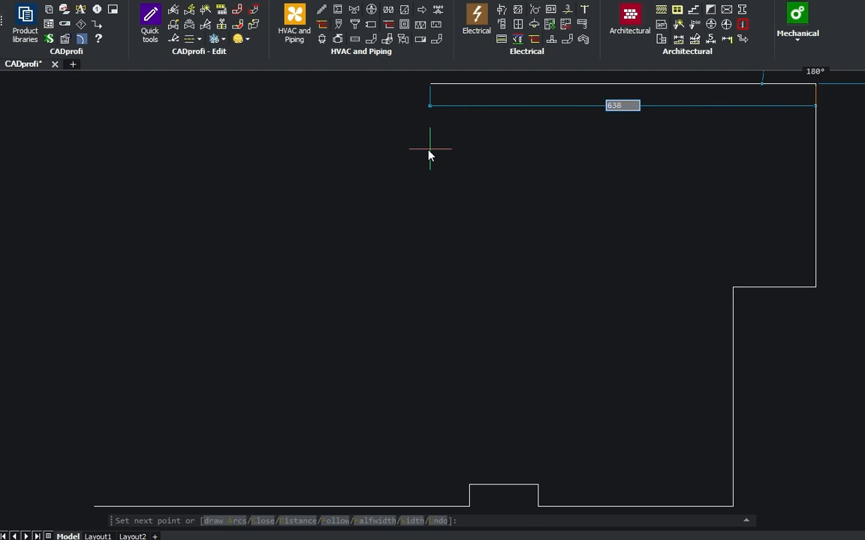
key("Return")
type("60")
key("Return")
type("460")
key("Return")
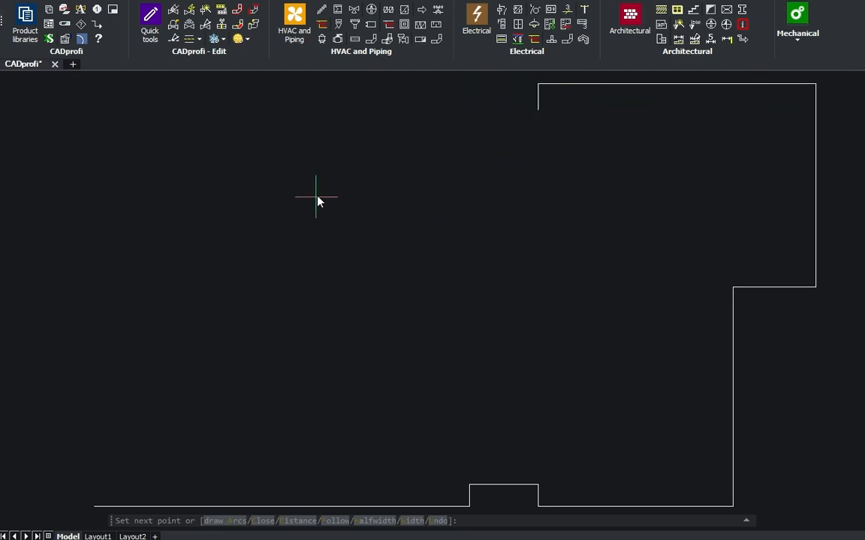
Finish the outline back at its starting corner with segments 60 cm up, 664 cm left, 594 cm down, 100 cm right and 380 cm down
type("60")
key("Return")
type("670")
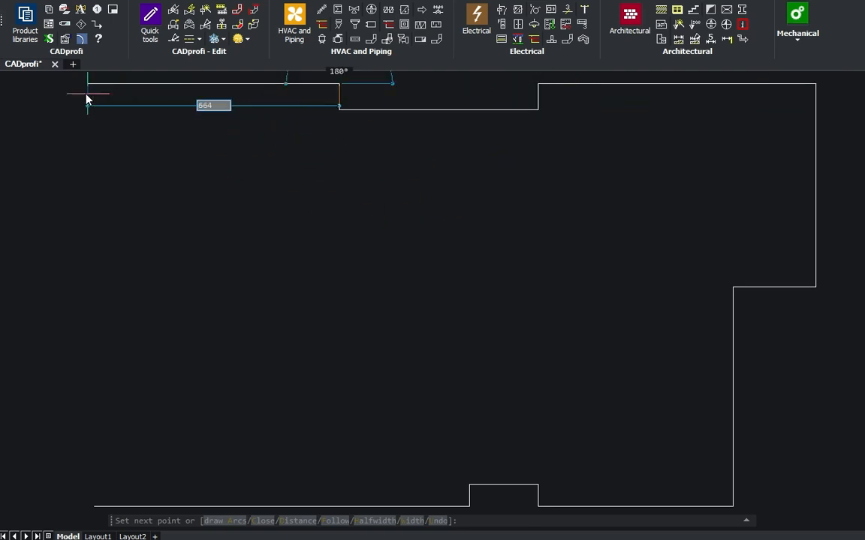
key("Return")
type("594")
key("Return")
type("100")
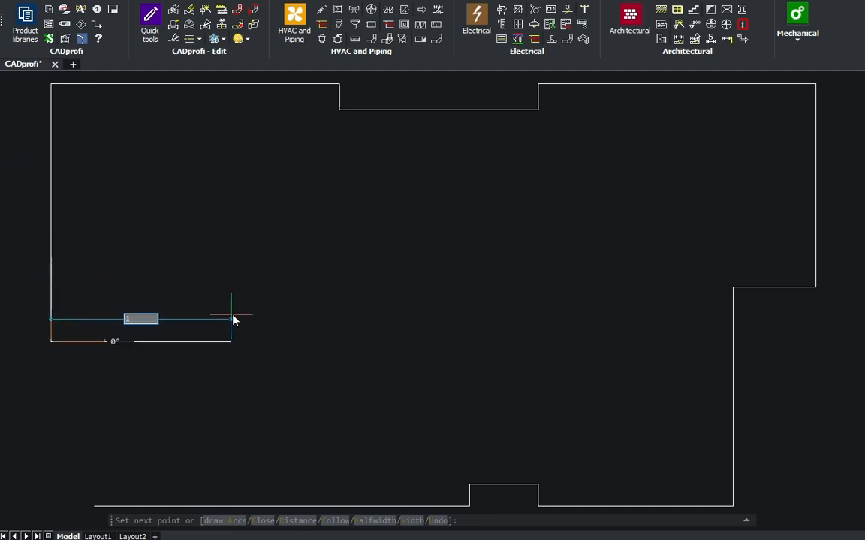
key("Return")
type("380")
key("Return")
key("Return")
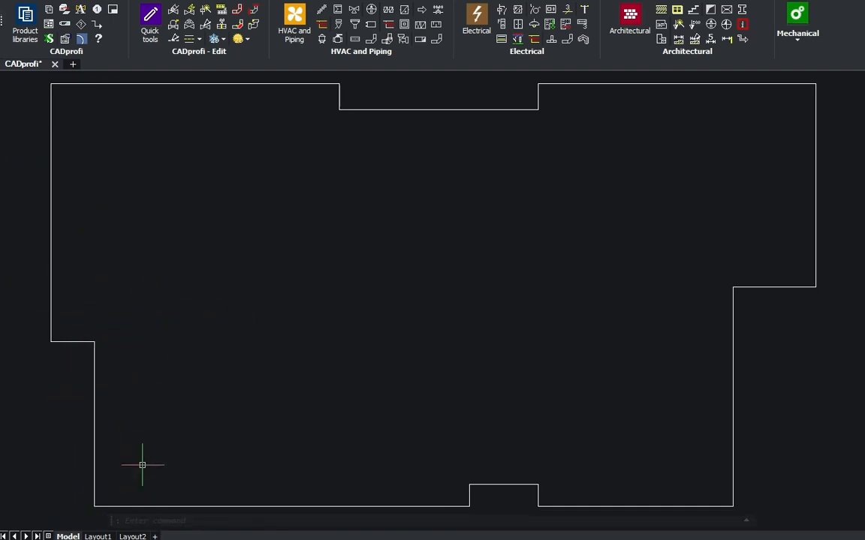
Replace the Bricks layer in the wall definition with Silicate hollow blocks and Mineral wool layers
left_click(664, 12)
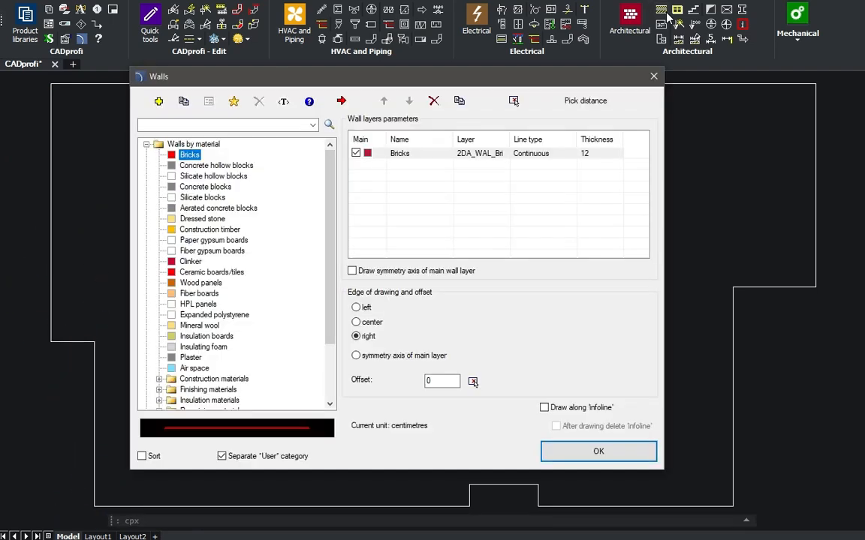
left_click(433, 103)
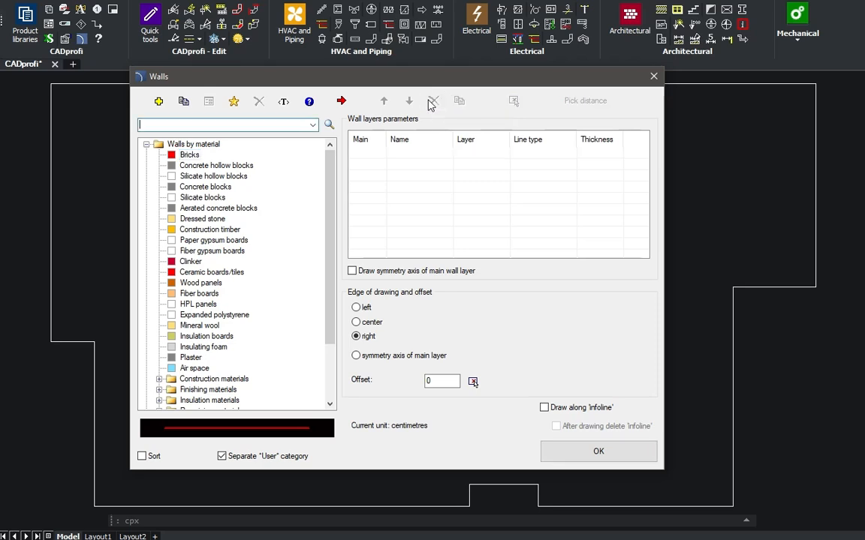
left_click(239, 177)
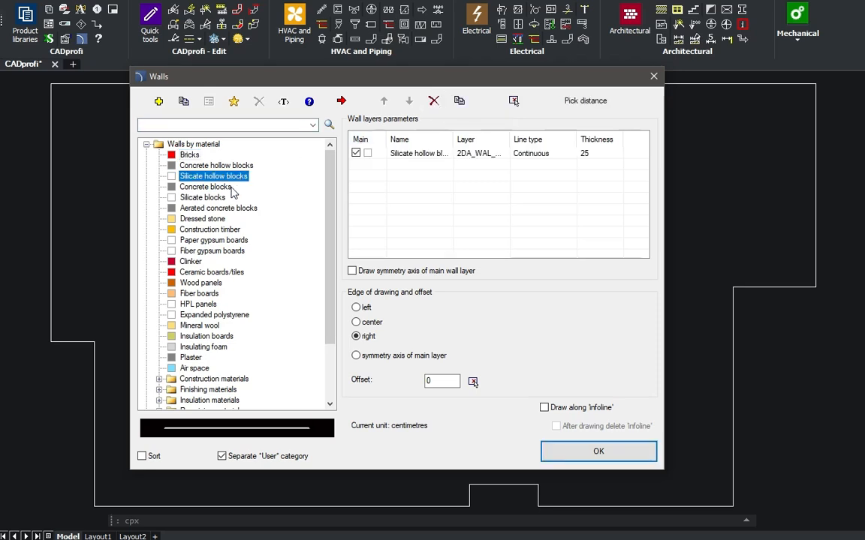
scroll(233, 192, "down", 2)
left_click(159, 337)
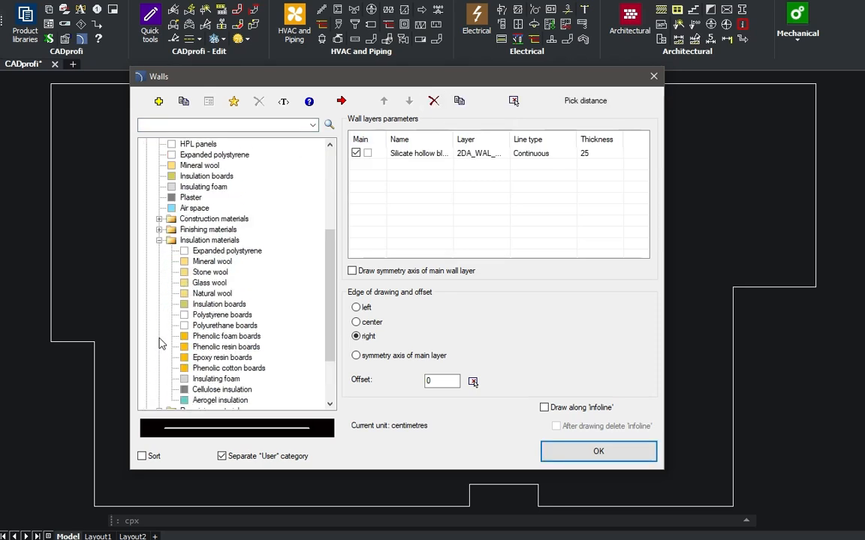
left_click(213, 263)
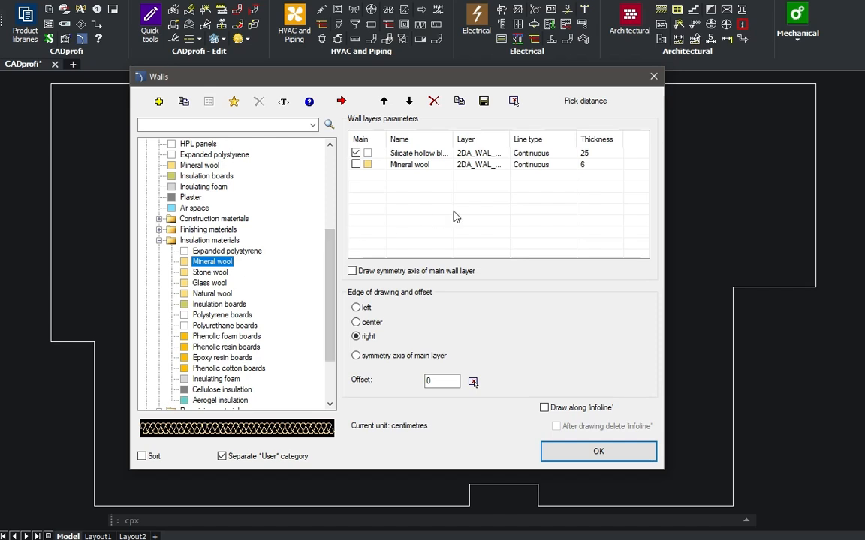
Set the silicate layer to 24 cm and mineral wool to 20 cm, and save the structural wall as LOAD-BEARING WALL 24+20
double_click(598, 154)
type("24")
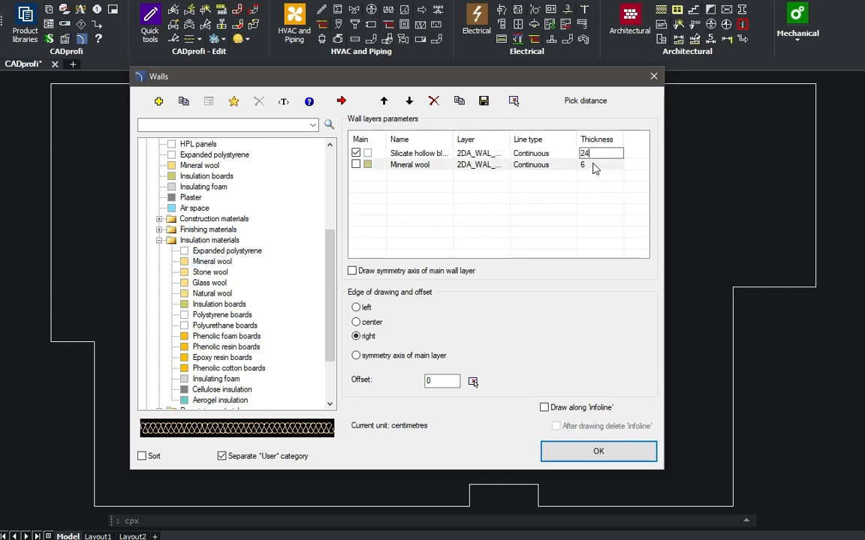
double_click(594, 164)
type("20")
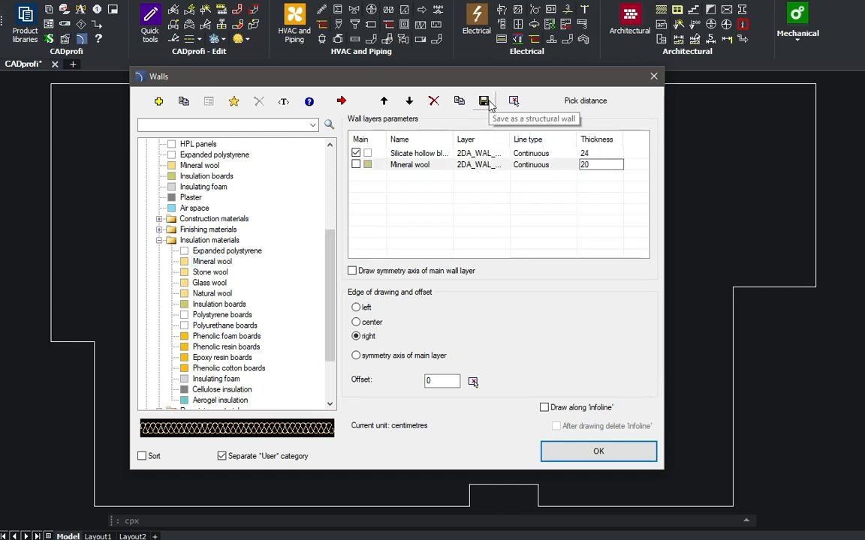
left_click(484, 101)
type("LOAD-BEARING WALL 24+20")
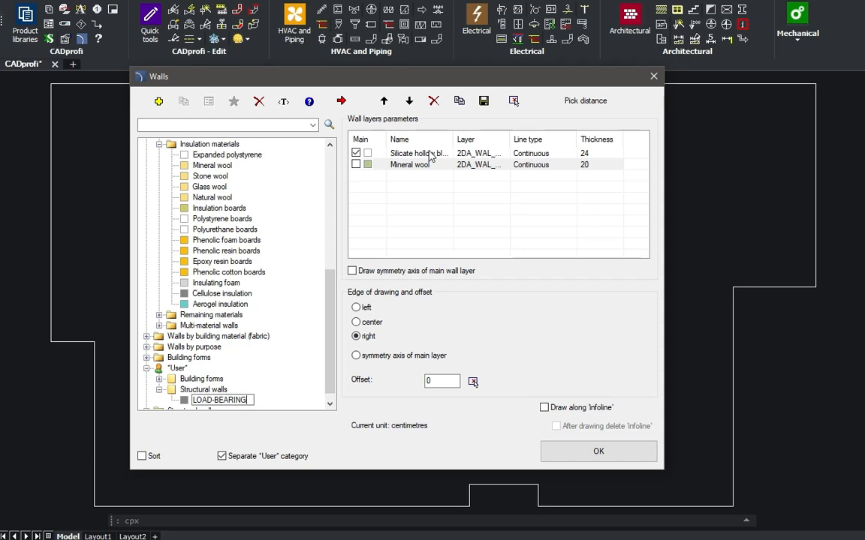
Enable the main layer's symmetry axis, set the drawing edge to left, and move Mineral wool above the silicate layer
left_click(352, 271)
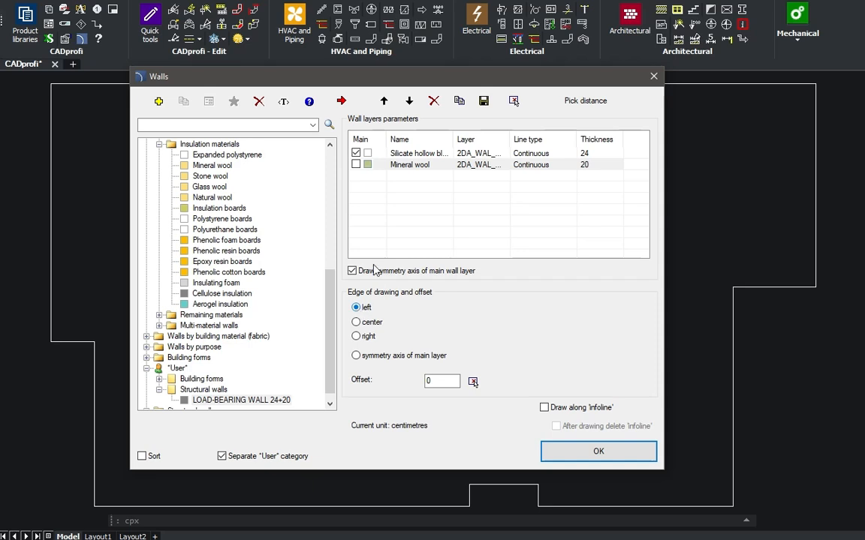
left_click(391, 165)
left_click(383, 101)
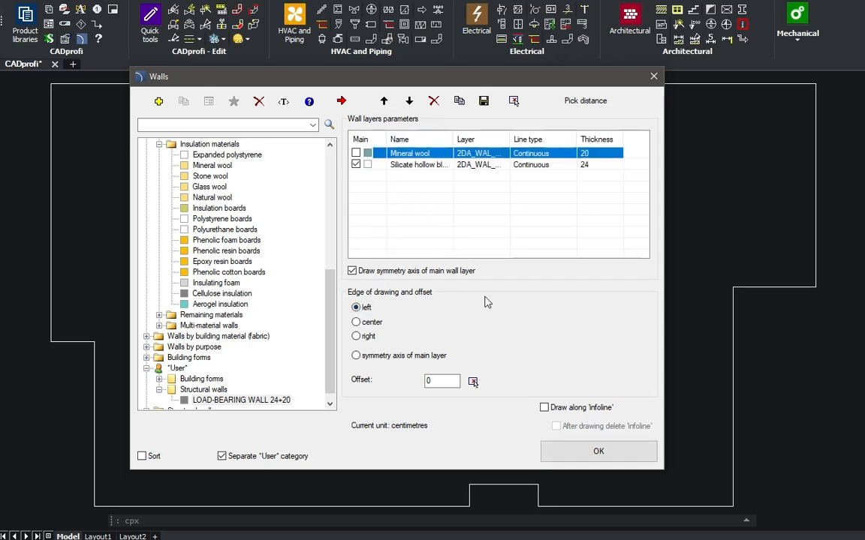
Draw the layered wall along the building outline polyline as infoline, deleting the infoline after drawing
left_click(544, 408)
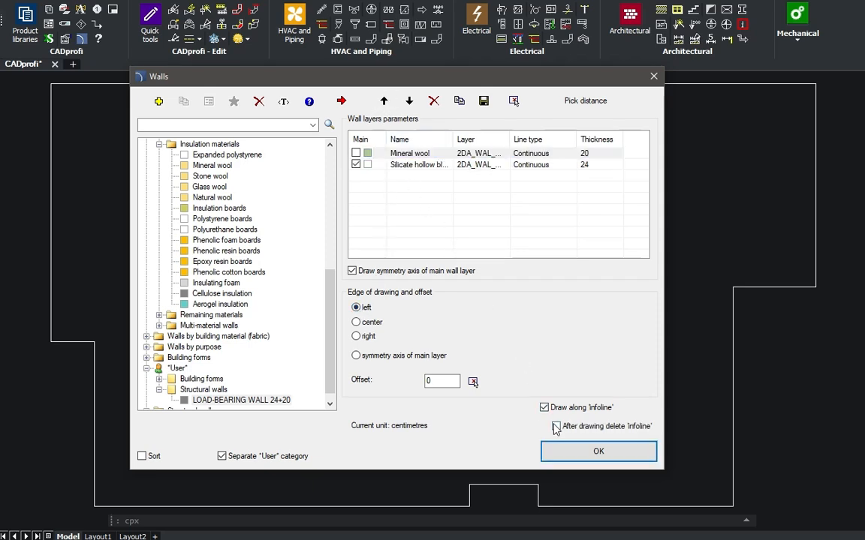
left_click(582, 453)
left_click(393, 506)
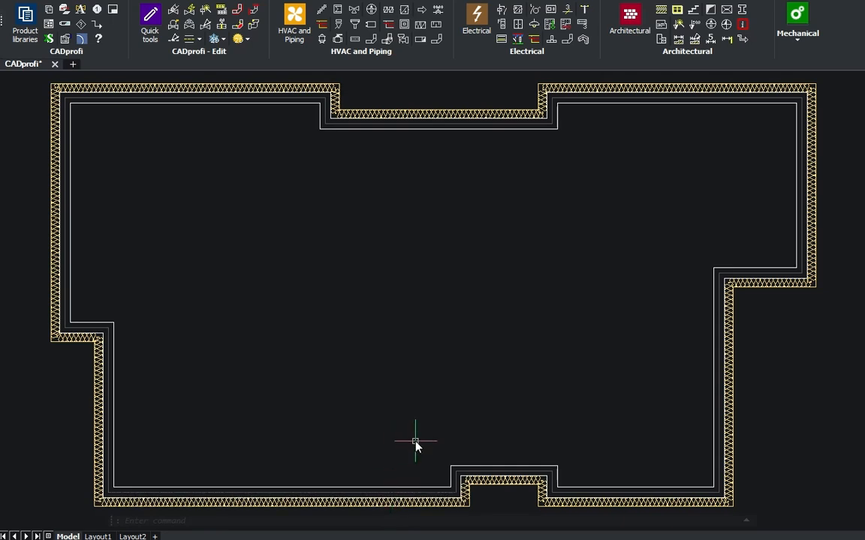
Reduce the wall definition to the 24 cm silicate layer, with the symmetry axis and drawing along the infoline turned off
left_click(661, 9)
key("Delete")
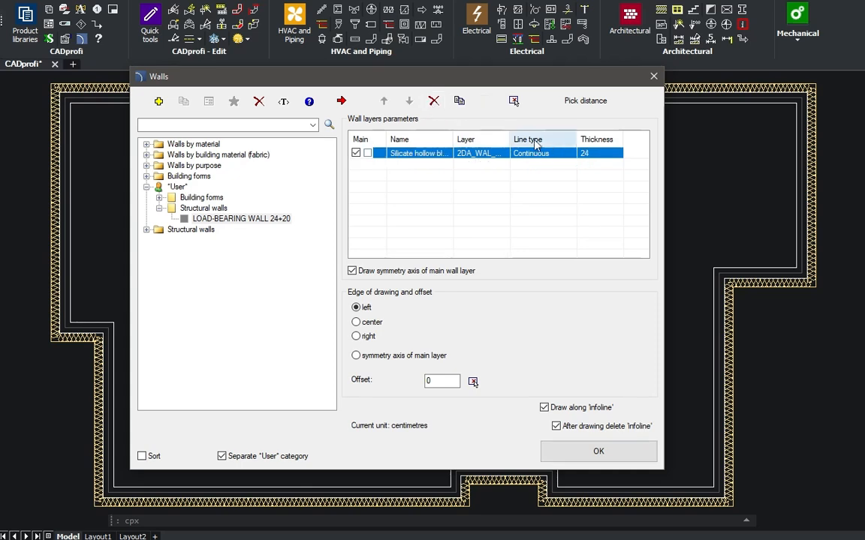
left_click(353, 271)
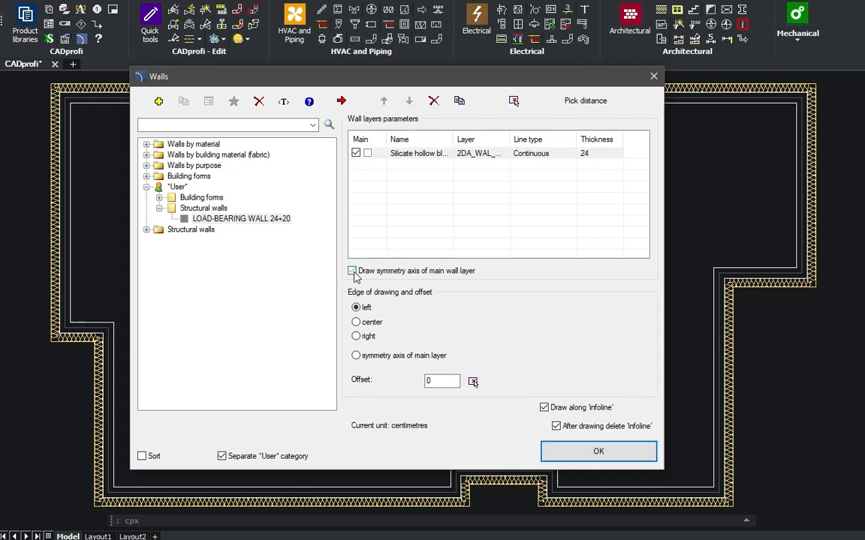
left_click(544, 407)
left_click(554, 453)
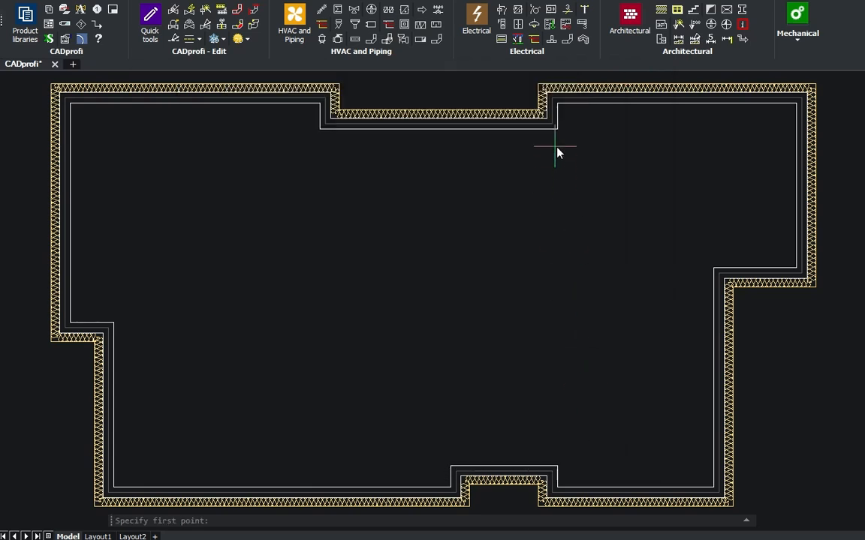
Draw the inner load-bearing wall from the upper recess's right inner corner, 470 cm down and 675 cm left
left_click(559, 133)
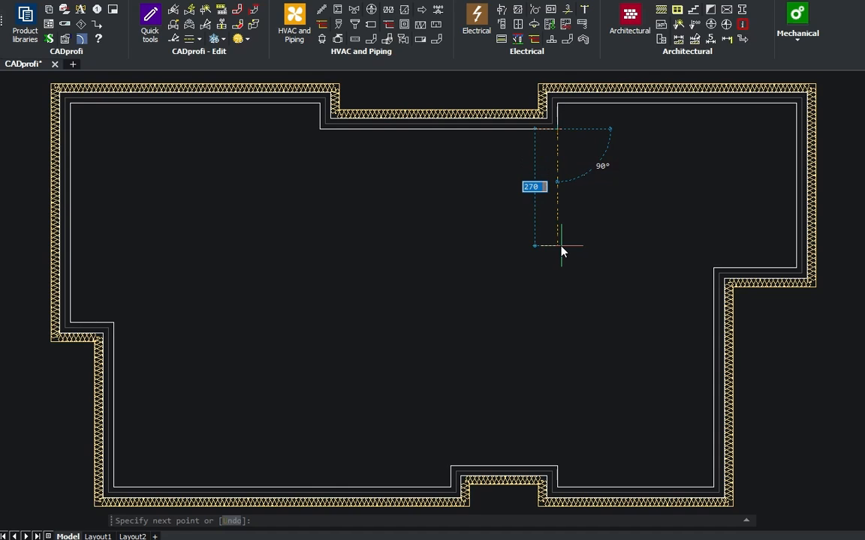
type("470")
key("Return")
type("67")
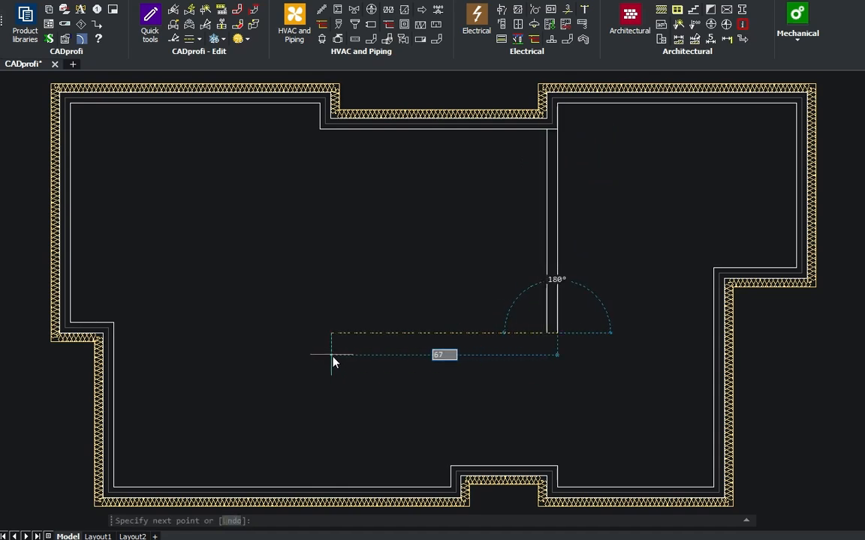
type("5")
key("Return")
key("Return")
Close the open left end of the horizontal inner wall with a line between its two edges
type("l")
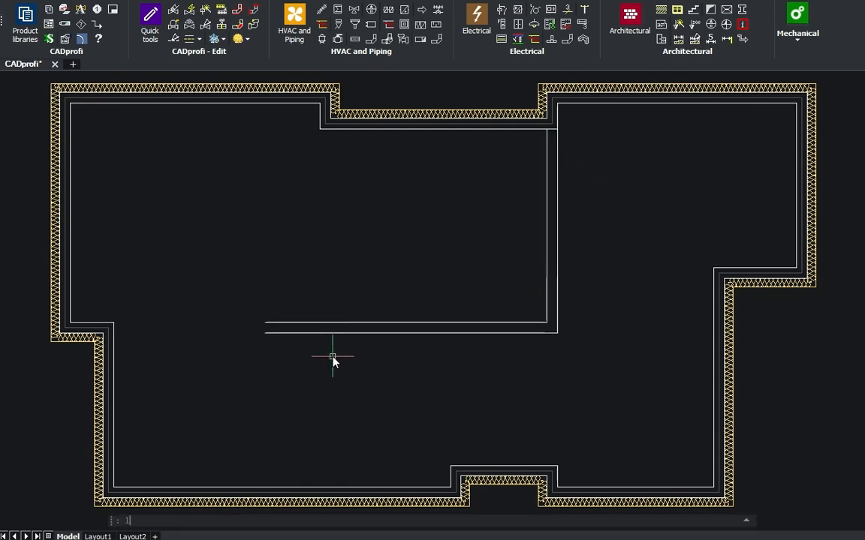
key("Return")
left_click(265, 332)
left_click(265, 322)
key("Return")
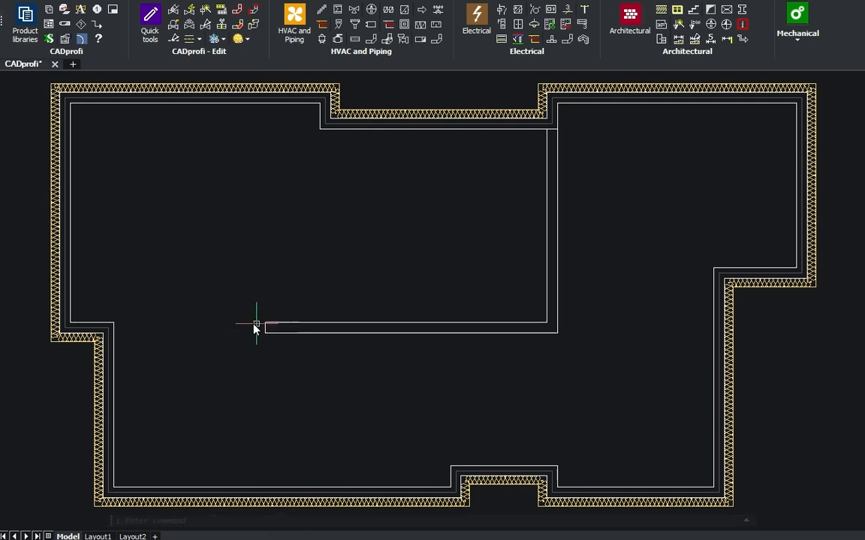
Draw a 12 cm silicate partition wall from the inner load-bearing wall's corner down to the lower recess wall
left_click(661, 10)
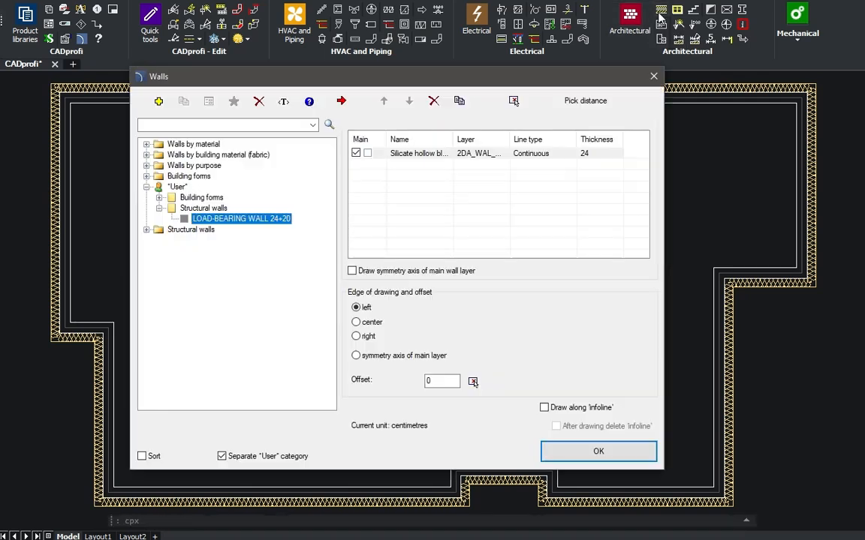
left_click(596, 153)
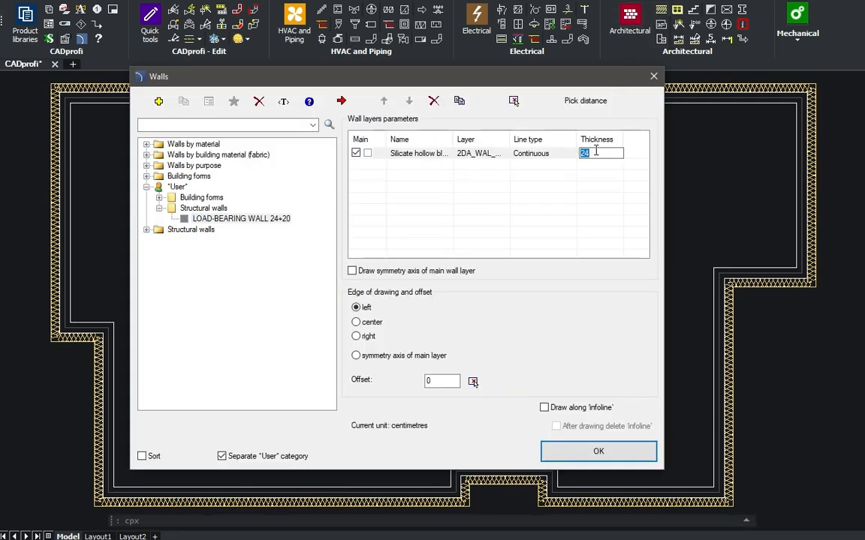
left_click(598, 450)
left_click(557, 332)
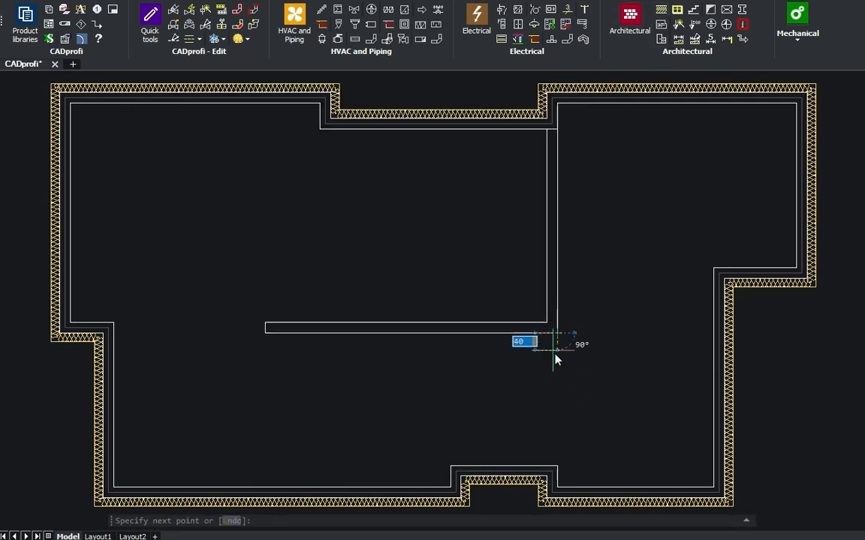
left_click(557, 465)
key("Return")
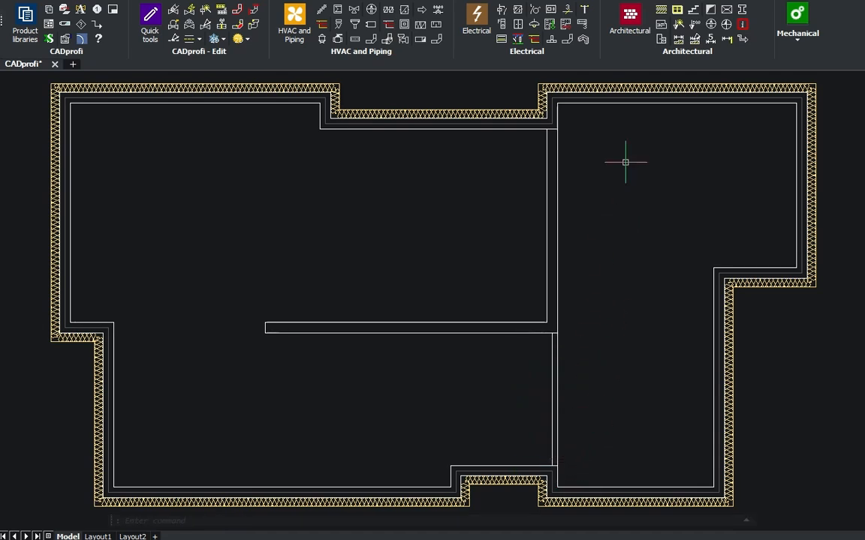
Draw a 12 cm partition from the horizontal inner wall's left end down to the lower outer wall, using right edge and offset 64
left_click(660, 14)
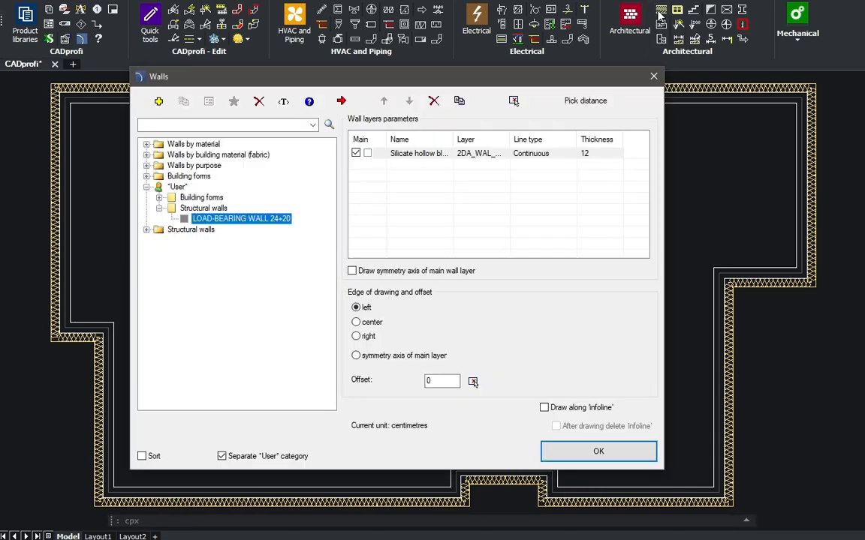
left_click(357, 335)
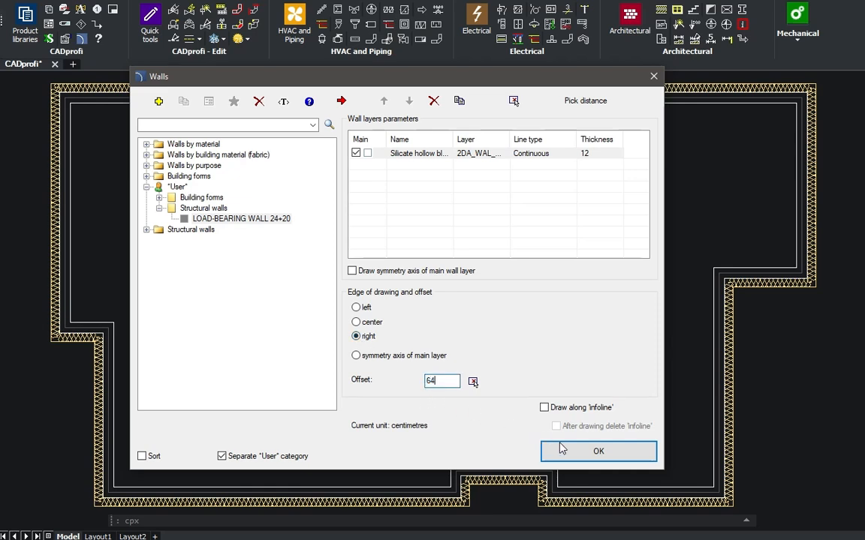
left_click(560, 448)
left_click(263, 333)
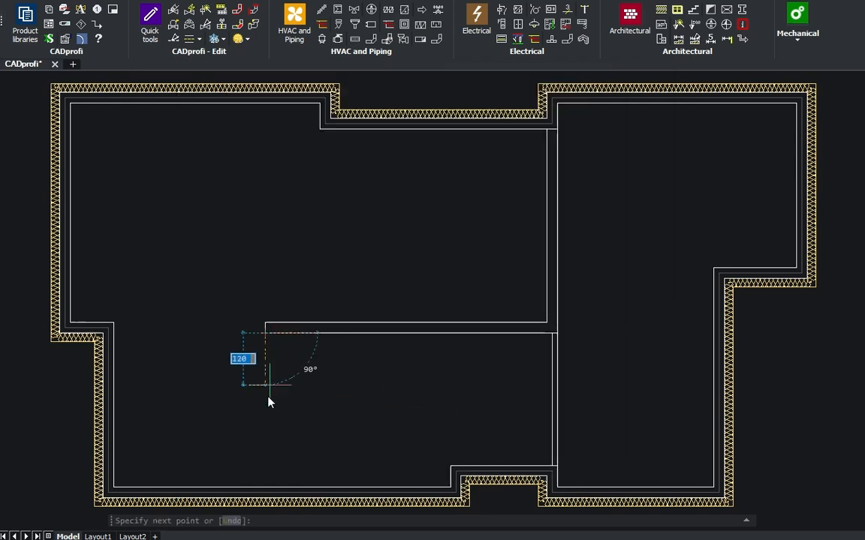
left_click(260, 485)
key("Return")
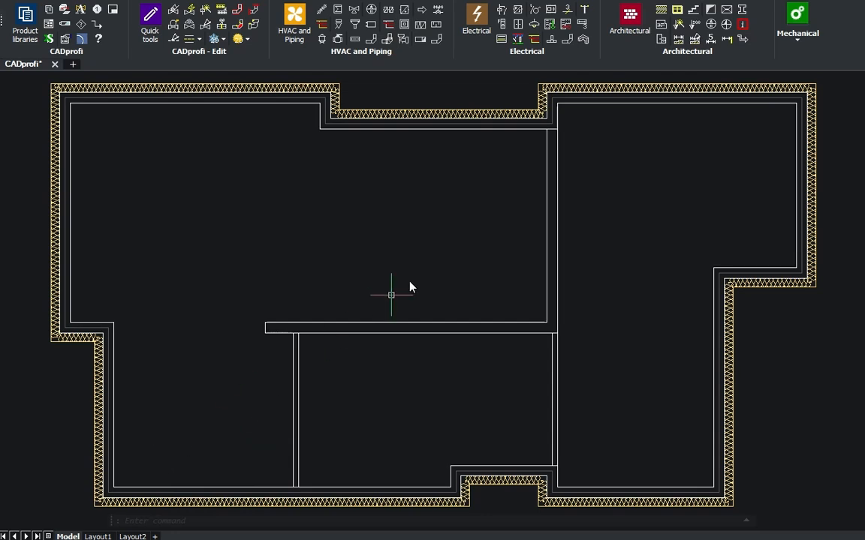
Draw a 12 cm partition from the horizontal inner wall down to the lower recess's left inner corner, using left edge and offset 234
left_click(662, 12)
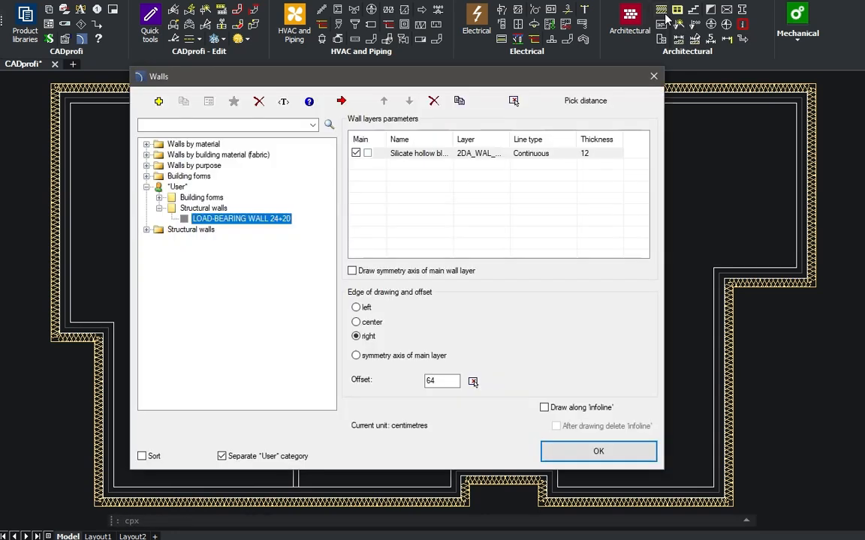
left_click(357, 309)
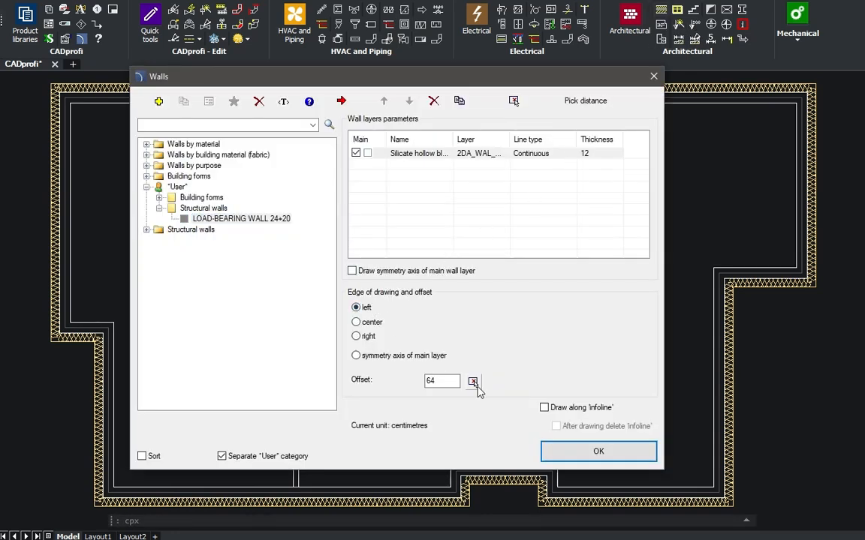
left_click(473, 382)
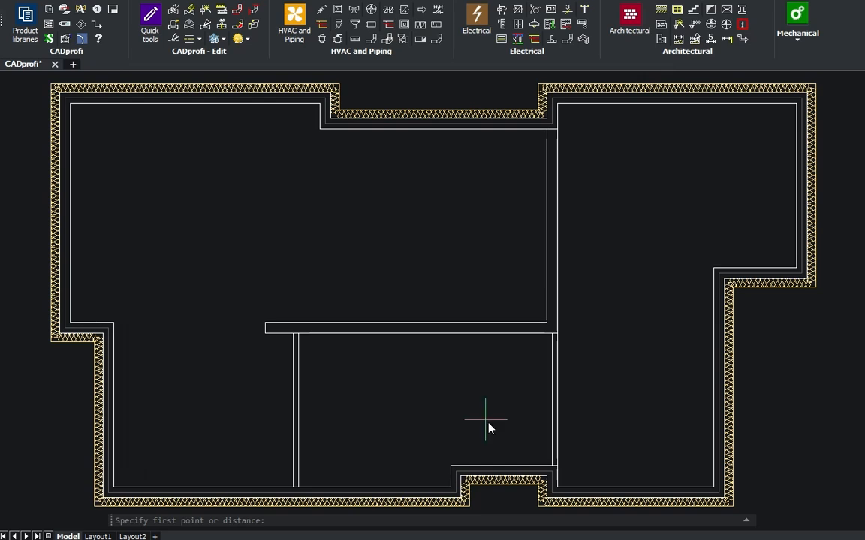
left_click(557, 466)
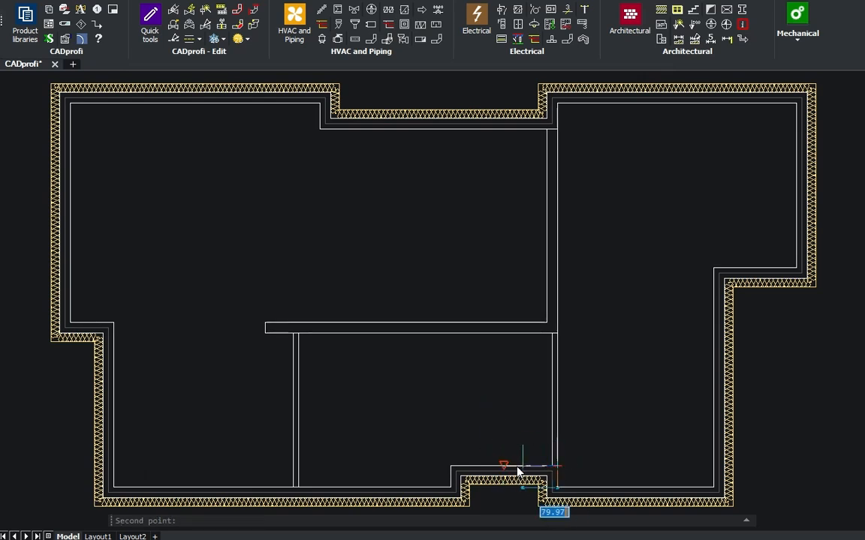
left_click(457, 468)
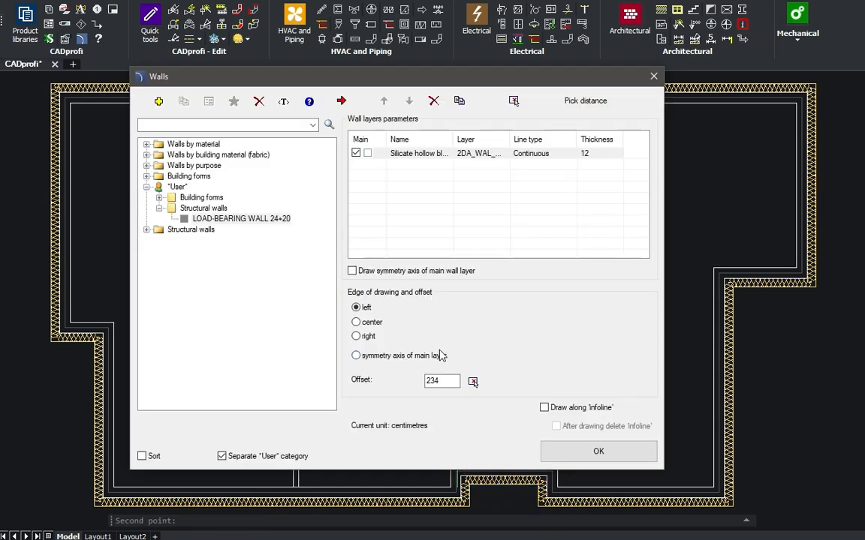
left_click(550, 449)
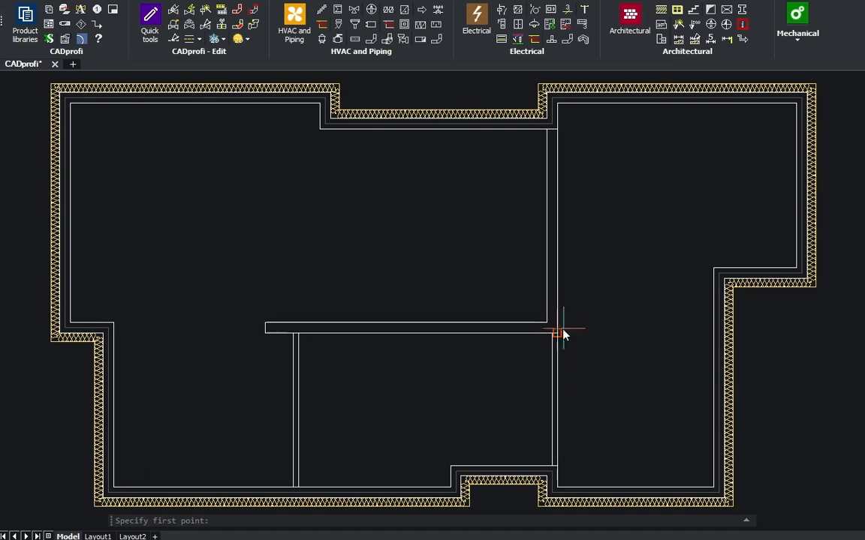
left_click(557, 334)
left_click(557, 465)
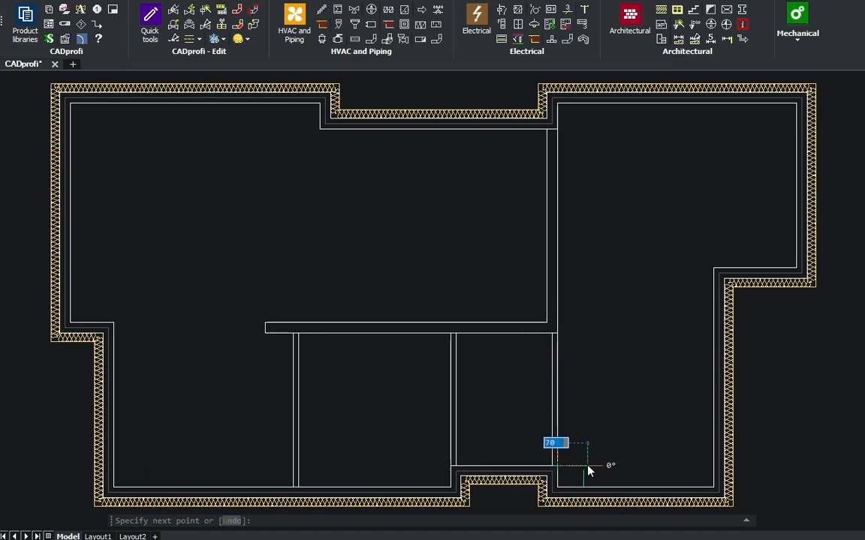
key("Return")
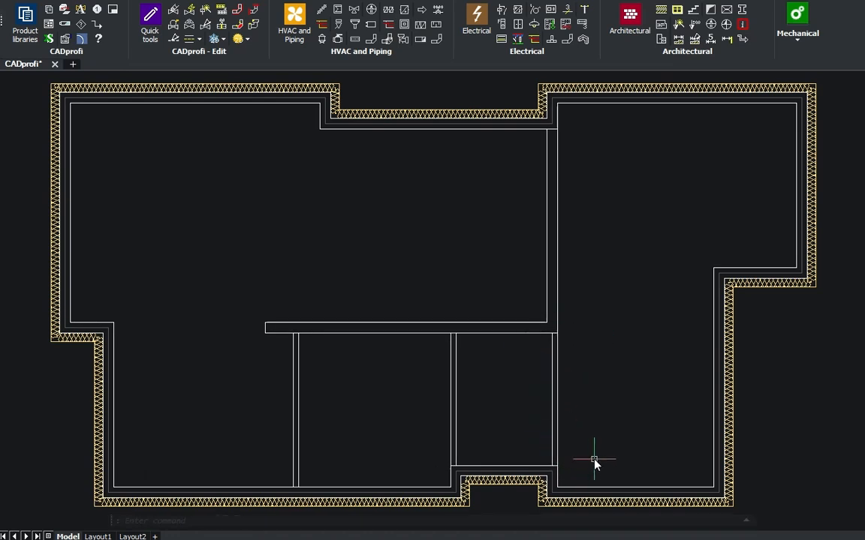
Draw a rectangle enclosing the whole building, from the upper left outer corner to the lower right extent of the outer walls
type("r")
type("ECTANGLE")
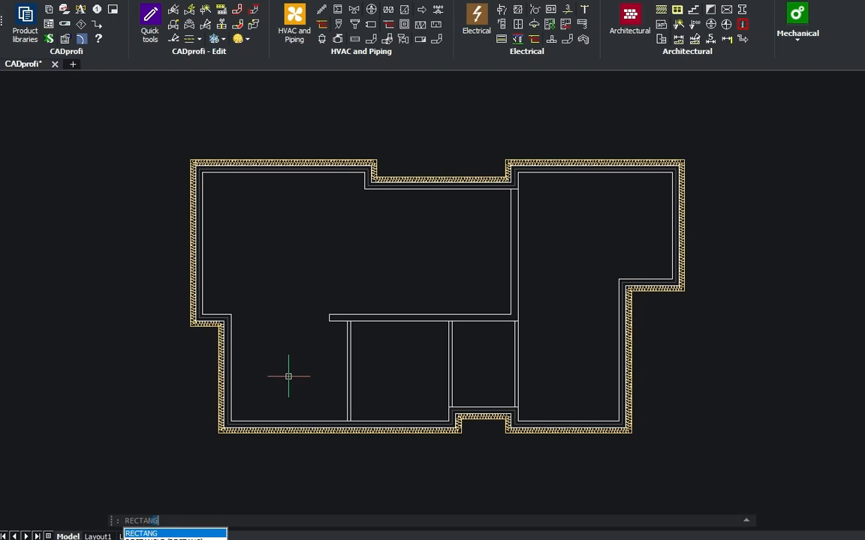
key("Return")
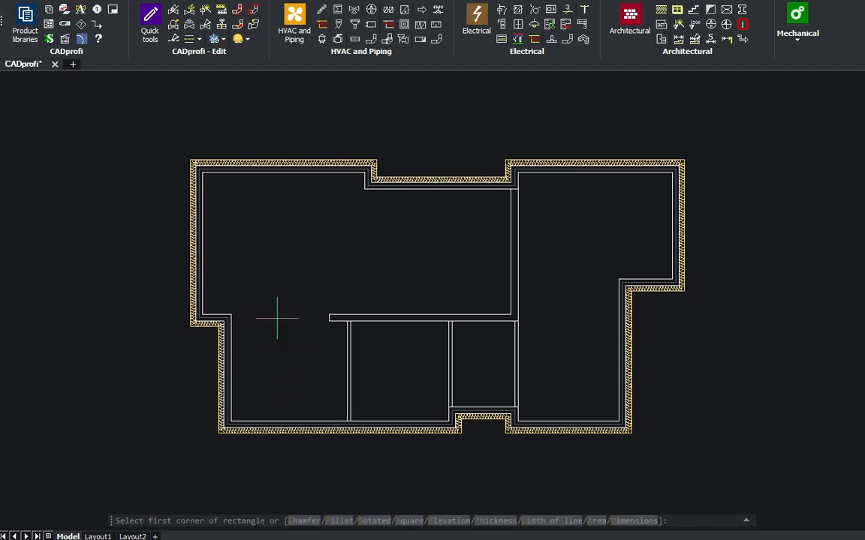
left_click(191, 161)
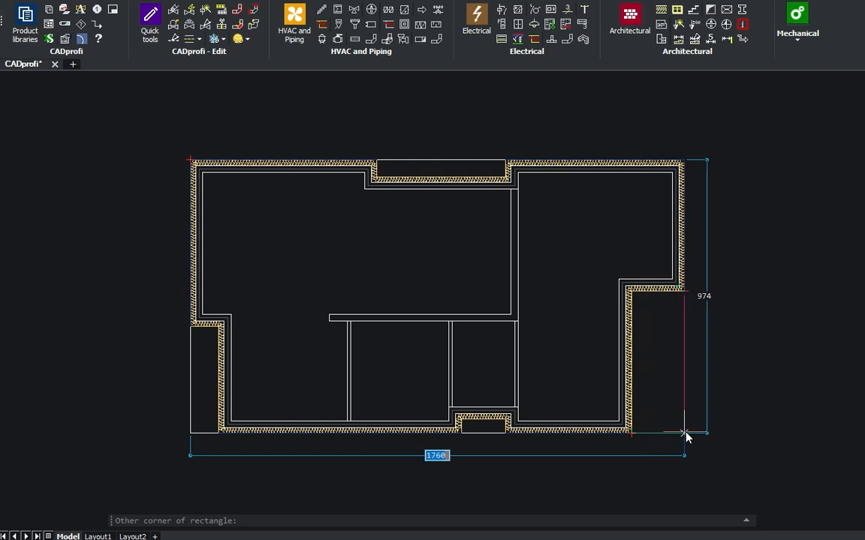
left_click(683, 433)
Offset the enclosing rectangle outward to form a larger frame around the building, and delete the original rectangle
type("offset")
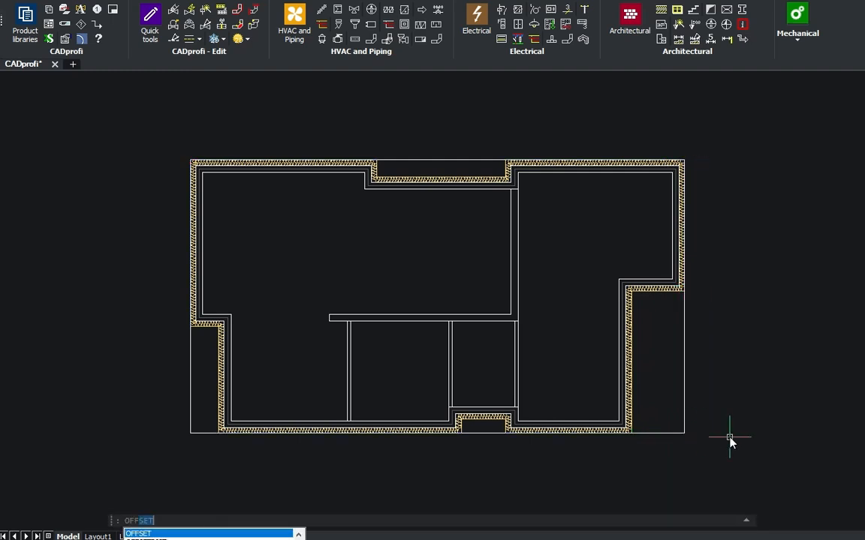
key("Return")
left_click(687, 438)
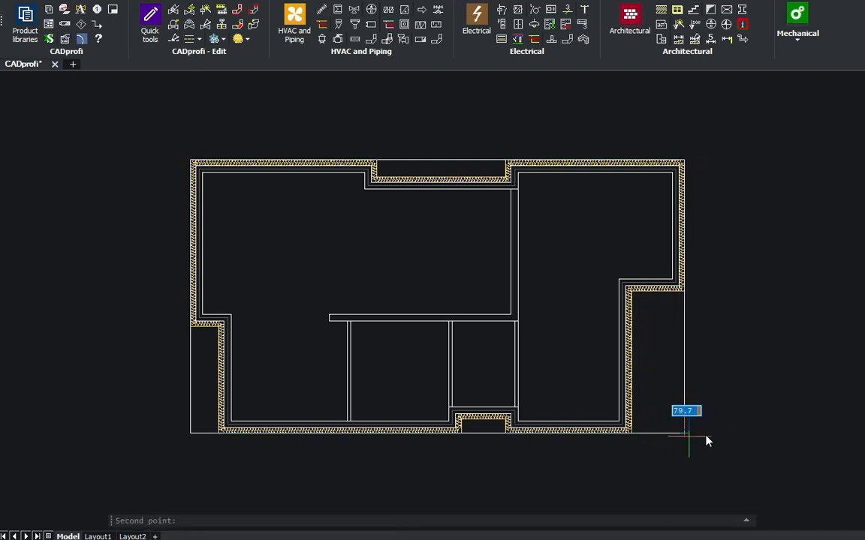
type("500")
key("Return")
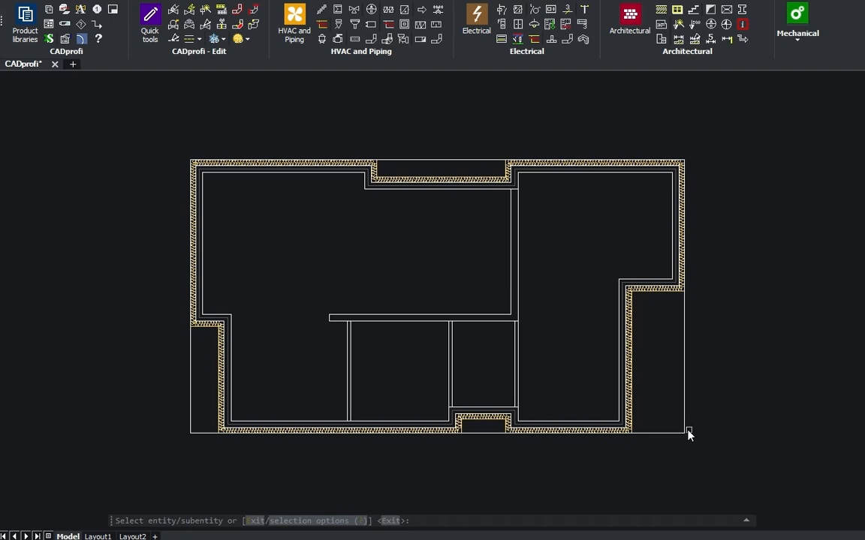
left_click(689, 434)
left_click(751, 436)
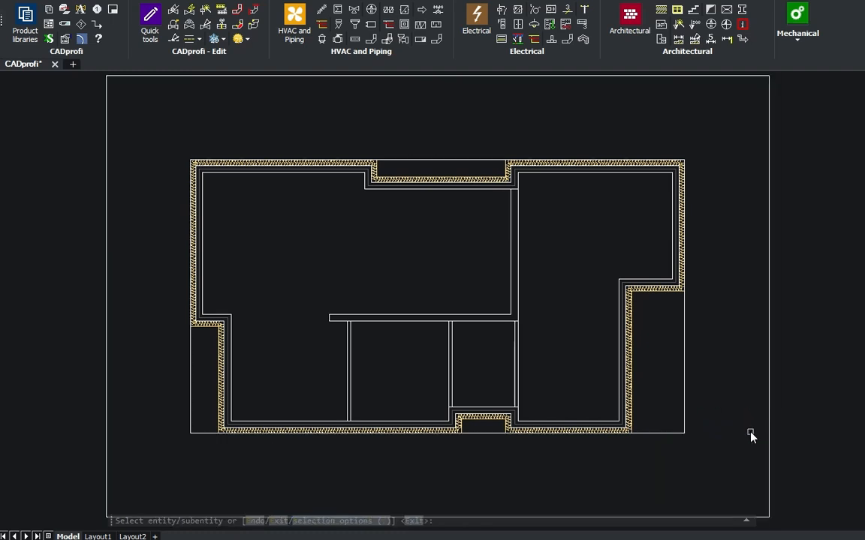
left_click(686, 433)
key("Delete")
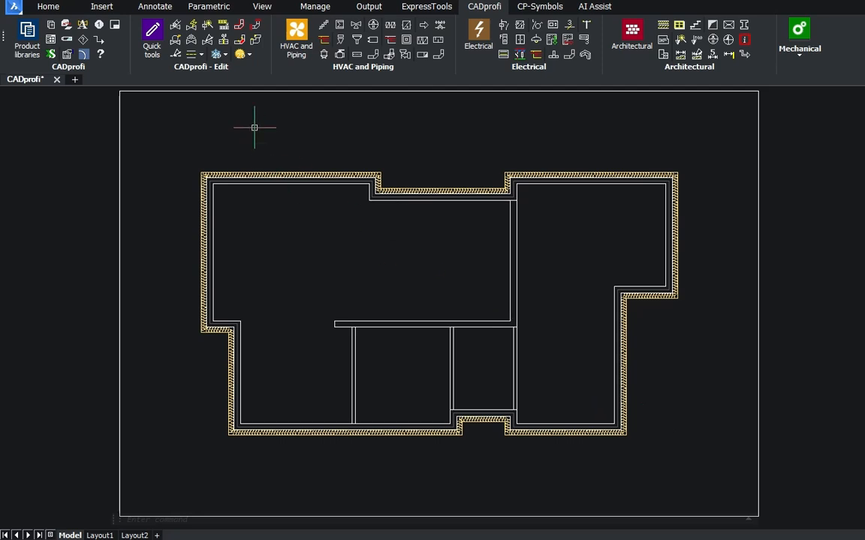
Hide the wall layers and show the Axes layers so only the wall axes remain inside the frame
left_click(225, 54)
left_click(244, 70)
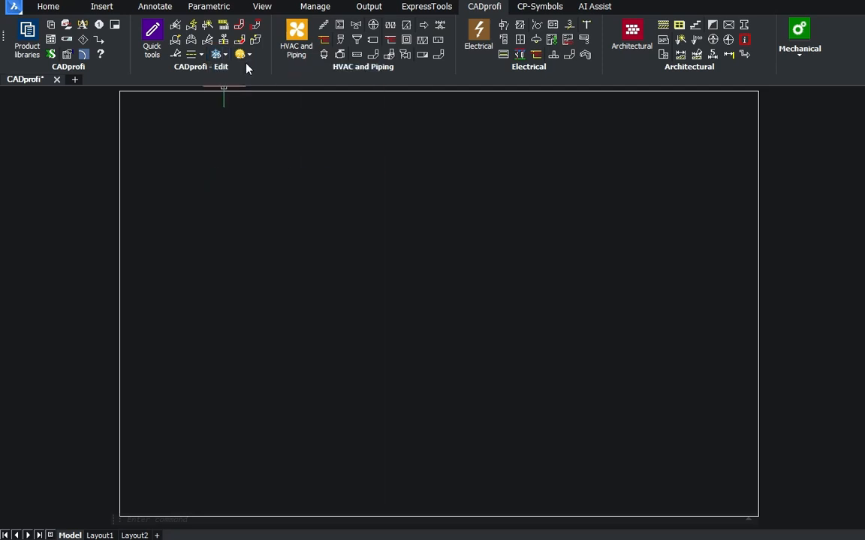
left_click(249, 56)
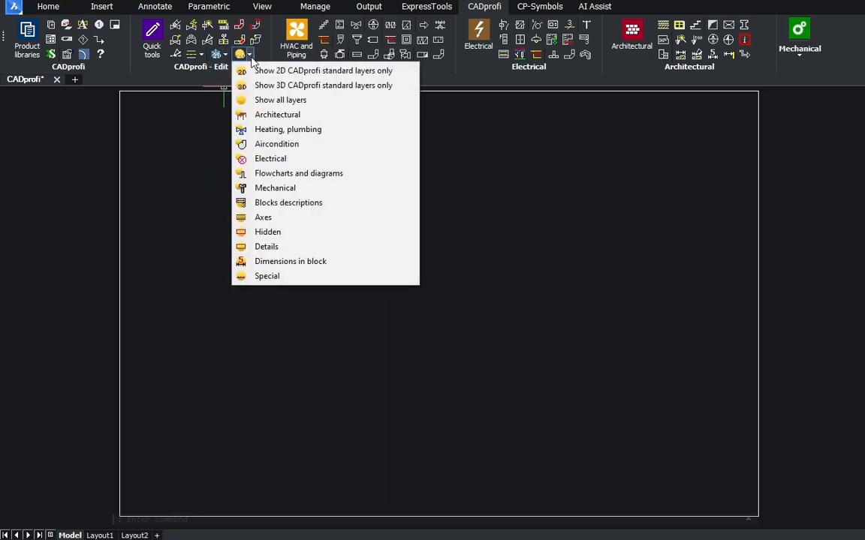
left_click(270, 219)
Extend all horizontal and vertical wall axes in both directions to the surrounding rectangular frame
type("EXTEND")
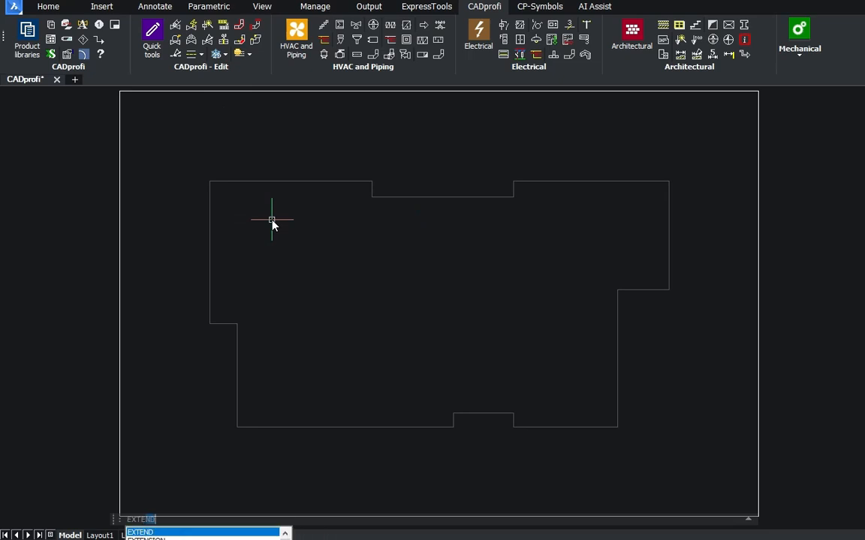
key("Return")
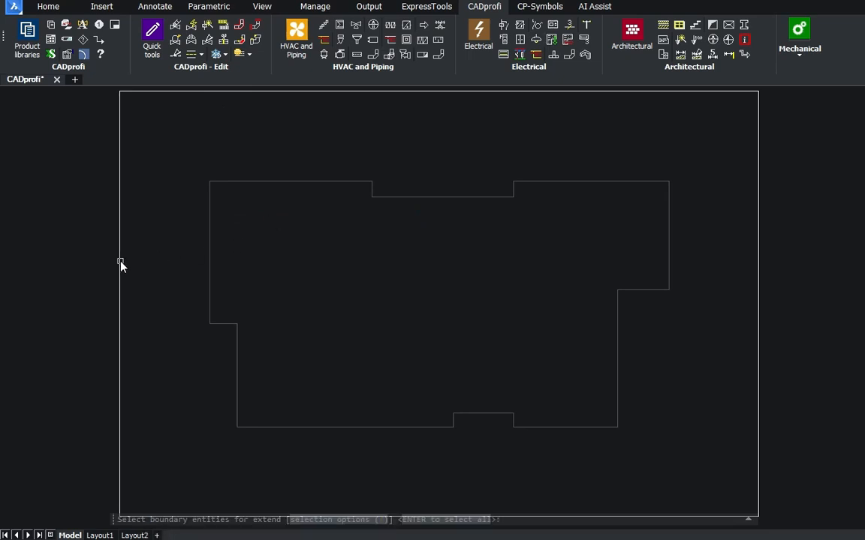
key("Return")
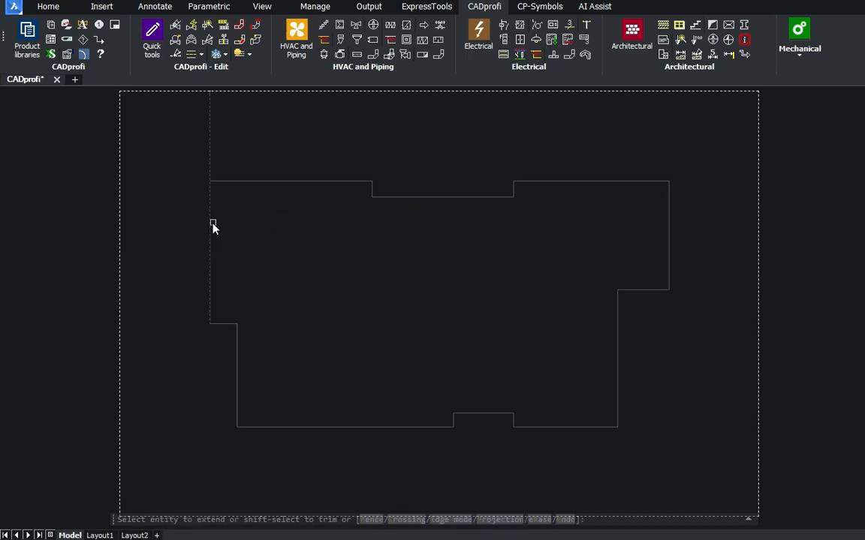
left_click(232, 328)
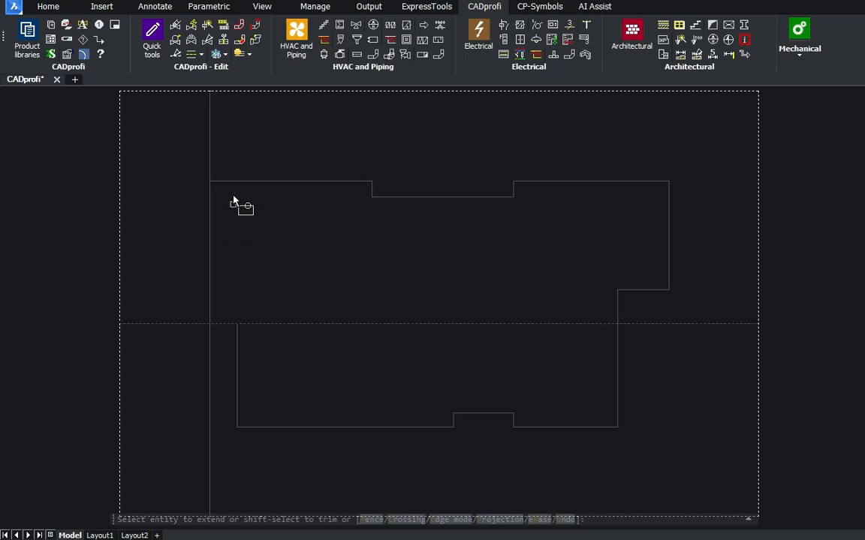
left_click(229, 182)
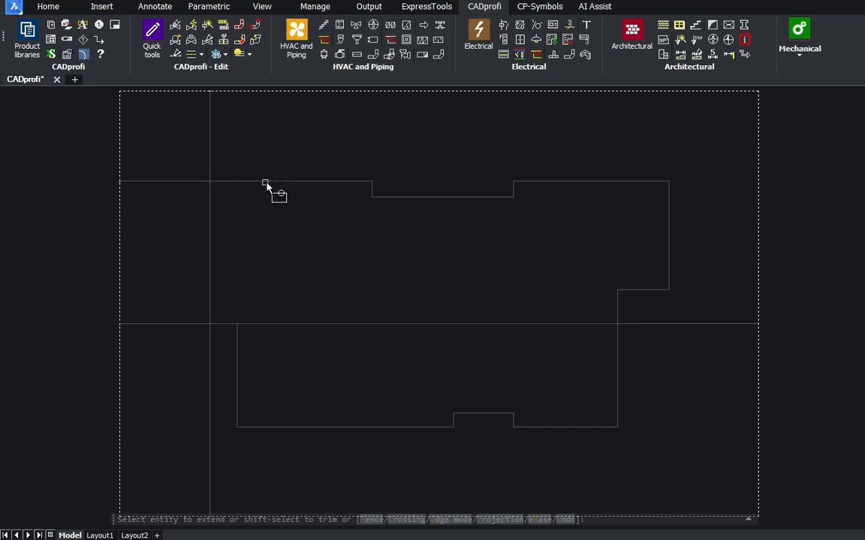
left_click(374, 191)
left_click(396, 197)
left_click(484, 198)
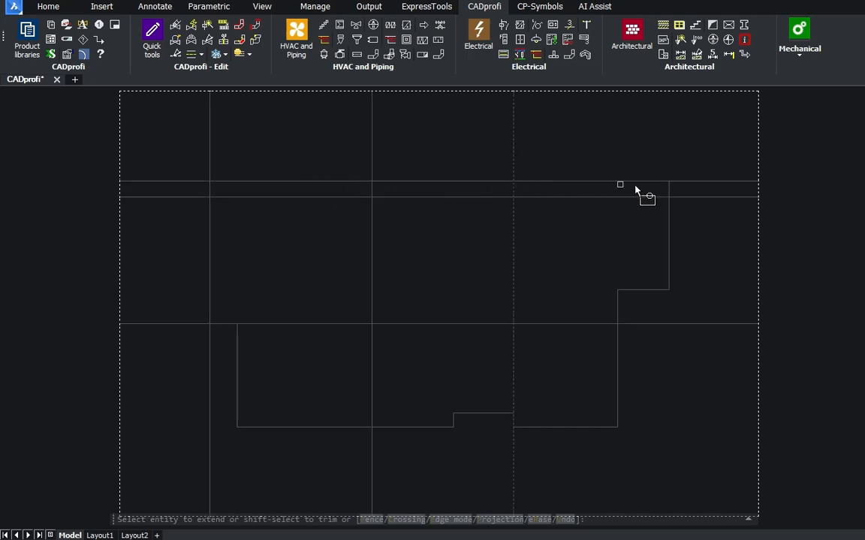
left_click(669, 197)
left_click(672, 267)
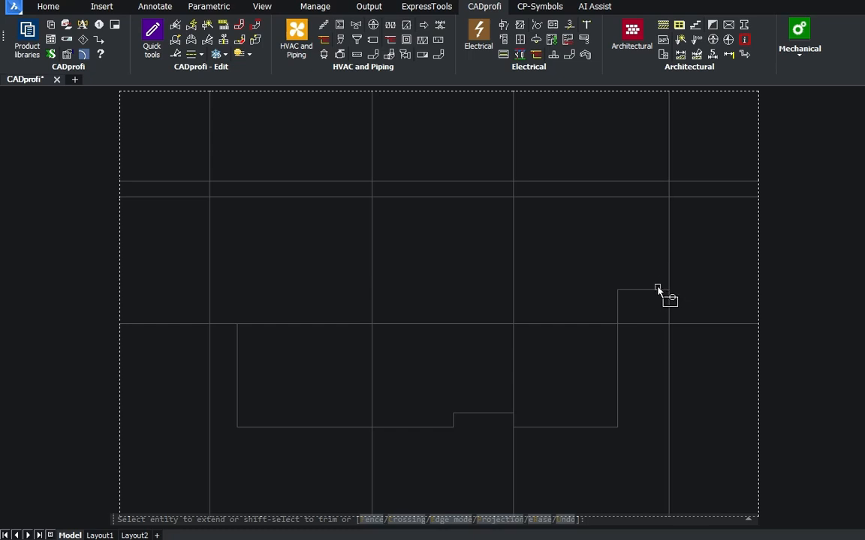
left_click(657, 290)
left_click(616, 355)
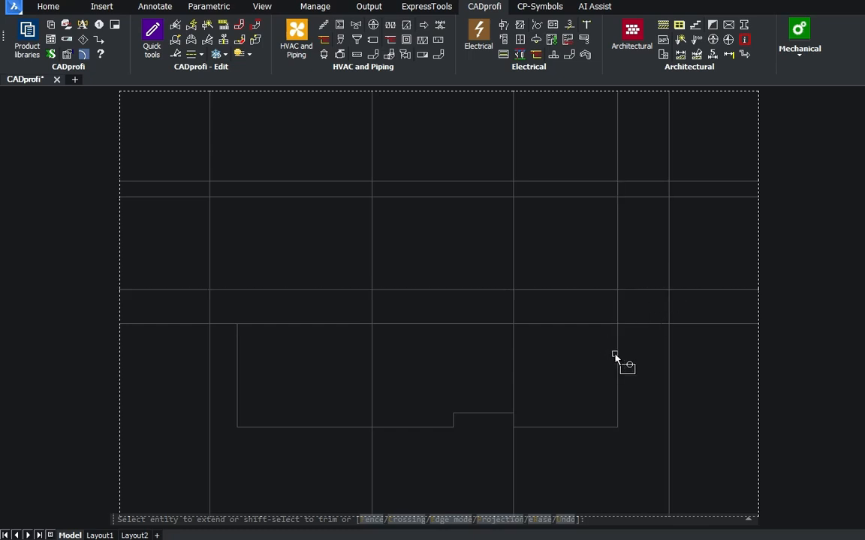
left_click(559, 429)
left_click(482, 414)
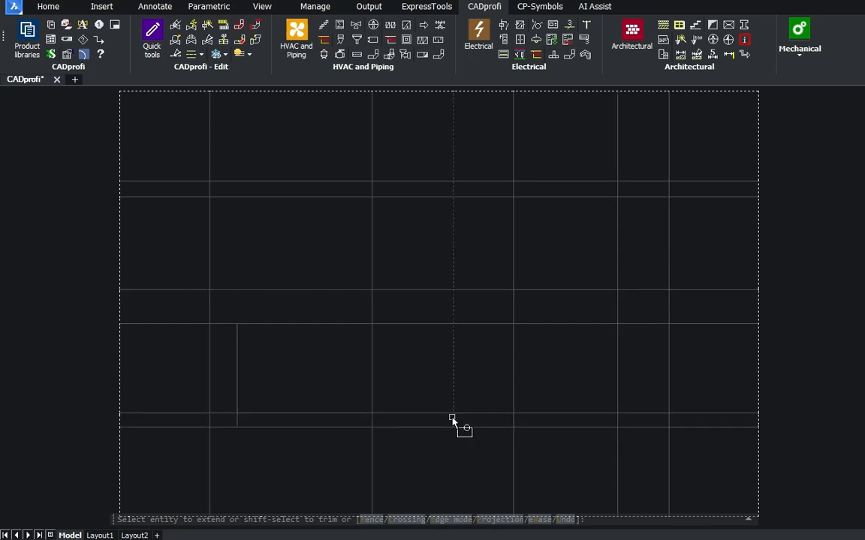
left_click(239, 409)
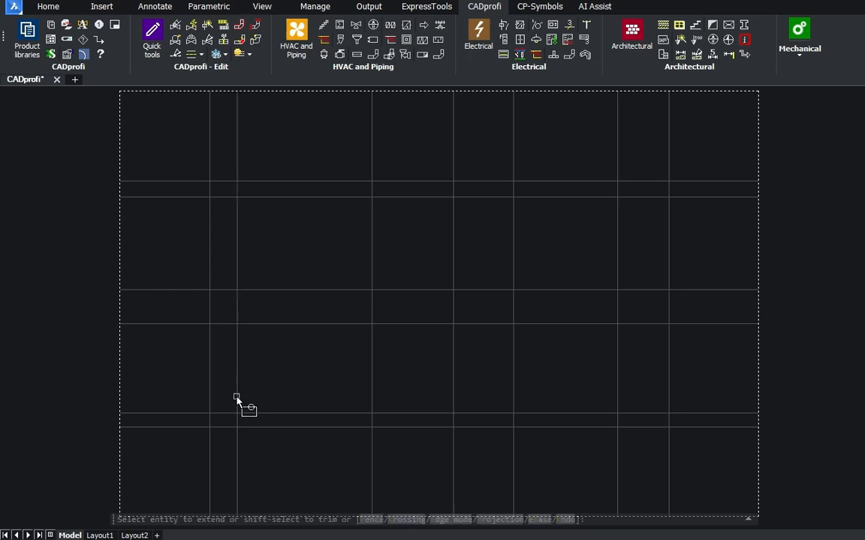
key("Escape")
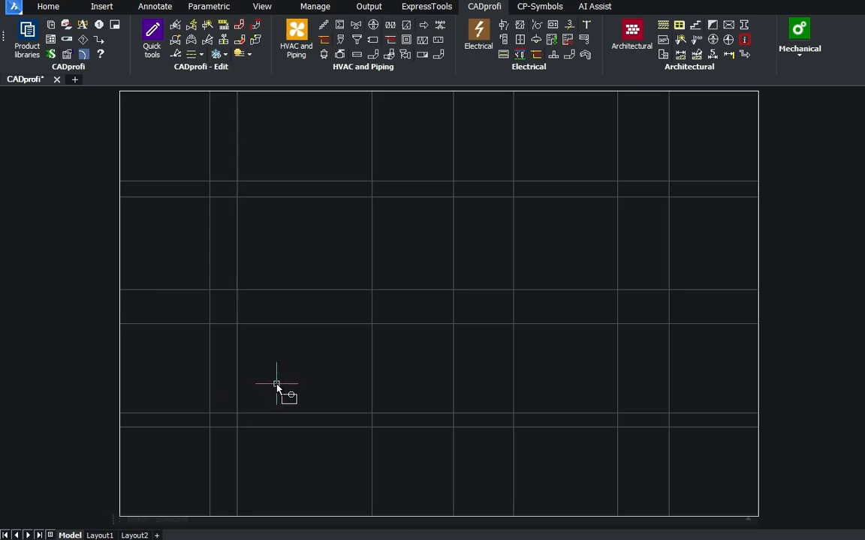
Delete the rectangular frame around the axes and turn the wall layers back on
left_click(295, 91)
key("Delete")
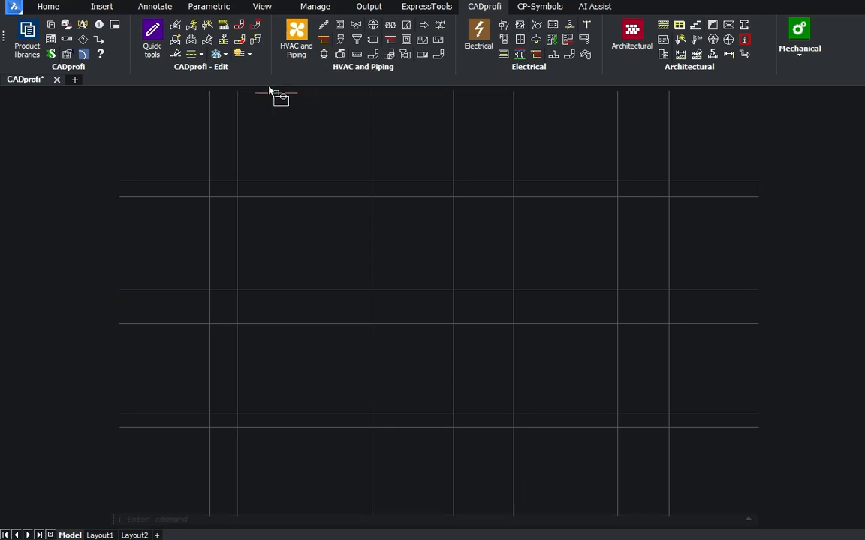
left_click(246, 60)
left_click(268, 83)
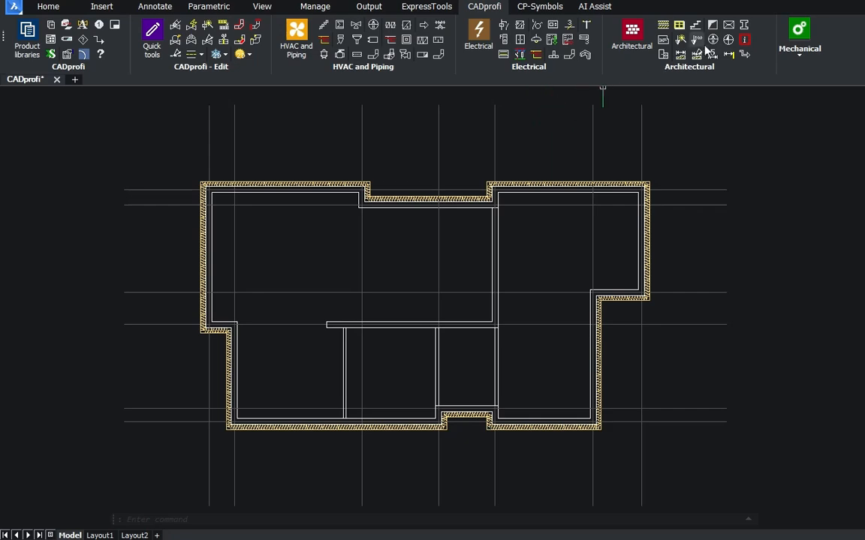
Insert an Object numbering (into line) mark labelled A, text height 15, at the upper end of the leftmost vertical axis
left_click(712, 41)
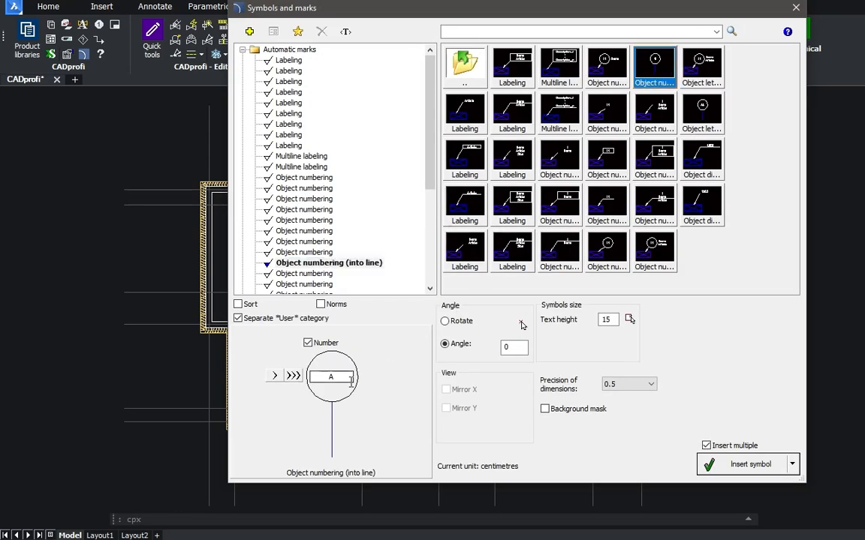
left_click(735, 466)
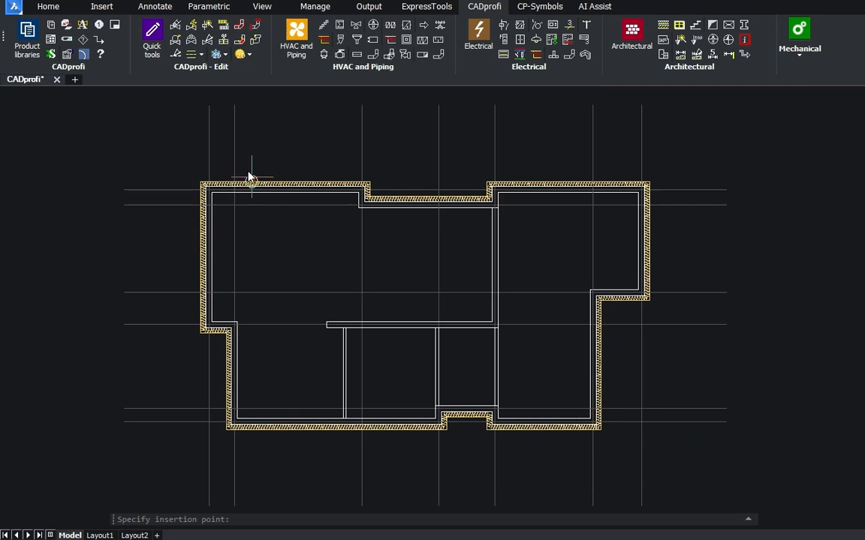
key("Escape")
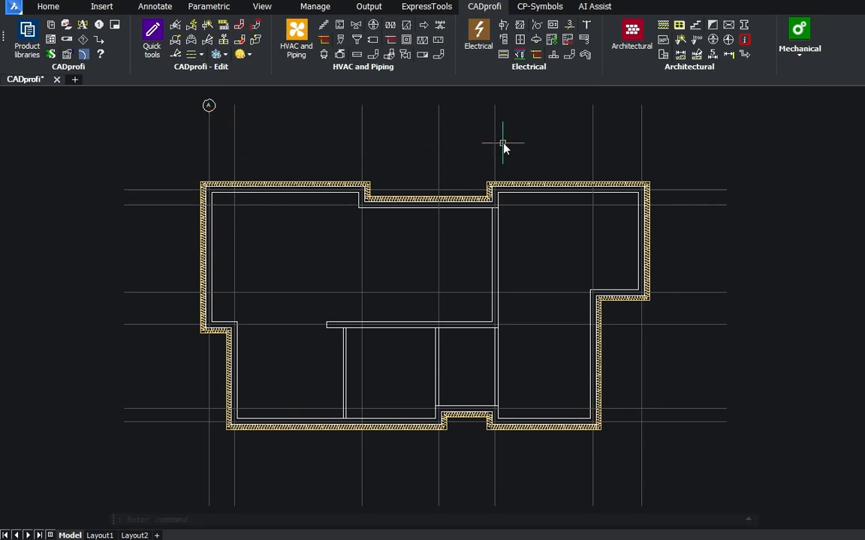
scroll(558, 155, "up", 1)
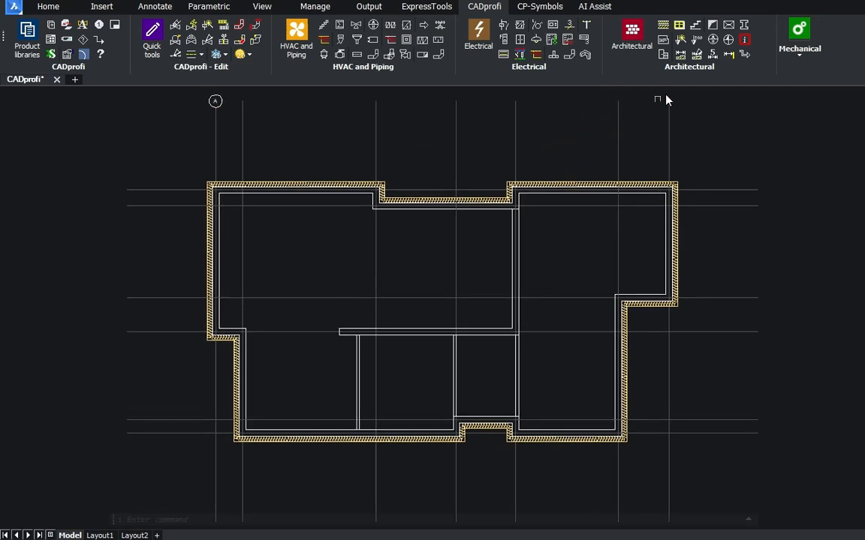
Insert Object numbering (into line) marks B to G into many lines at the upper ends of the remaining vertical axes
left_click(713, 41)
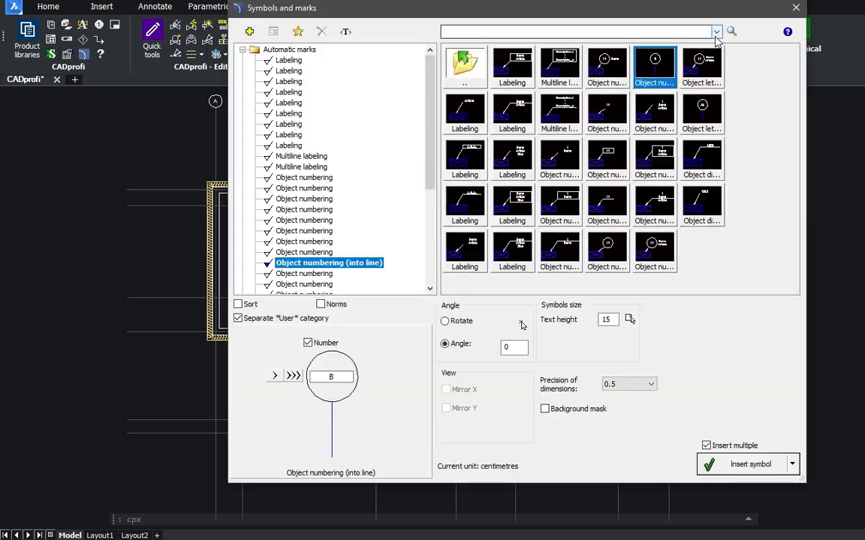
left_click(661, 79)
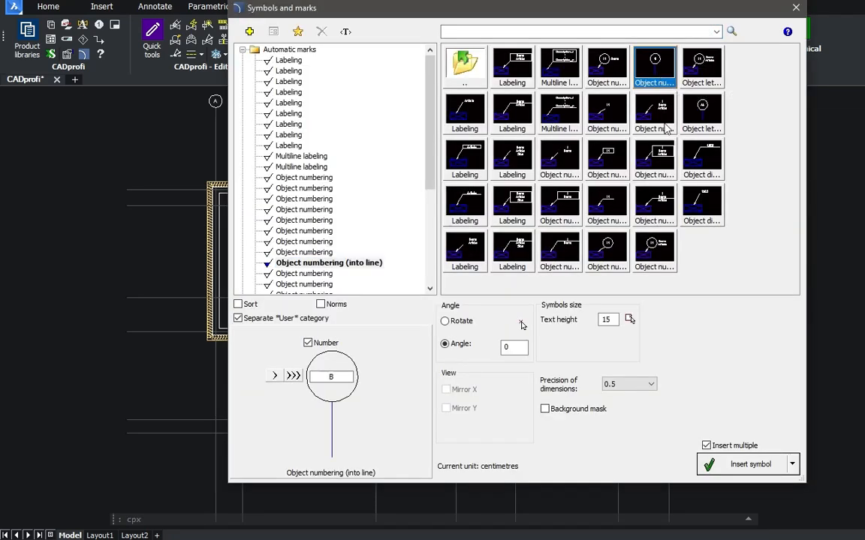
left_click(792, 464)
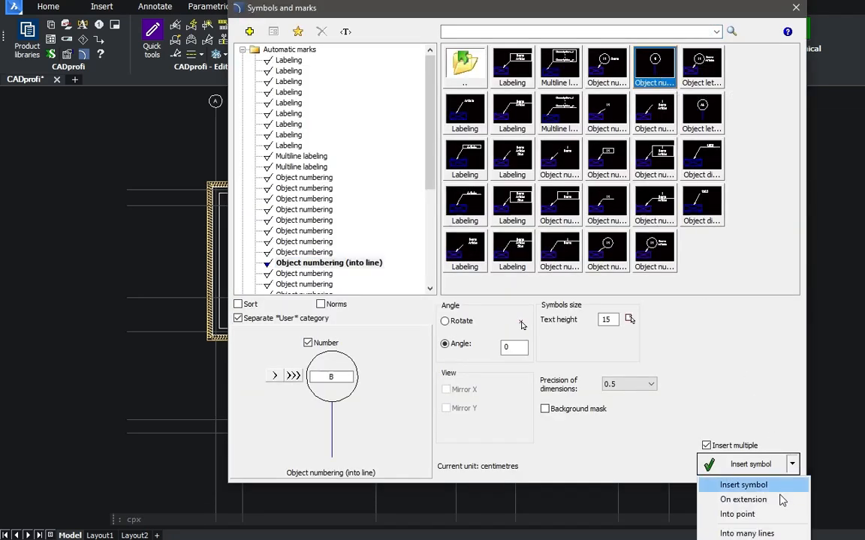
left_click(759, 534)
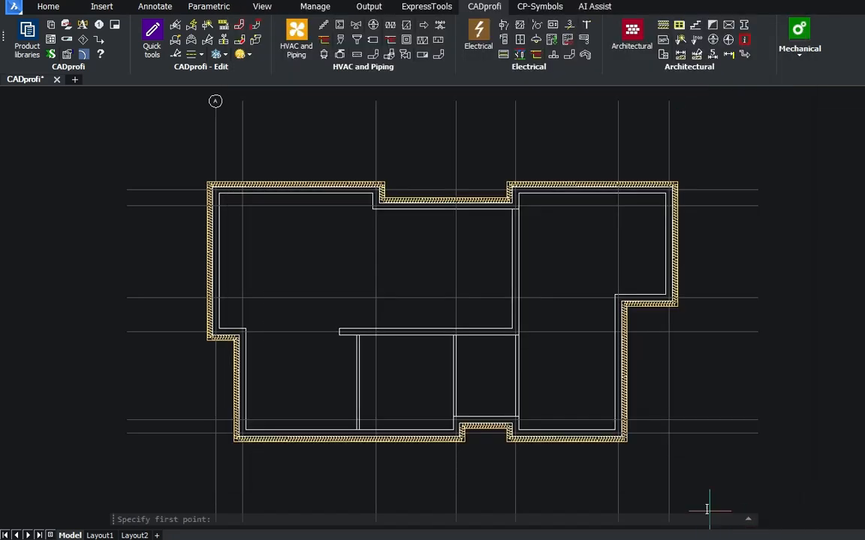
left_click(243, 102)
left_click(668, 102)
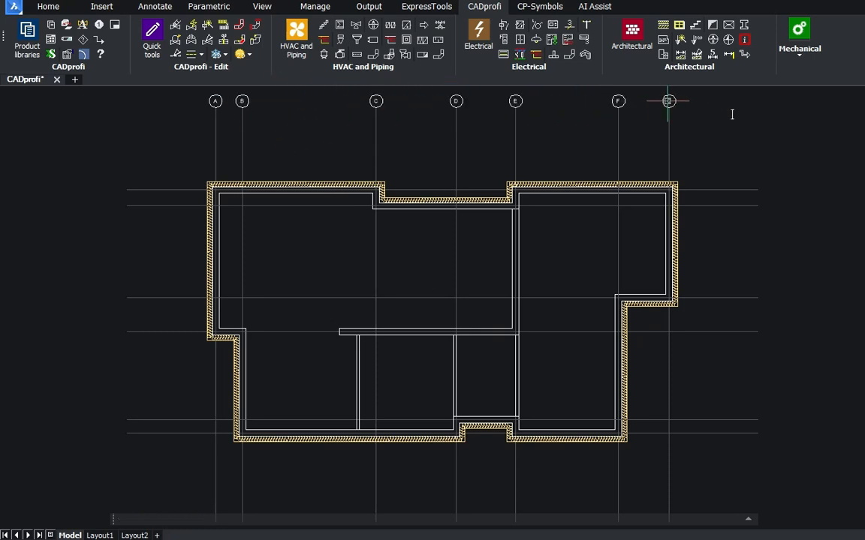
Number the horizontal axes at their left ends in one pass, starting with 1 at the lowest axis and running upward
left_click(713, 40)
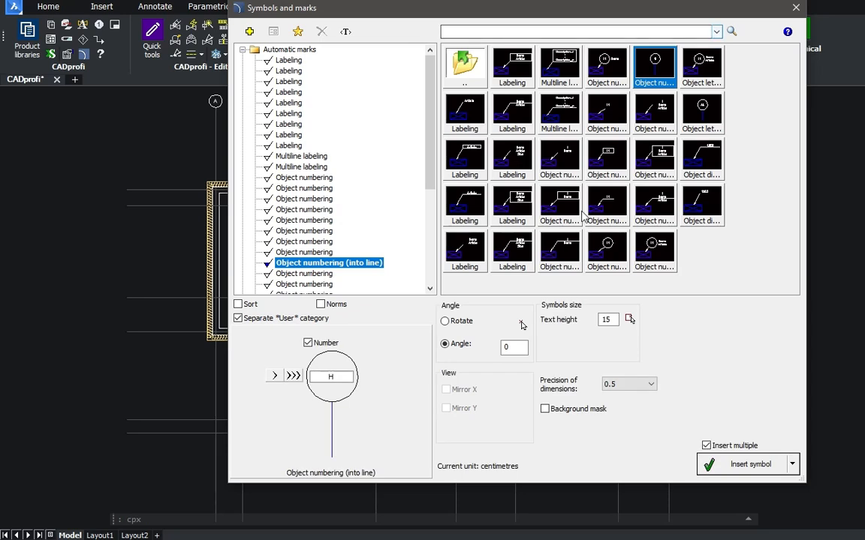
left_click(320, 377)
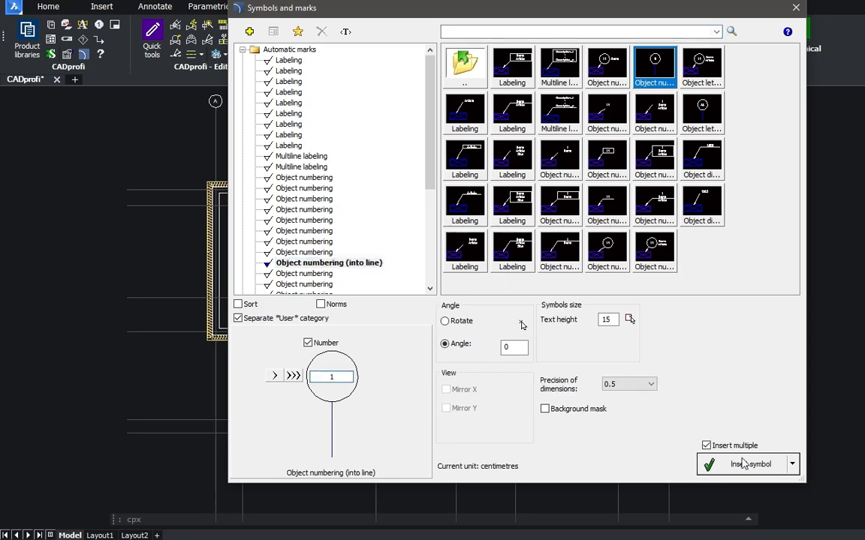
left_click(793, 465)
left_click(743, 528)
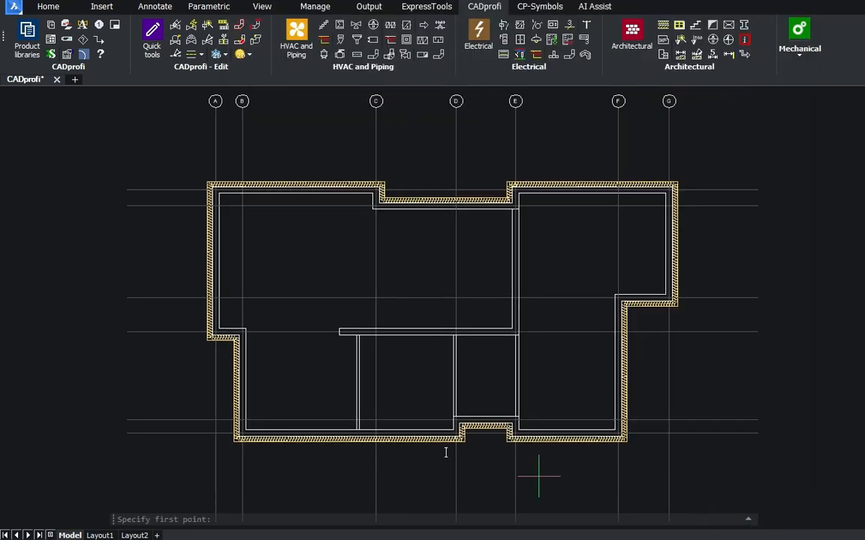
left_click(127, 433)
left_click(126, 188)
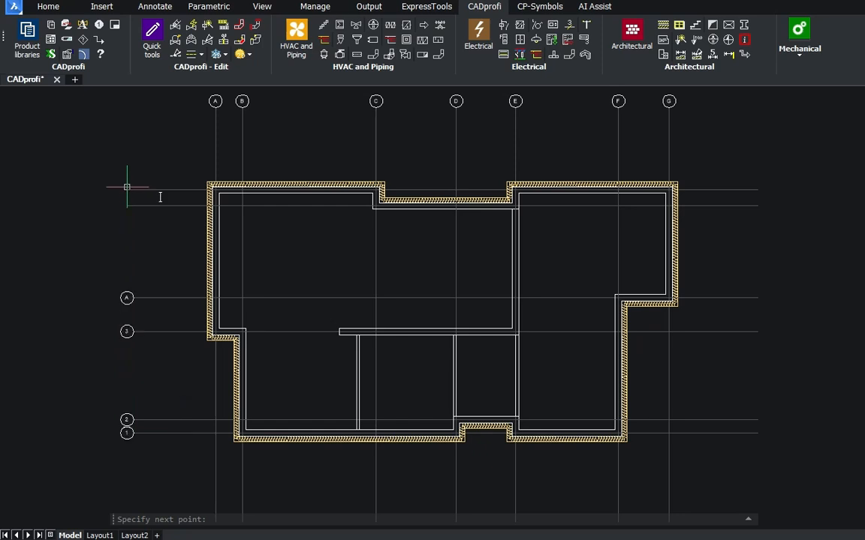
key("Escape")
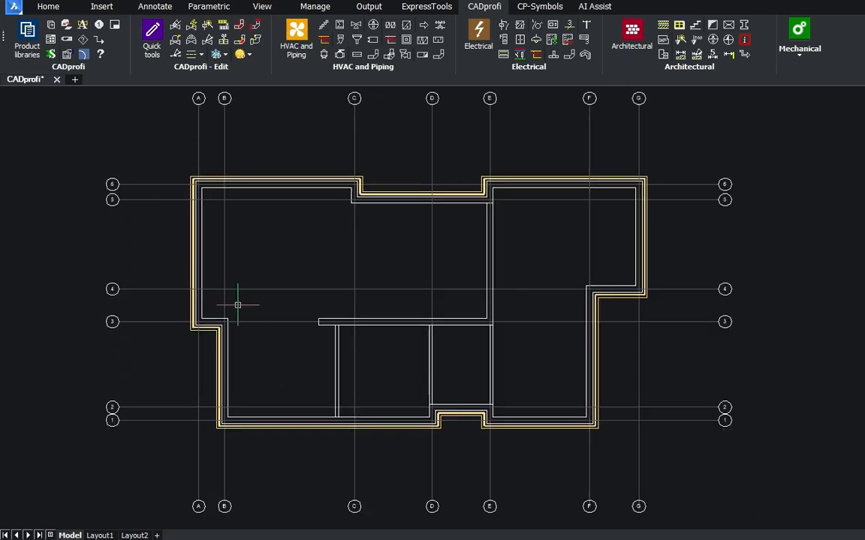
Set the global linetype scale factor (_ltscale) to 60 in the CADprofi options
left_click(67, 54)
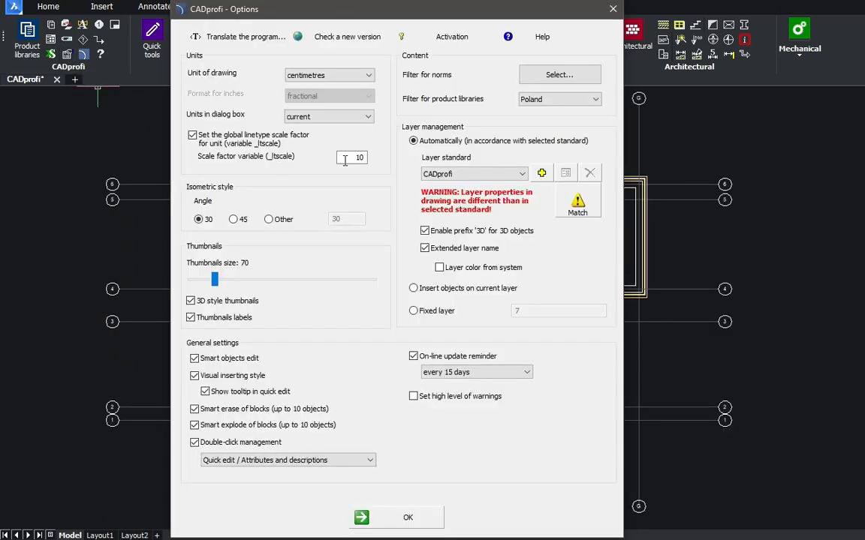
left_click_drag(345, 161, 371, 159)
type("60")
left_click(416, 516)
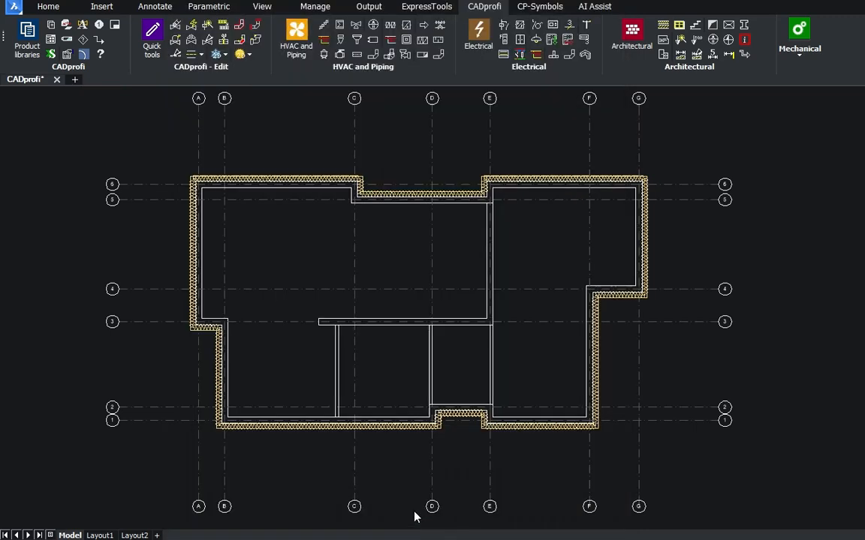
Accept the automatic correction of the wall insulation for the changed linetype scale when starting the wall command
left_click(663, 30)
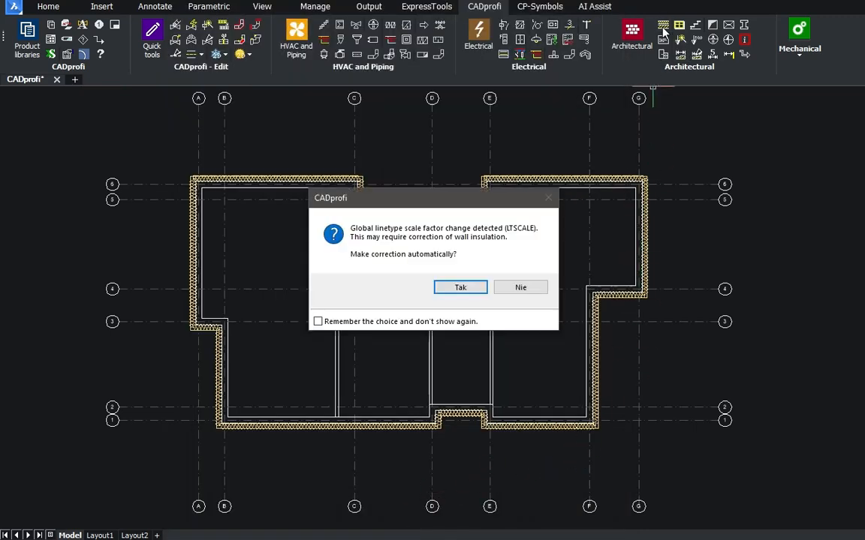
left_click(460, 289)
left_click(585, 451)
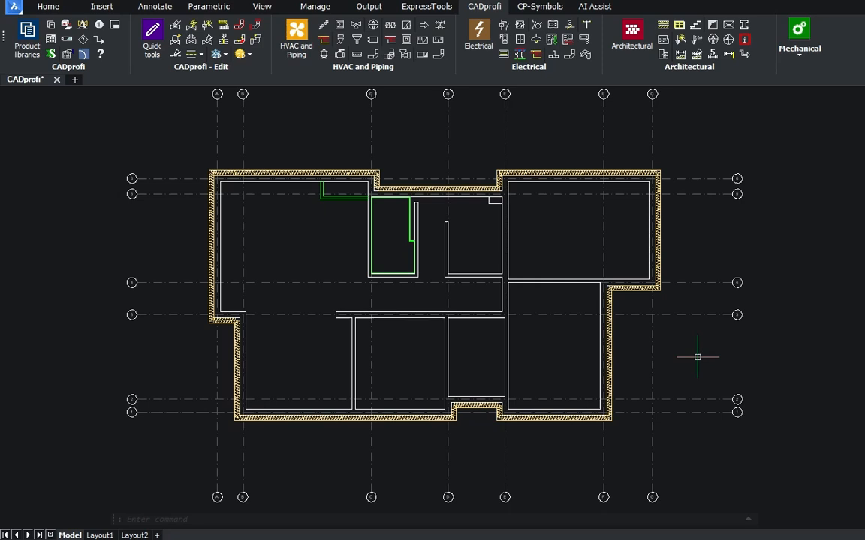
Open the Ducts in the walls configurator from the Gravity ventilation building elements
left_click(743, 25)
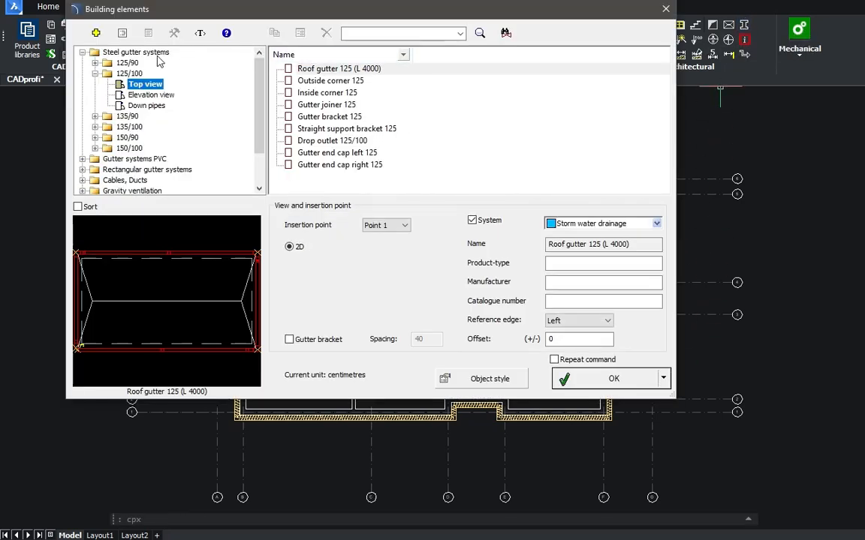
left_click(83, 53)
left_click(82, 94)
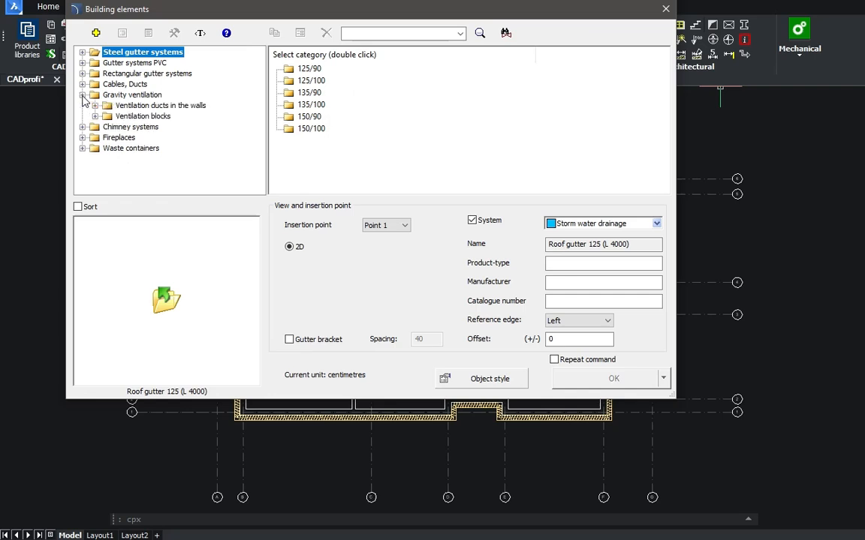
left_click(95, 106)
left_click(139, 117)
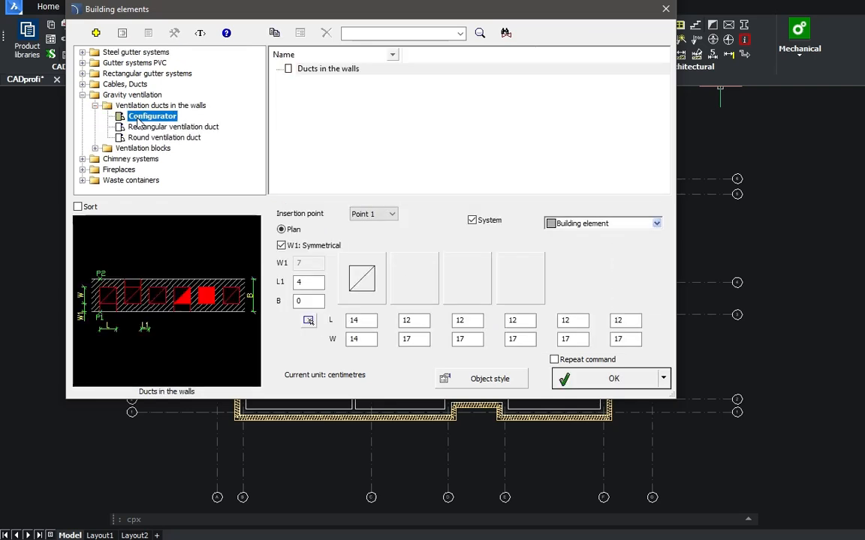
Configure three wall ducts: one open to one side, one plain rectangular and one filled crossed, with the first duct 12 by 17 cm
left_click(361, 278)
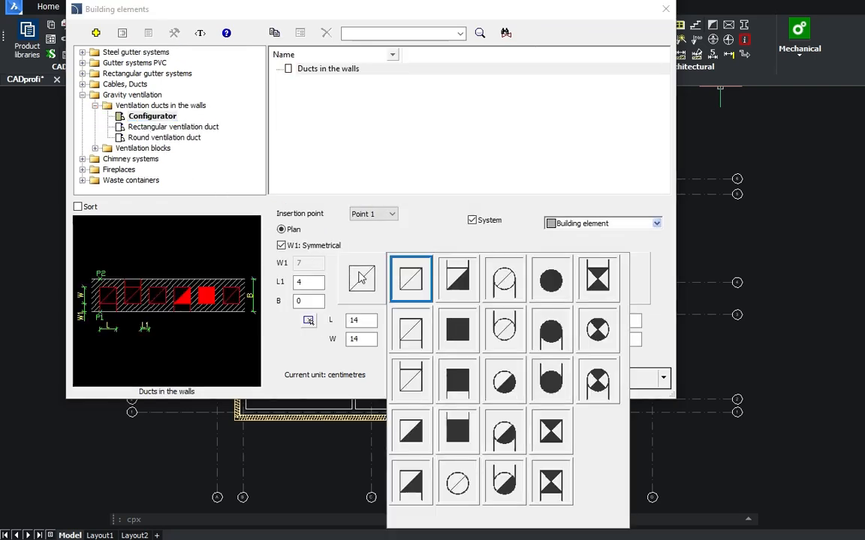
left_click(411, 332)
left_click(411, 279)
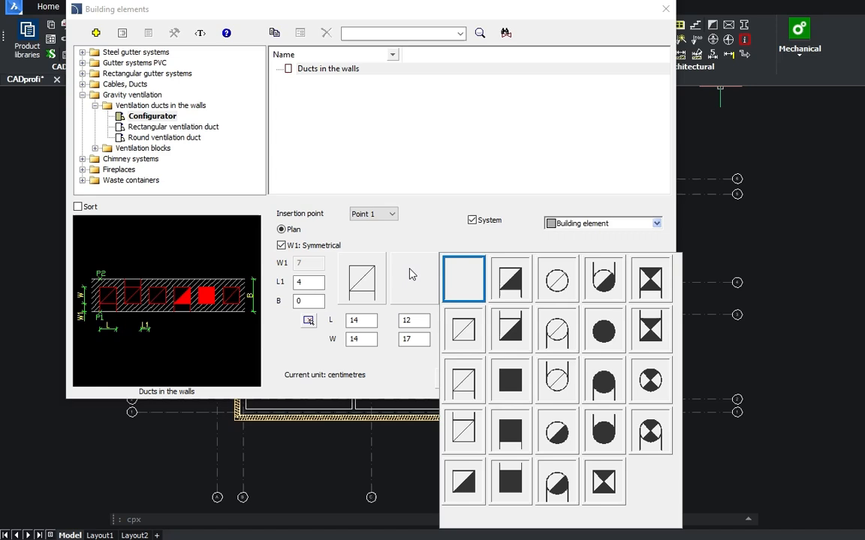
left_click(462, 331)
left_click(473, 289)
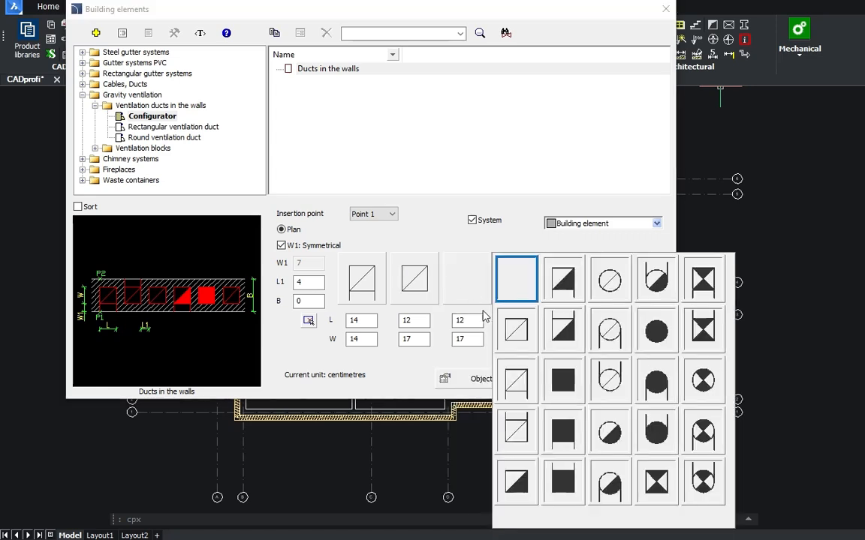
left_click(656, 484)
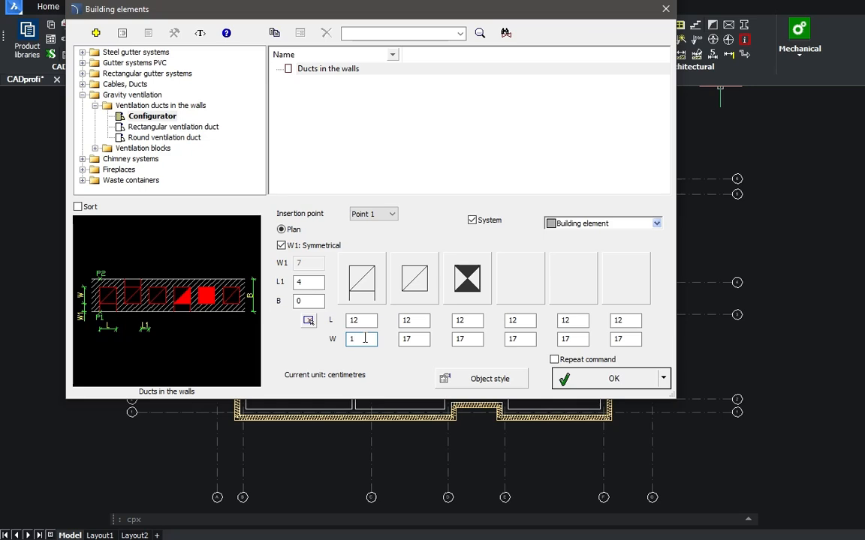
left_click(206, 304)
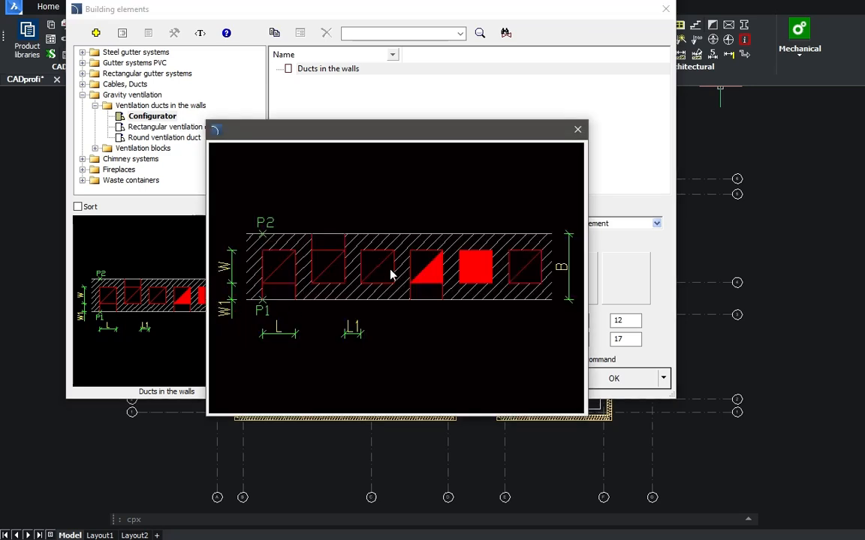
left_click(577, 131)
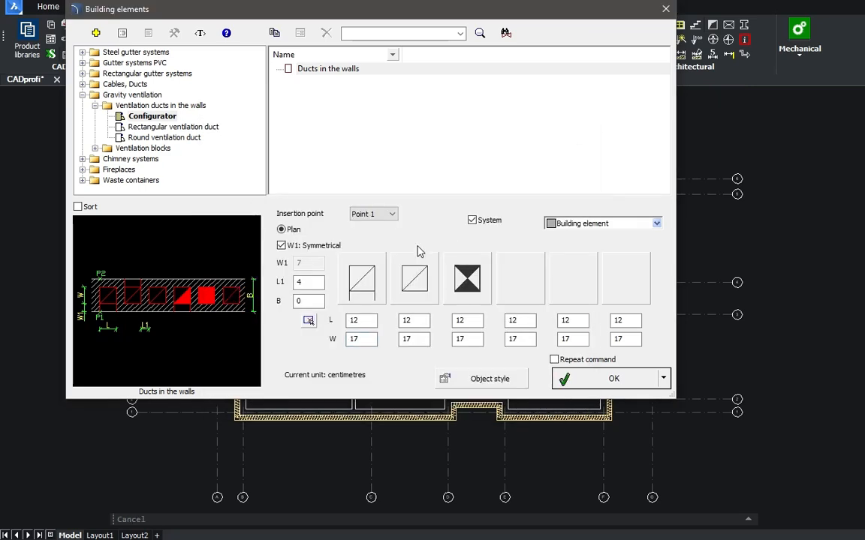
Set width B to 25 cm from the depth of the small corner enclosure near axis E and insert the duct group there
left_click(307, 321)
scroll(498, 187, "up", 5)
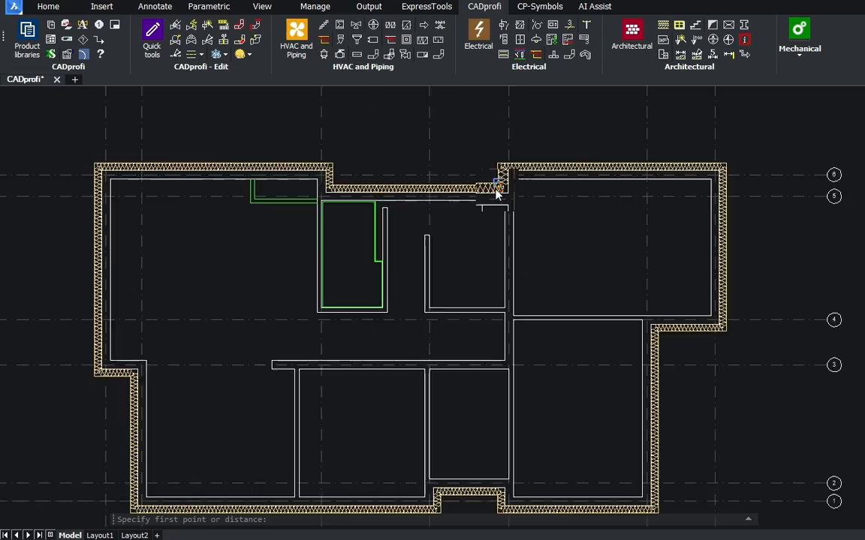
left_click(459, 235)
left_click(458, 268)
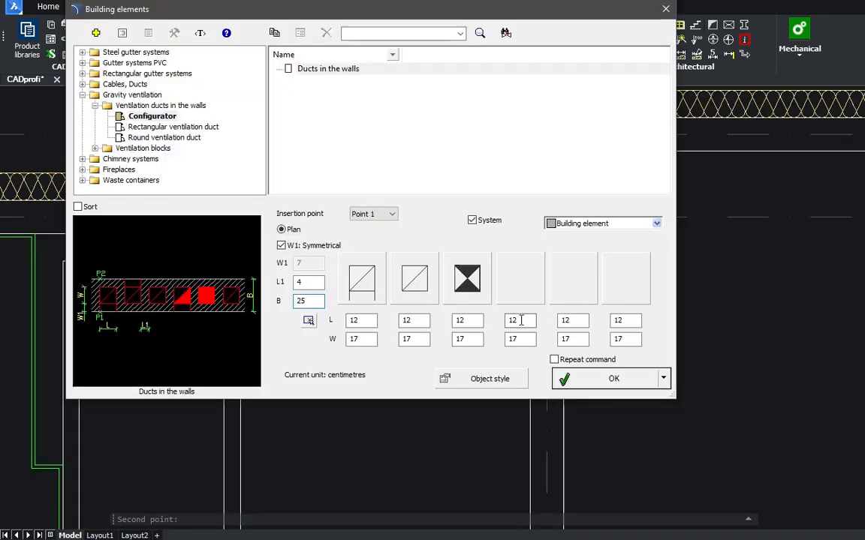
left_click(578, 386)
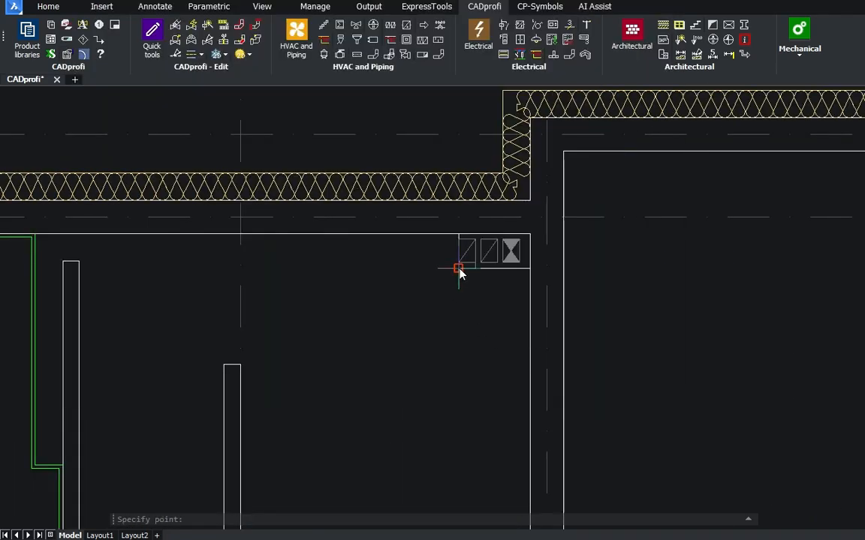
left_click(460, 268)
left_click(727, 279)
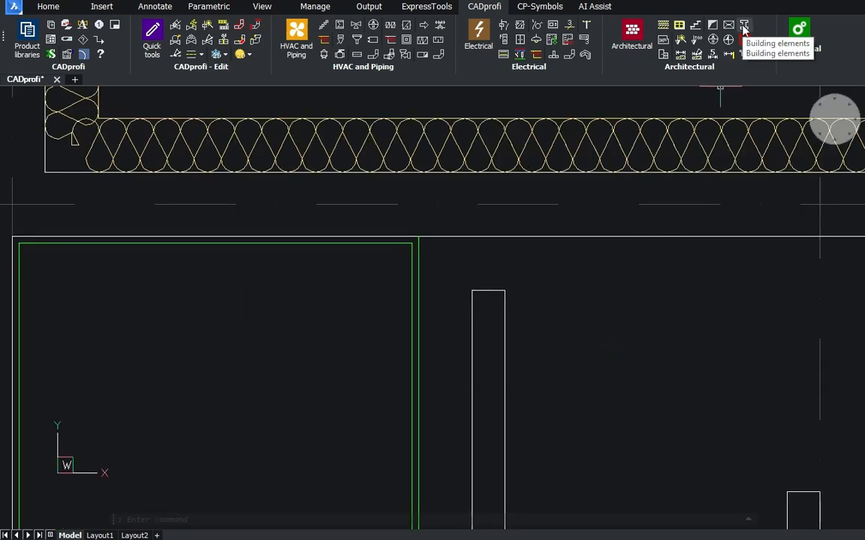
Choose the horizontal Ventilation block 1 x 17/12 with insertion point Point 3 and check the point in the enlarged preview
left_click(743, 29)
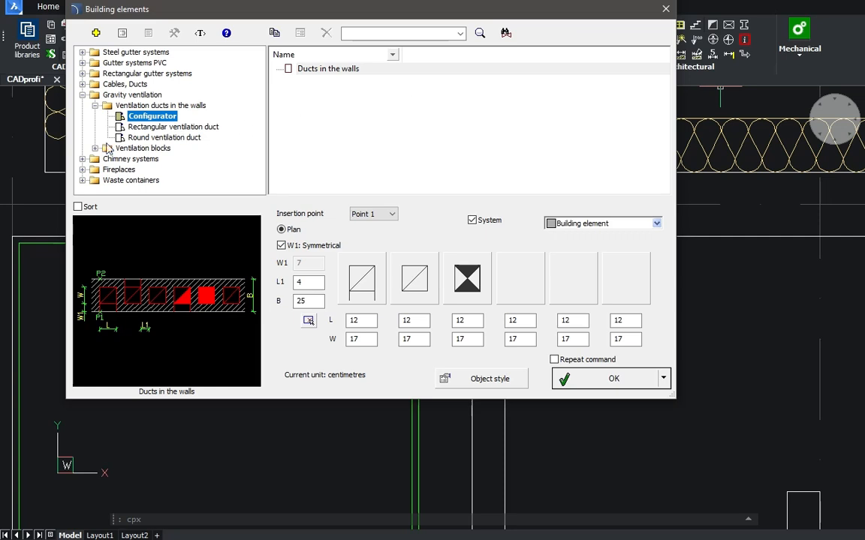
left_click(95, 149)
left_click(138, 160)
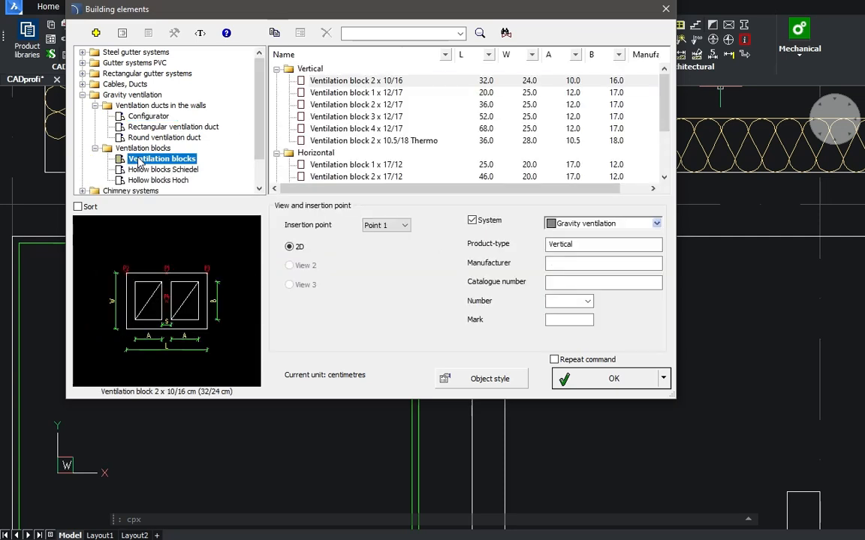
left_click(335, 167)
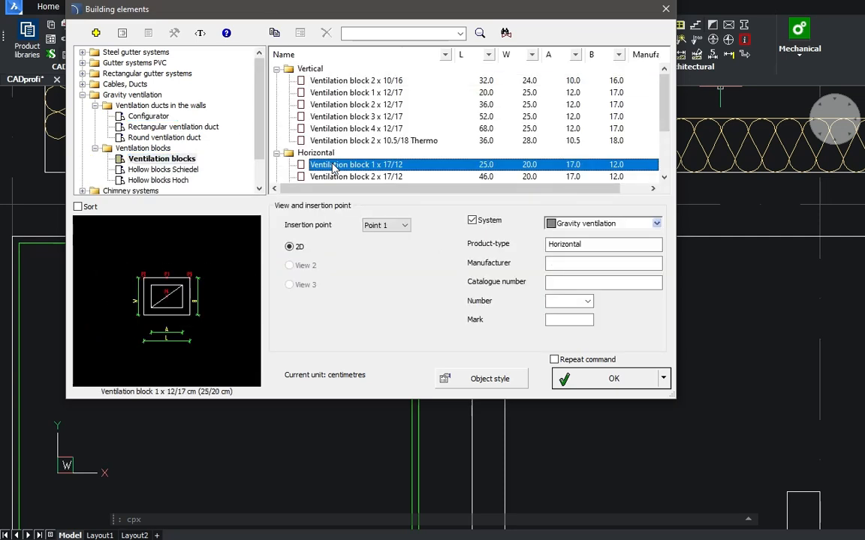
left_click(385, 226)
left_click(383, 239)
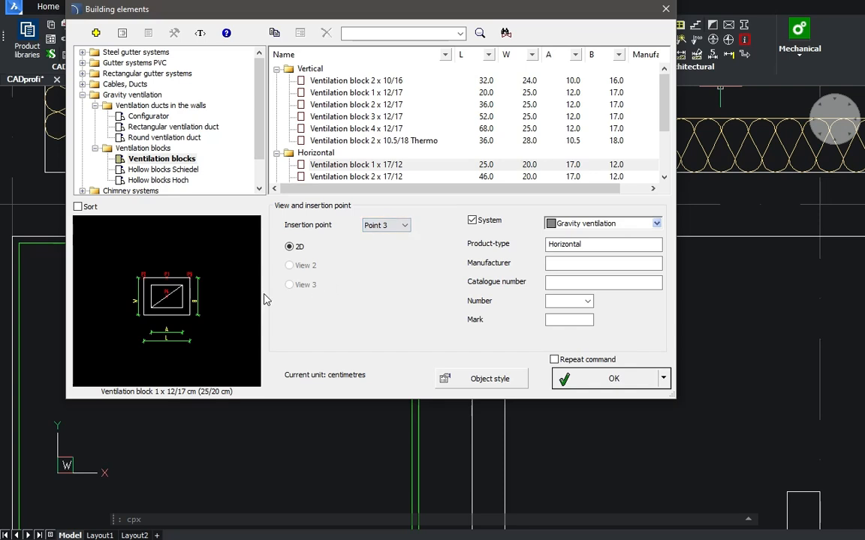
left_click(182, 312)
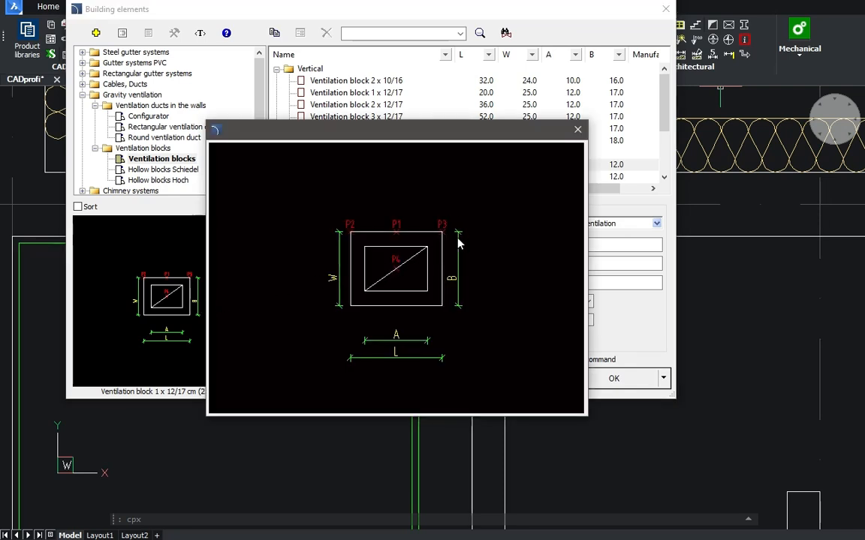
left_click(575, 133)
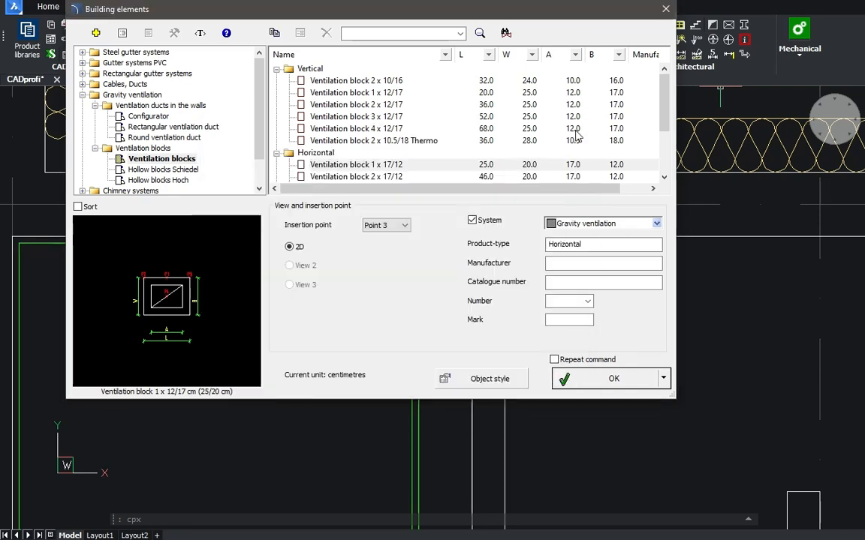
Insert the ventilation block at the upper right corner of the short partition wall beside the green-outlined room, aligned along the wall
left_click(609, 379)
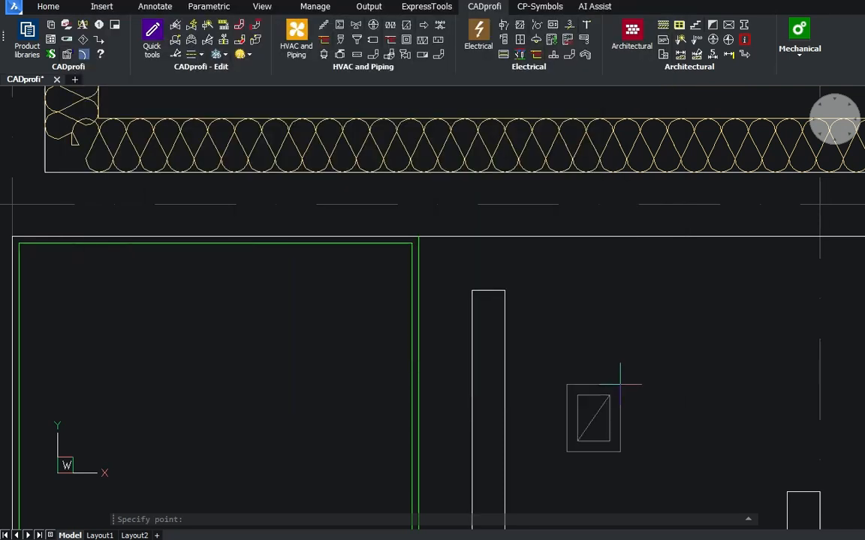
left_click(505, 290)
left_click(502, 487)
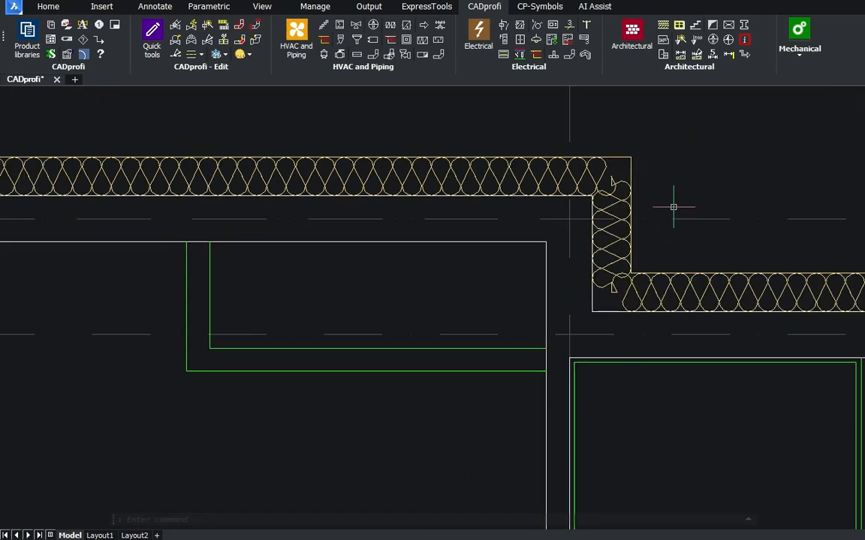
Insert the Schiedel Rondo Plus 16 + V chimney below the L-shaped green enclosure, rotated so its ventilation duct lies below the flue
left_click(744, 26)
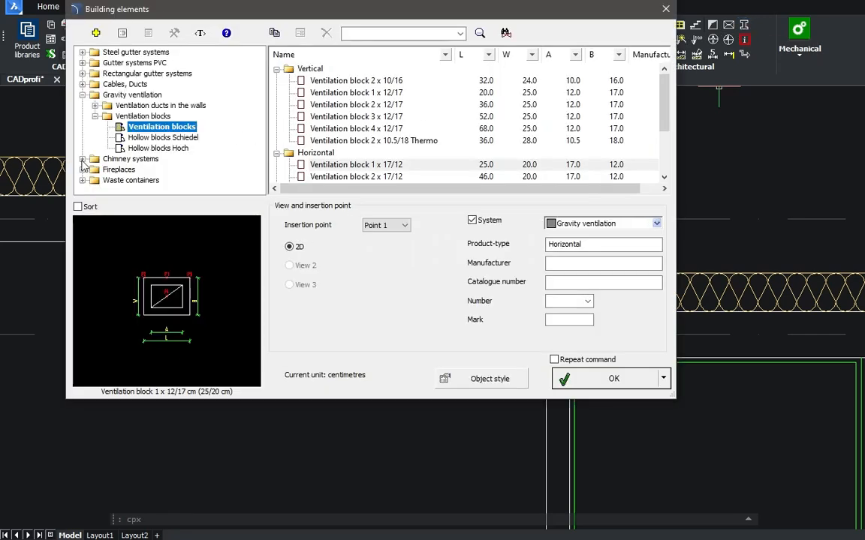
left_click(83, 160)
left_click(94, 169)
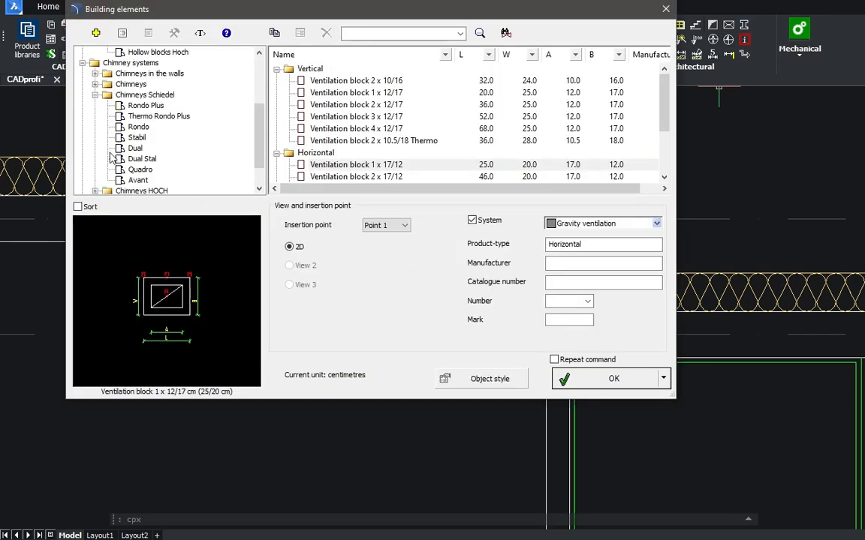
left_click(148, 106)
left_click(342, 117)
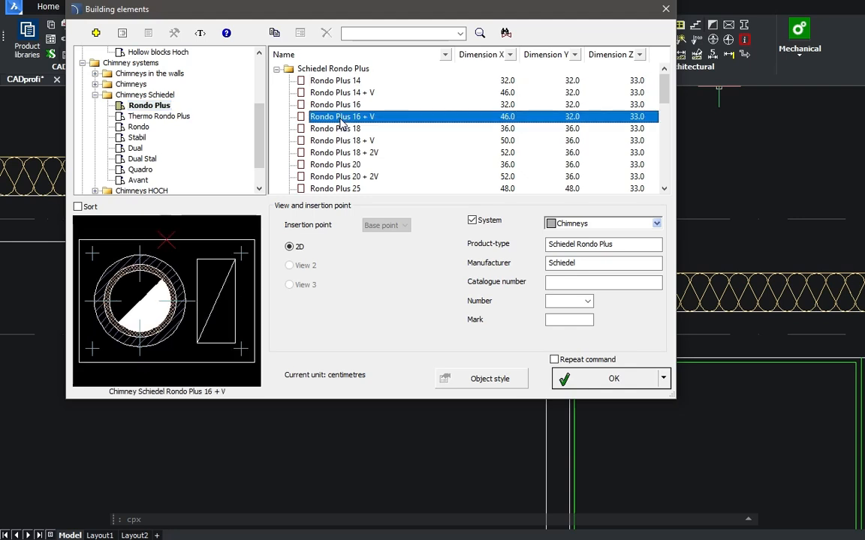
left_click(614, 378)
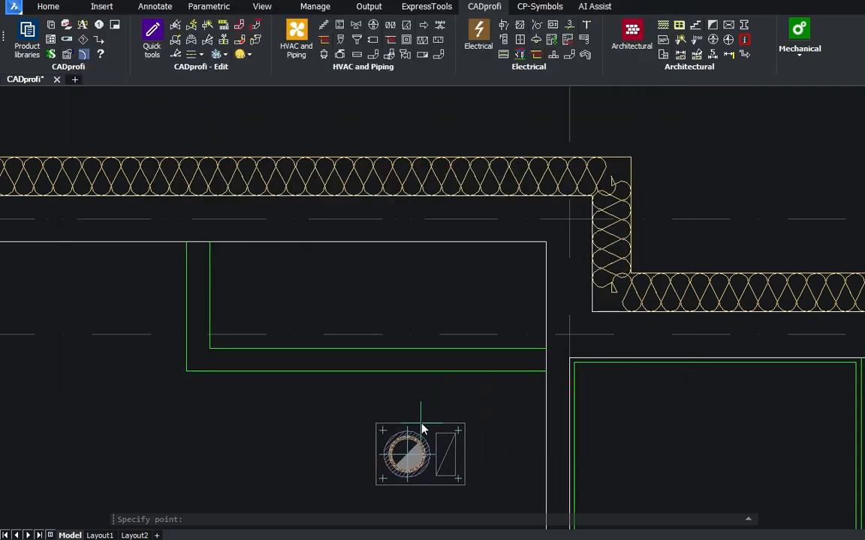
left_click(436, 443)
left_click(419, 512)
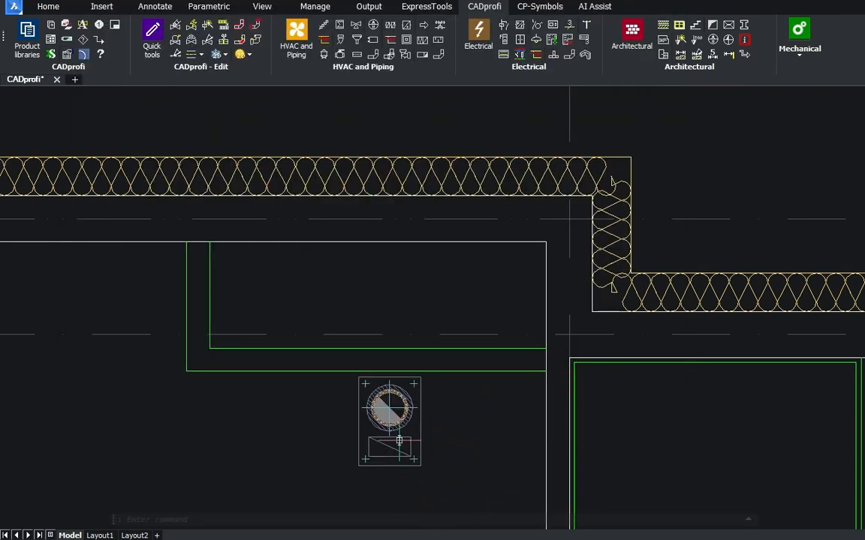
Move the chimney by its upper right corner into the room's inner corner at the end of the green enclosure
left_click(376, 437)
type("m")
key("Return")
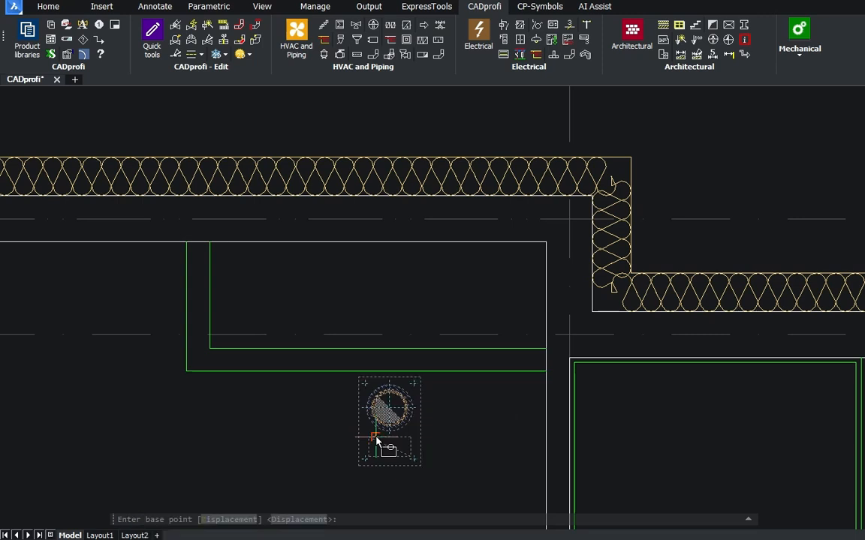
left_click(418, 385)
left_click(545, 246)
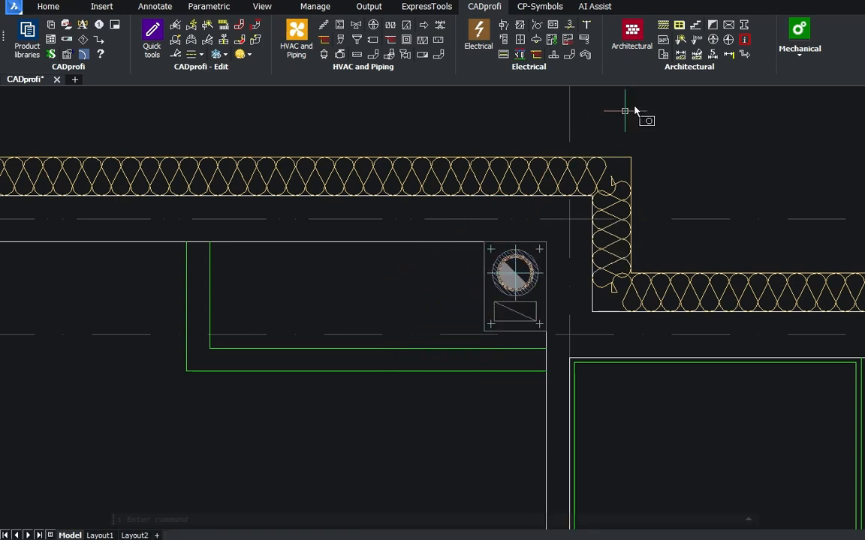
Choose the wood-burning Corner fireplace L from the on-the-rack corner models in the building elements library
left_click(745, 25)
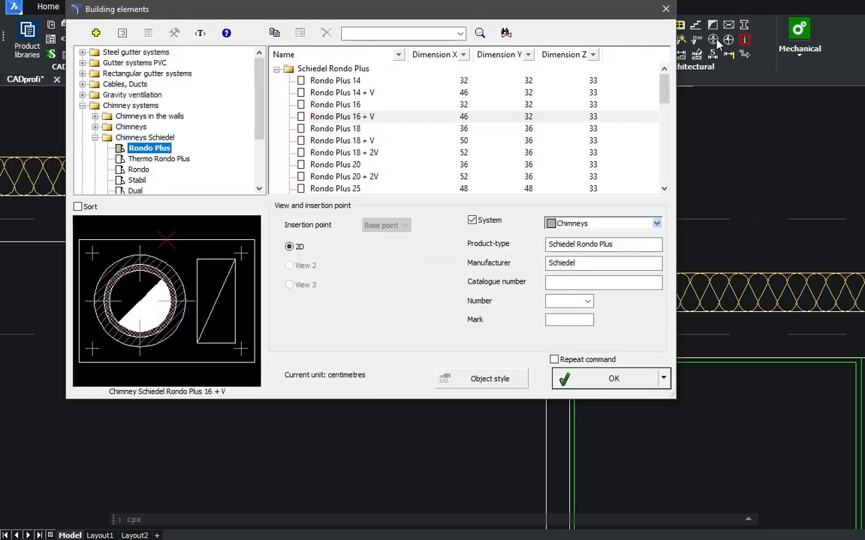
scroll(156, 166, "down", 3)
left_click(82, 170)
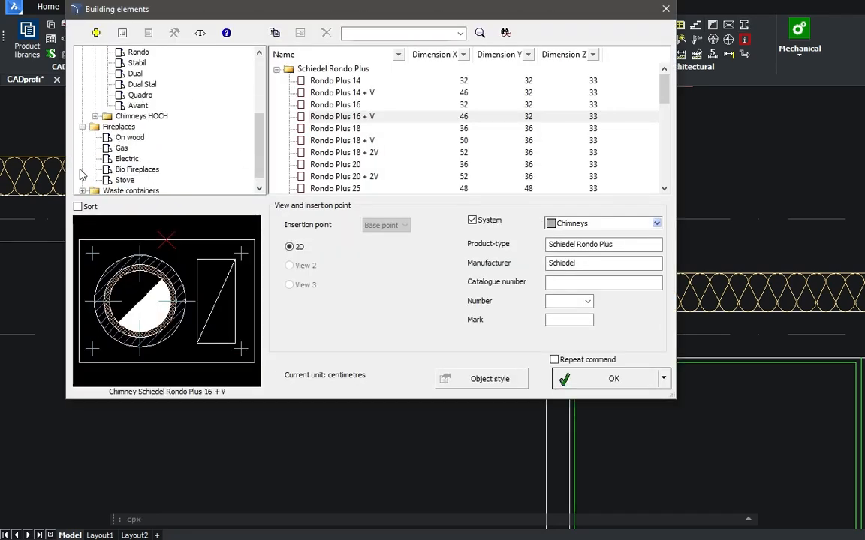
left_click(129, 139)
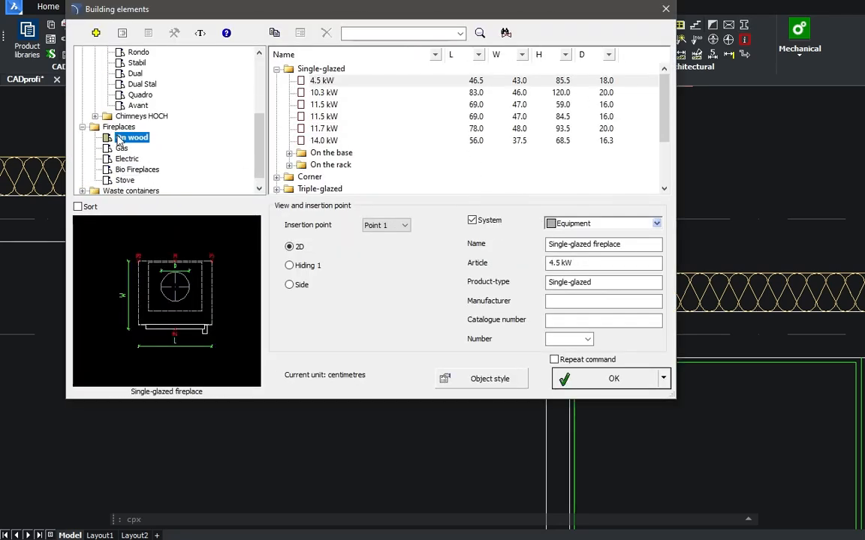
left_click(277, 177)
left_click(288, 177)
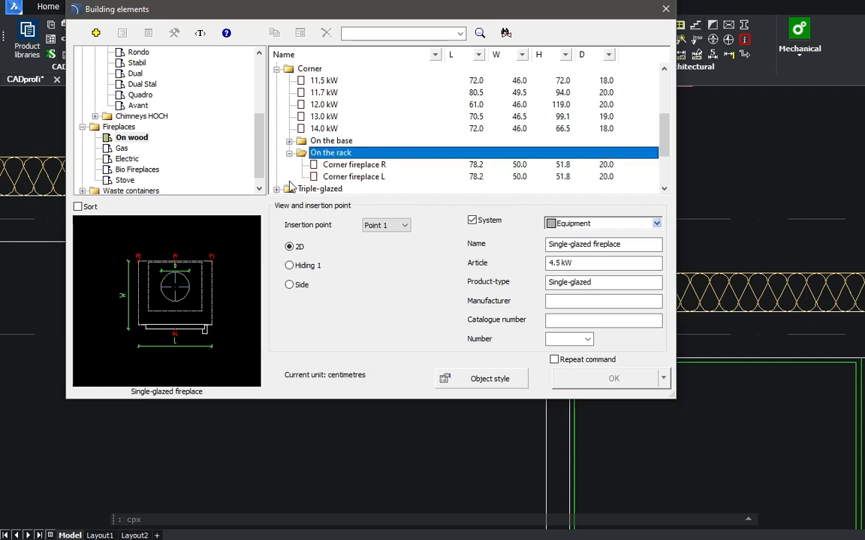
left_click(336, 178)
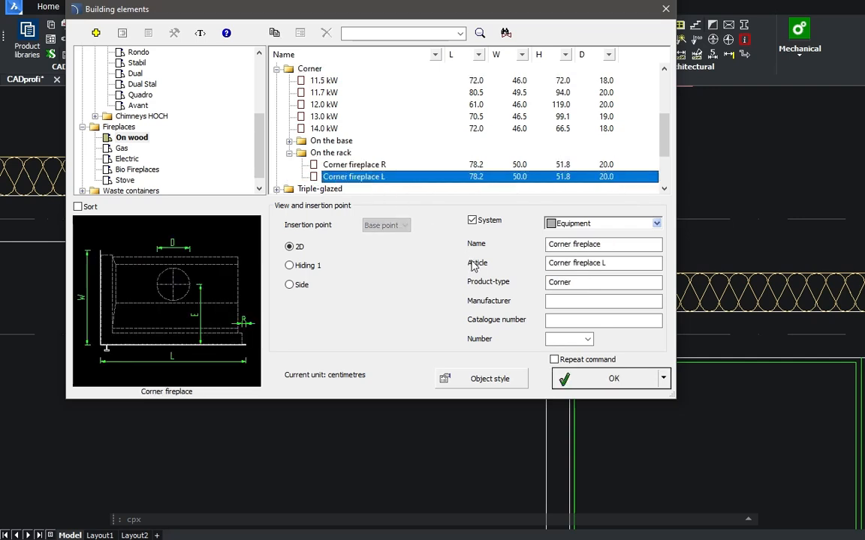
Set the corner fireplace to L 140 and W 60 cm and insert it at 0° rotation over the green enclosure
left_click(664, 378)
left_click(659, 412)
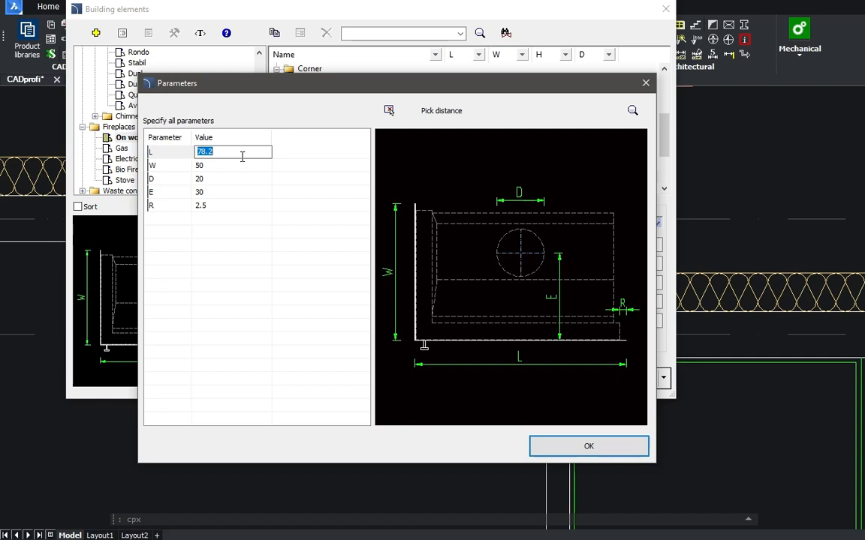
type("140")
left_click(216, 165)
type("60")
left_click(214, 205)
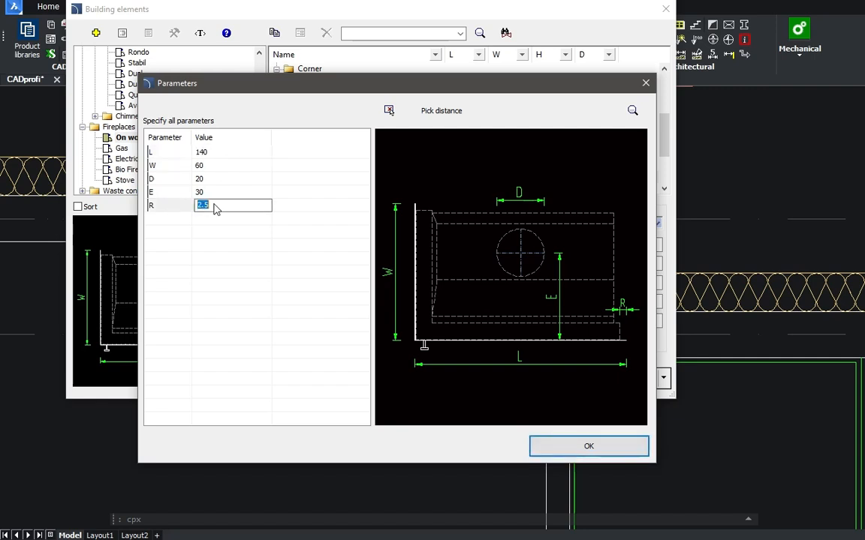
left_click(588, 449)
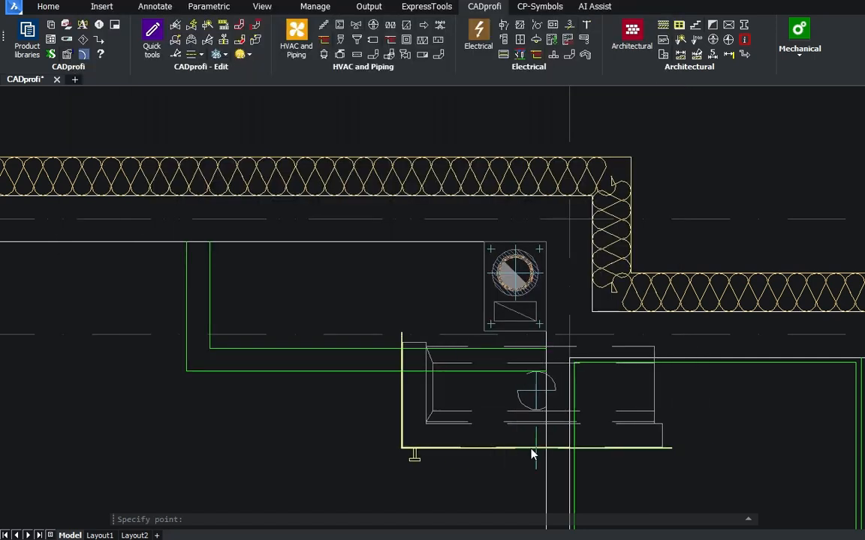
left_click(300, 390)
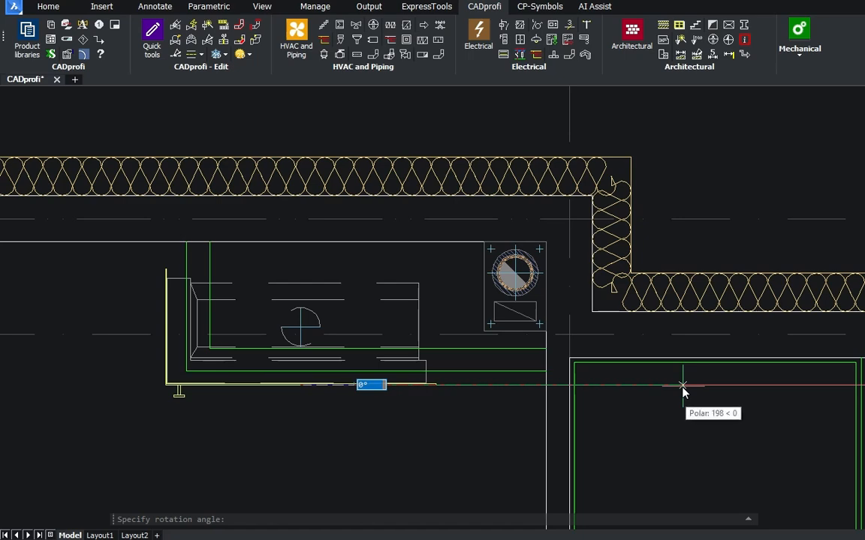
left_click(682, 390)
Move the fireplace by its lower left inner glass corner onto the outer lower left corner of the green enclosure
type("mo")
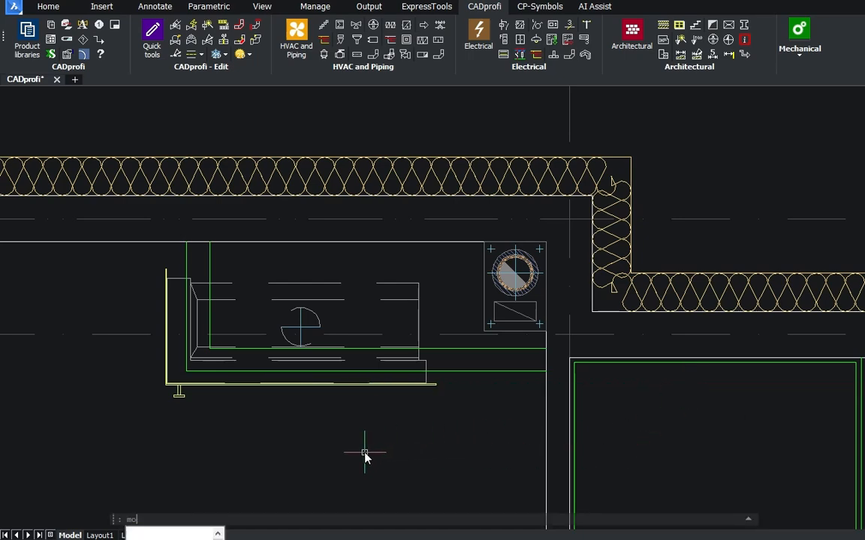
key("Return")
left_click_drag(212, 411, 132, 381)
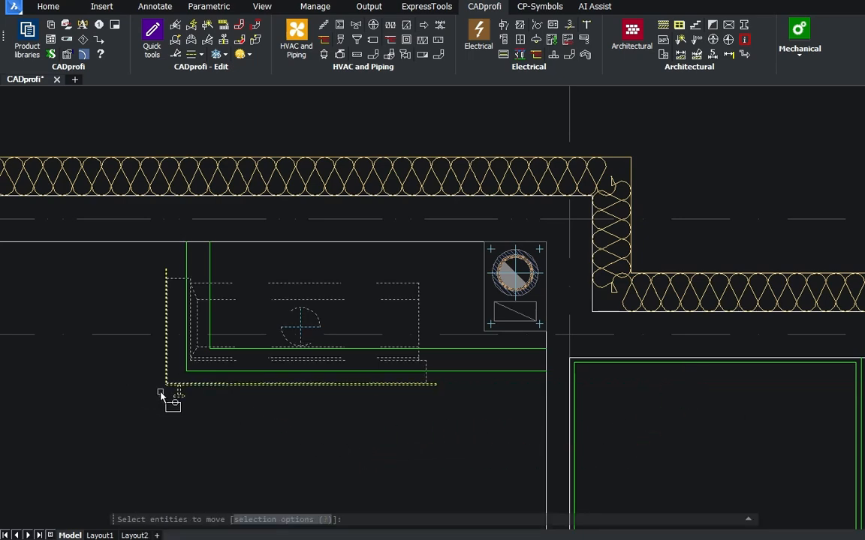
key("Return")
scroll(165, 386, "up", 5)
left_click(164, 386)
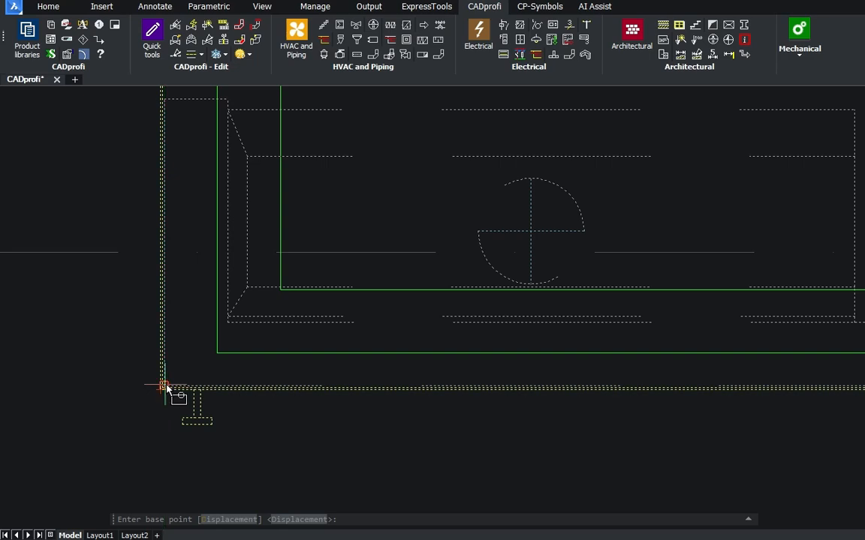
scroll(165, 386, "up", 2)
left_click(218, 356)
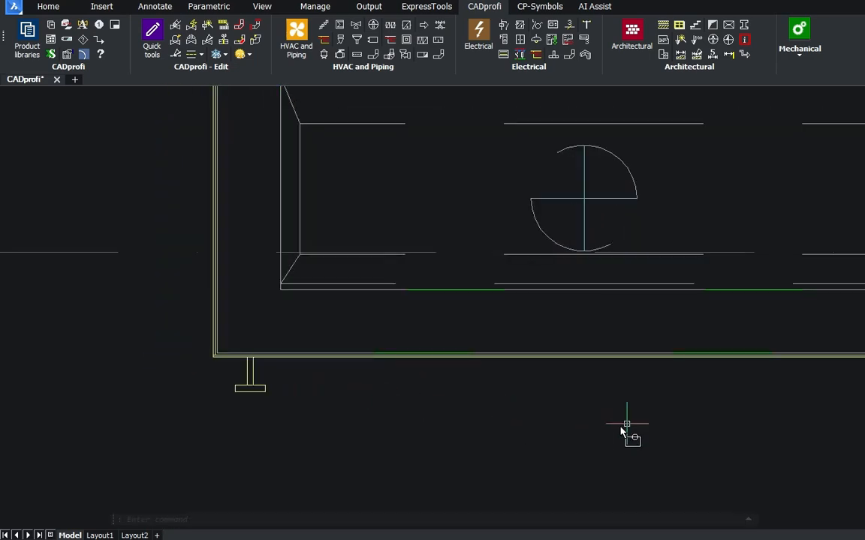
scroll(675, 441, "down", 3)
middle_click(674, 438)
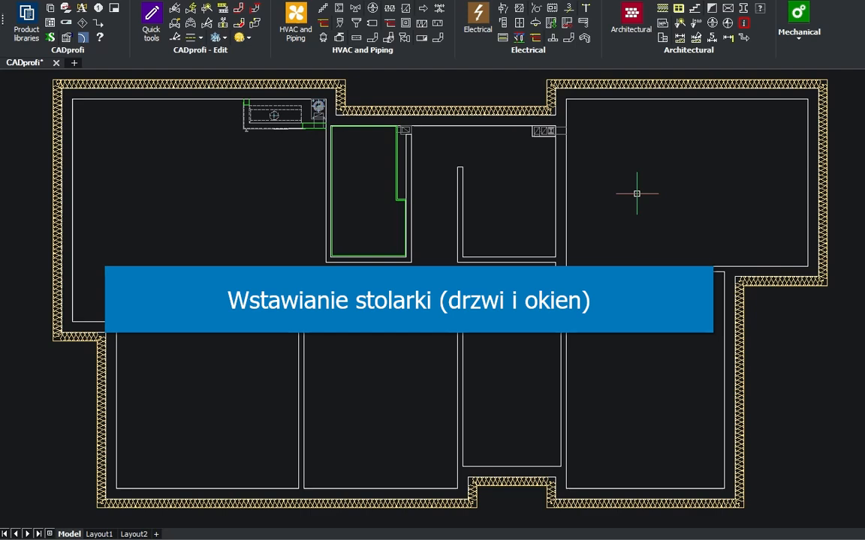
Choose Sliding balcony doors left and give them number 1 and mark W
left_click(677, 11)
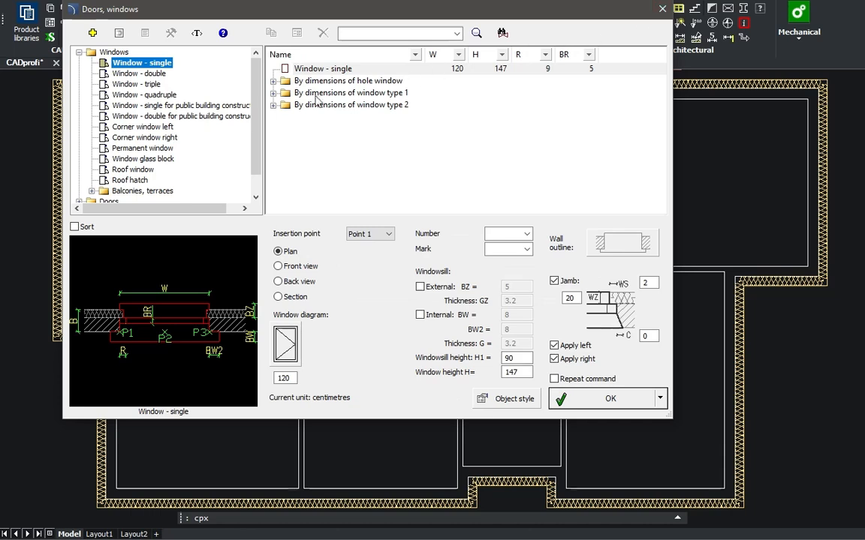
left_click(92, 191)
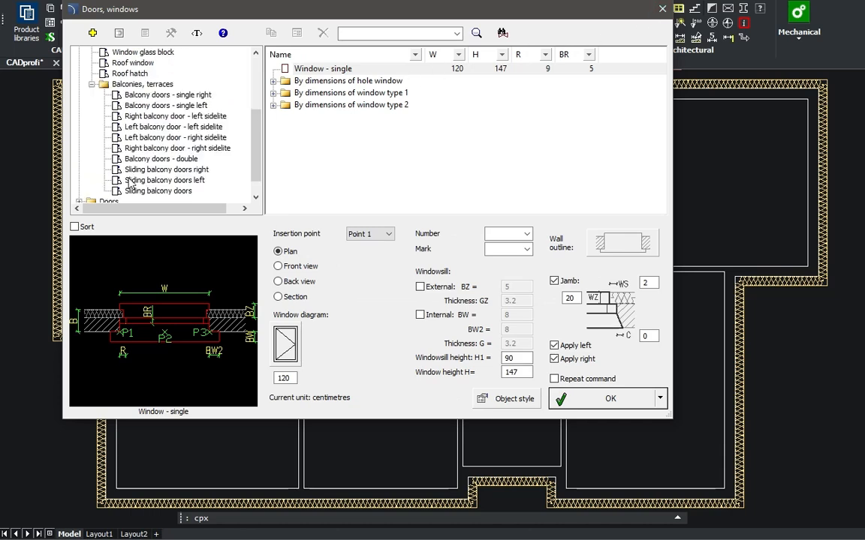
left_click(129, 181)
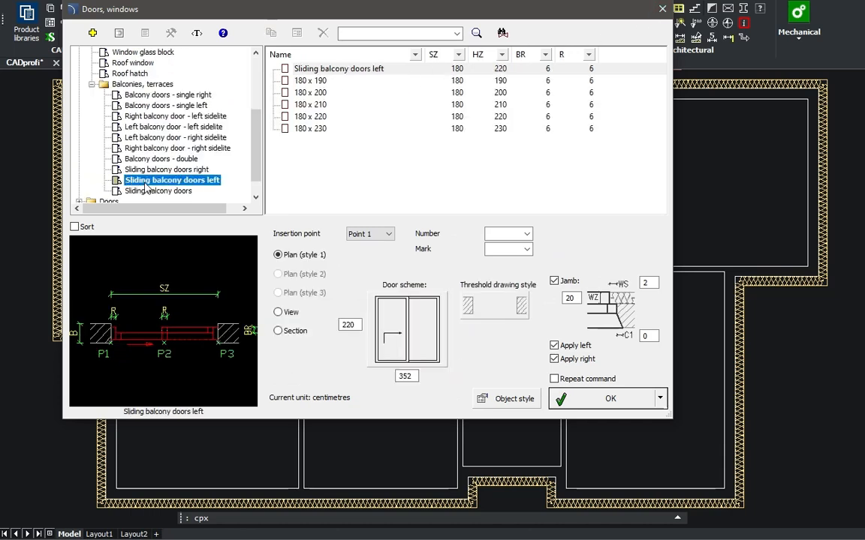
left_click(497, 234)
type("1")
left_click(507, 247)
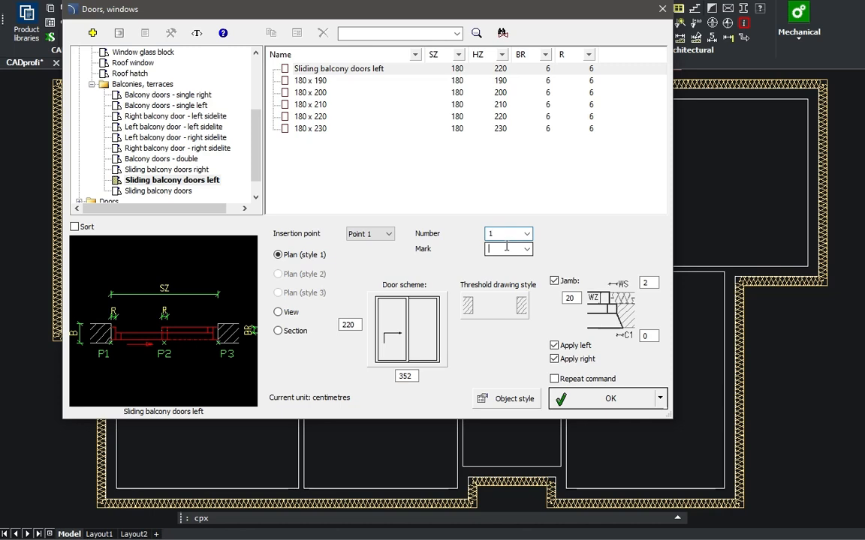
type("W")
Insert the sliding balcony doors in the plan's left exterior wall, starting from the large room's lower left inner corner
left_click(593, 400)
left_click(75, 307)
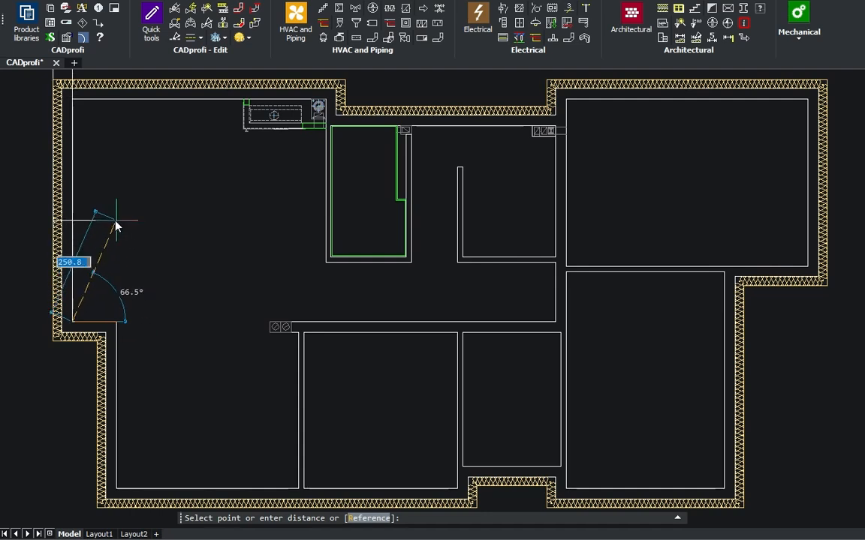
left_click(69, 304)
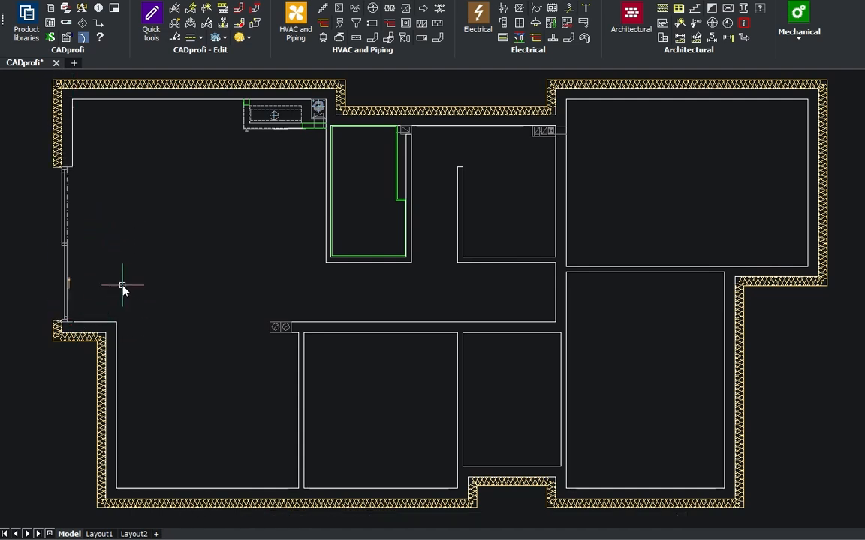
Choose the single window 60 x 147 by hole dimensions, filtering the window list by a width of 60
left_click(662, 10)
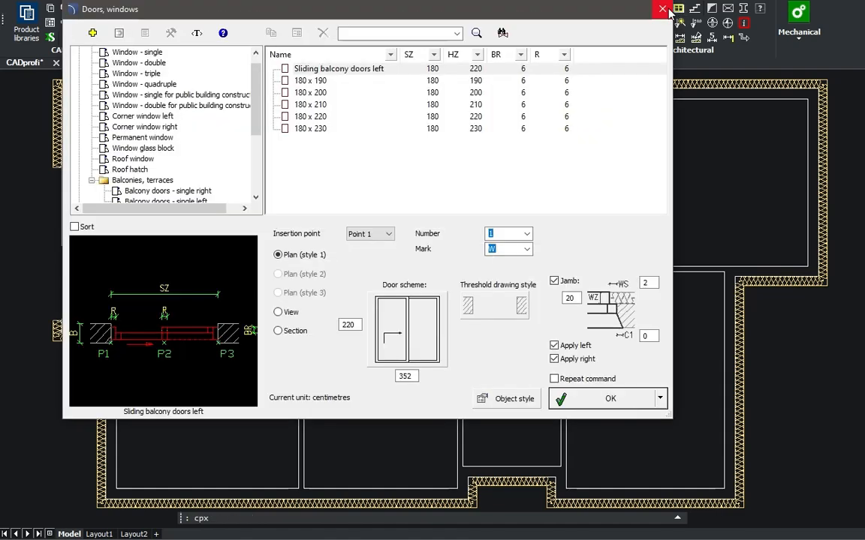
scroll(188, 97, "up", 1)
left_click(146, 63)
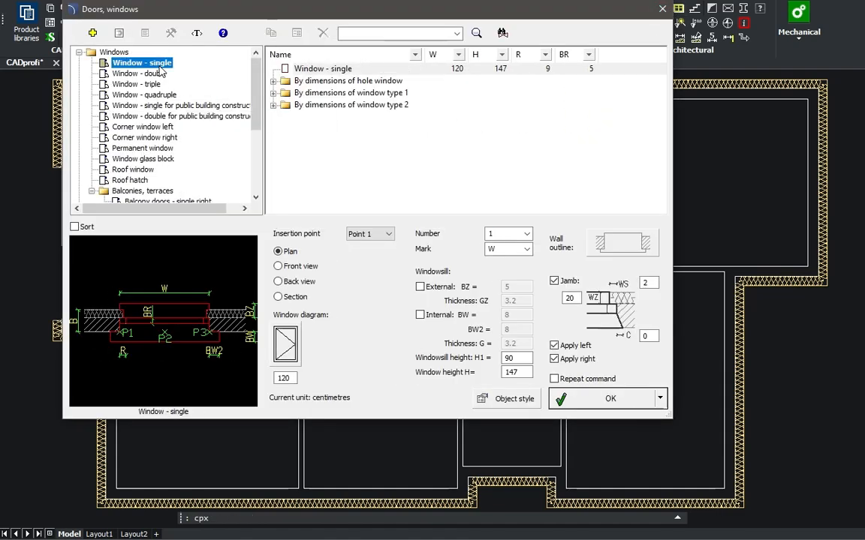
left_click(457, 54)
left_click(471, 135)
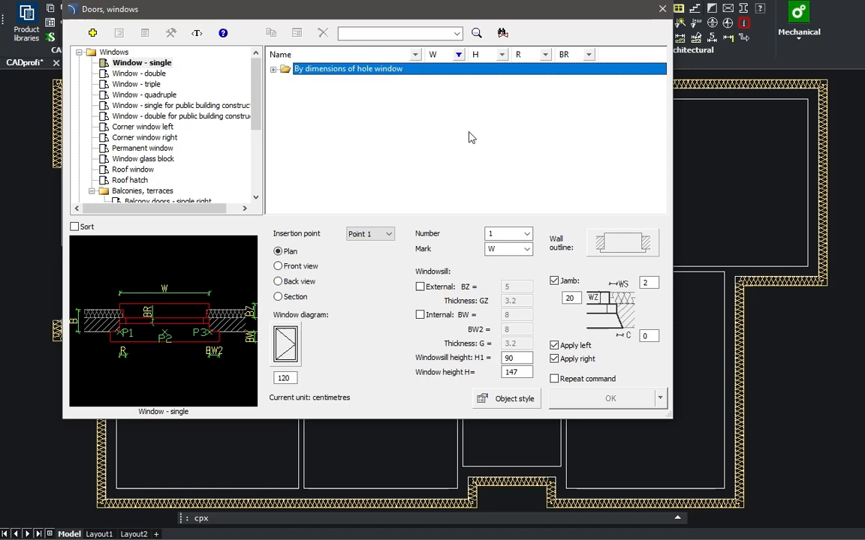
double_click(394, 69)
left_click(391, 117)
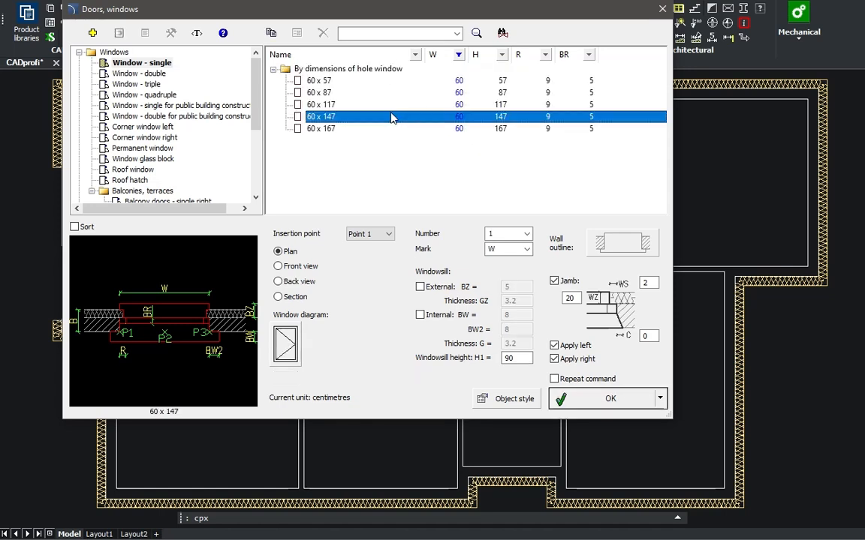
Check the window's front and back views, keep the plan view, and set a tilt-and-turn window diagram and number 2 for insertion
left_click(278, 266)
left_click(278, 281)
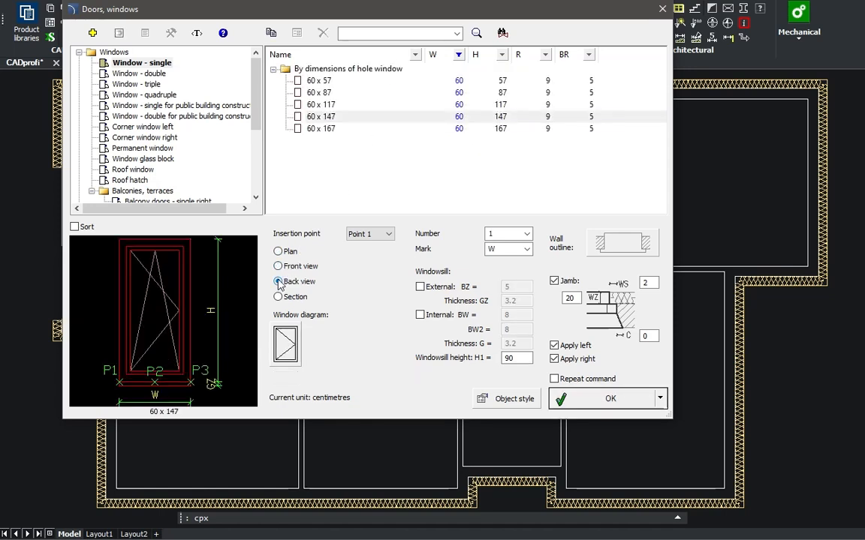
left_click(278, 252)
left_click(282, 333)
left_click(500, 347)
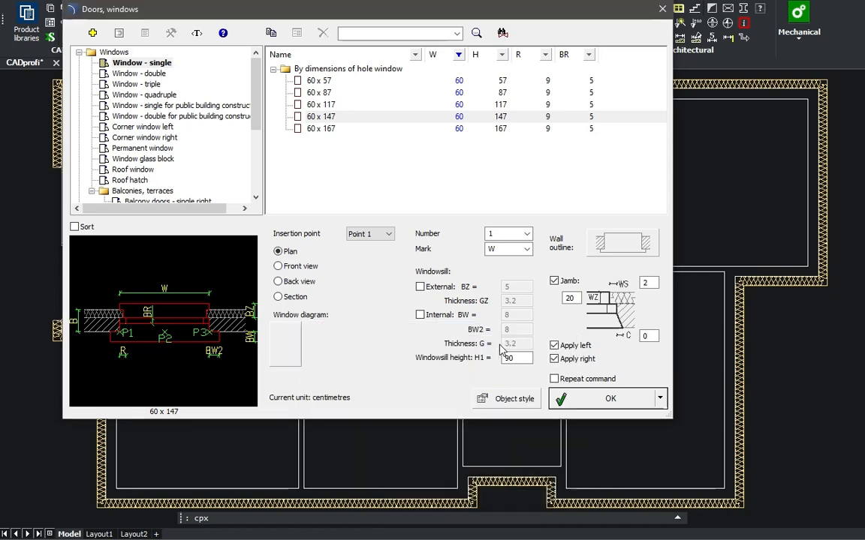
double_click(506, 235)
type("2")
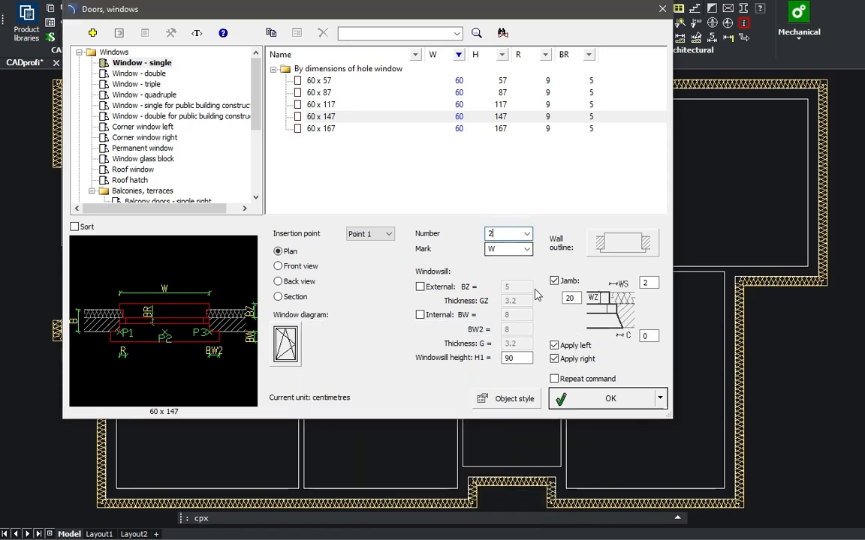
left_click(597, 398)
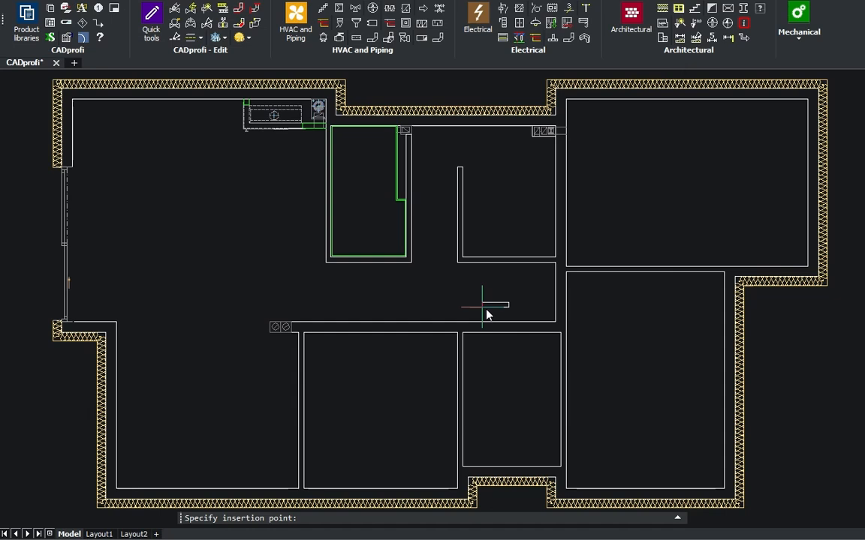
Insert the 60 x 147 window in the upper exterior wall of the small green-outlined room
left_click(350, 130)
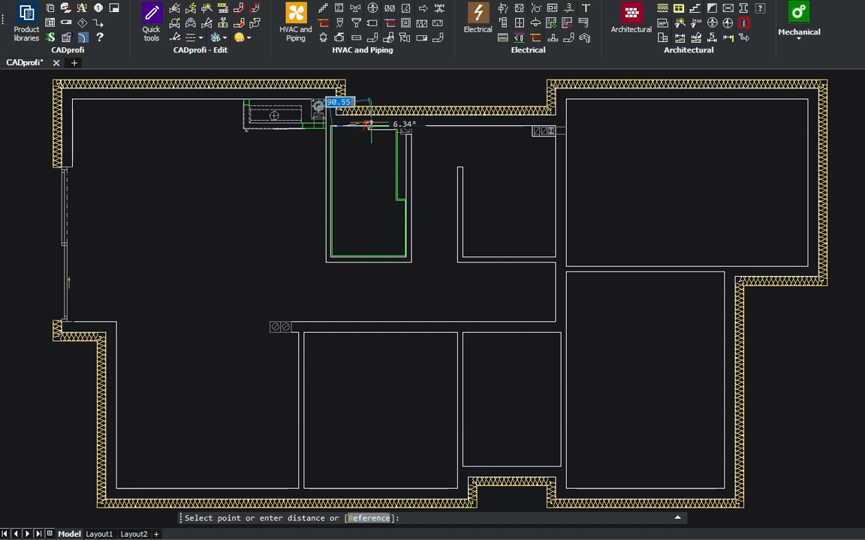
left_click(367, 125)
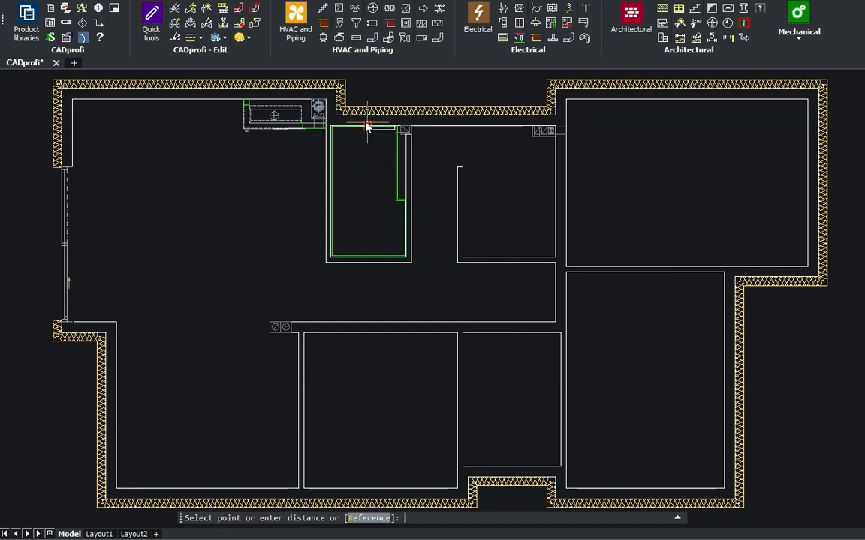
left_click(388, 103)
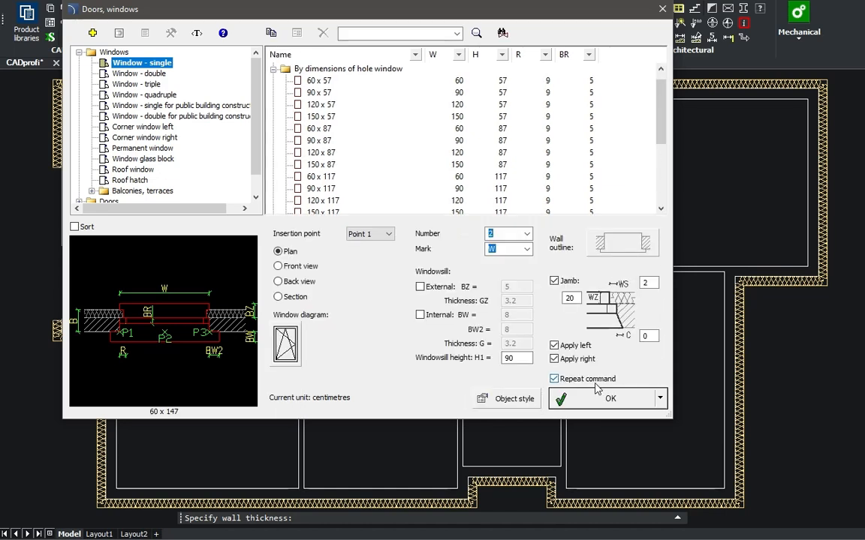
Turn off command repetition and insert a second 60 x 147 window in the same upper exterior wall, beside the right-hand ventilation ducts
left_click(554, 379)
left_click(611, 398)
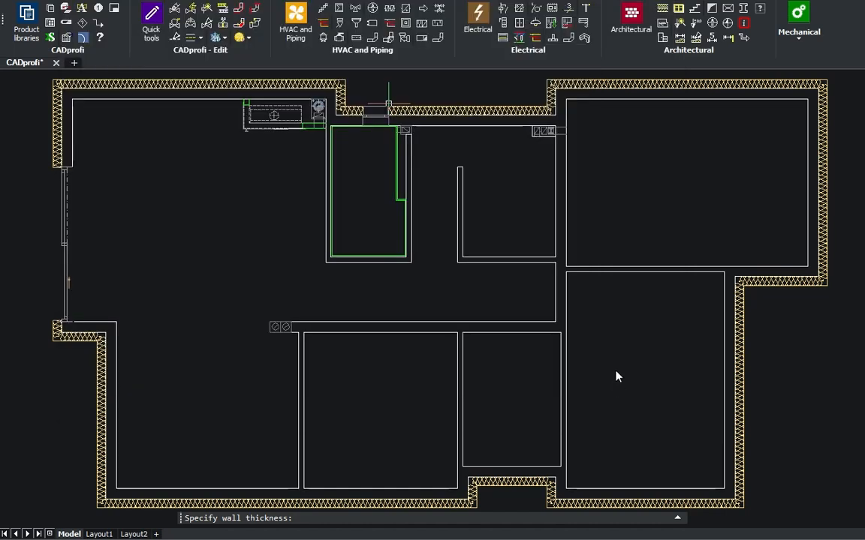
left_click(517, 133)
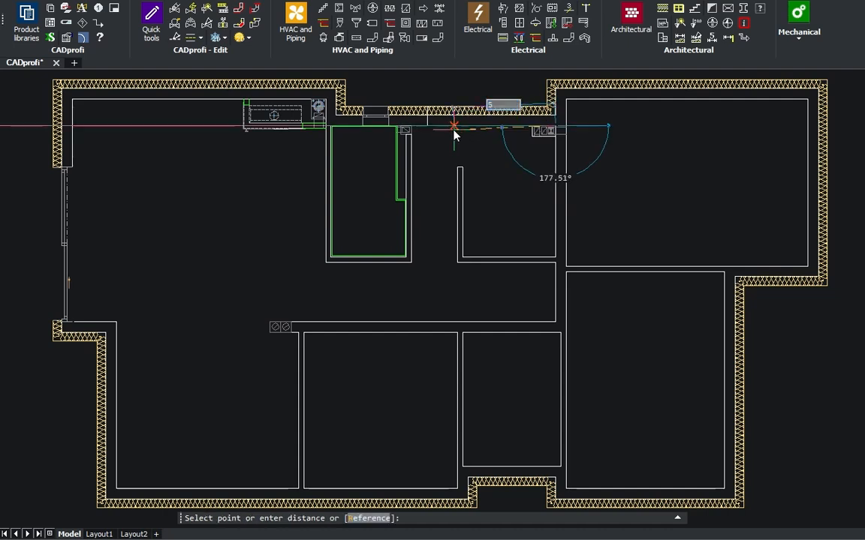
left_click(454, 135)
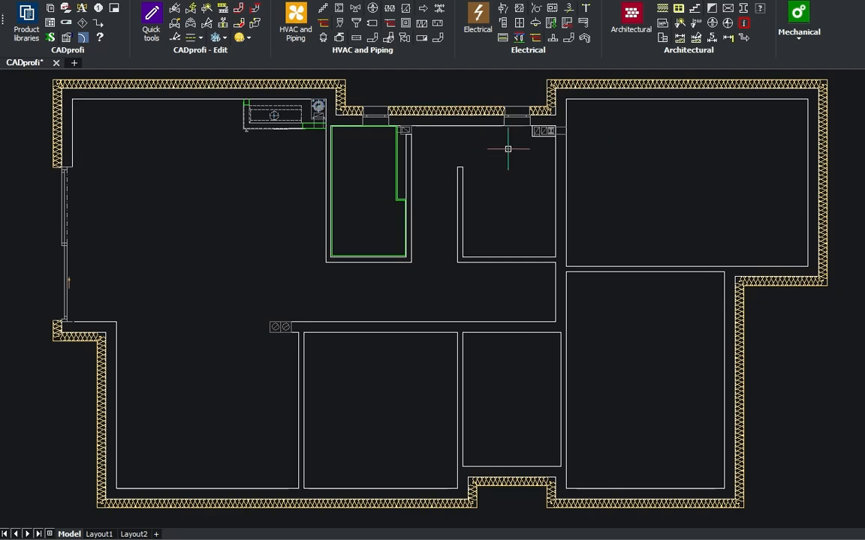
Choose Single doors left from the interior doors for the next insertion
left_click(678, 9)
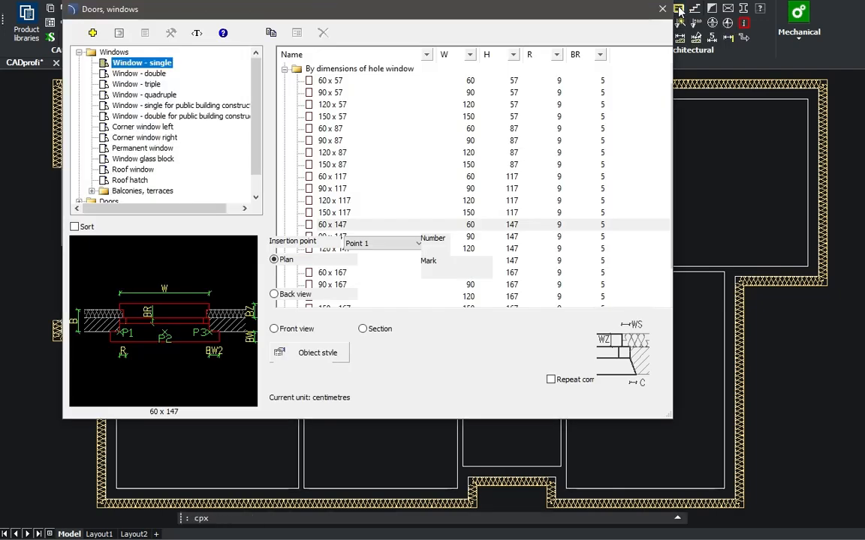
left_click(79, 52)
left_click(78, 63)
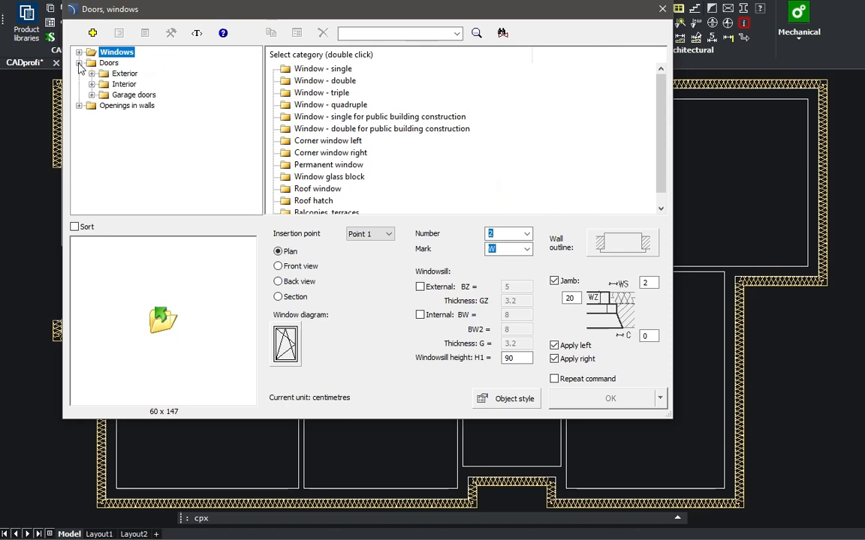
left_click(90, 84)
left_click(148, 74)
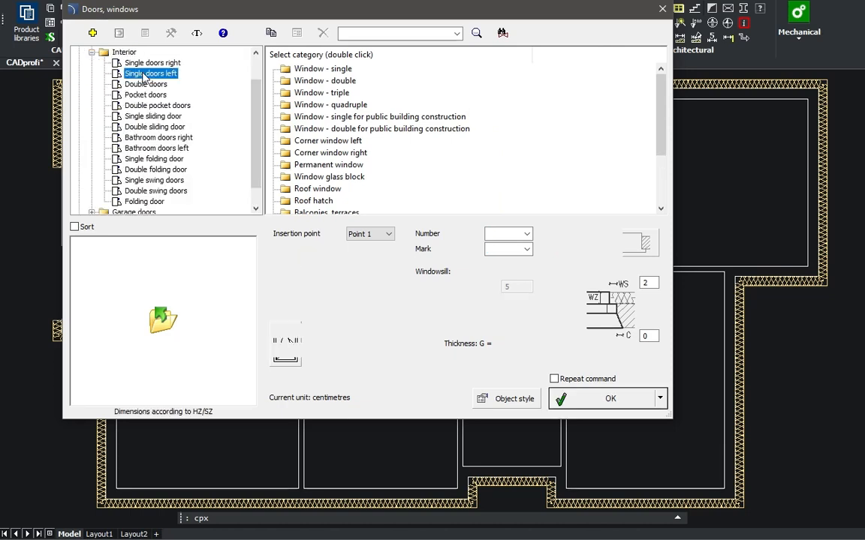
Compare the door's plan styles and view, keep Plan (style 2), and choose the door scheme with stacked horizontal panels
left_click(278, 274)
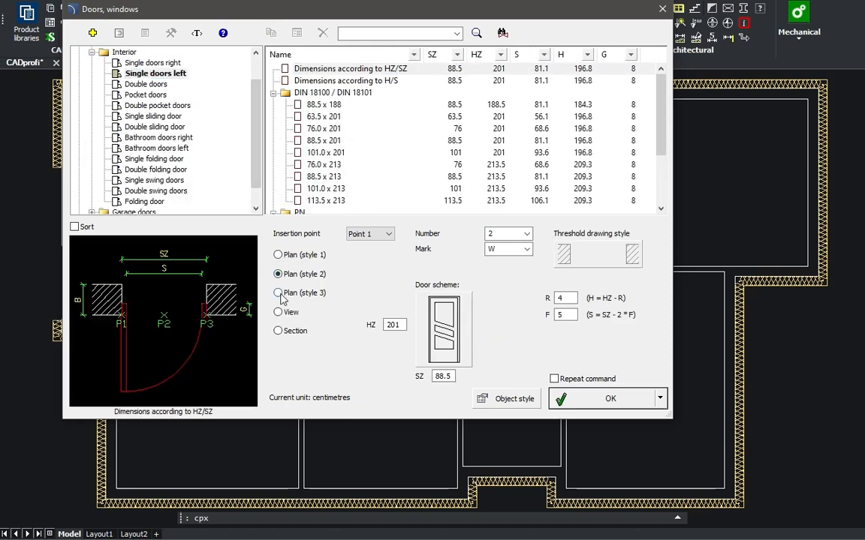
left_click(279, 293)
left_click(279, 311)
left_click(278, 293)
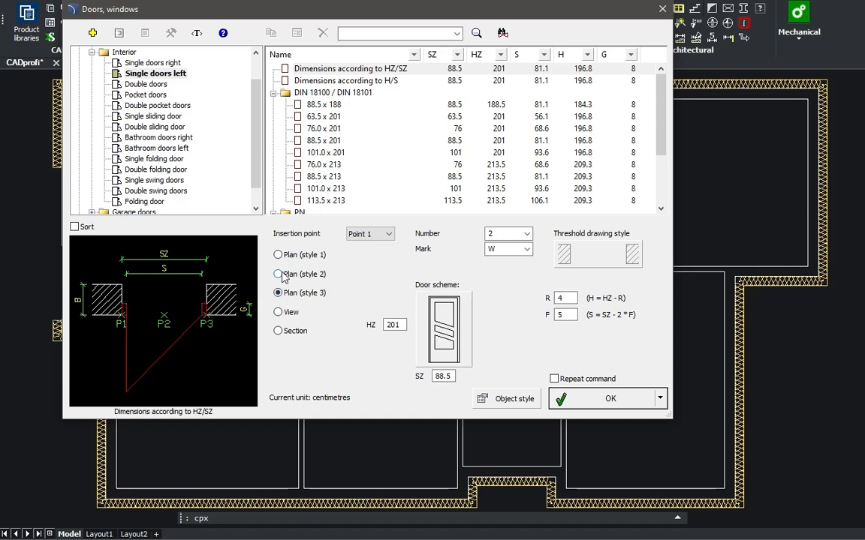
left_click(279, 273)
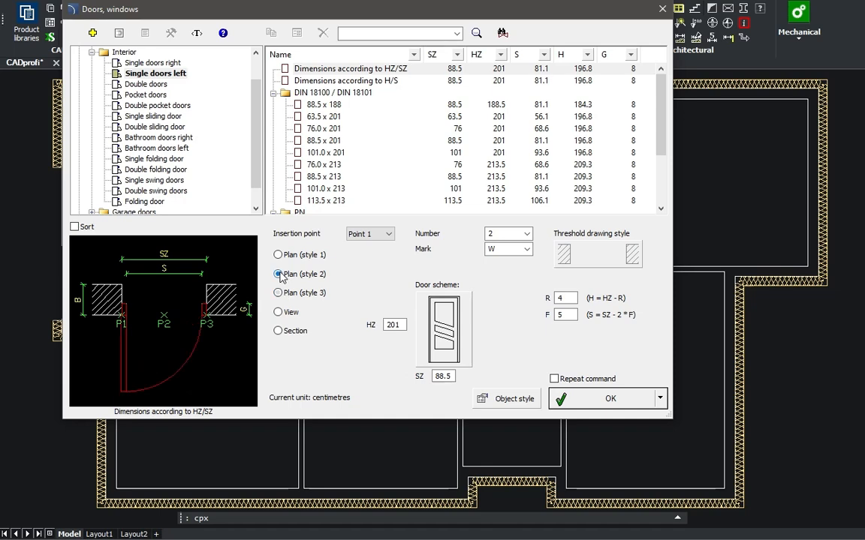
left_click(443, 326)
left_click(719, 270)
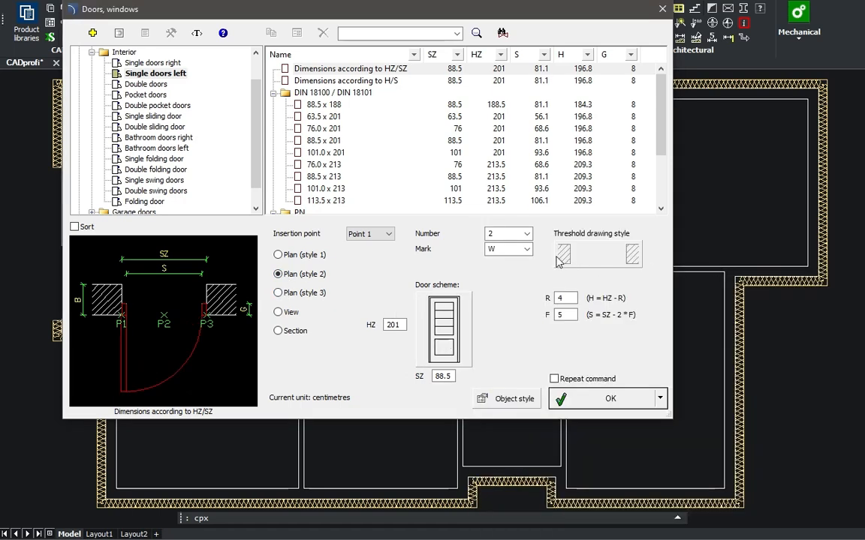
Give the single left door number 1 and mark D, and set its SZ width to 92.5 for insertion
double_click(511, 233)
type("1")
double_click(510, 249)
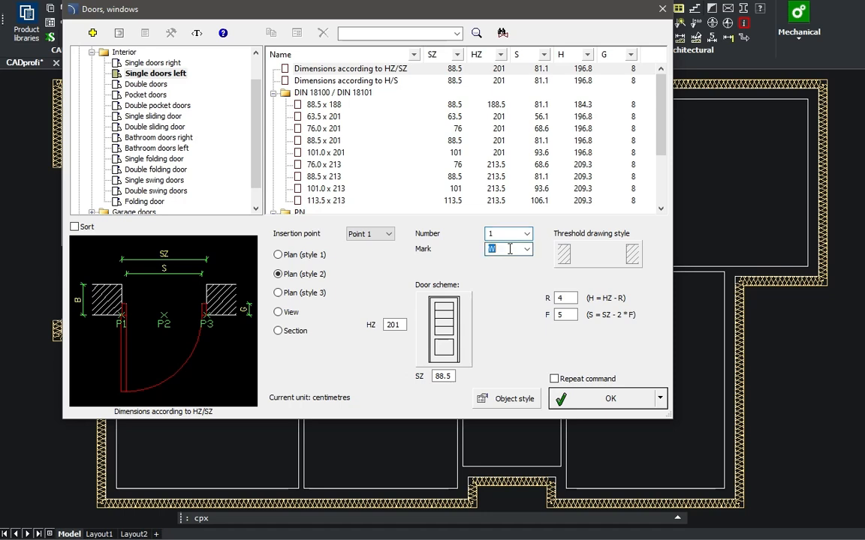
type("D")
double_click(443, 376)
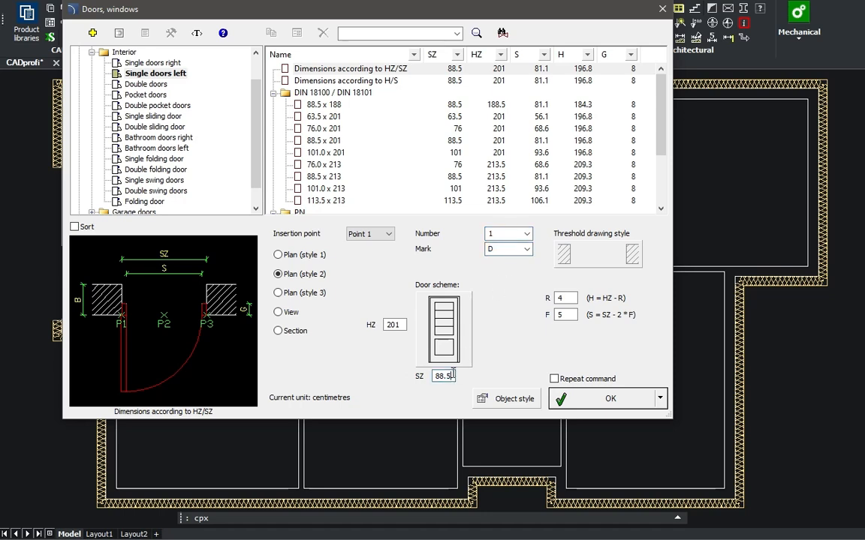
key("BackSpace")
type(".5")
left_click(570, 398)
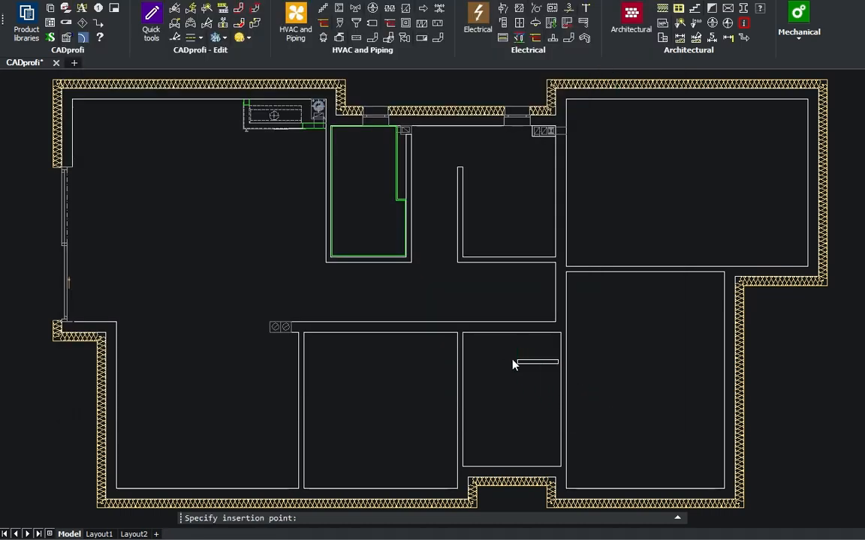
Insert the left door in the upper wall of the small lower-middle room, opening down into that room
left_click(484, 335)
left_click(493, 338)
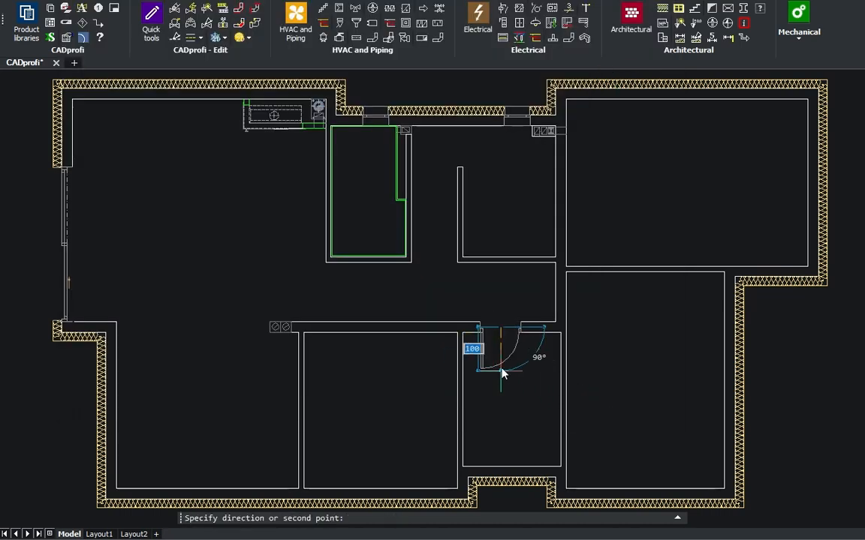
left_click(498, 362)
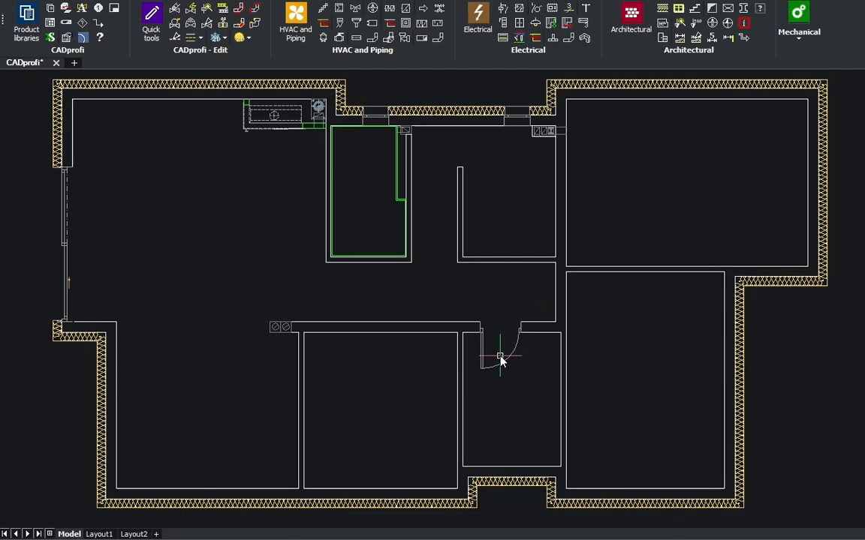
Choose interior Single doors right with number 2 for insertion, keeping mark D
left_click(665, 24)
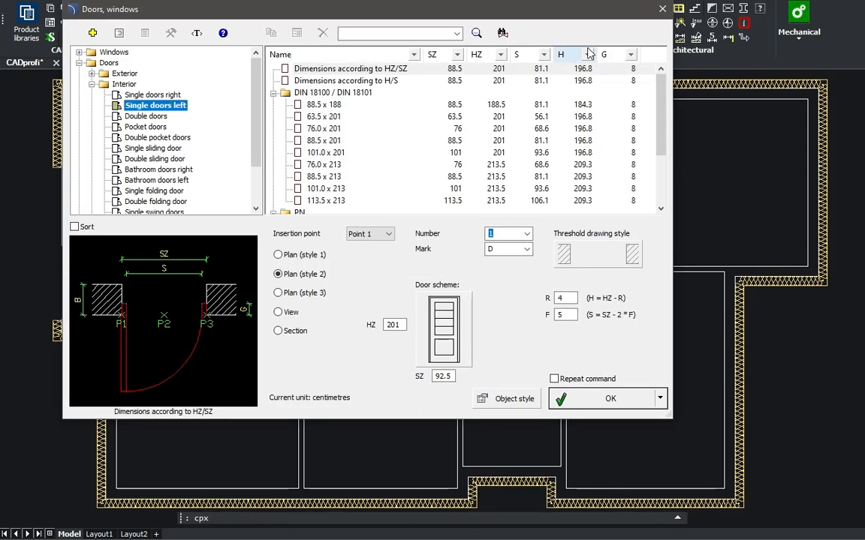
left_click(179, 96)
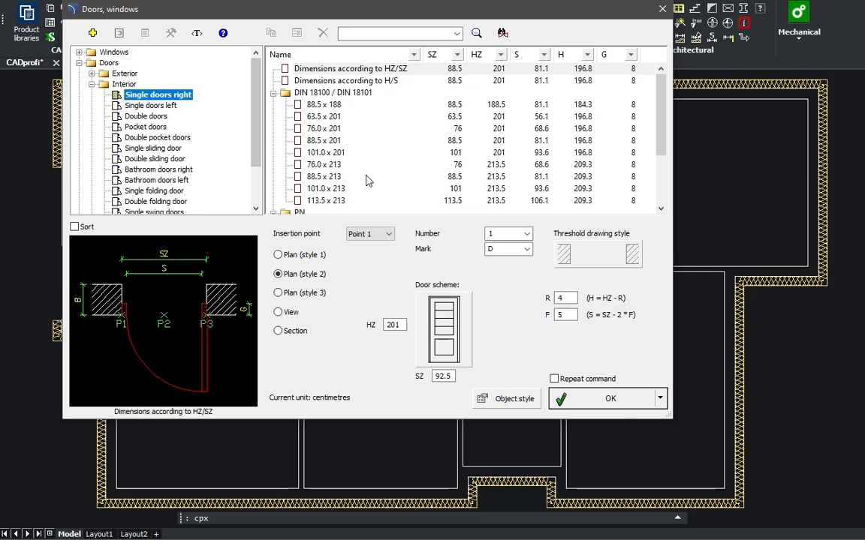
left_click(527, 235)
left_click(507, 263)
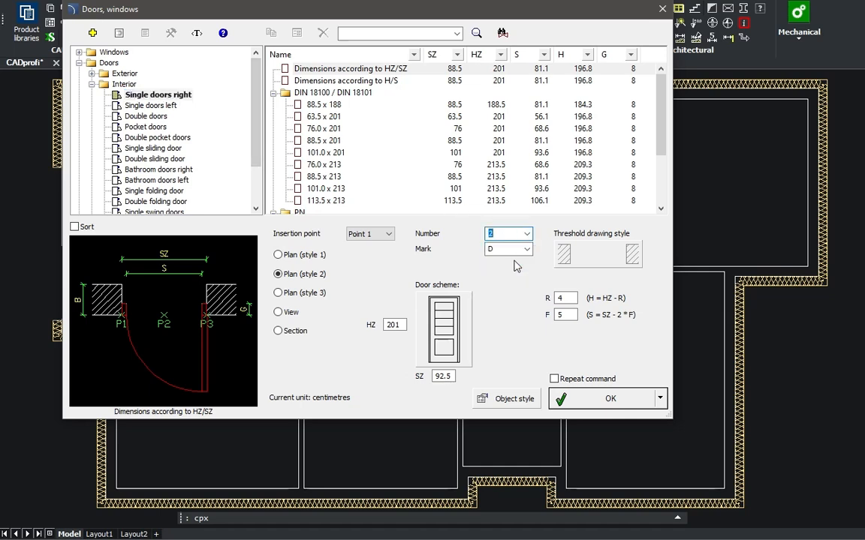
left_click(608, 402)
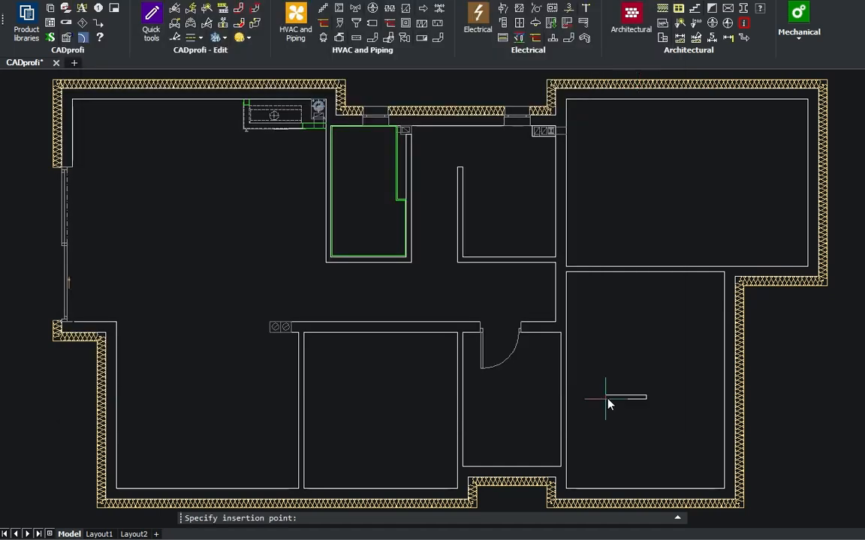
Insert the right door in the left wall of the lower right room, 12 from its upper left corner, opening into the corridor
left_click(568, 285)
type("12")
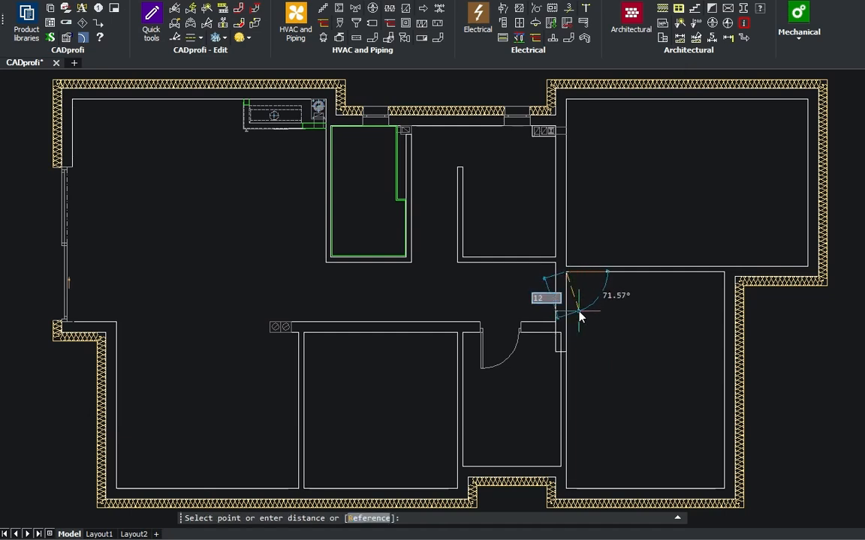
key("Return")
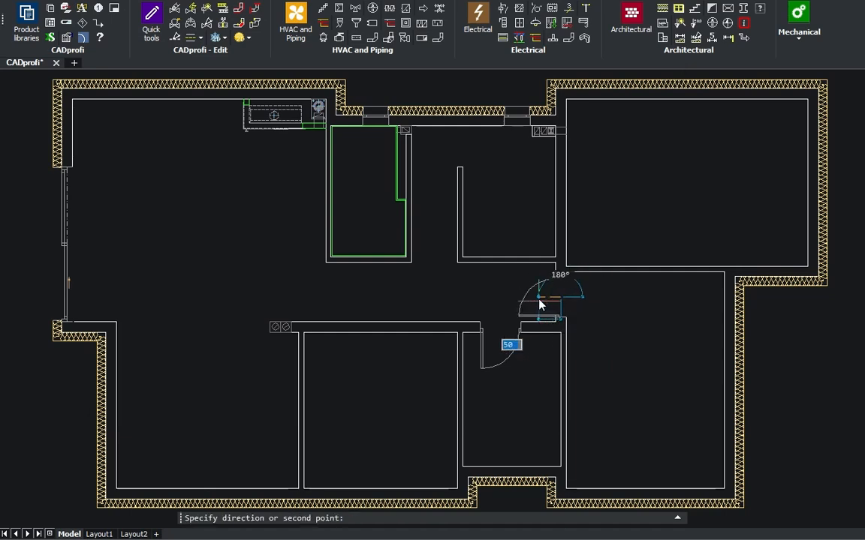
left_click(539, 301)
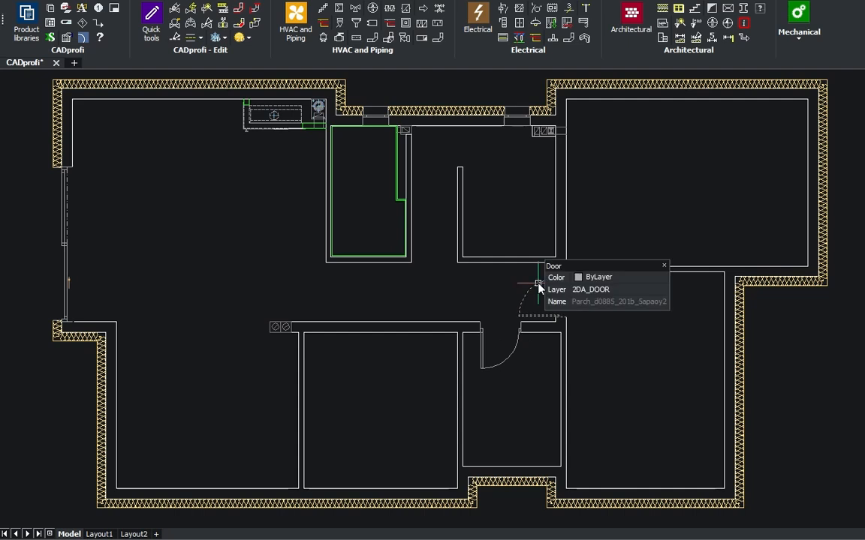
Flip the corridor-end door so it opens into the lower right room with its hinges at the upper jamb
double_click(538, 287)
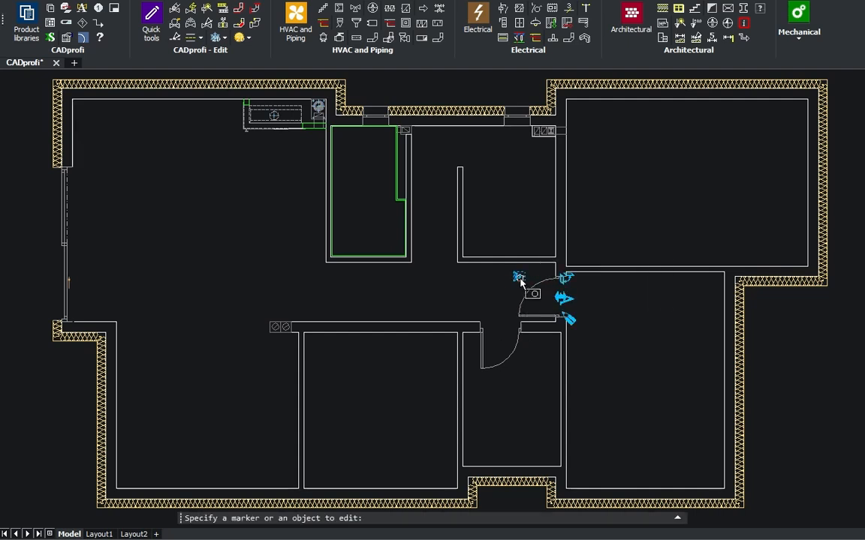
left_click(519, 277)
key("Escape")
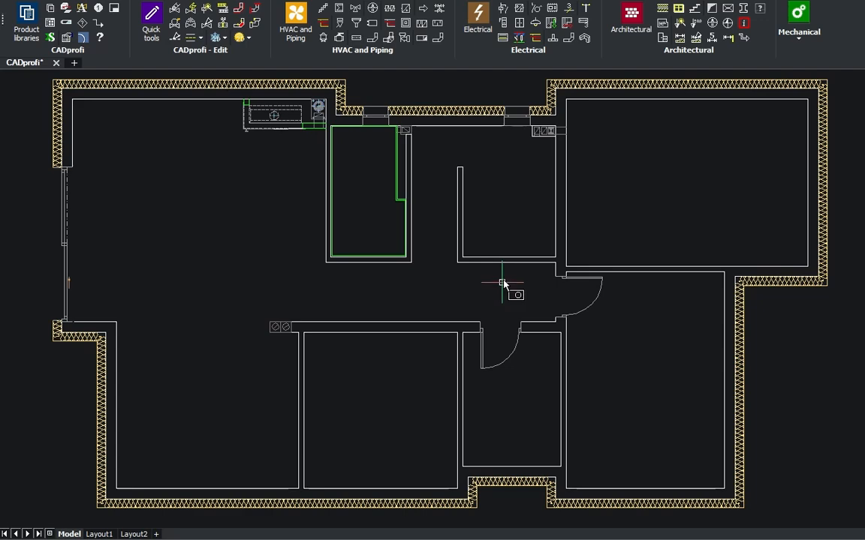
Choose the 240 x 210 sectional garage door, filtering the size list by an SZ width of 240
left_click(678, 9)
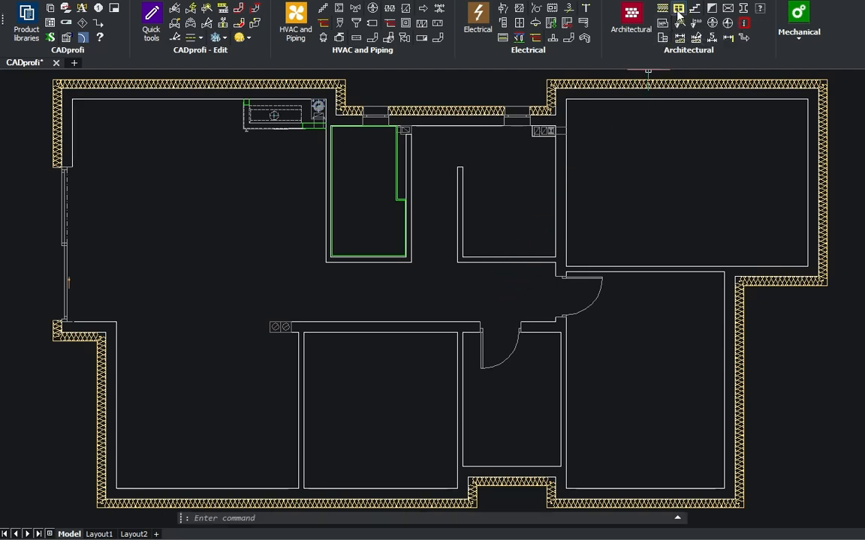
scroll(173, 180, "down", 3)
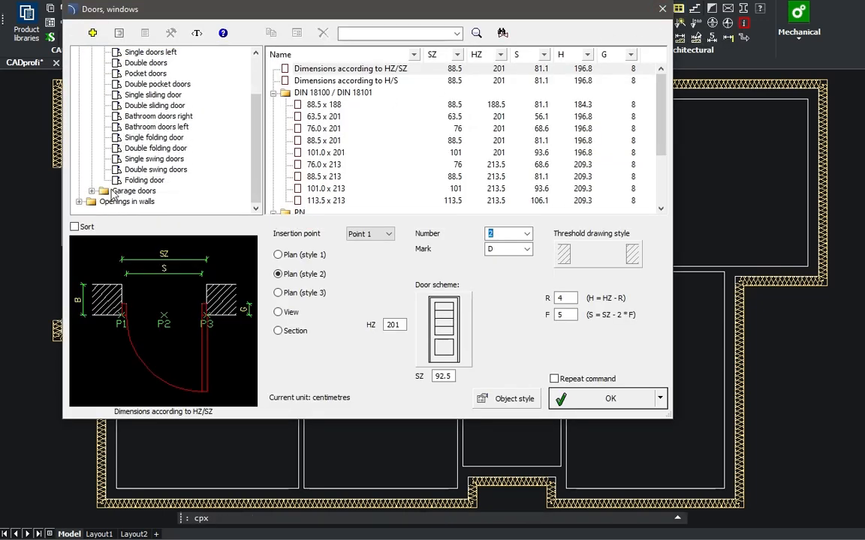
left_click(170, 160)
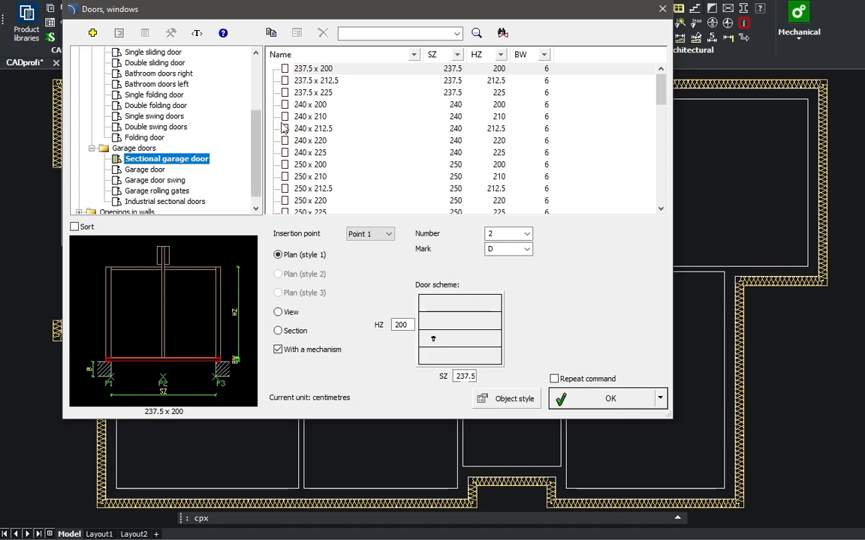
left_click(456, 55)
left_click(464, 128)
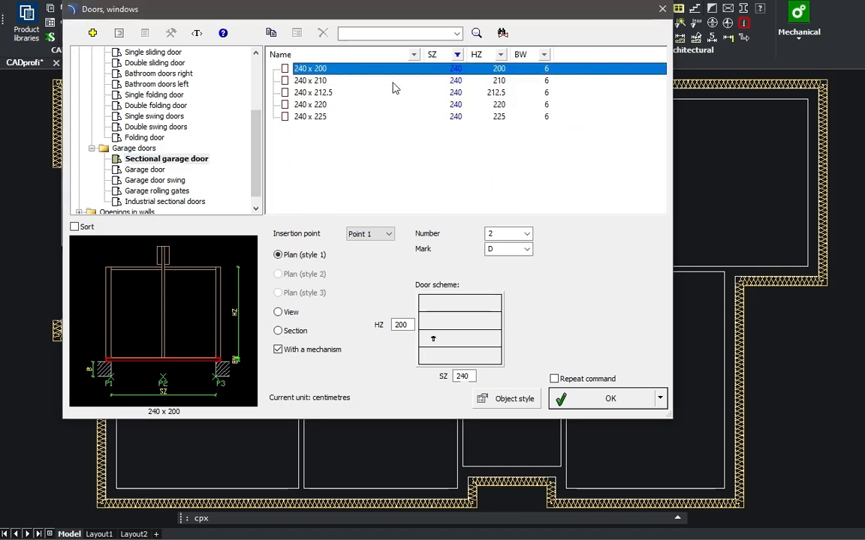
left_click(381, 81)
Give the garage door mark GD and number 1, keep insertion Point 1, and choose the door scheme with a row of windows
left_click(369, 234)
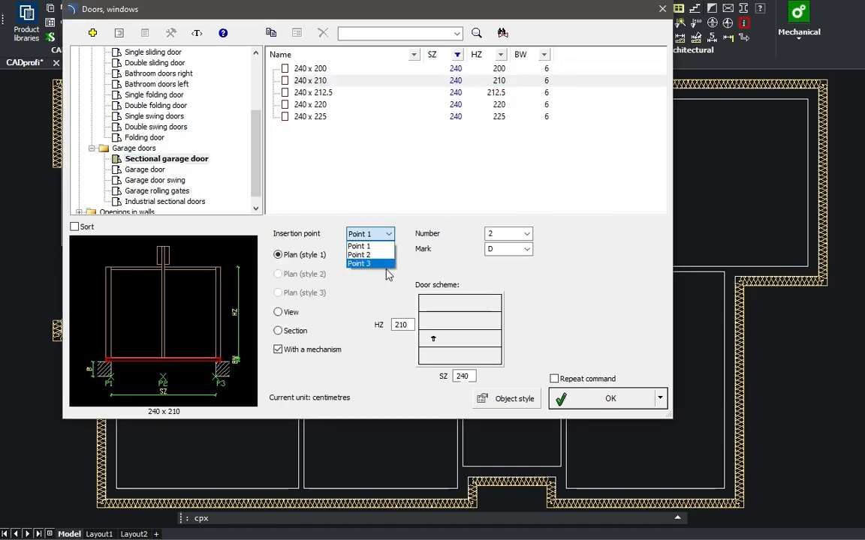
left_click(509, 249)
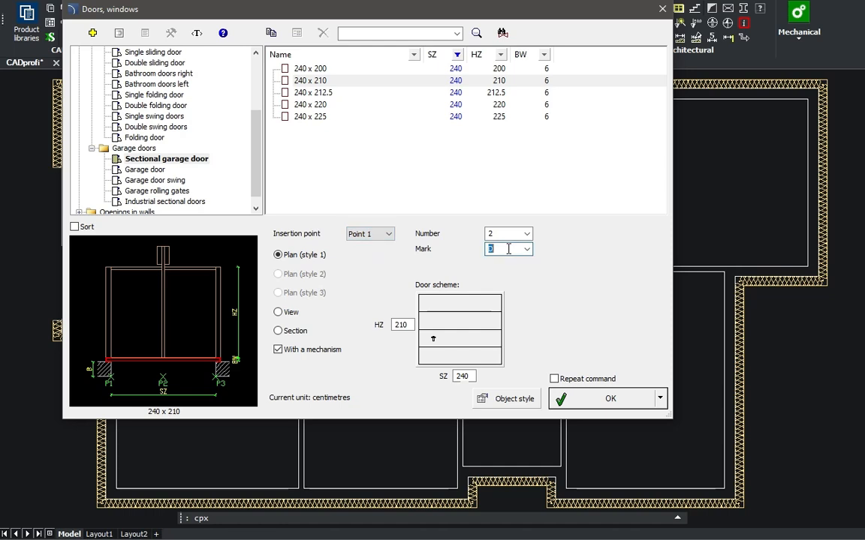
type("GD")
double_click(509, 234)
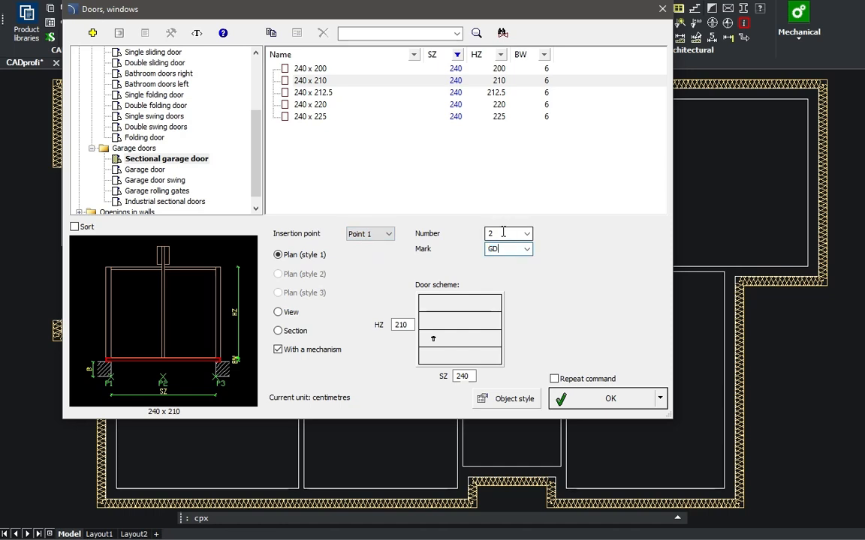
type("1")
left_click(482, 339)
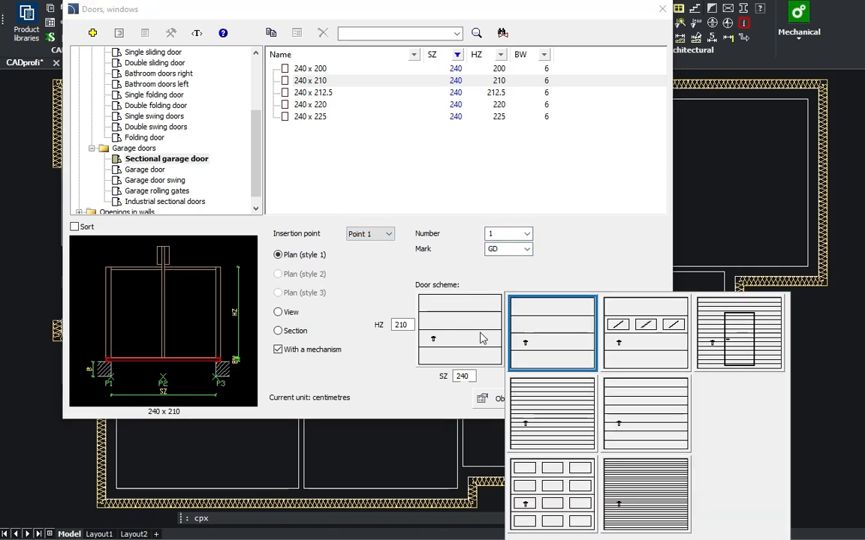
left_click(636, 351)
left_click(632, 392)
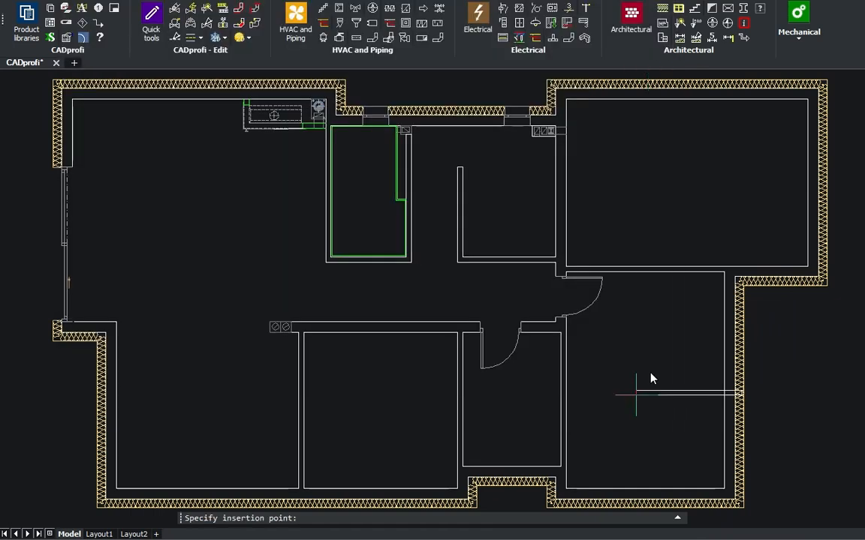
Insert the garage door in the right outer wall of the upper right room, with its mechanism extending into the room
left_click(800, 128)
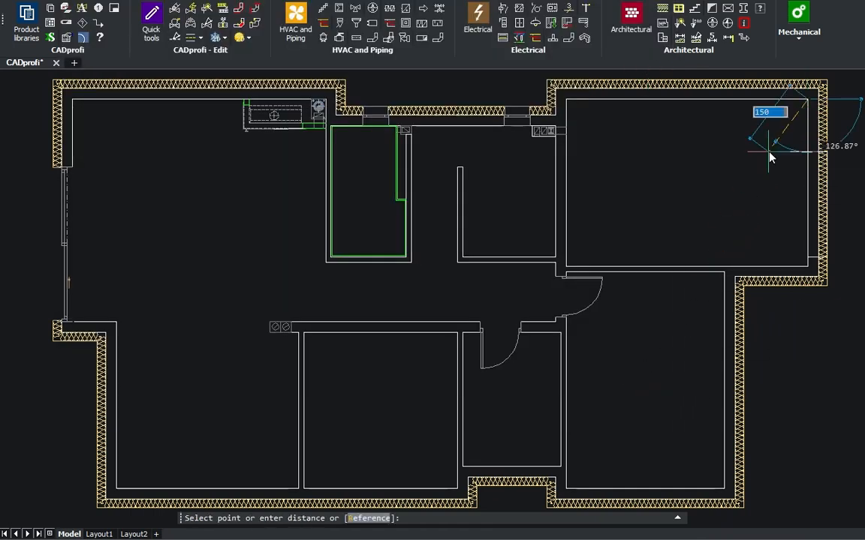
left_click(769, 156)
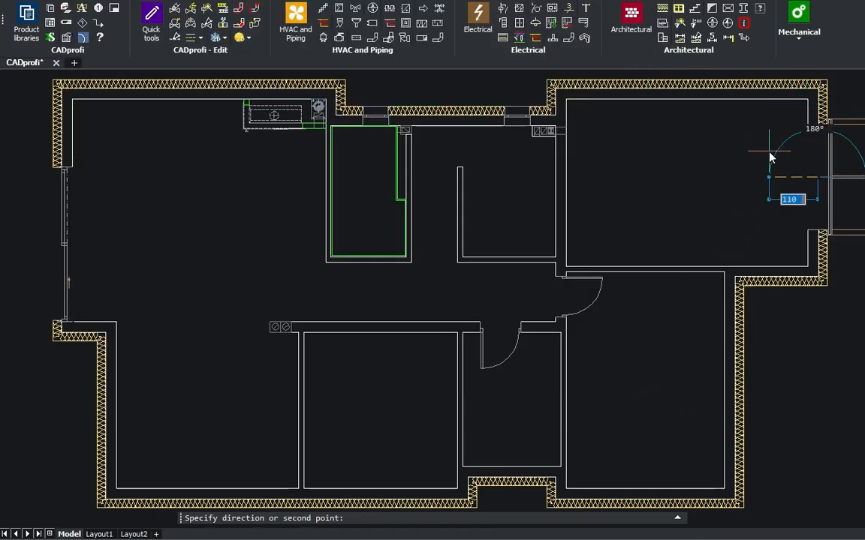
left_click(855, 171)
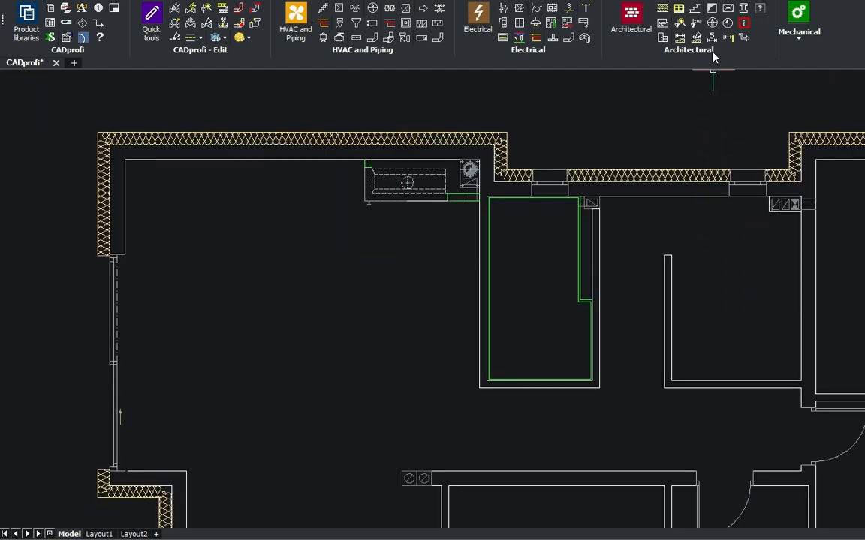
Place the automatic carpentry mark Symbol 3 on the large window in the left outer wall
left_click(711, 24)
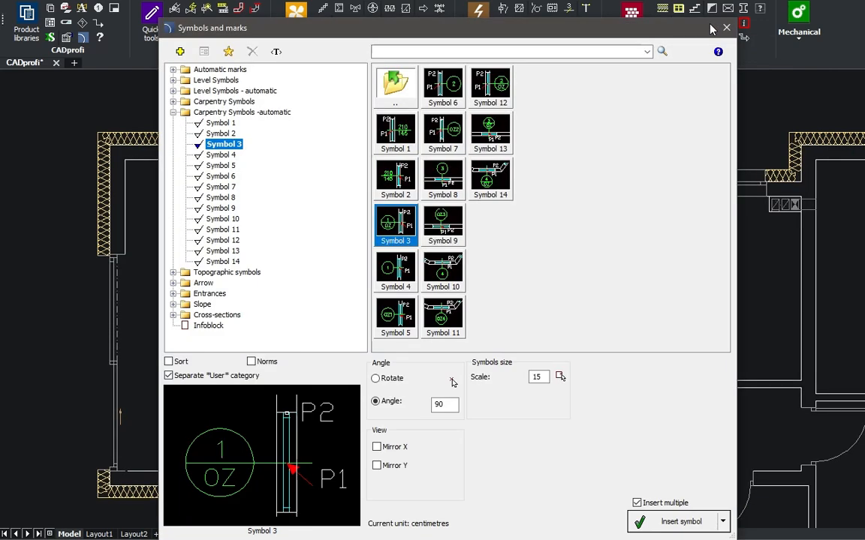
left_click(667, 522)
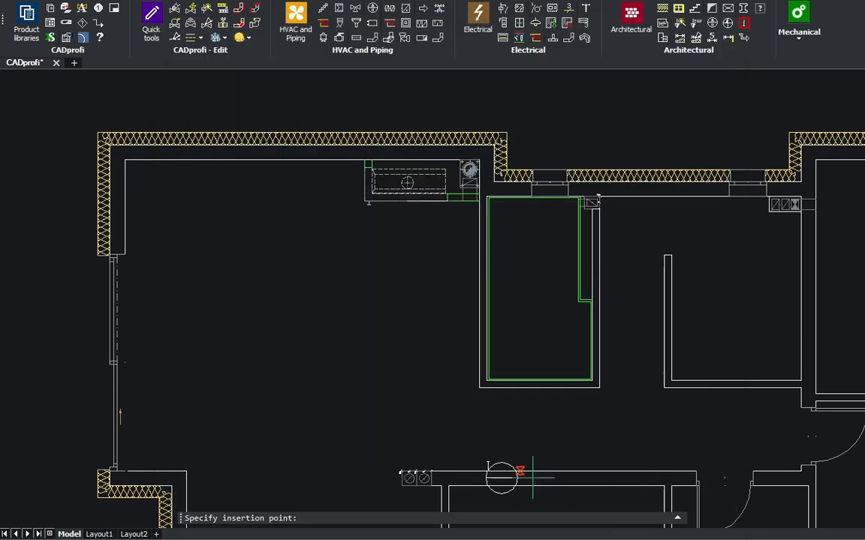
left_click(116, 361)
key("Escape")
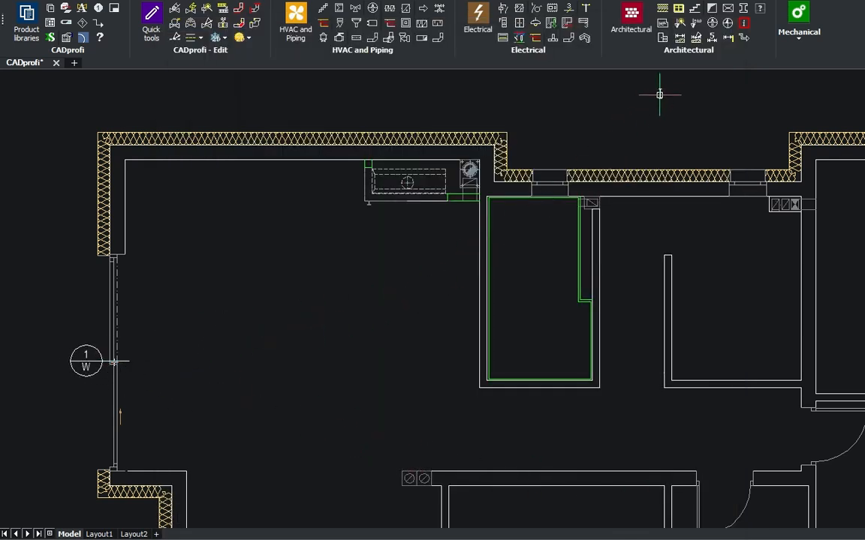
Place the automatic carpentry mark Symbol 13 on both small windows in the recessed upper wall
left_click(711, 23)
left_click(490, 131)
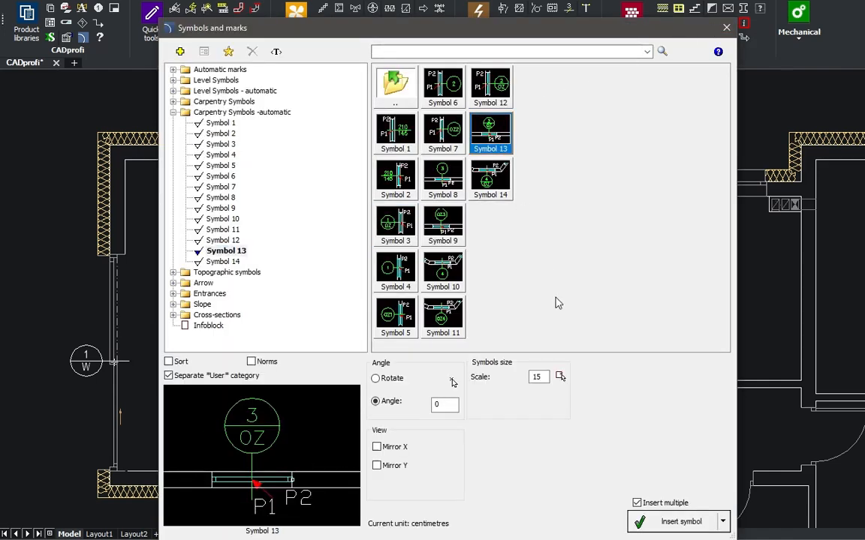
left_click(672, 522)
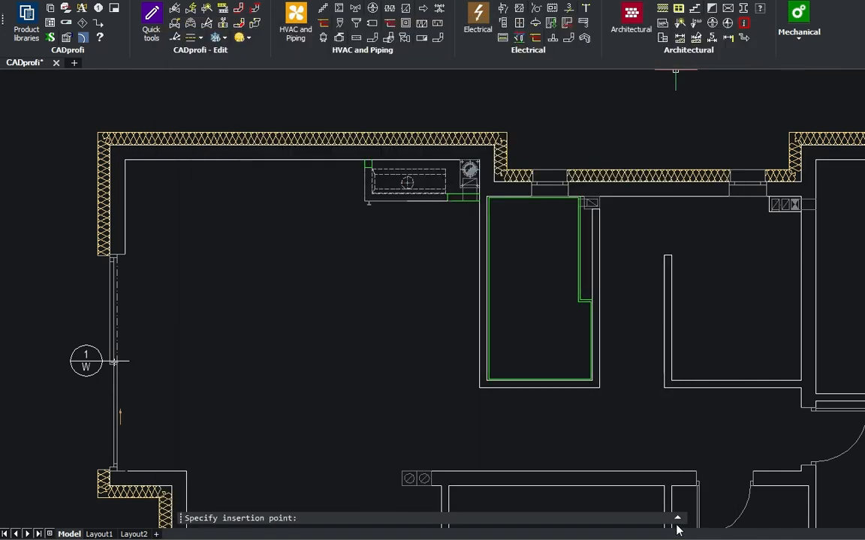
left_click(548, 193)
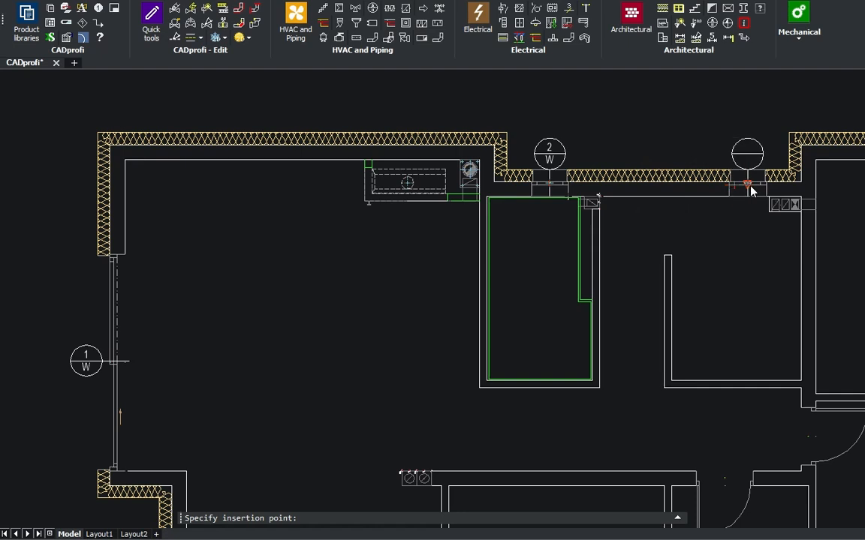
key("Escape")
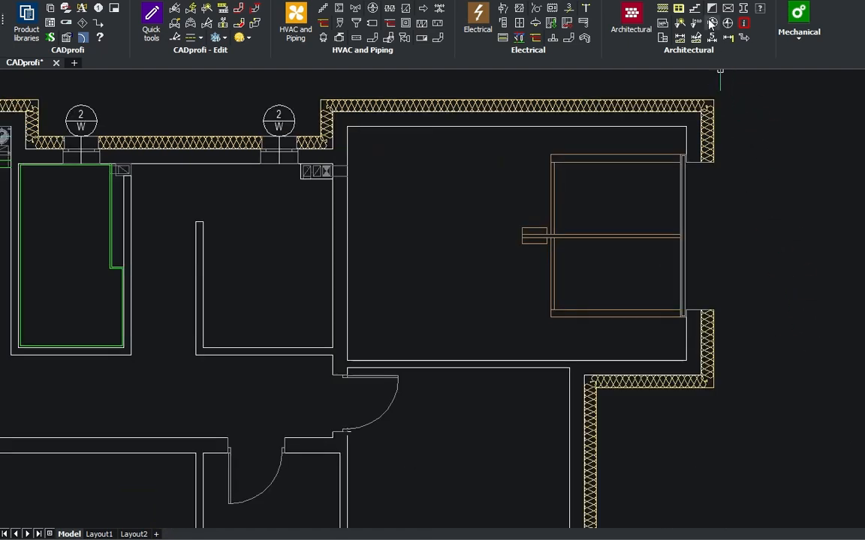
Place the automatic carpentry mark Symbol 13 on the door in the corridor's lower wall
left_click(711, 23)
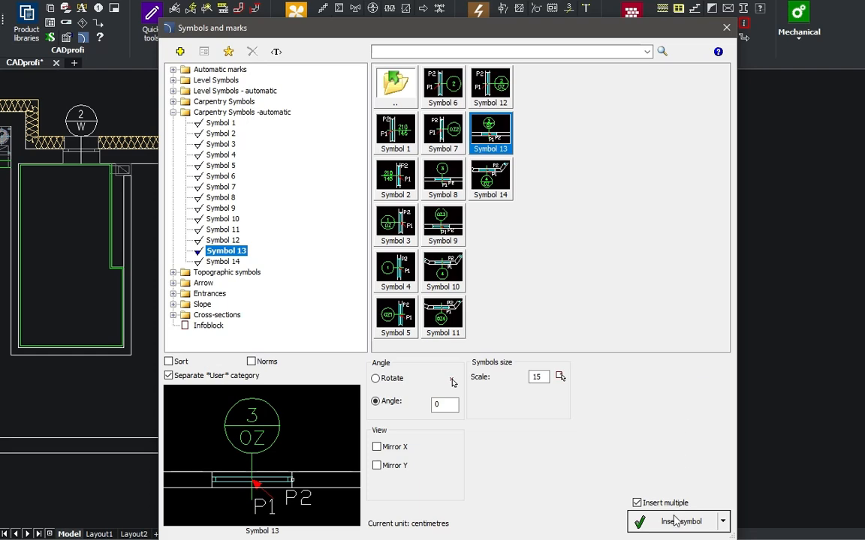
left_click(676, 520)
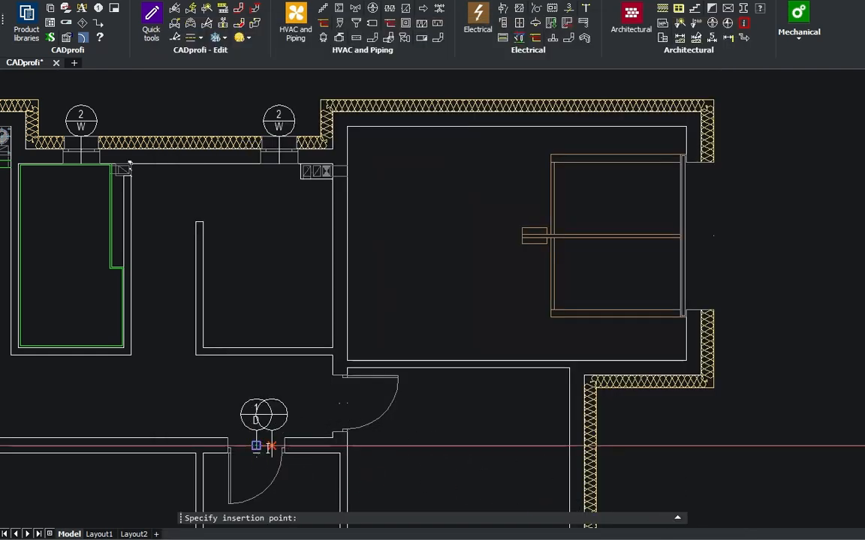
left_click(256, 447)
key("Escape")
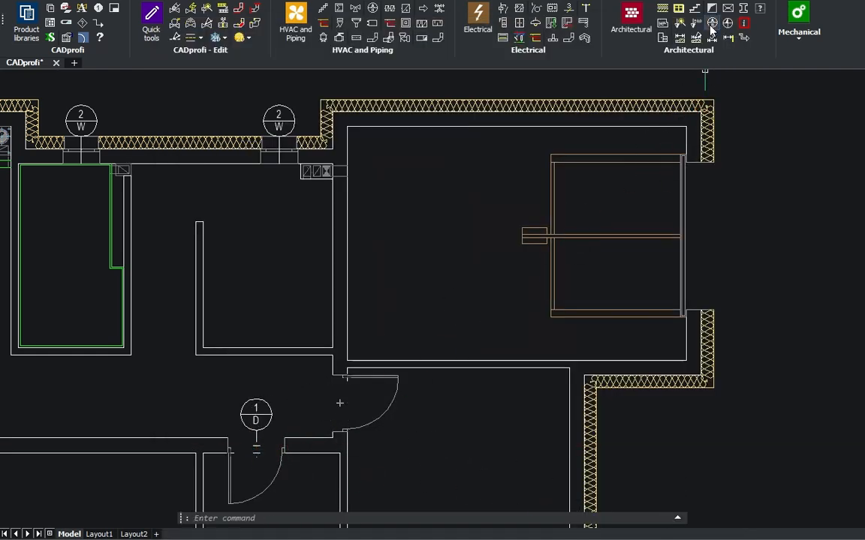
Mark the door at the corridor's right end with the automatic carpentry Symbol 3
left_click(711, 23)
left_click(395, 223)
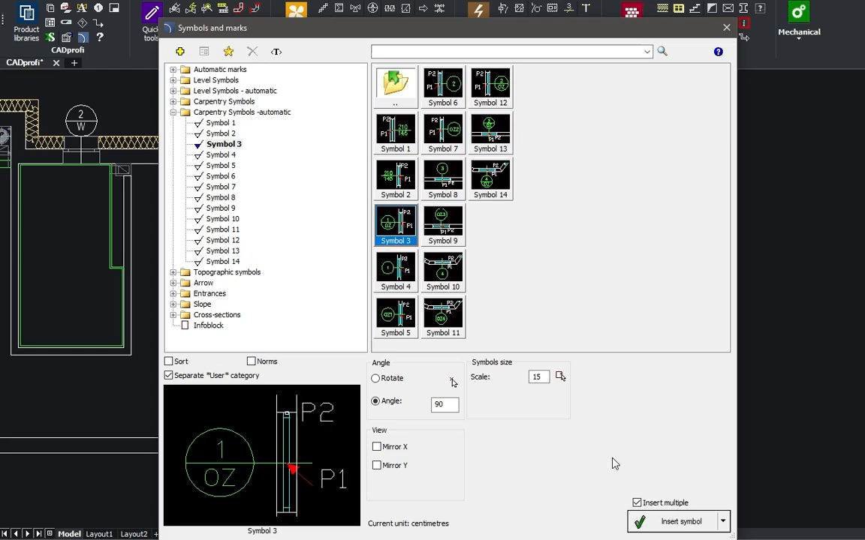
left_click(675, 521)
left_click(341, 403)
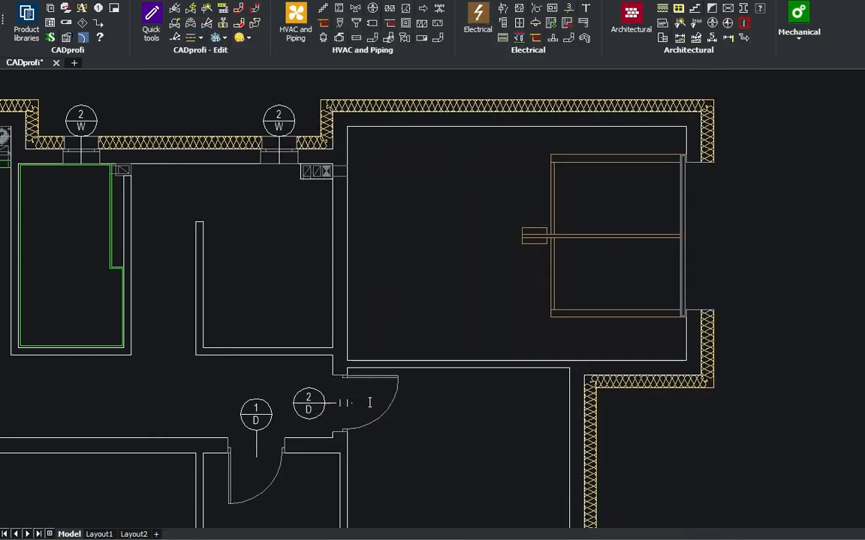
Mark the garage door with the automatic carpentry Symbol 12, with the circle outside the wall
left_click(712, 23)
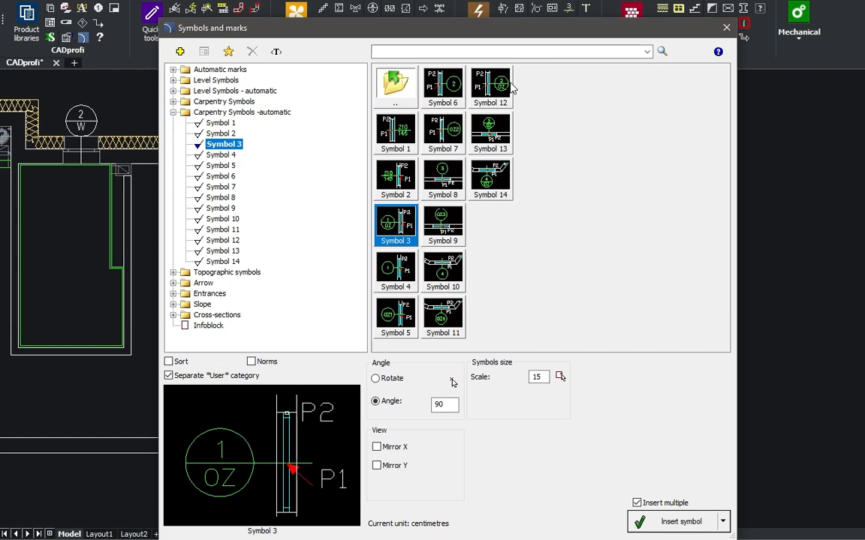
left_click(508, 88)
left_click(672, 521)
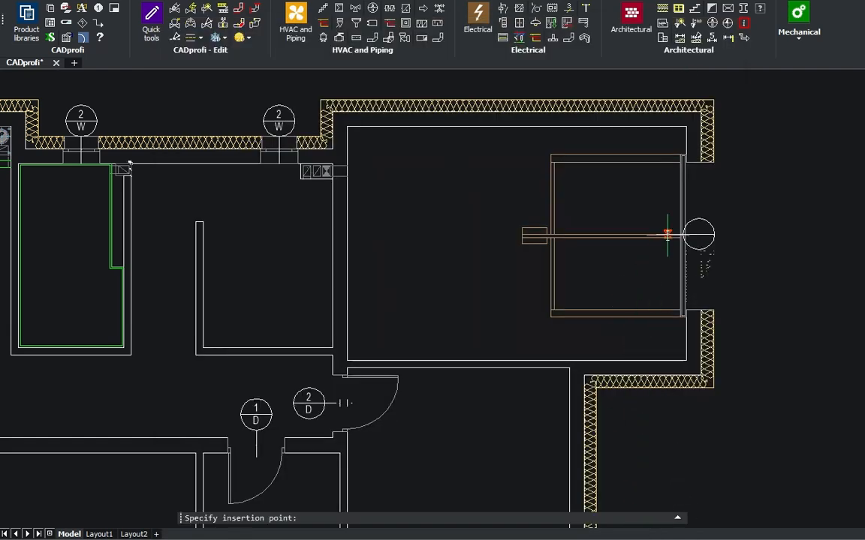
left_click(684, 255)
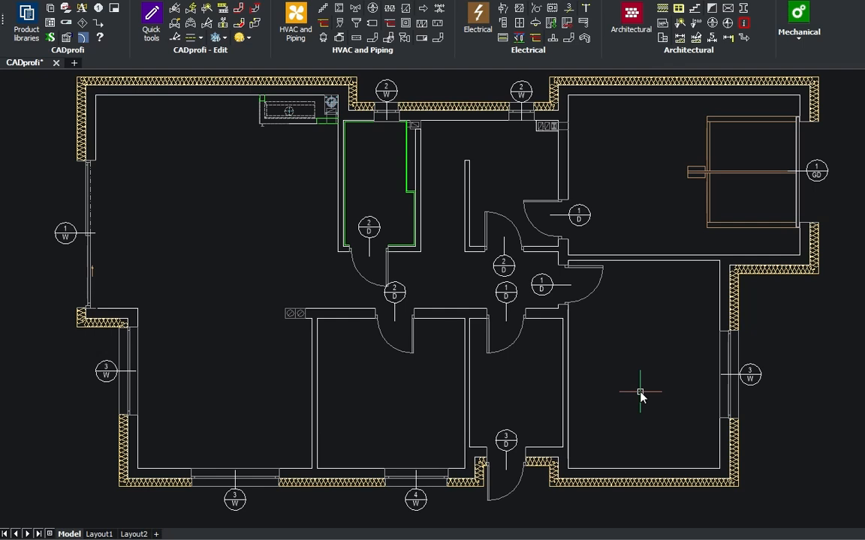
Begin a room definition with the rectangular space symbol and add the custom room name Vestibule
left_click(664, 25)
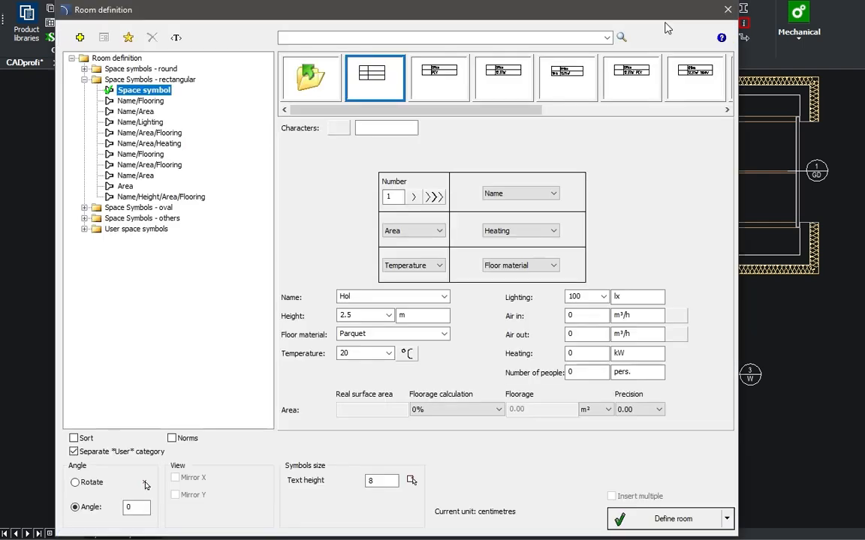
left_click(444, 297)
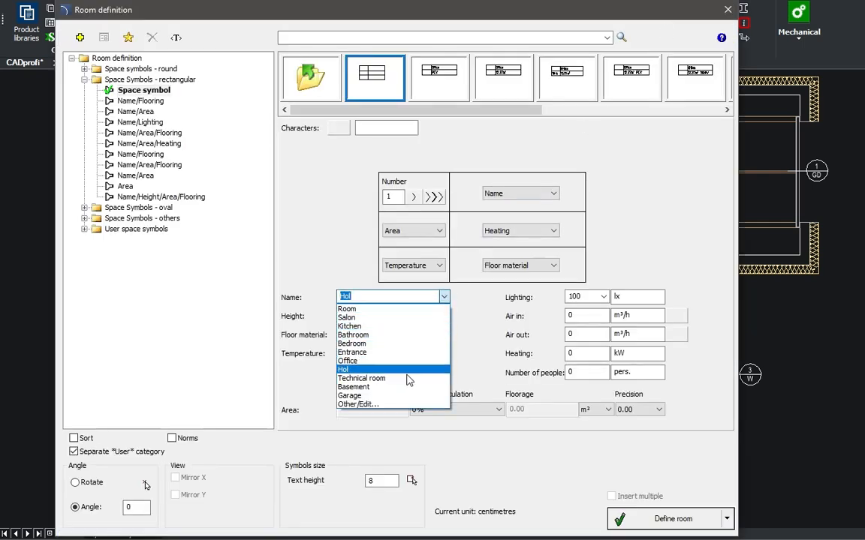
left_click(388, 370)
left_click(330, 195)
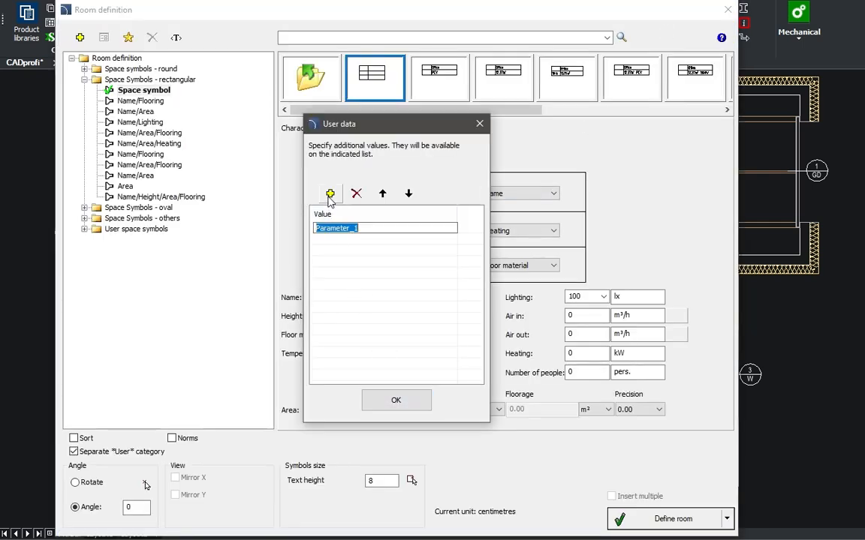
type("Vestibule")
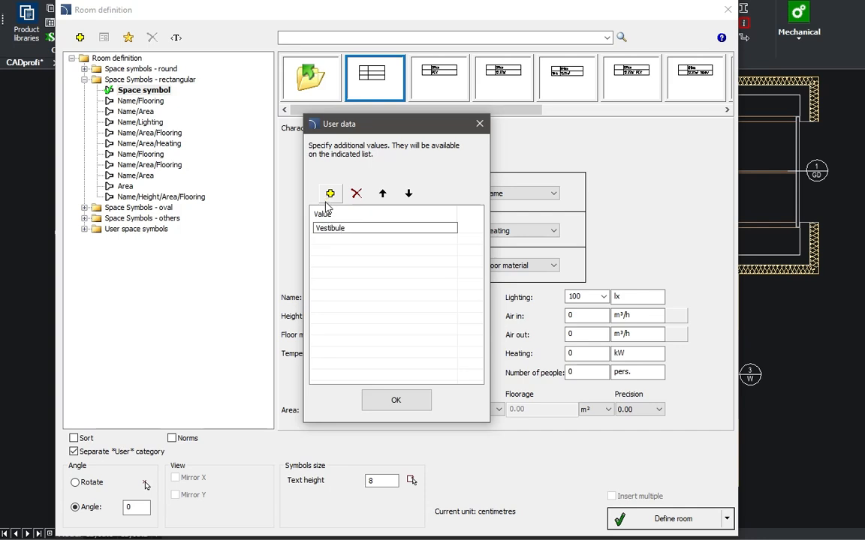
left_click(370, 400)
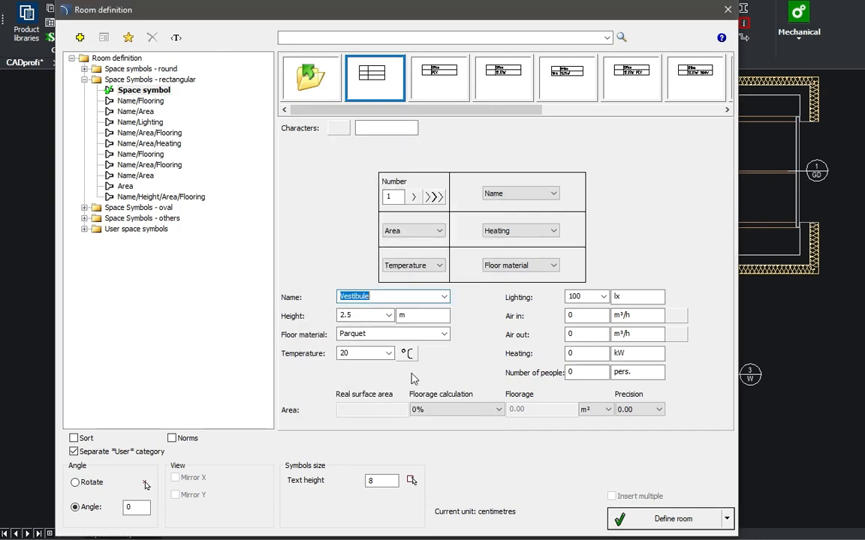
Define the vestibule above the lower entrance door with Ceramics flooring, 150 lx lighting and 1,0 kW heating, placing its description table inside
left_click(420, 334)
left_click(423, 351)
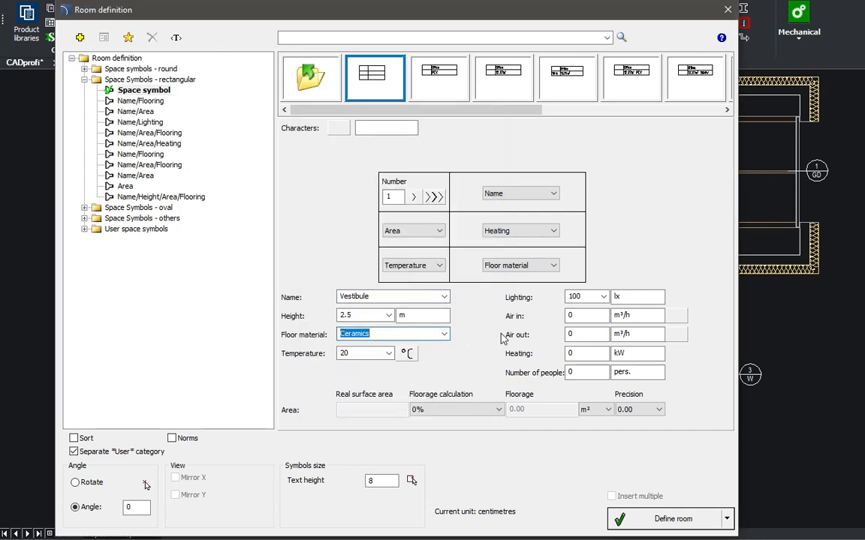
left_click(585, 297)
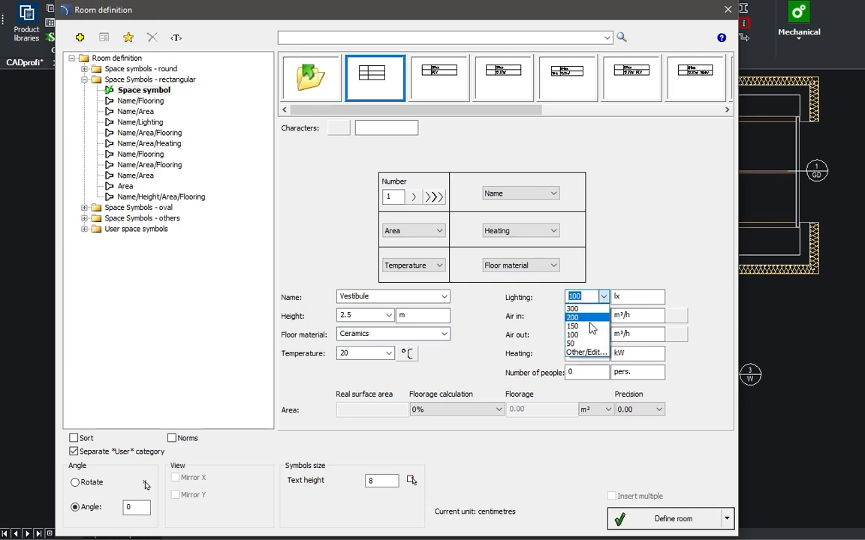
left_click(587, 330)
left_click(583, 353)
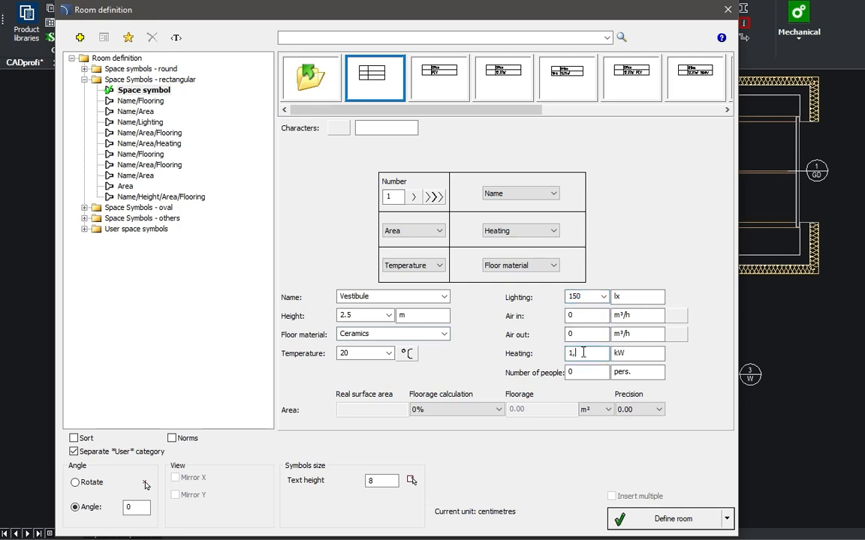
type("1,0")
left_click(665, 518)
left_click(514, 389)
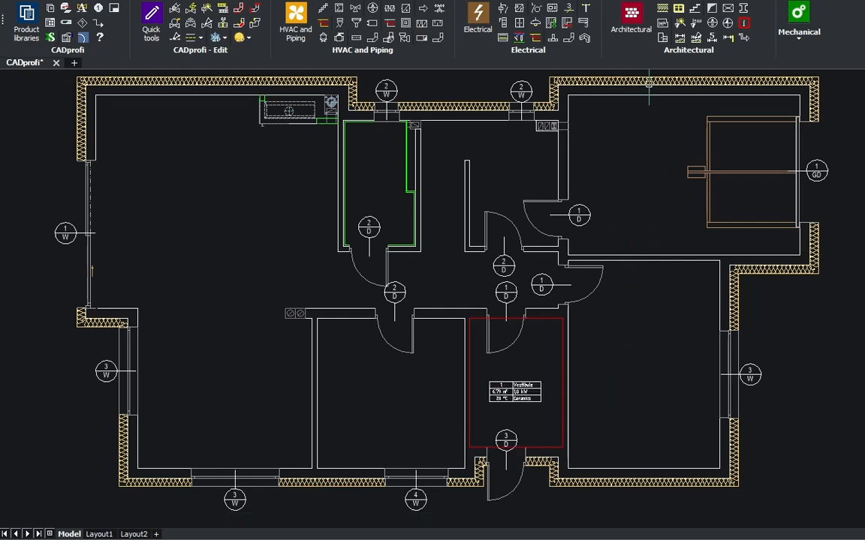
Draw room dividing lines across the gap below the stair space and down across the corridor to its lower wall
left_click(661, 33)
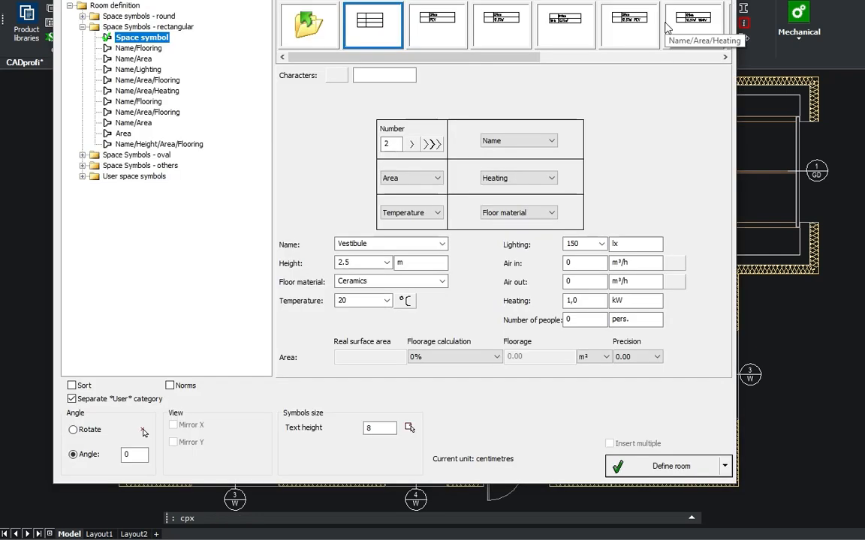
left_click(724, 466)
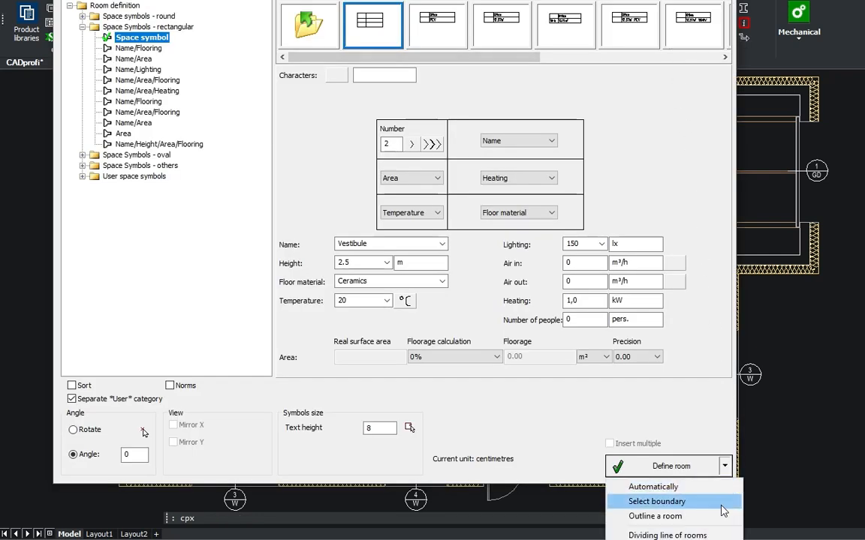
left_click(717, 533)
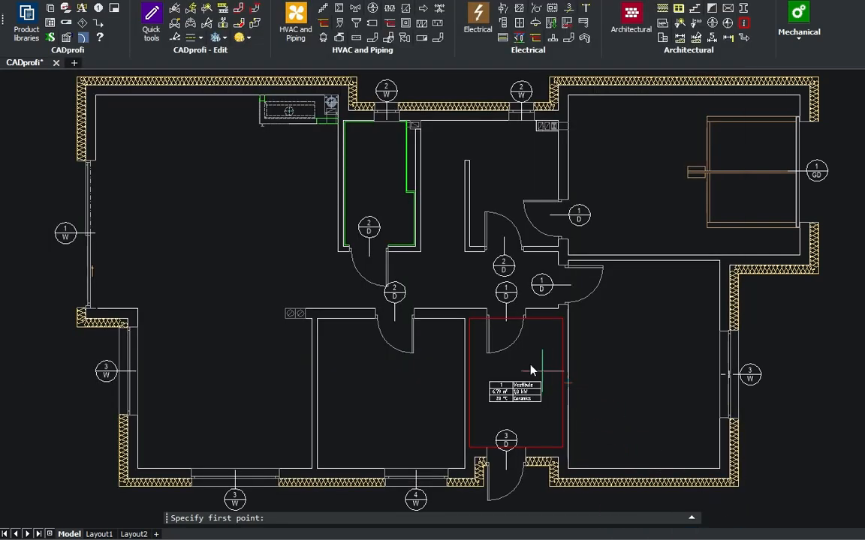
left_click(465, 255)
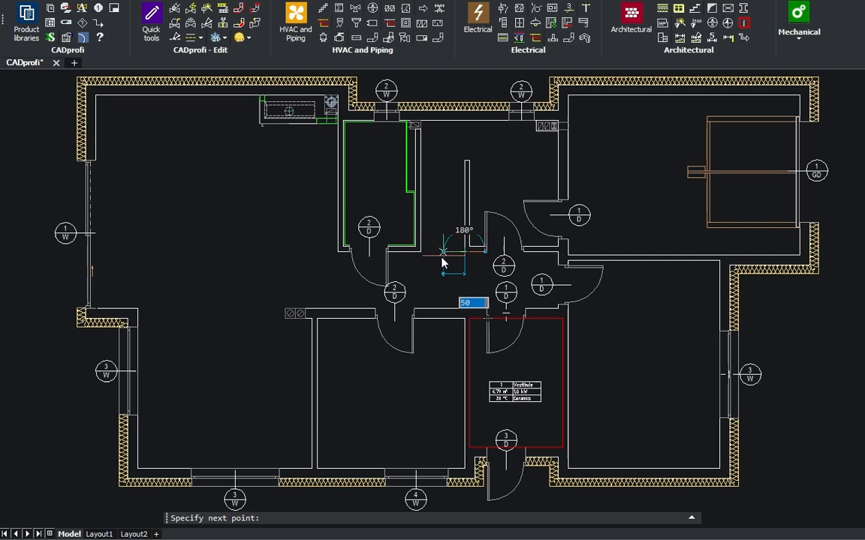
left_click(420, 306)
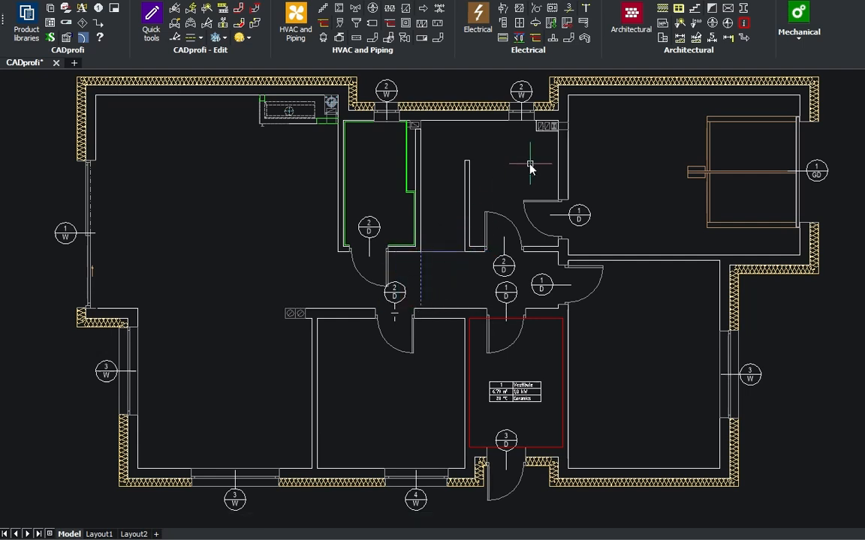
Draw a room dividing line from the ducts beside the kitchen to the left exterior wall, separating kitchen and salon
left_click(662, 25)
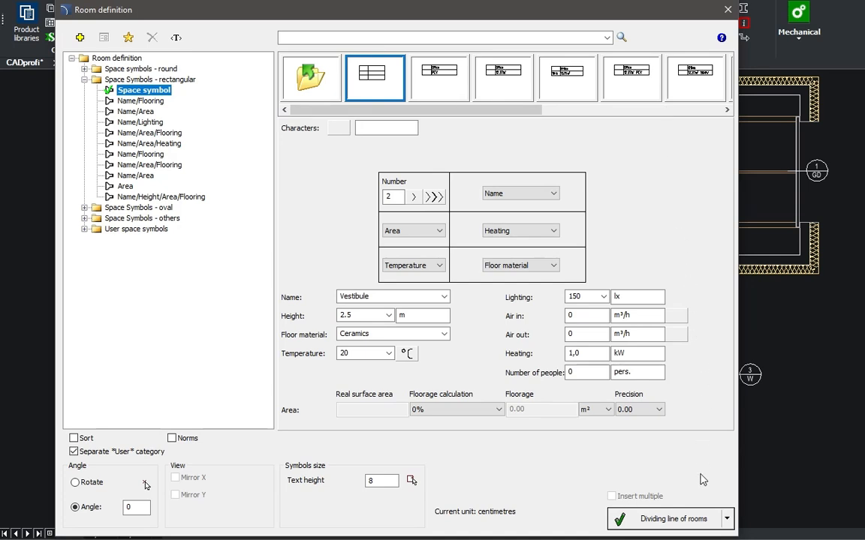
left_click(673, 519)
left_click(286, 308)
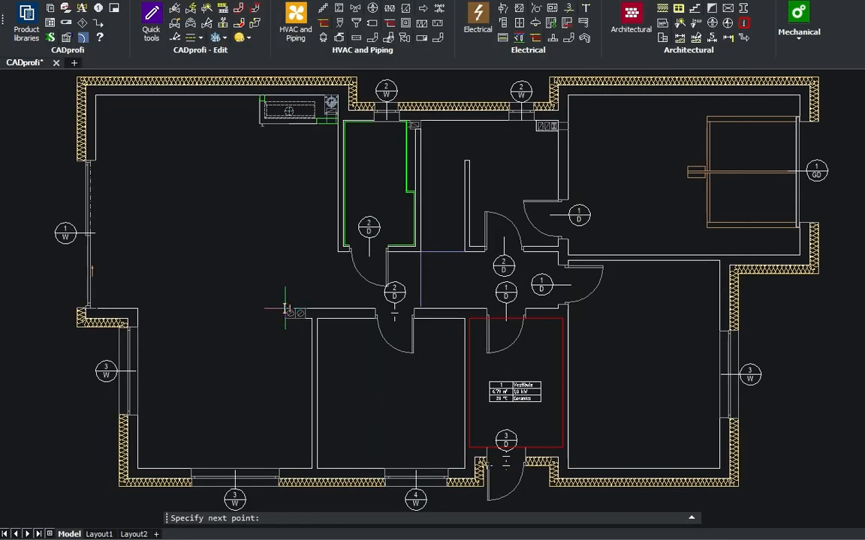
left_click(141, 281)
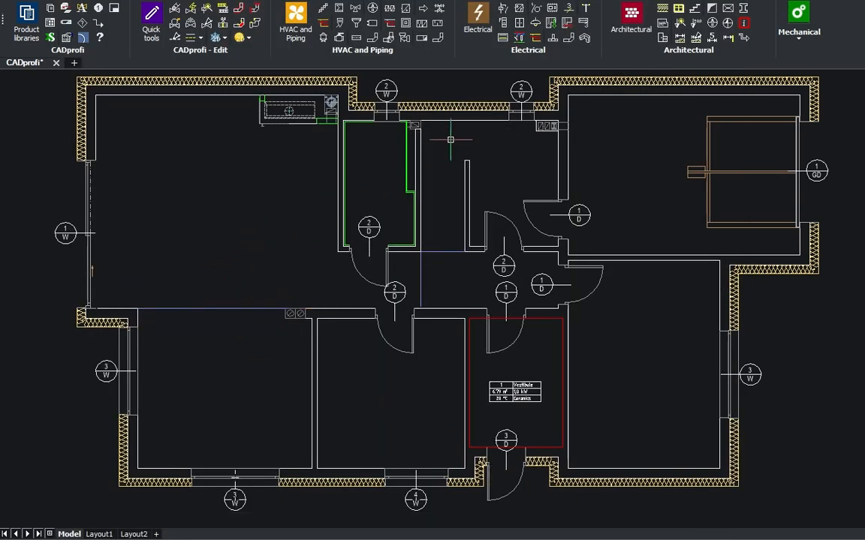
Define the lower-left room as number 4, Kitchen, with Terrazzo flooring, 300 lx lighting and 1,1 kW heating, placing its description table inside
left_click(662, 27)
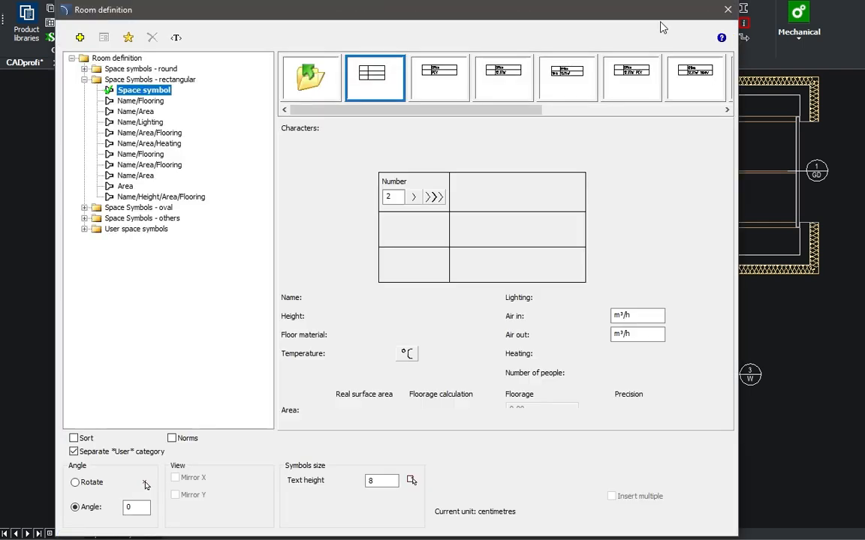
left_click(368, 198)
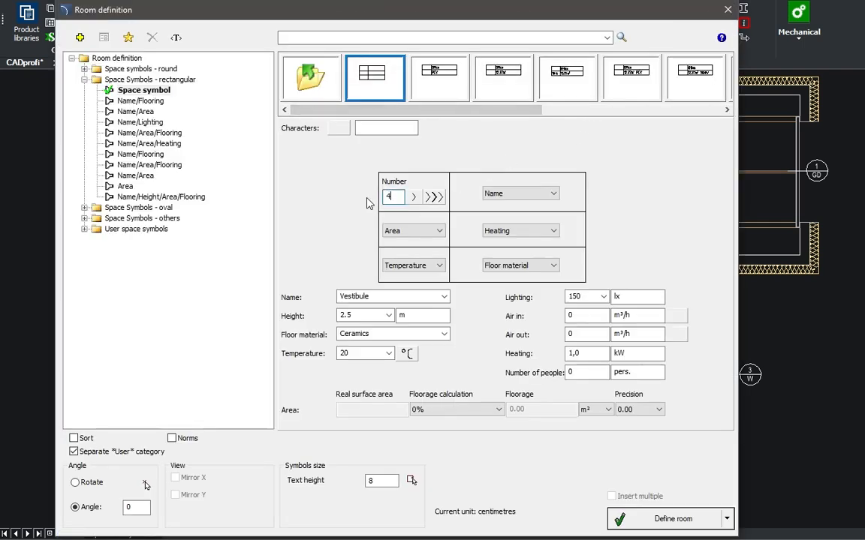
left_click(444, 296)
left_click(412, 326)
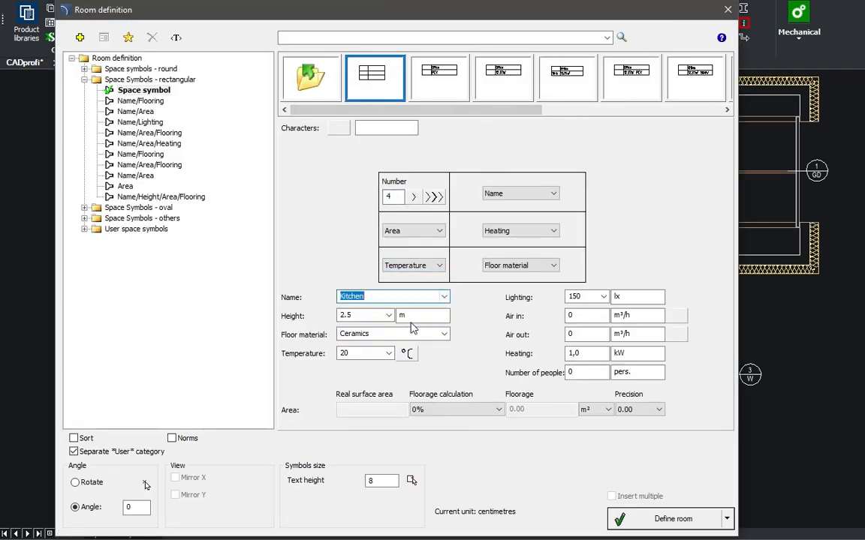
left_click(444, 333)
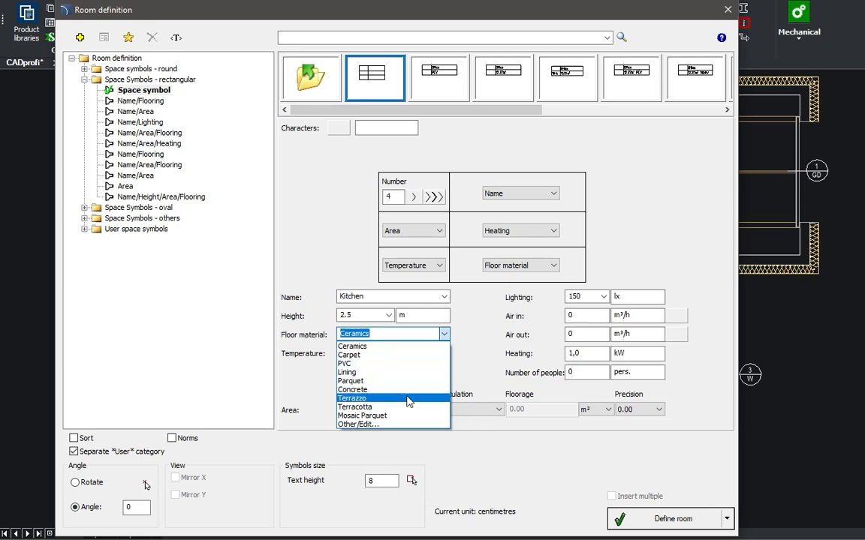
left_click(406, 398)
left_click(603, 296)
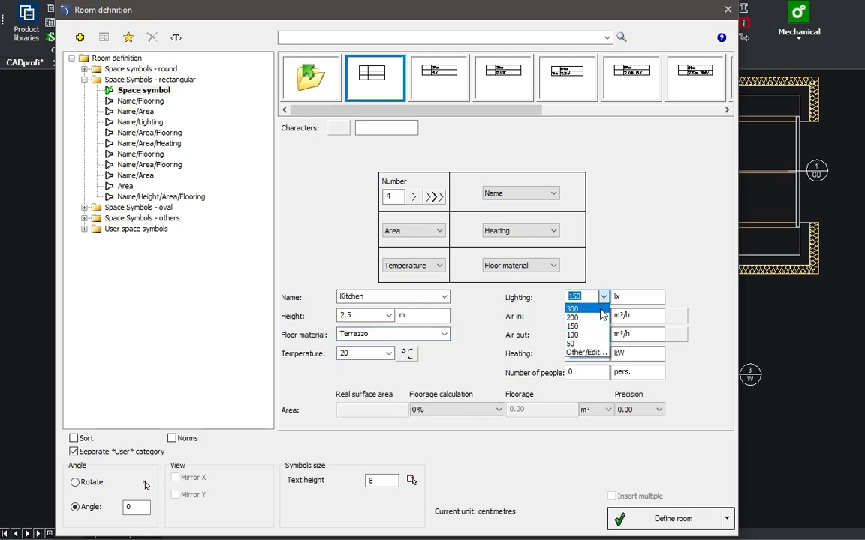
left_click(582, 334)
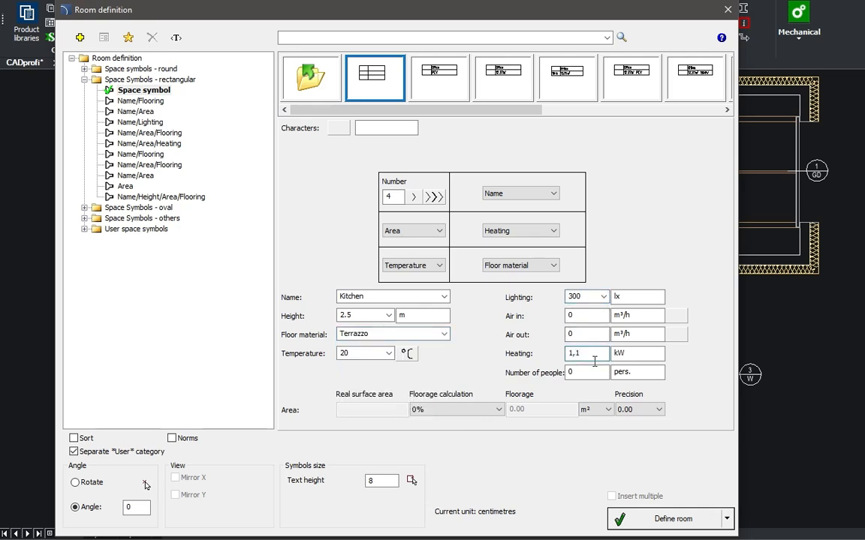
left_click(665, 518)
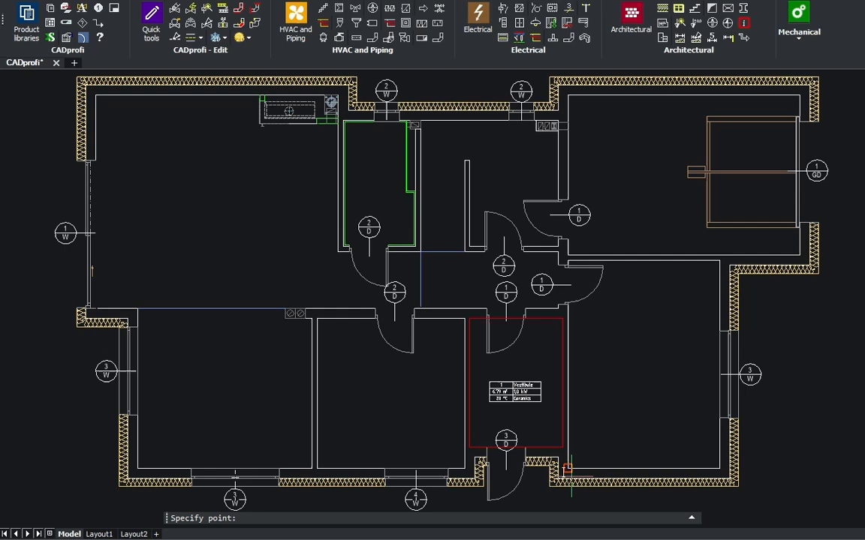
left_click(232, 382)
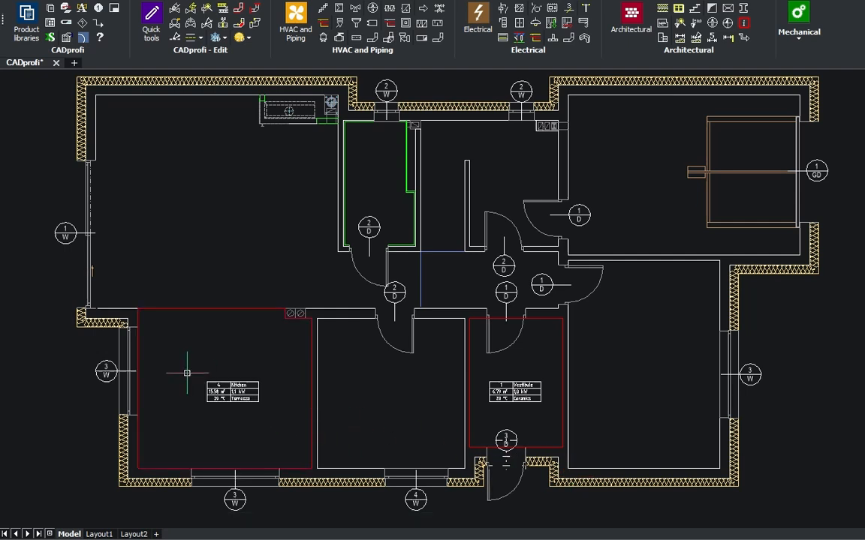
Define the large upper-left room as Salon with Terracotta flooring, 150 lx lighting and 1,6 kW heating, placing its description table inside
left_click(661, 24)
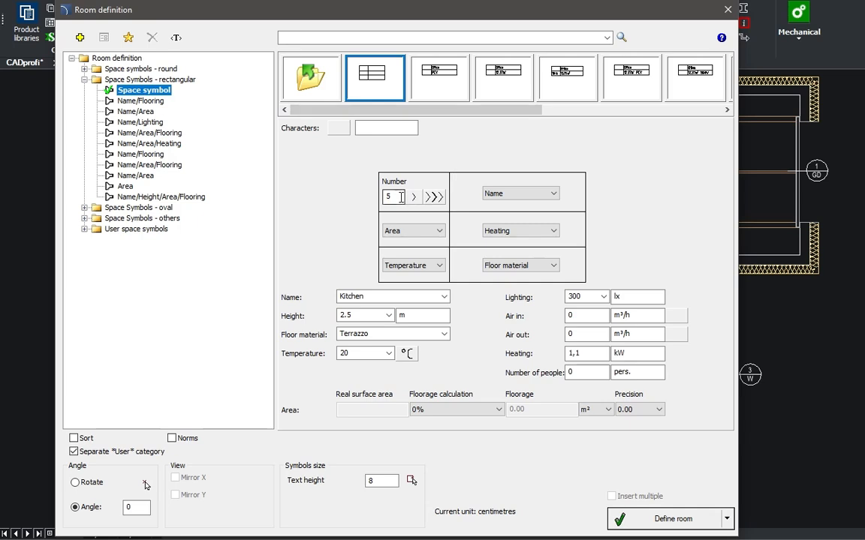
left_click(444, 296)
left_click(418, 315)
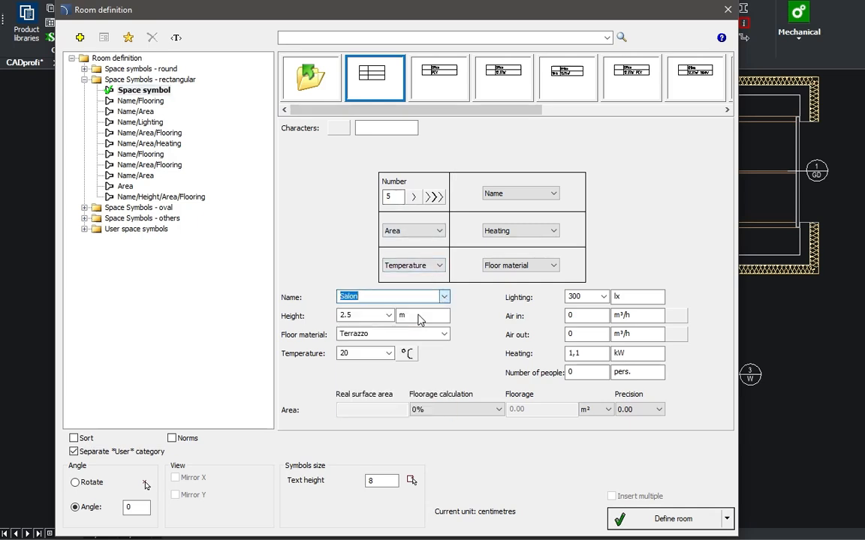
left_click(444, 334)
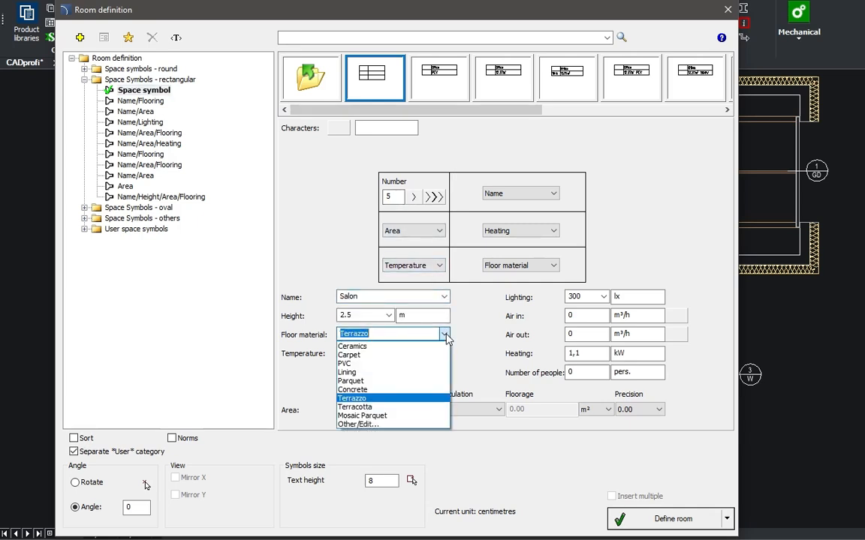
left_click(398, 408)
left_click(585, 296)
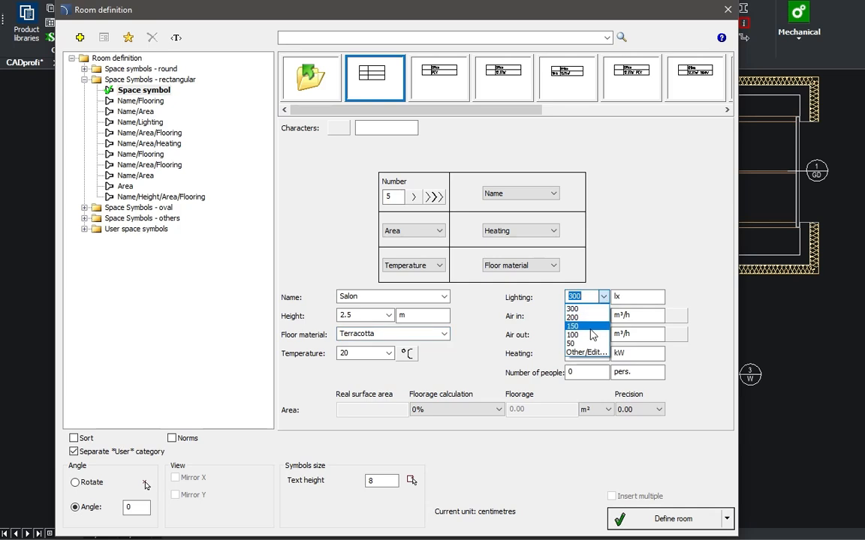
left_click(577, 317)
left_click(592, 354)
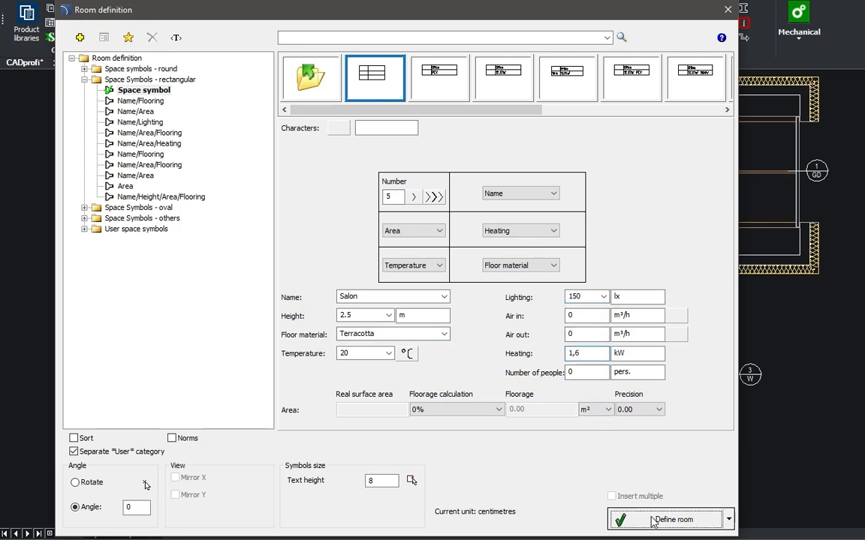
left_click(670, 518)
left_click(290, 249)
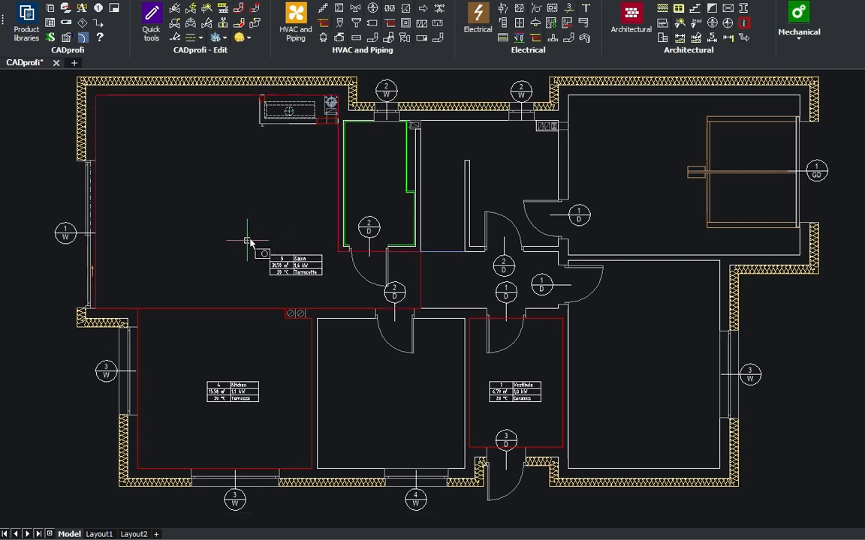
Define the central corridor as number 2, Hol, with Parquet flooring, 100 lx lighting and 0,6 kW heating, placing its description table inside
left_click(664, 25)
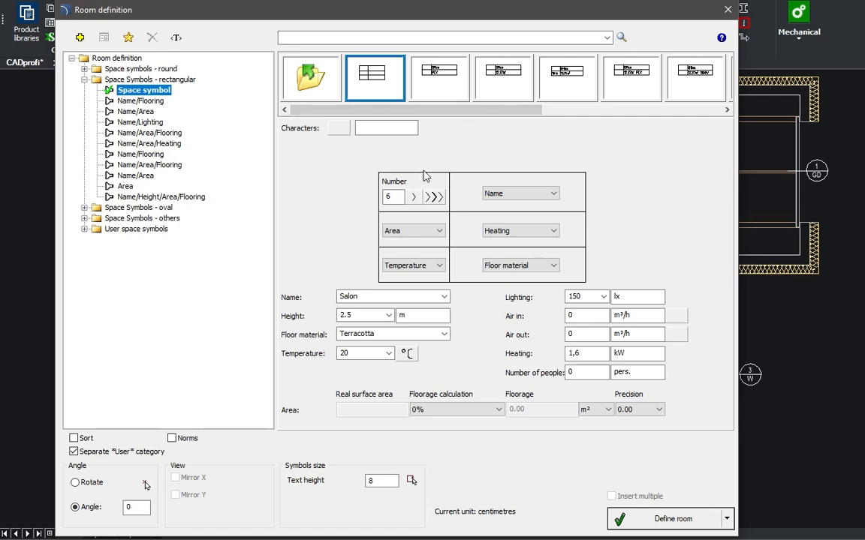
left_click(413, 199)
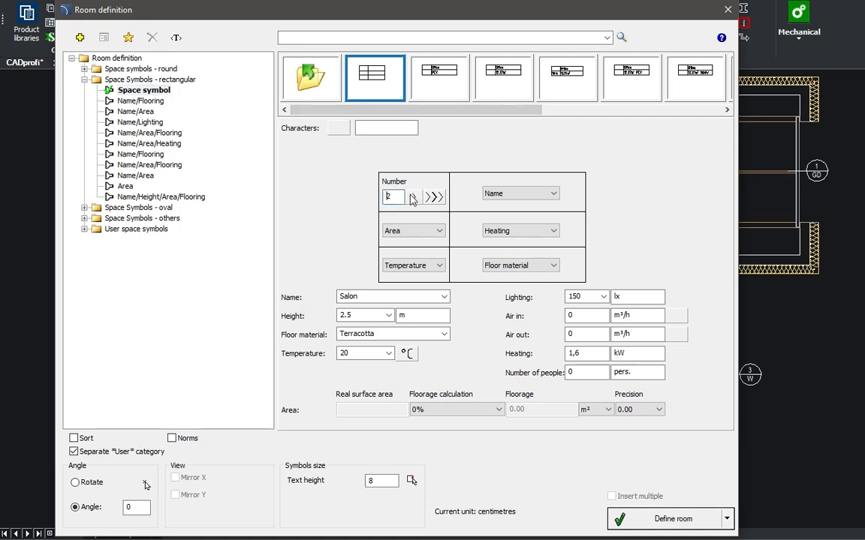
left_click(444, 296)
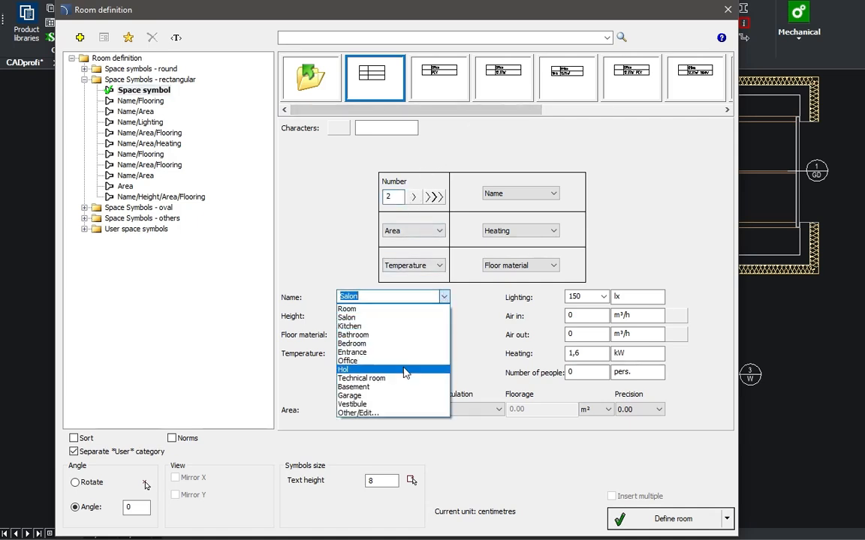
left_click(404, 370)
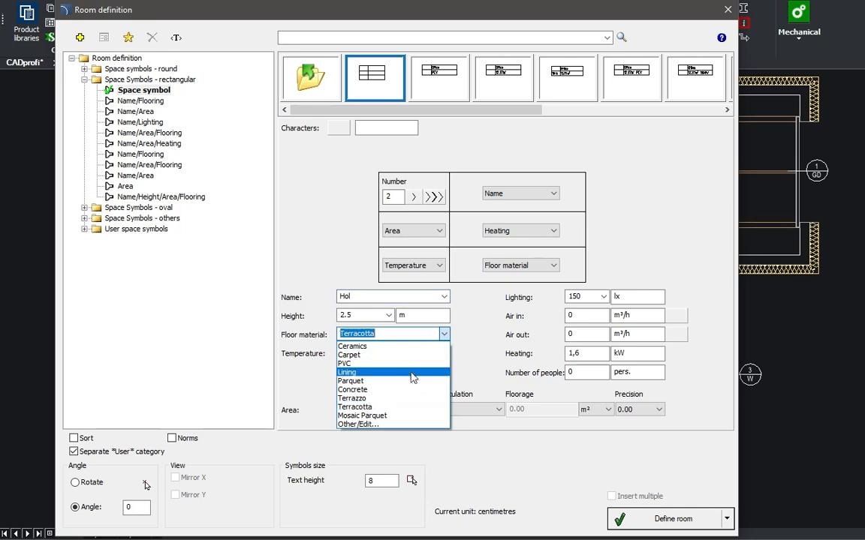
left_click(405, 381)
left_click(604, 298)
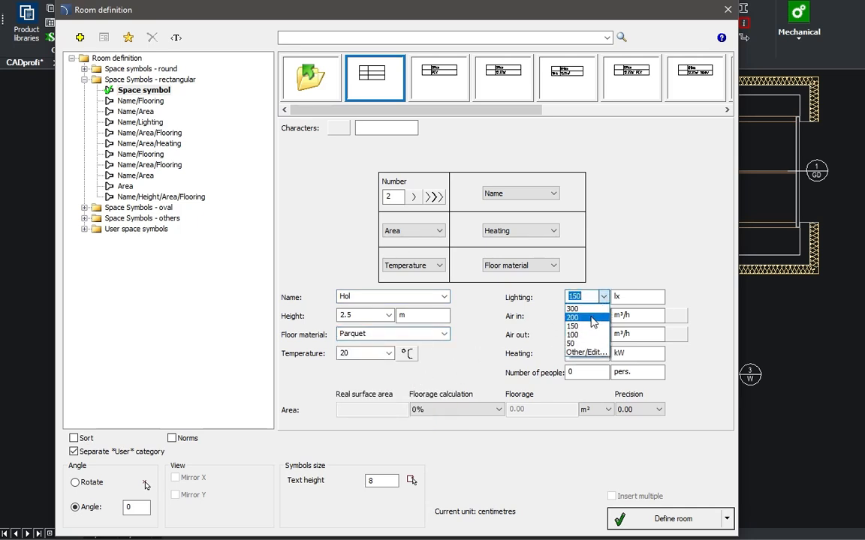
left_click(584, 328)
left_click(591, 352)
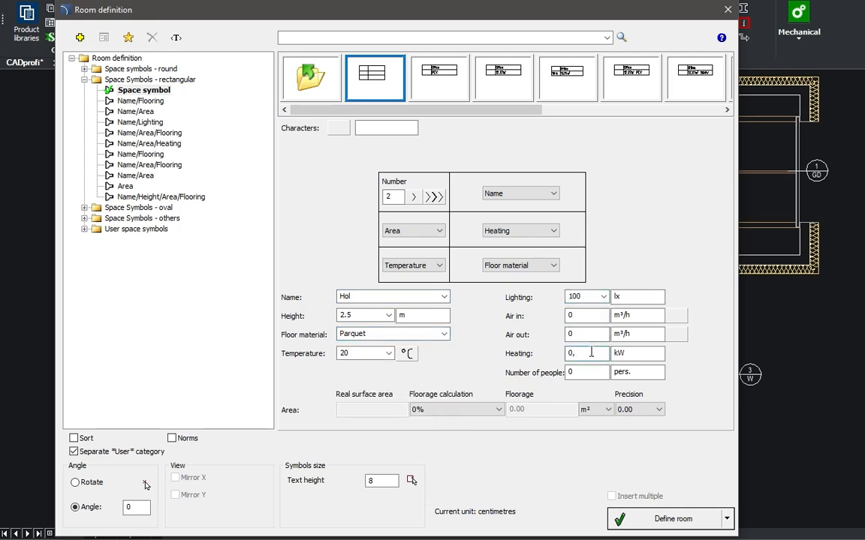
left_click(651, 518)
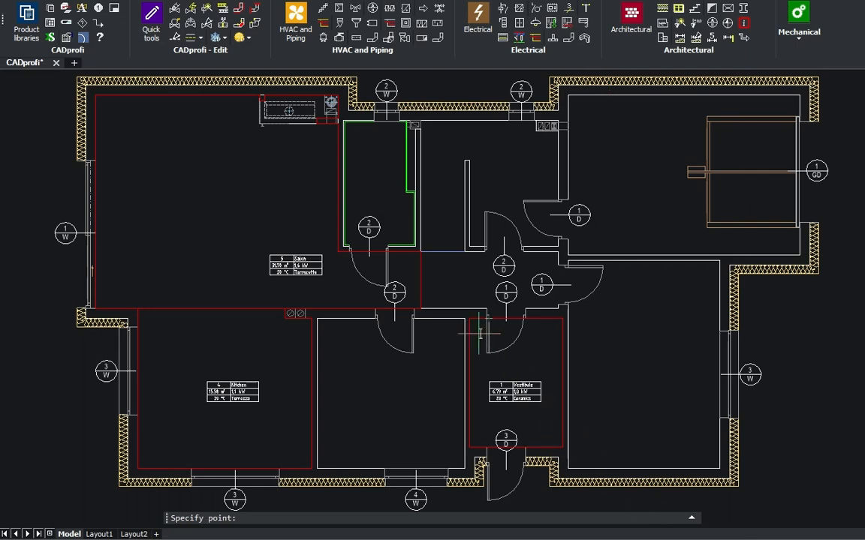
left_click(454, 280)
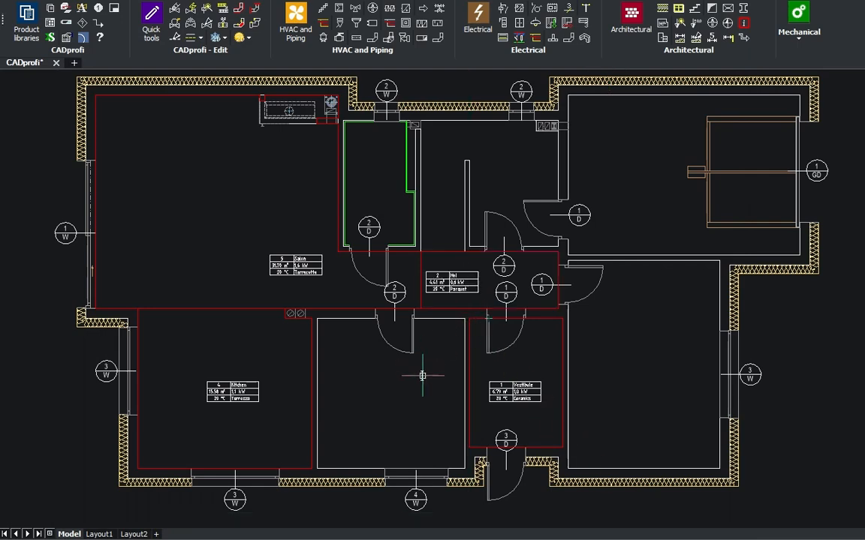
Move the shared boundary and dividing line between Salon and Hol to align with the bathroom's left wall
scroll(338, 271, "up", 3)
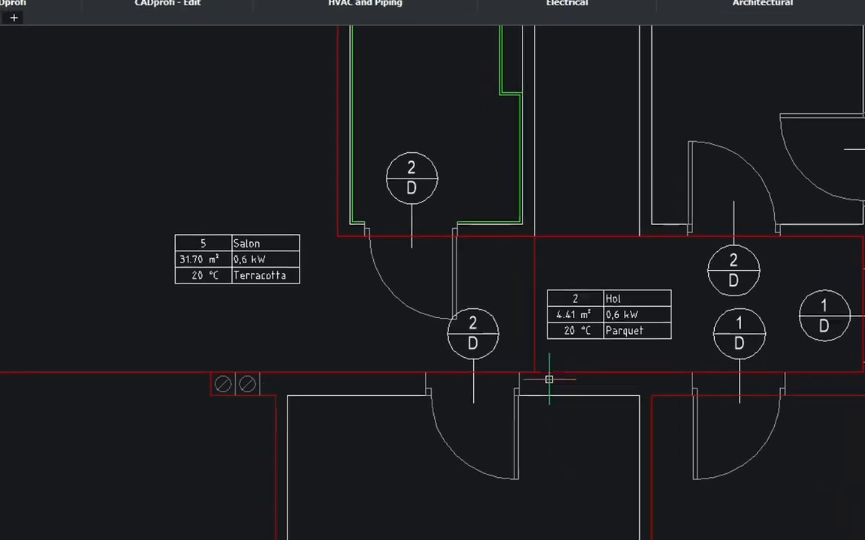
left_click(533, 276)
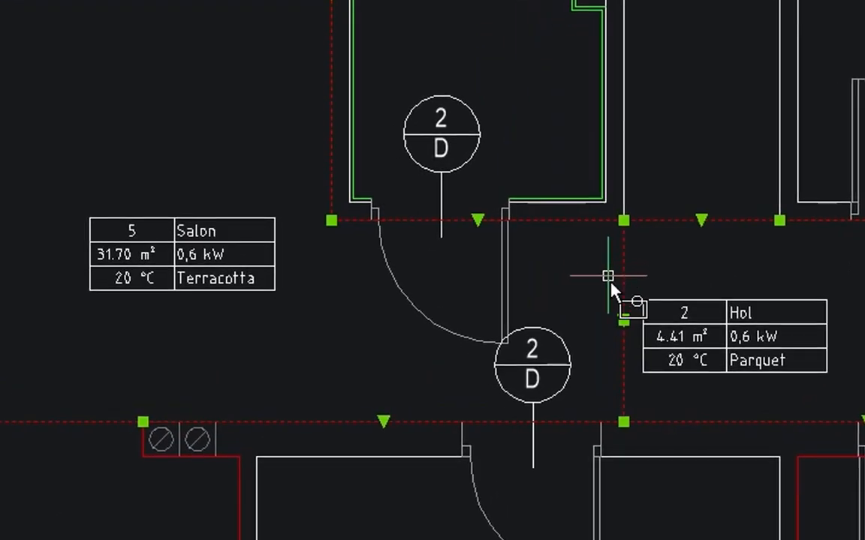
left_click(623, 323)
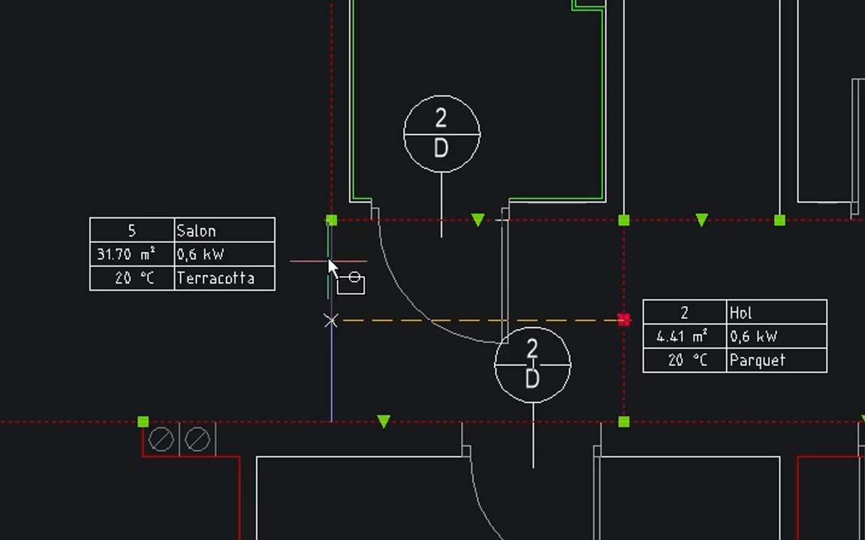
left_click(331, 321)
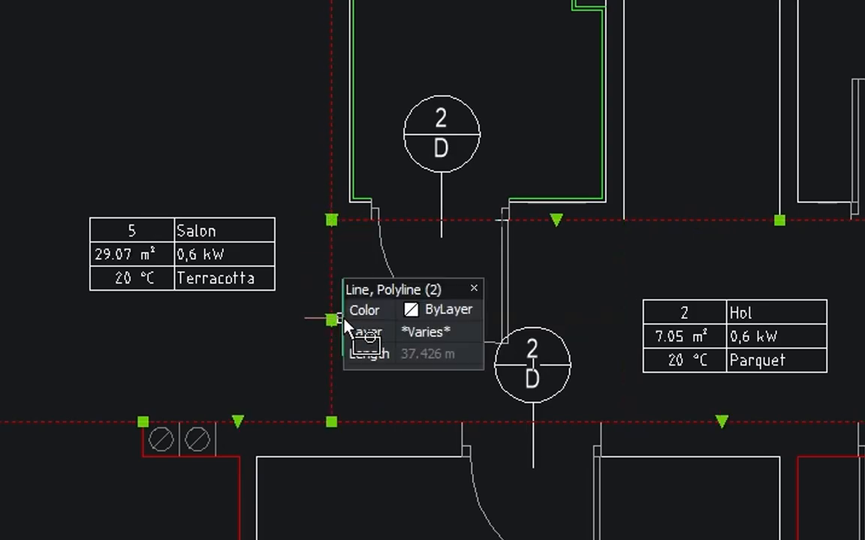
key("Escape")
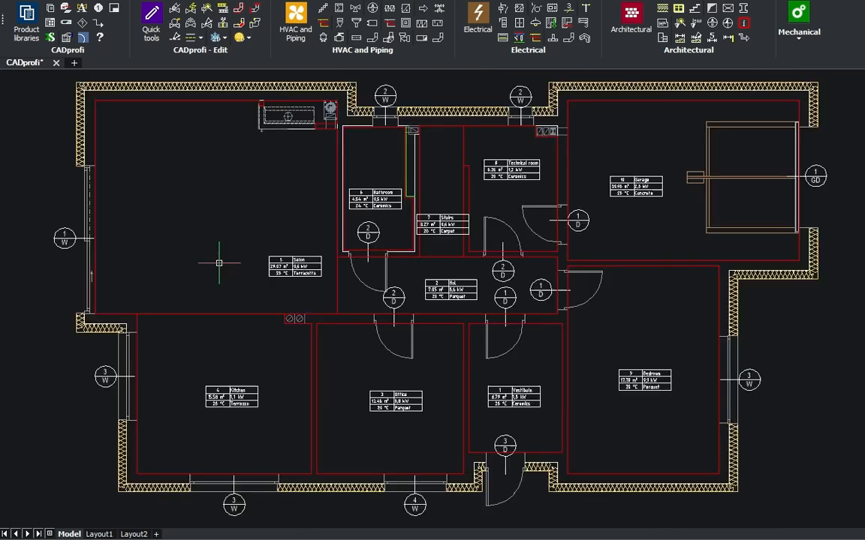
Start a bill of materials of type Architectural - specification of rooms, add the Heat demand column, and place Name first among the printed columns
left_click(51, 38)
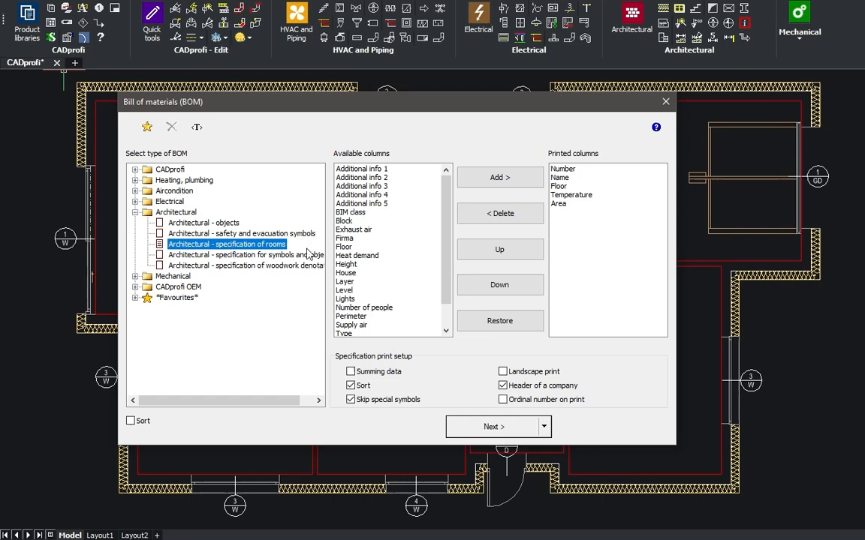
left_click(354, 255)
left_click(495, 180)
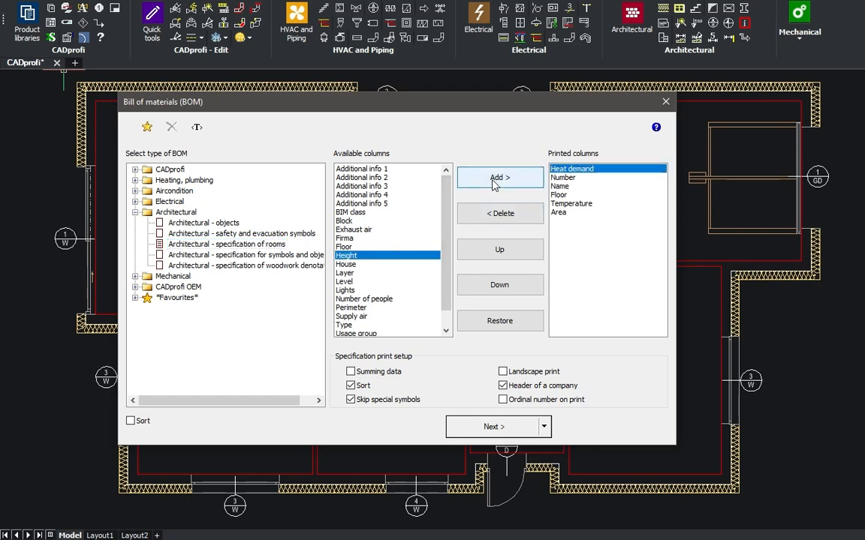
left_click(560, 186)
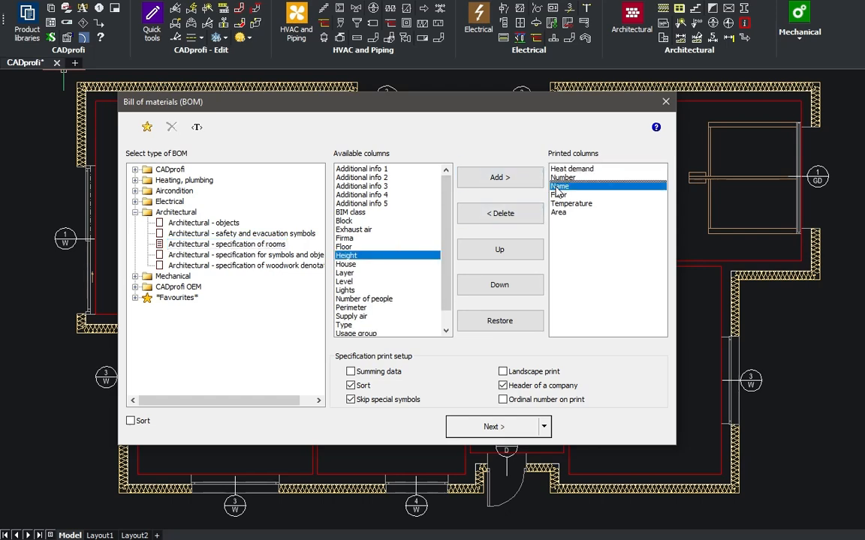
left_click(520, 255)
left_click(523, 256)
Move the Heat demand column to the end of the printed columns, after Area
left_click(593, 179)
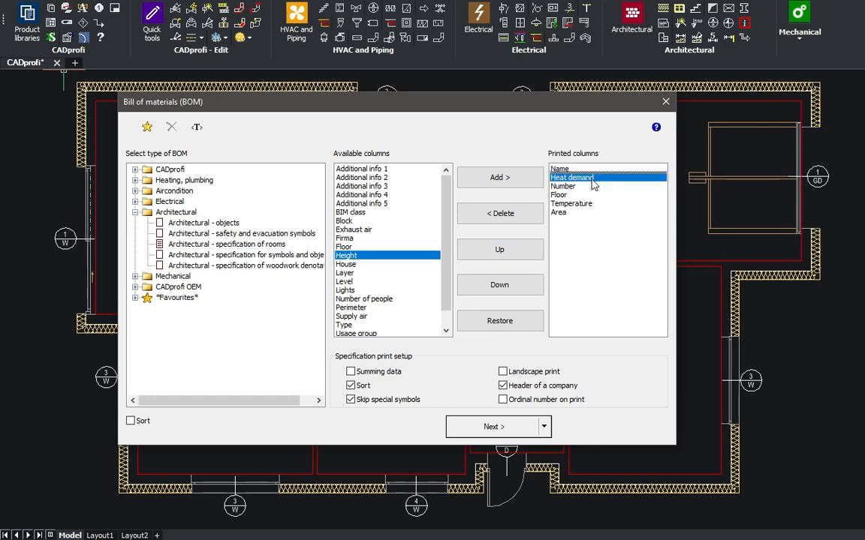
left_click(519, 289)
left_click(517, 291)
left_click(517, 293)
left_click(518, 296)
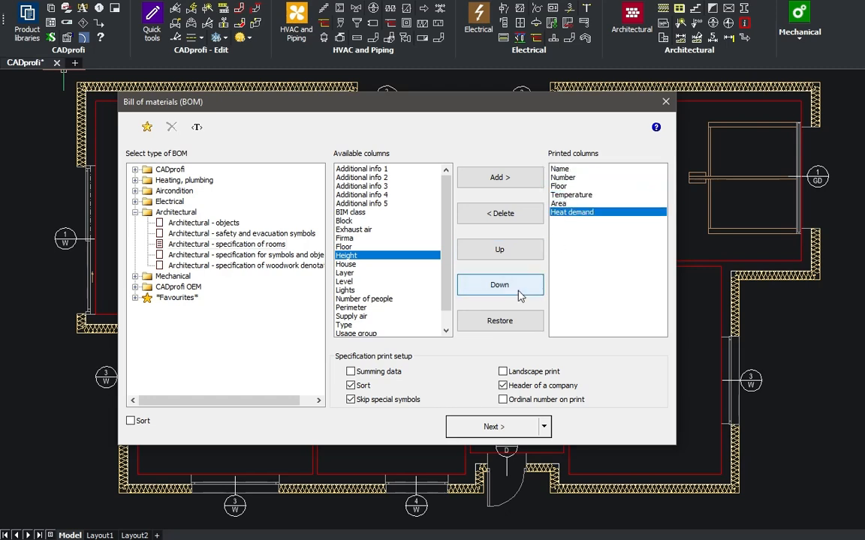
Generate the room report from the entire floor plan and export it as CADprofi.csv
left_click(503, 428)
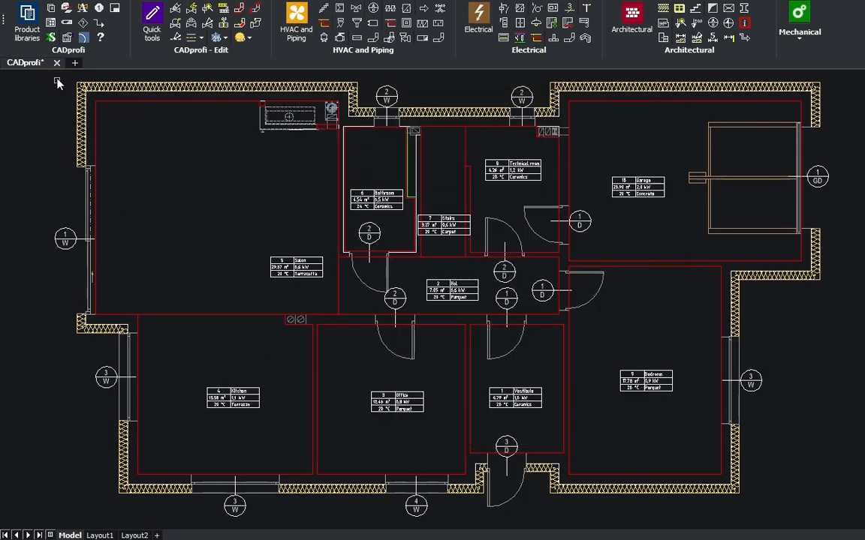
left_click_drag(56, 82, 830, 522)
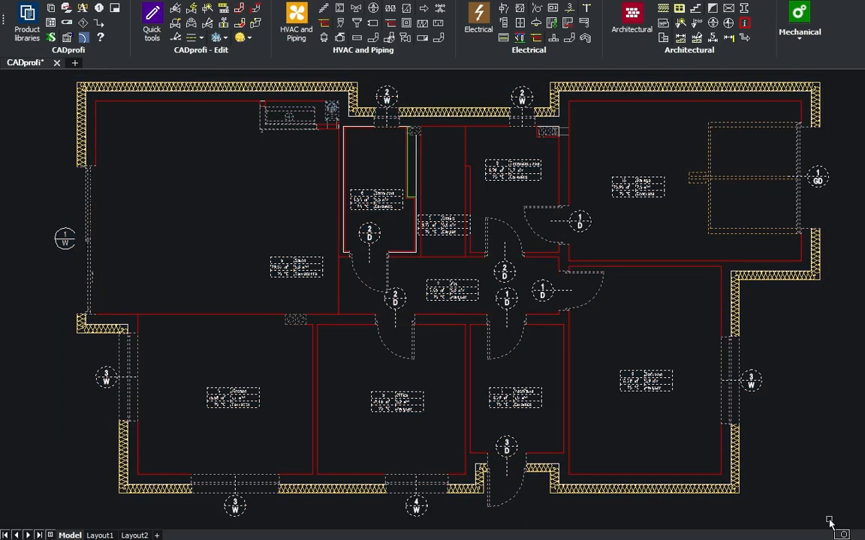
key("Return")
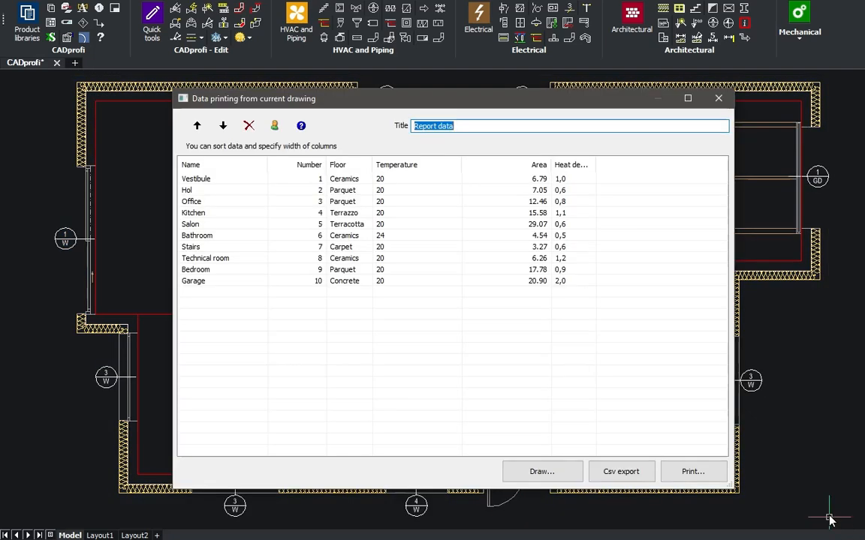
left_click(641, 473)
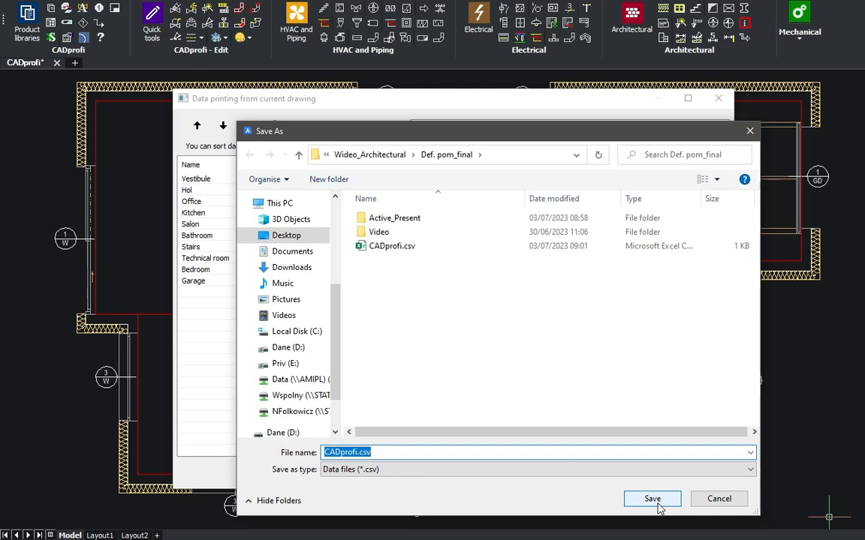
left_click(652, 499)
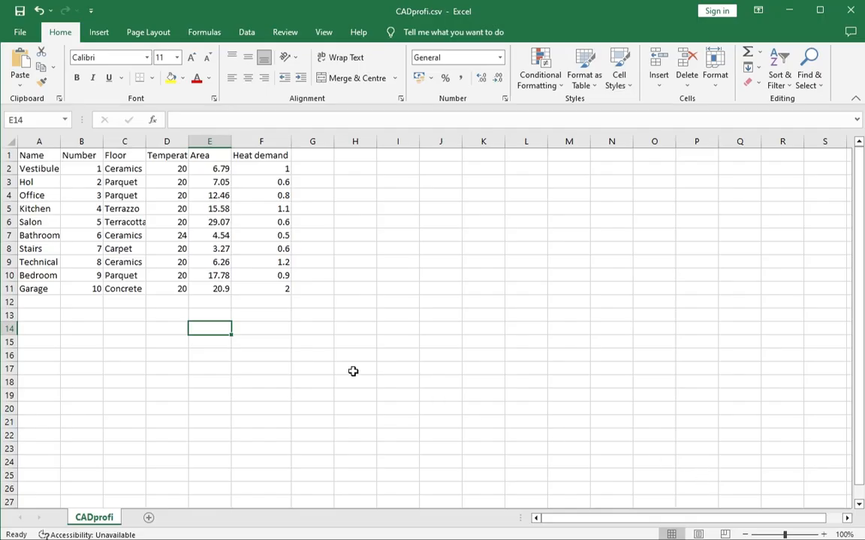
In the exported CADprofi.csv in Excel, label cell E12 Heating and sum the heat demand values F2 to F11 in F12
left_click(216, 301)
type("H")
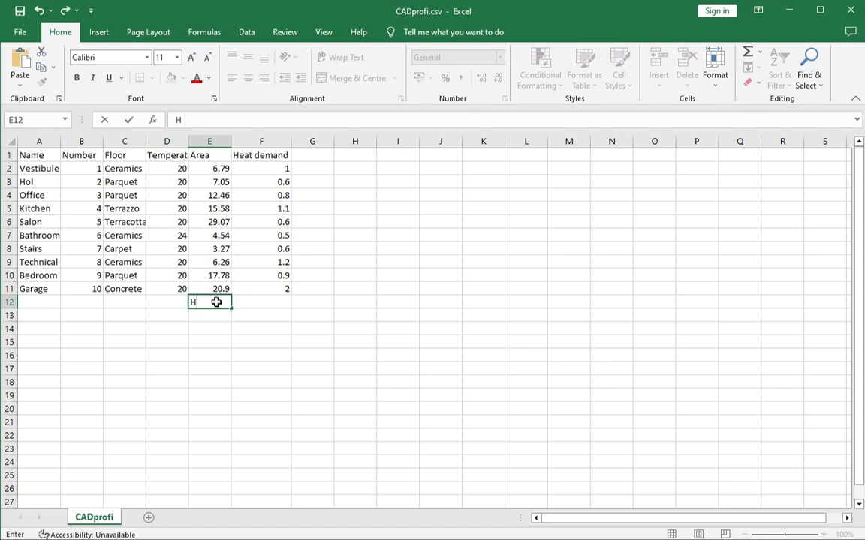
type("eating")
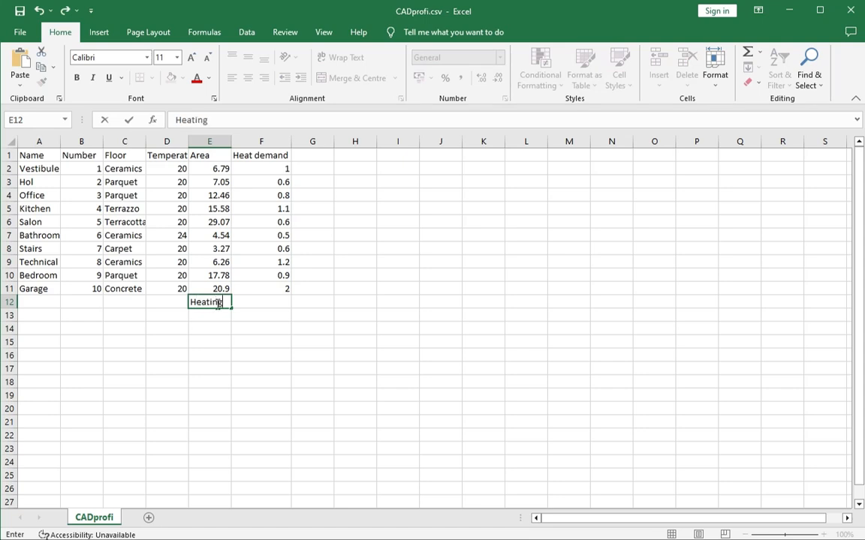
left_click(268, 301)
type("=sum")
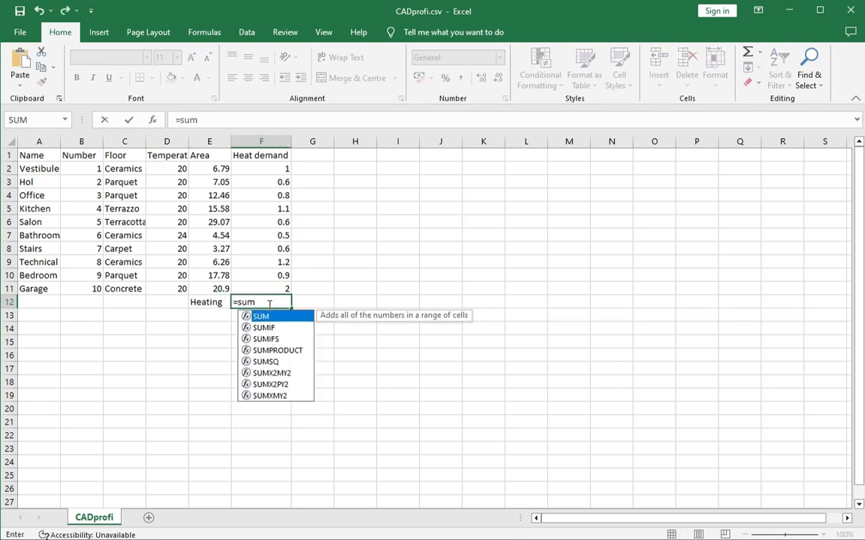
key("Tab")
left_click_drag(270, 171, 267, 291)
key("Return")
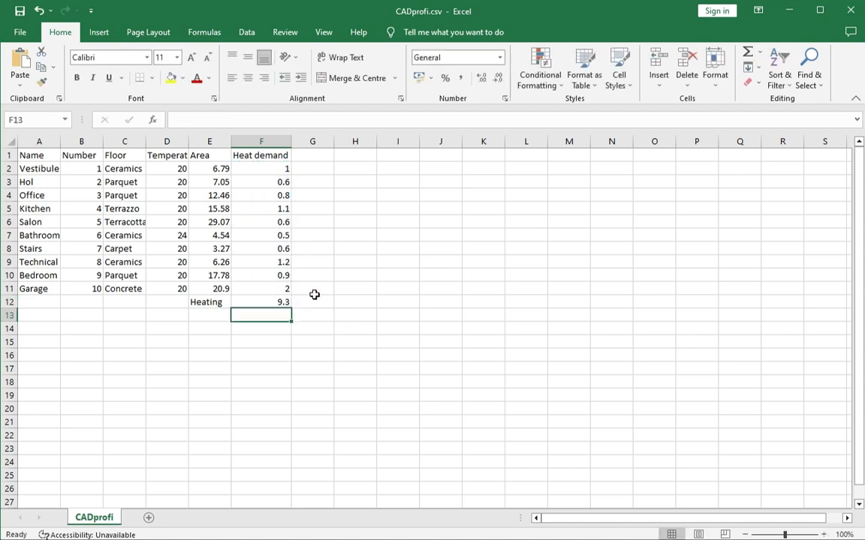
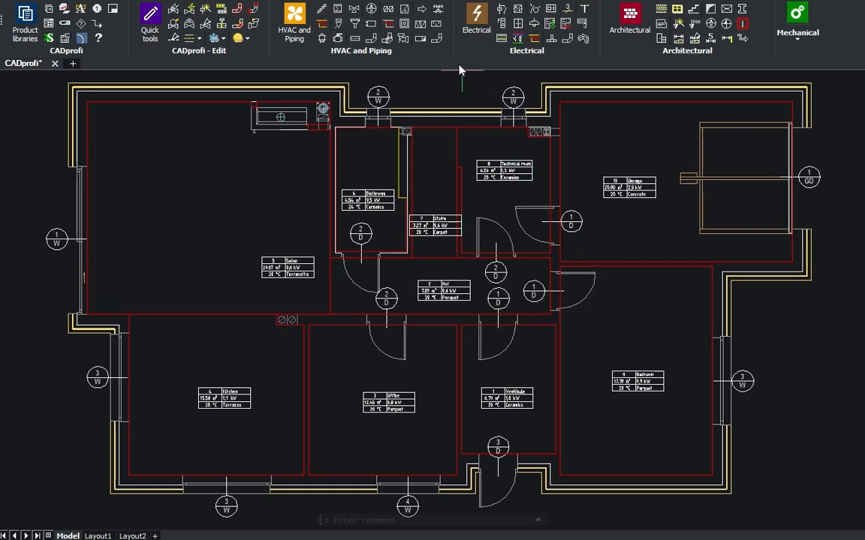
Back in the CADprofi floor plan, freeze the 2DA_DESC layer in the Layers panel and close the panel
right_click(460, 68)
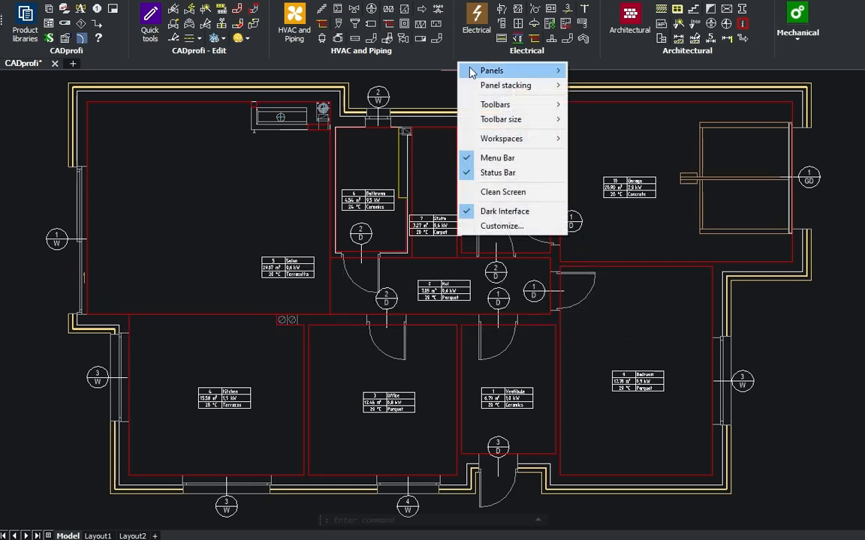
mouse_move(495, 71)
left_click(634, 293)
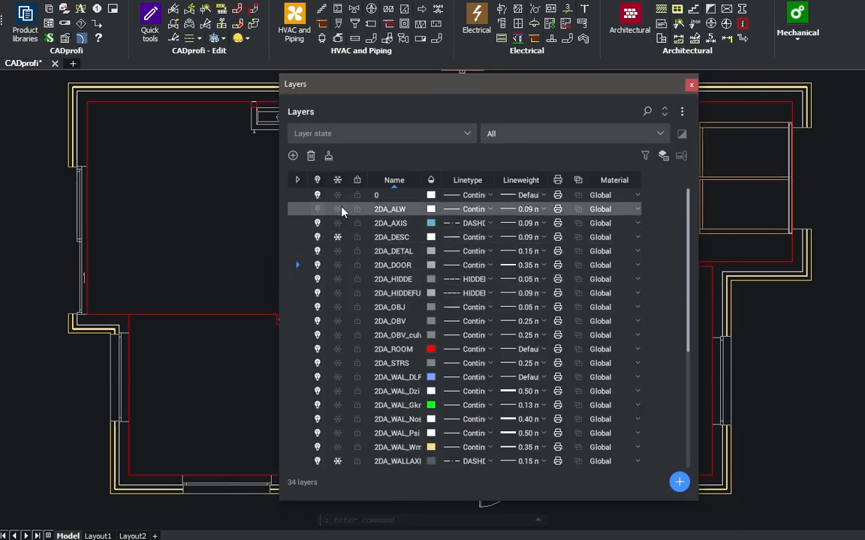
left_click(691, 85)
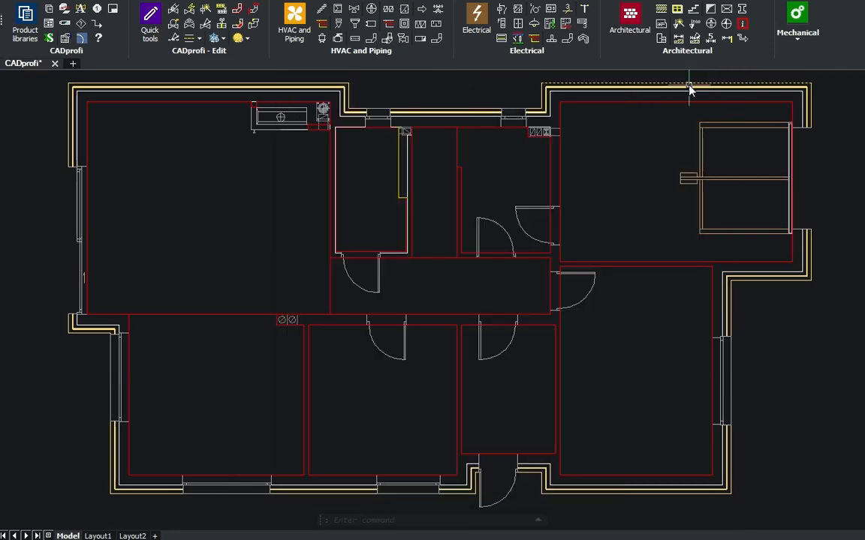
Configure U-Shape Stairs with n1 9, n3 6 and W2 113, taking W1 from the width of the stairwell opening
left_click(695, 13)
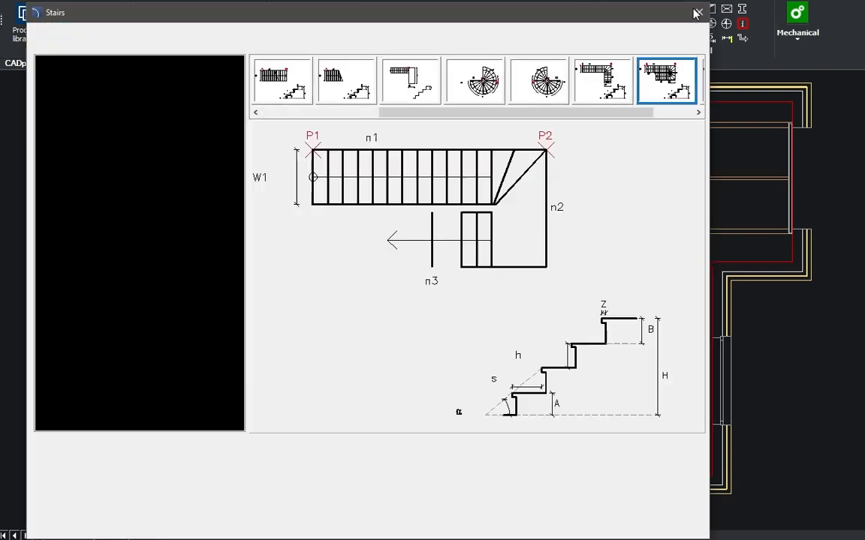
double_click(399, 136)
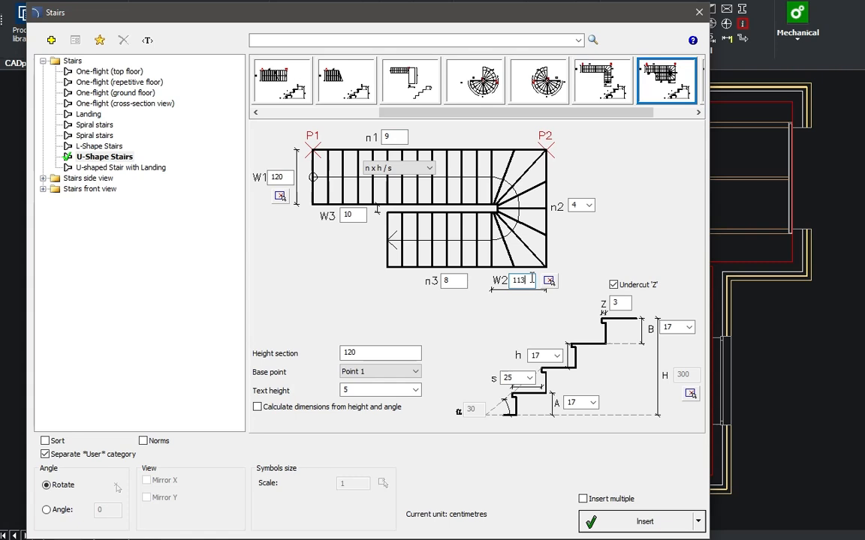
left_click(453, 284)
left_click(280, 196)
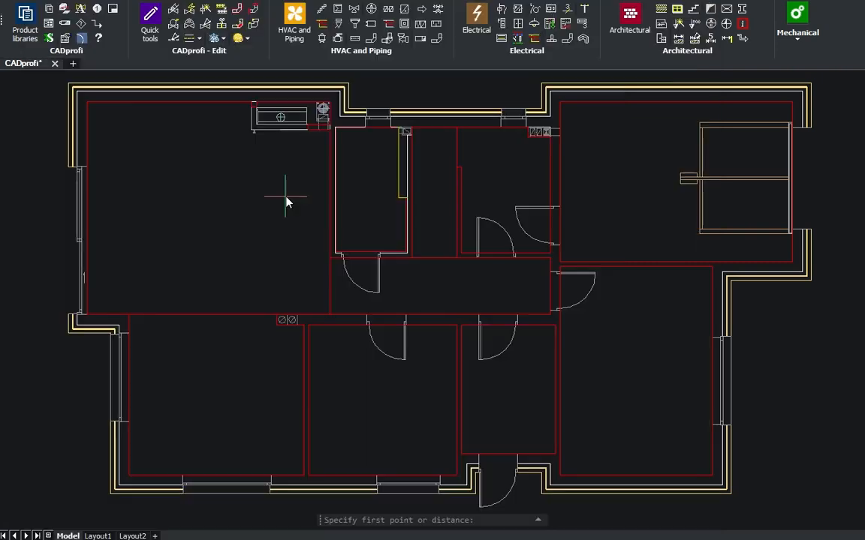
left_click(412, 259)
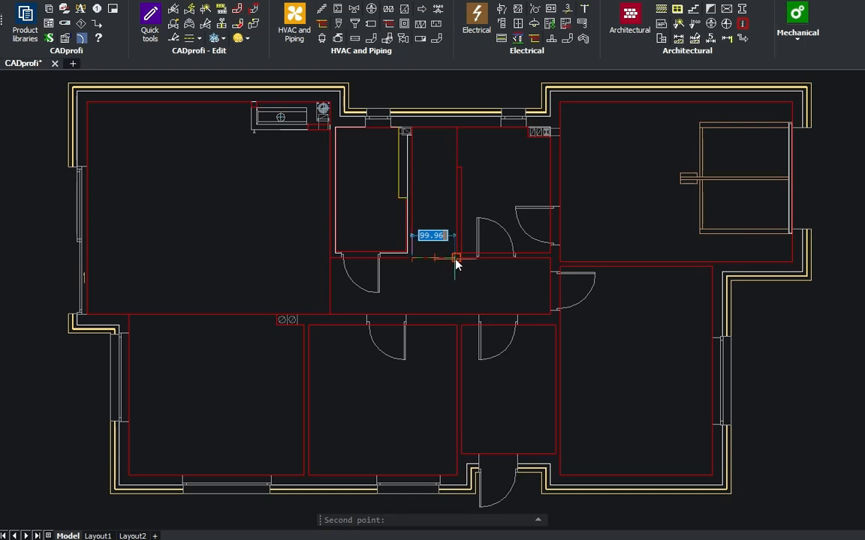
left_click(456, 261)
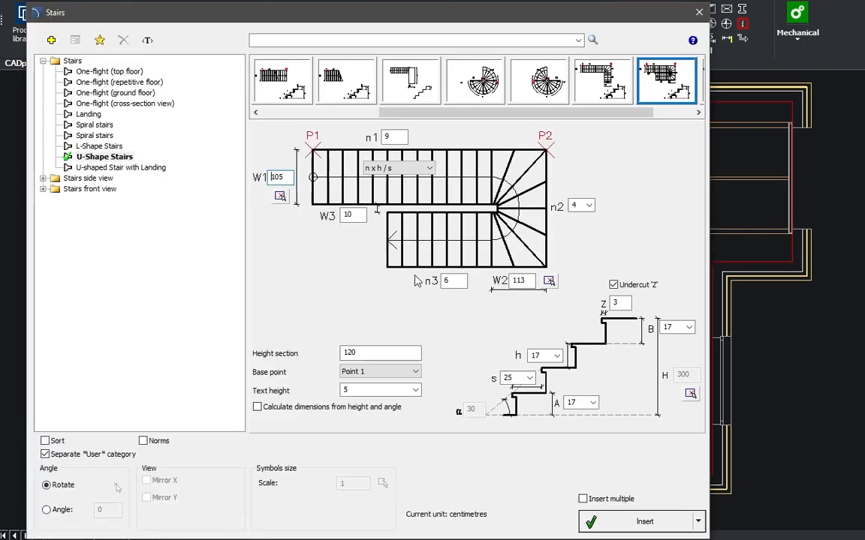
Set the stairs' base point to Point 2, h to 18 and s to 27, and insert them at the stairwell's upper-left corner rotated 90°
left_click(415, 372)
left_click(368, 390)
double_click(546, 356)
double_click(521, 378)
left_click(616, 518)
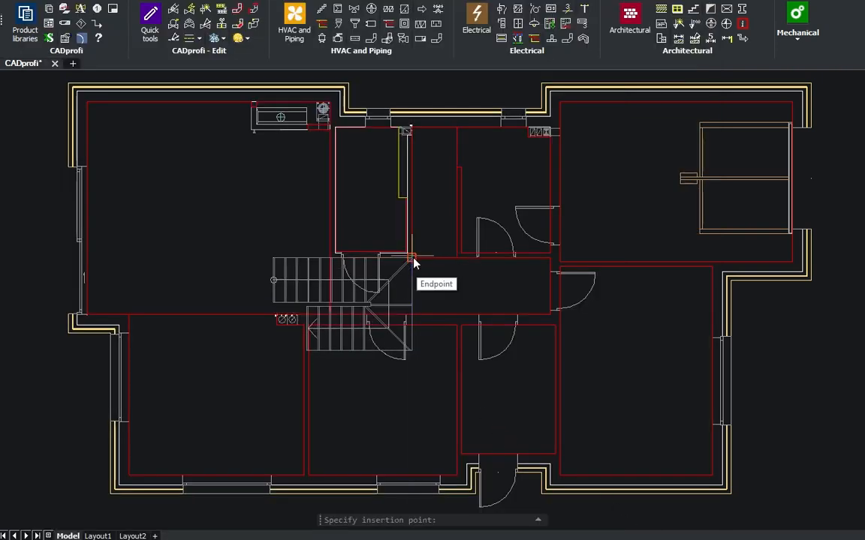
left_click(410, 130)
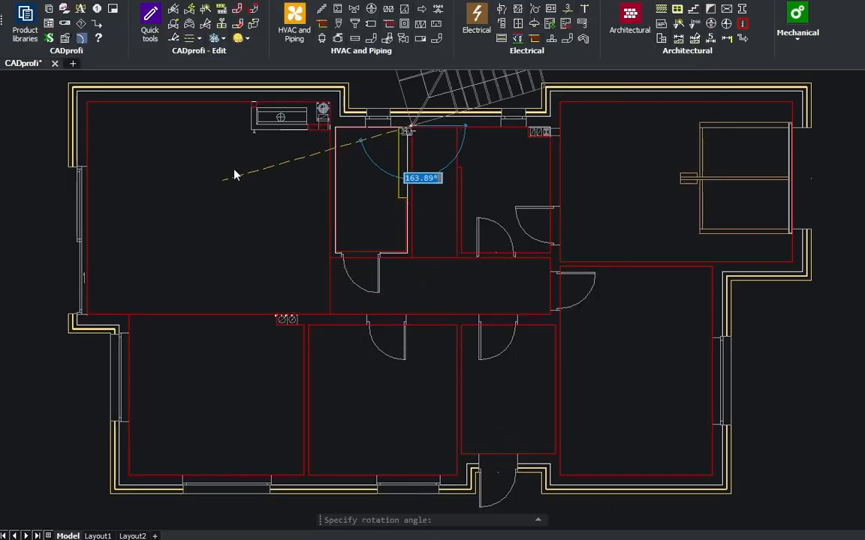
left_click(415, 87)
Edit the inserted U-shape stairs, setting n1 to 8 and adjusting the gap W3 between the flights
left_click(484, 199)
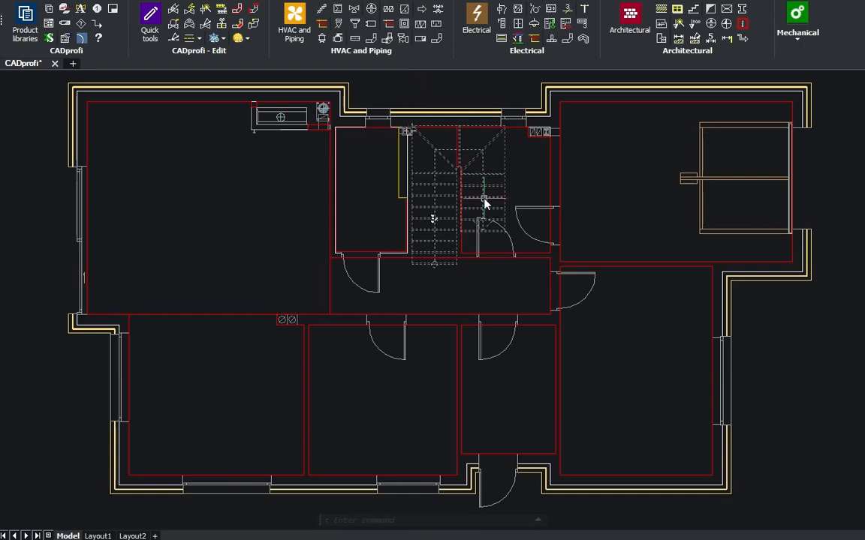
double_click(434, 254)
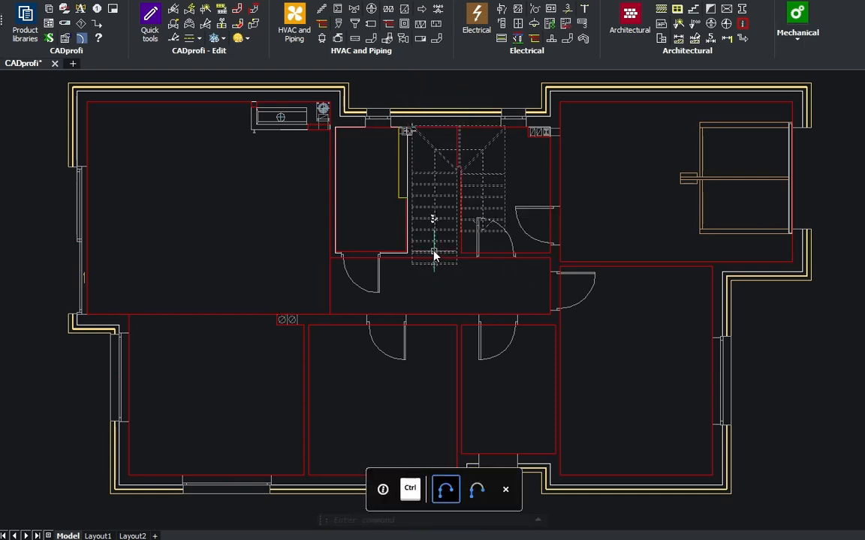
left_click(363, 196)
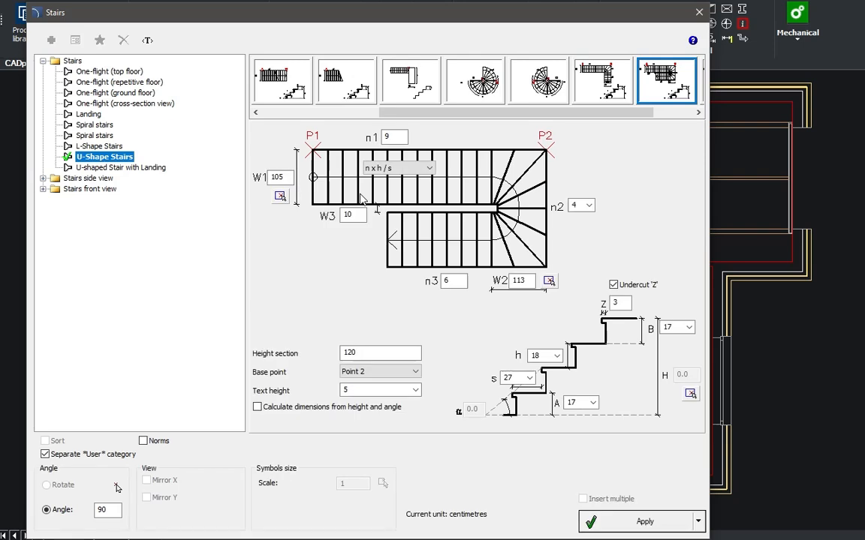
left_click(397, 138)
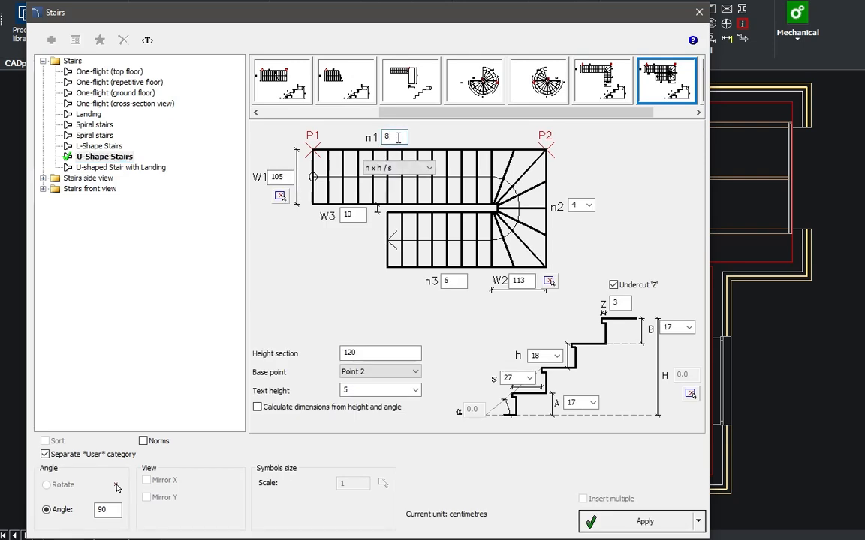
left_click(354, 215)
left_click(644, 522)
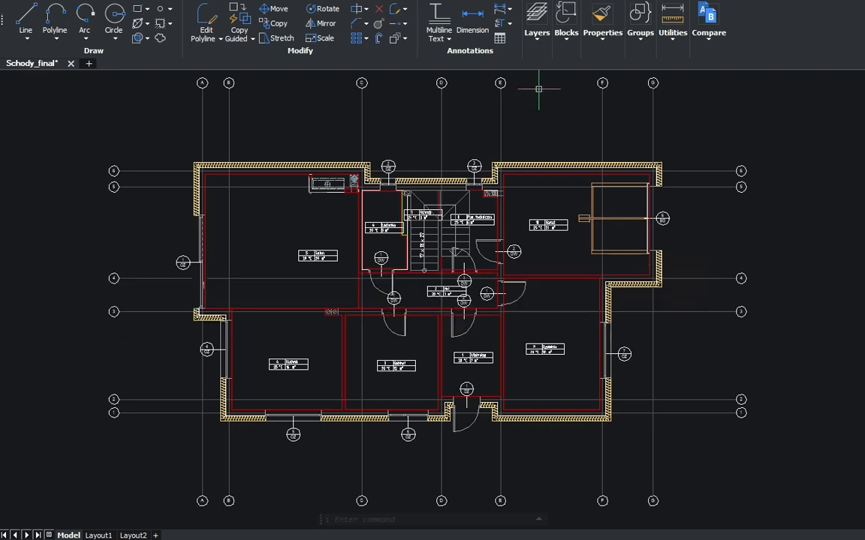
Freeze the layers 2DA_ALW, 2DA_DESC, 2DA_ROOM and 2DA_STRS in the Schody_final drawing
left_click(537, 45)
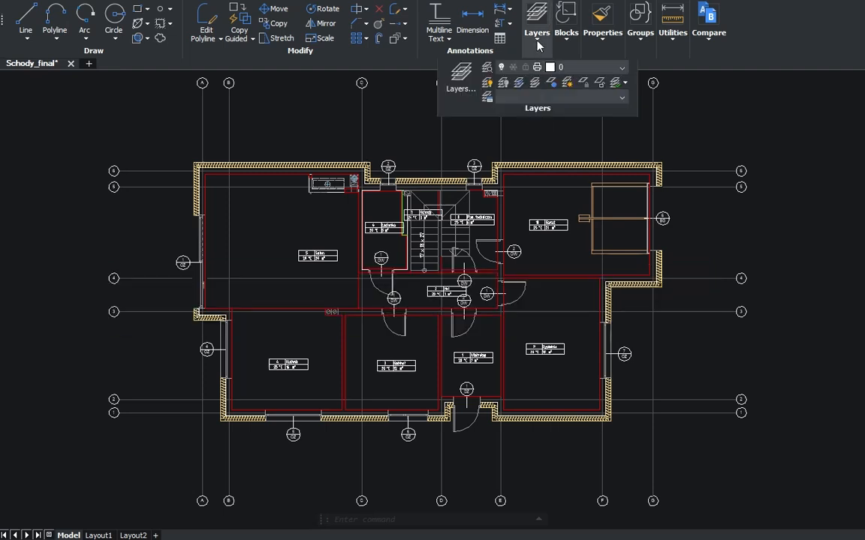
left_click(622, 68)
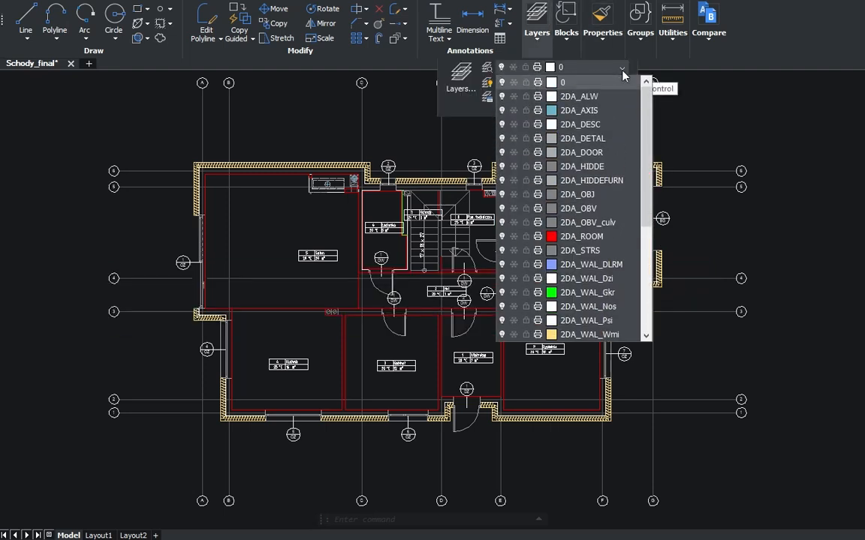
left_click(514, 96)
left_click(513, 124)
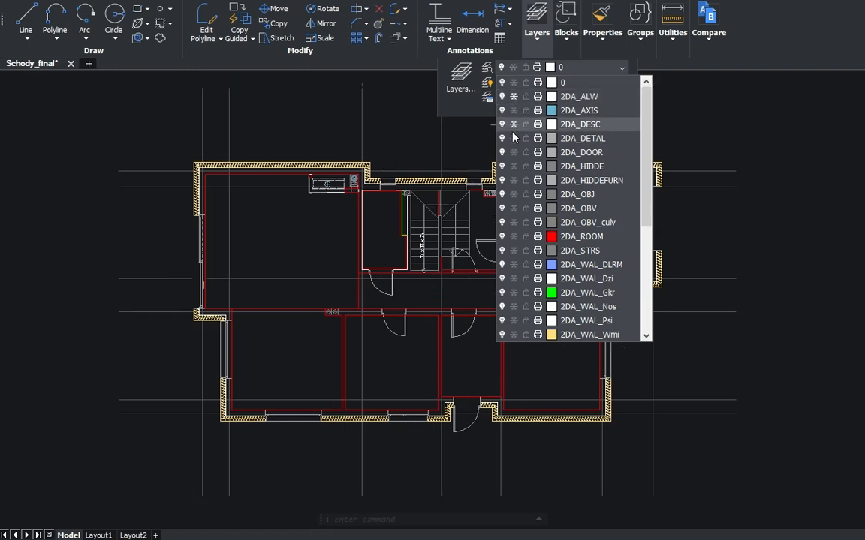
left_click(514, 236)
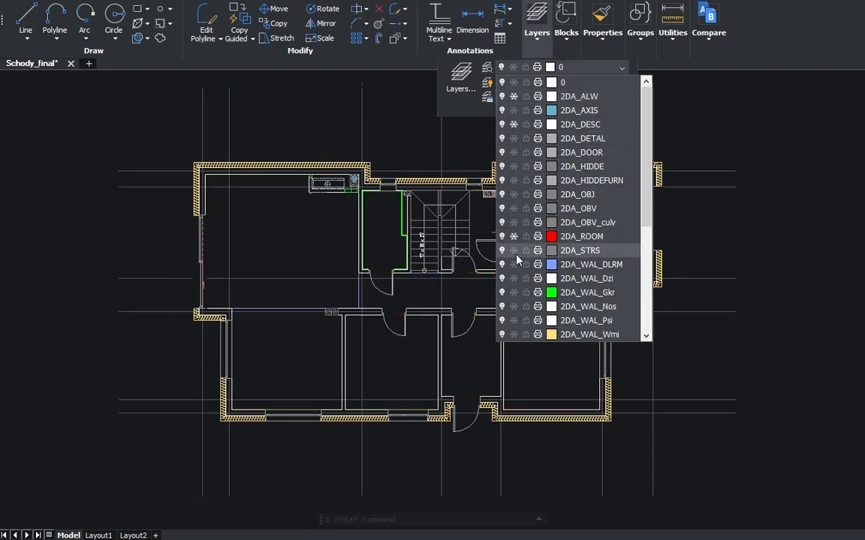
left_click(513, 249)
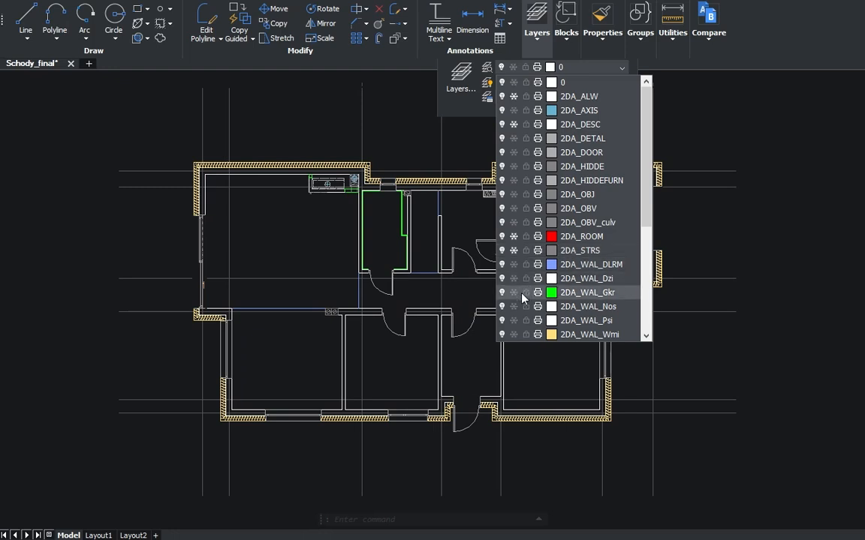
Turn off the 2DA_WALLAXIS layer and freeze the 2DA_WAL_DLRM layer
scroll(509, 289, "down", 2)
left_click(501, 264)
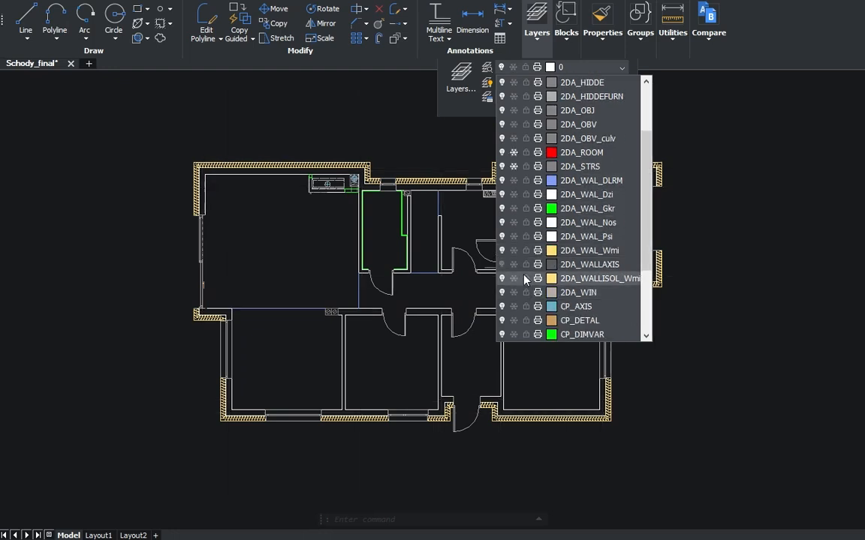
left_click(513, 180)
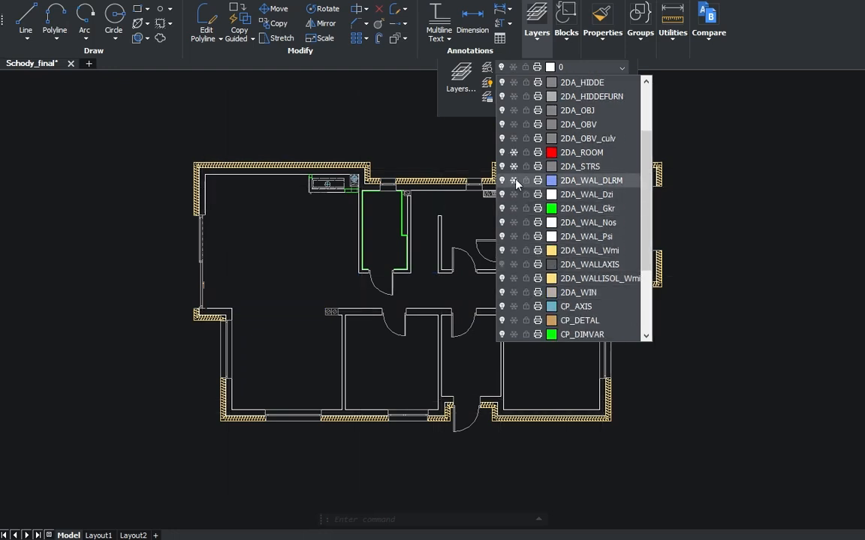
left_click(698, 213)
left_click(698, 213)
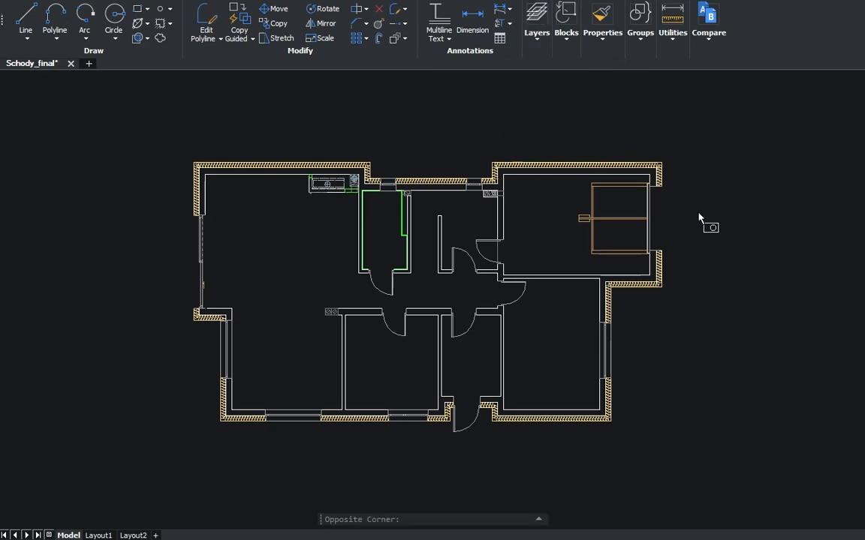
left_click(698, 213)
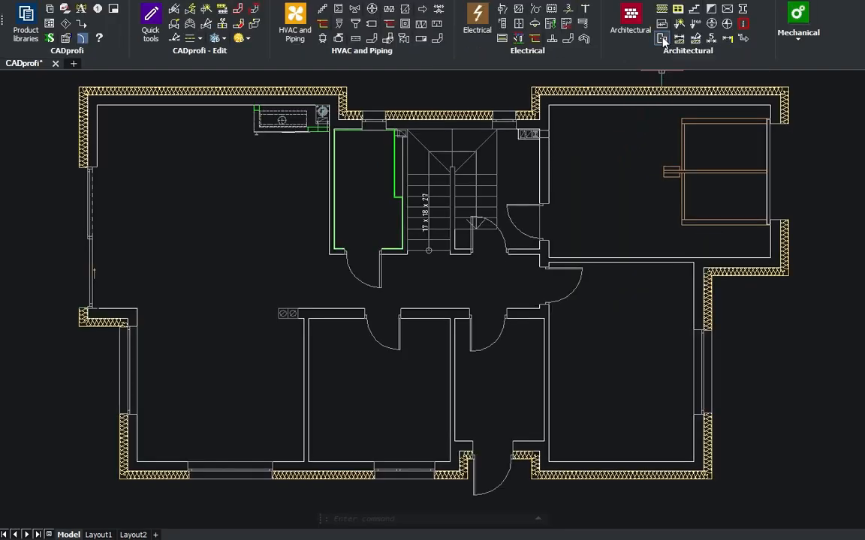
Search the Furniture and equipment library for "table" and choose the rectangular 120 × 80 table from the Tables category
left_click(662, 39)
left_click(474, 51)
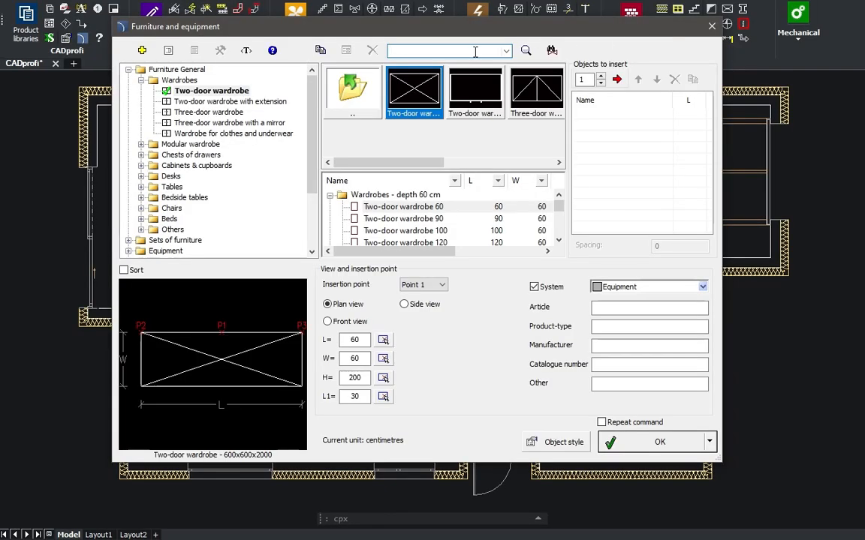
type("table")
key("Return")
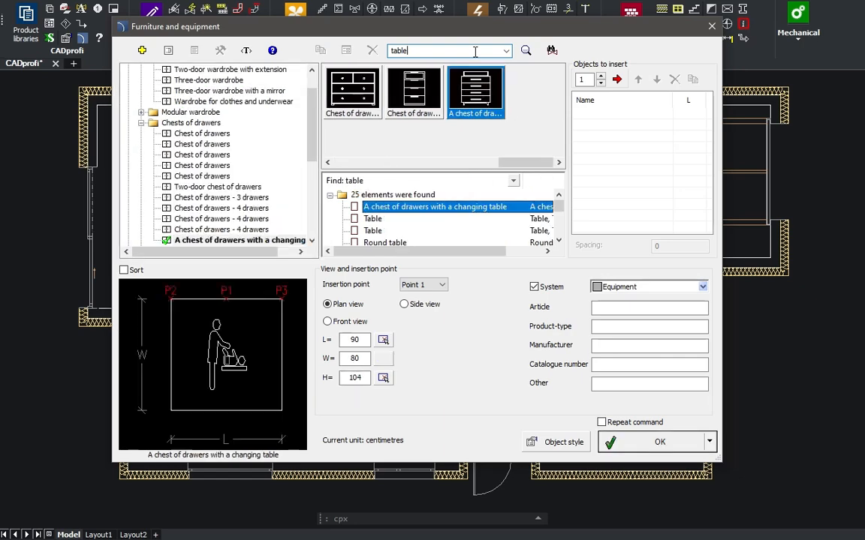
scroll(183, 212, "down", 2)
left_click(141, 209)
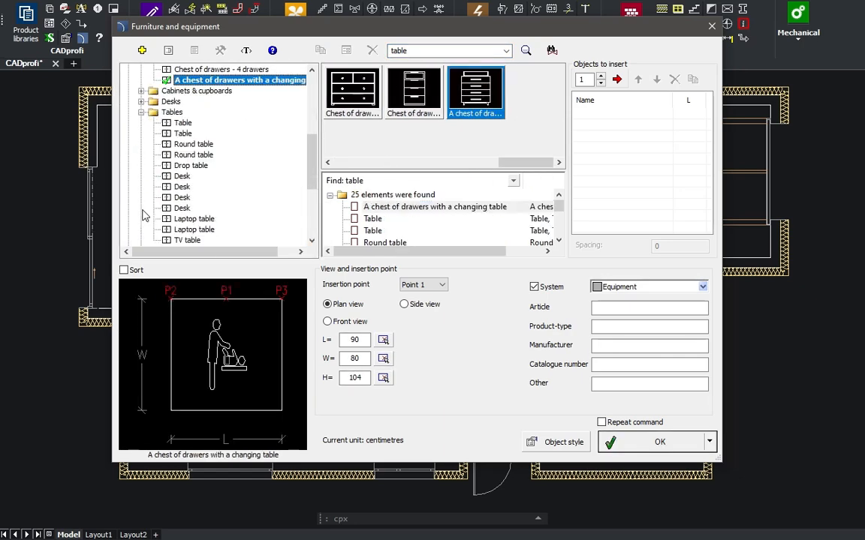
left_click(180, 122)
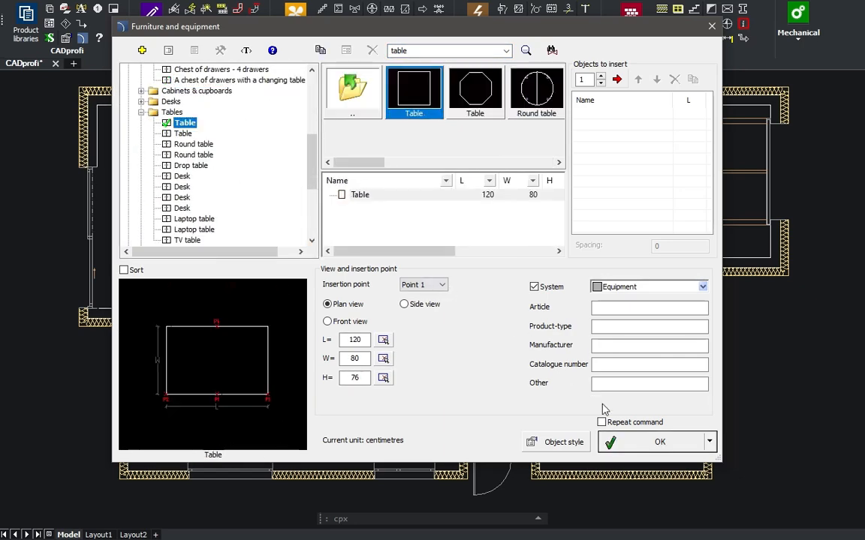
Insert the table near the left wall of the large upper-left room, rotated 90°
left_click(647, 442)
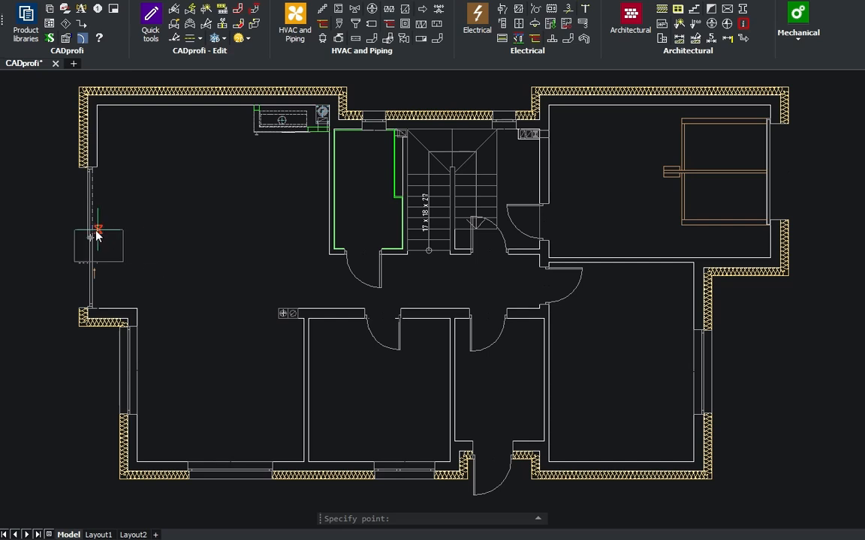
left_click(135, 231)
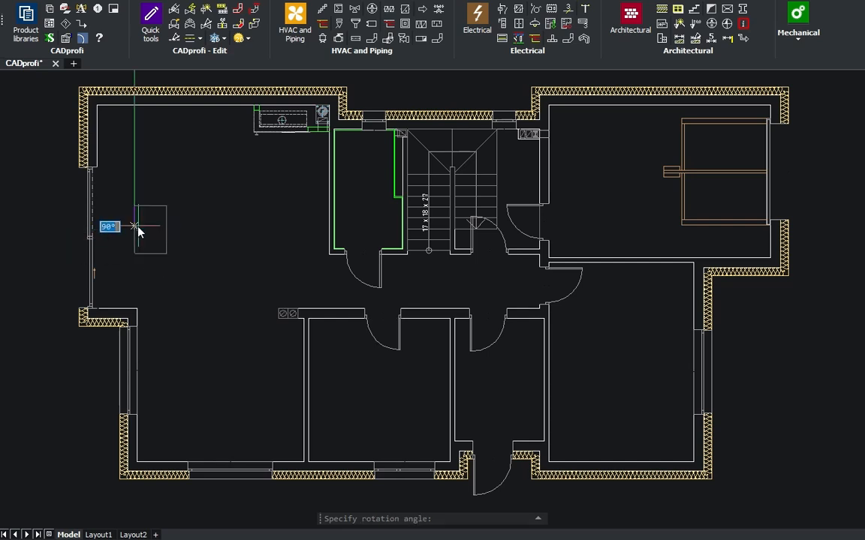
left_click(139, 230)
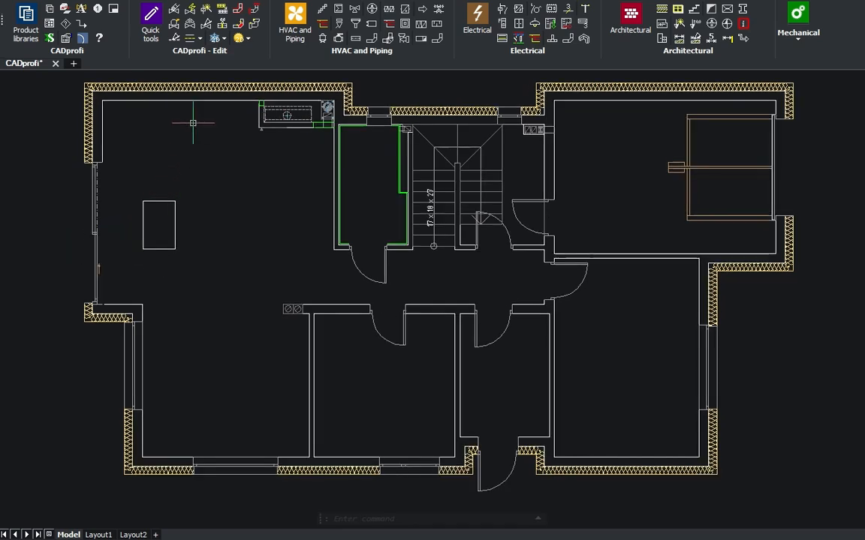
Search the furniture library for "chair" and choose the 46 × 46 chair with the curved backrest
left_click(191, 16)
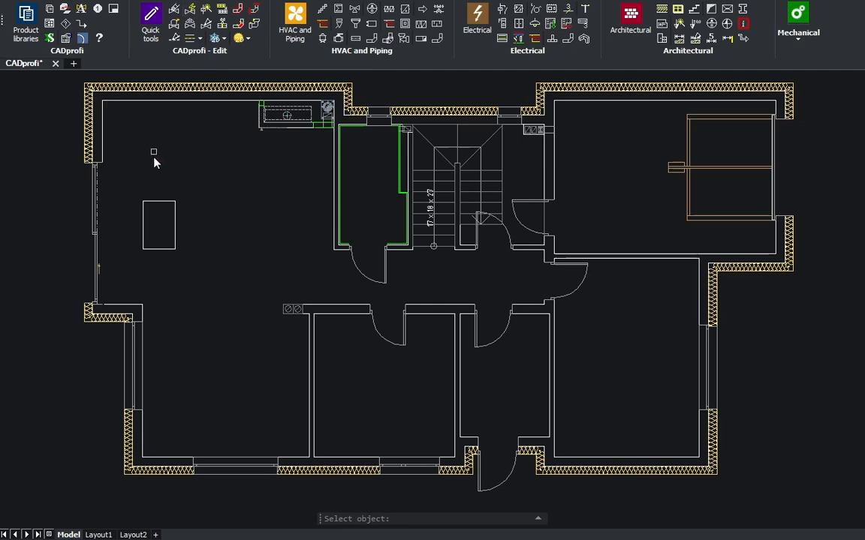
left_click(153, 202)
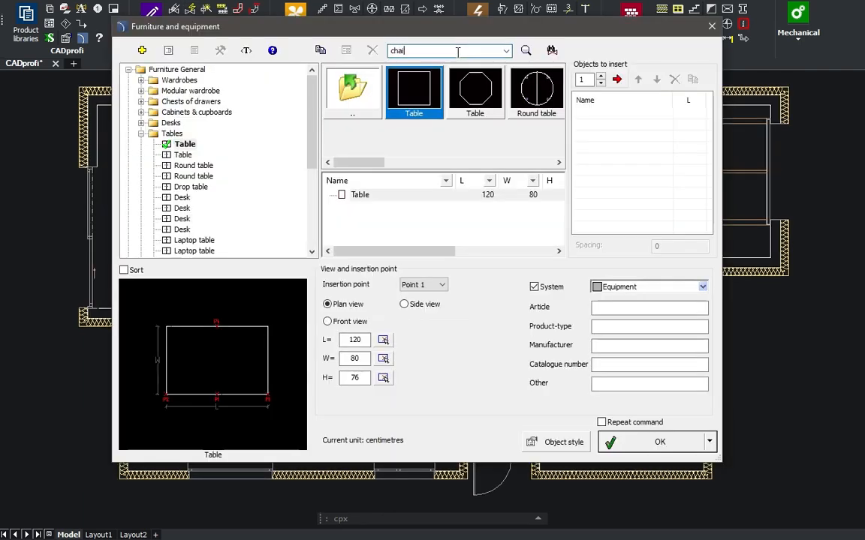
key("Return")
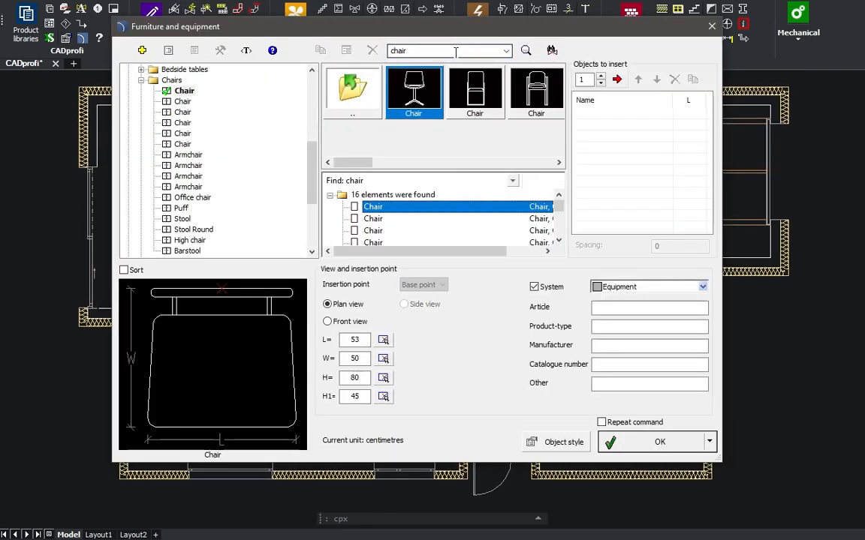
left_click(173, 131)
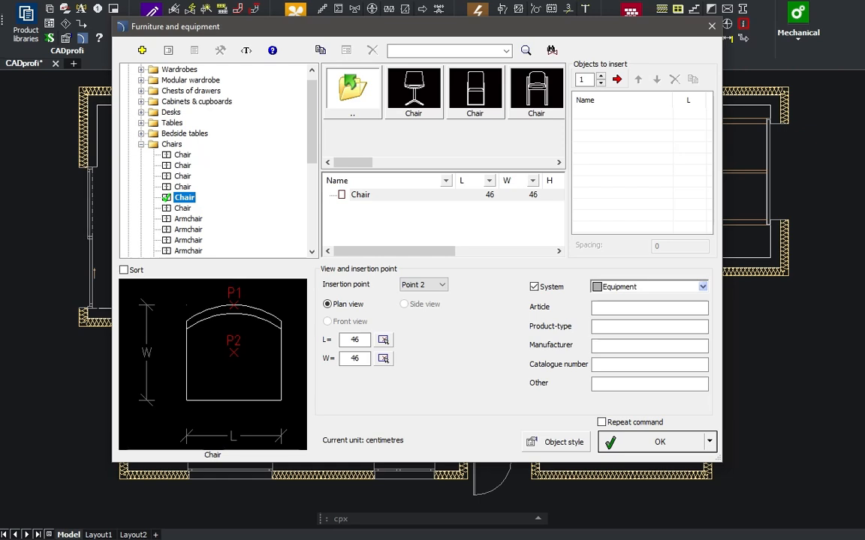
Add the chair to the list of objects to insert with L set to 70, and duplicate the entry twice
double_click(371, 197)
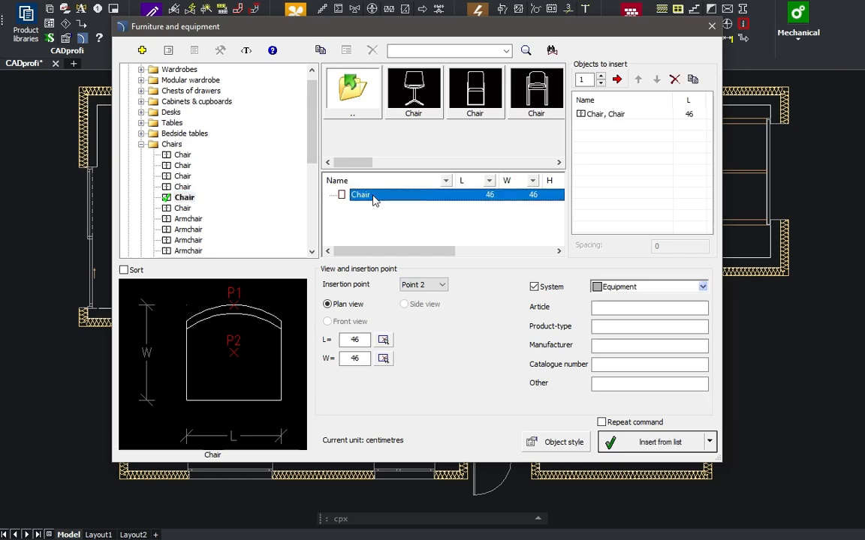
left_click(690, 115)
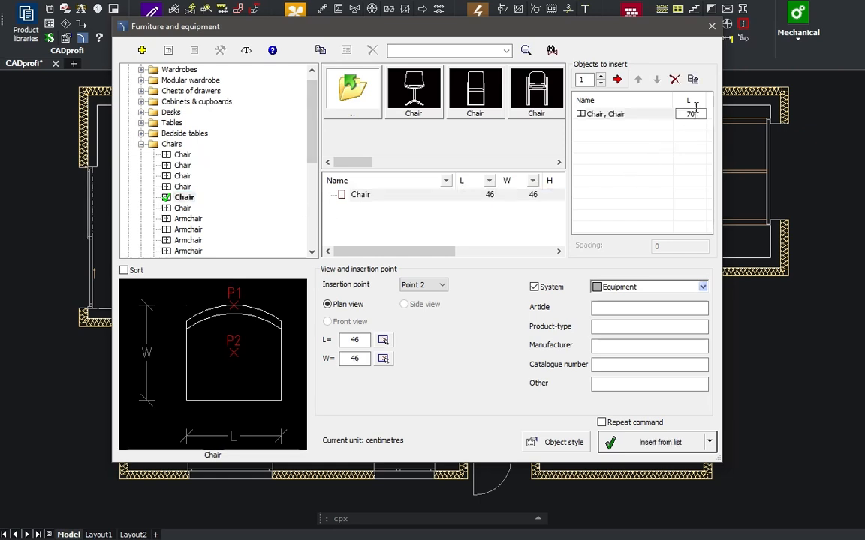
left_click(693, 81)
left_click(694, 81)
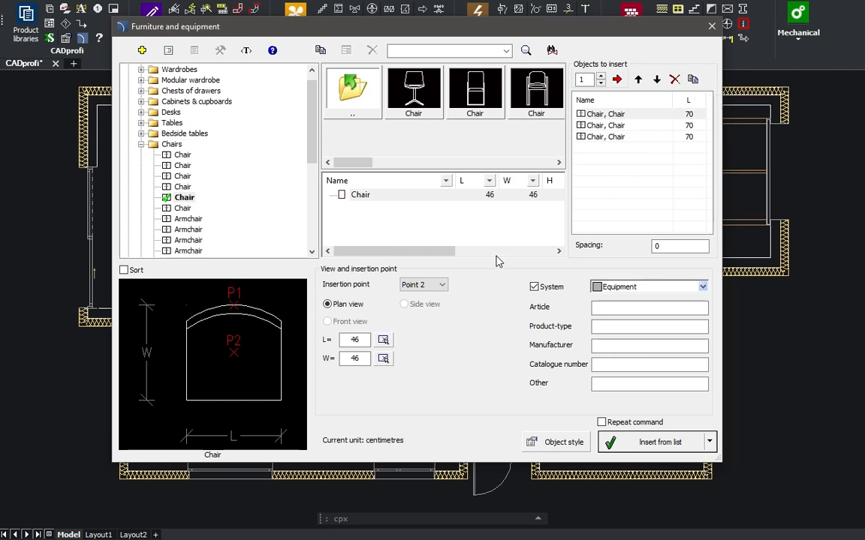
Use Point 2 as the insertion point and insert the three listed chairs in a row along the table's left long side
left_click(423, 284)
left_click(422, 294)
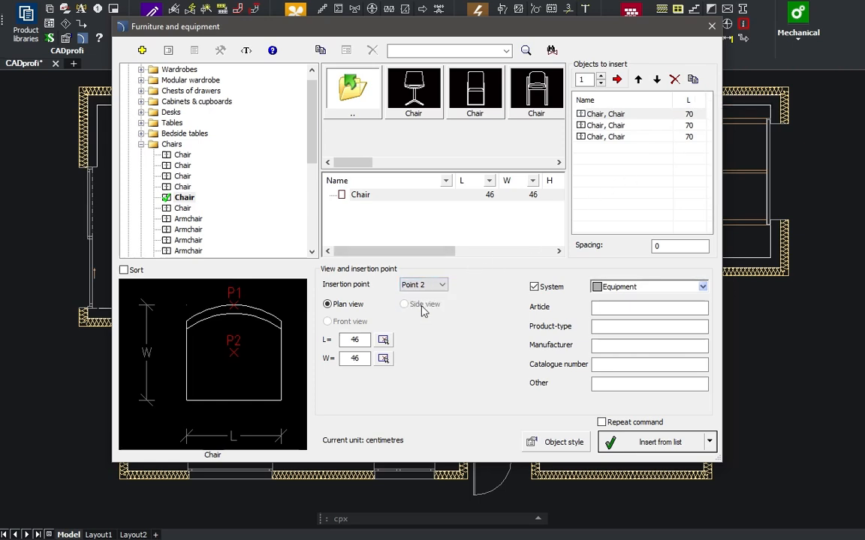
left_click(647, 441)
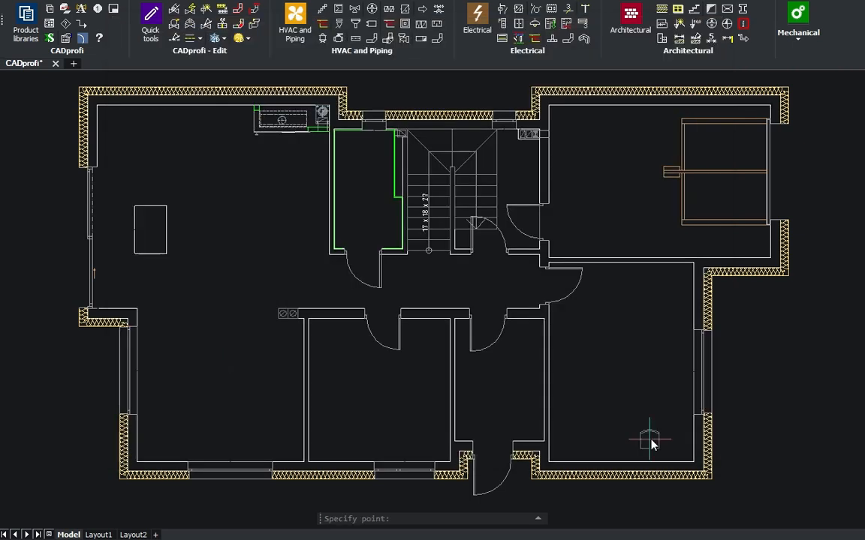
left_click(138, 260)
left_click(139, 151)
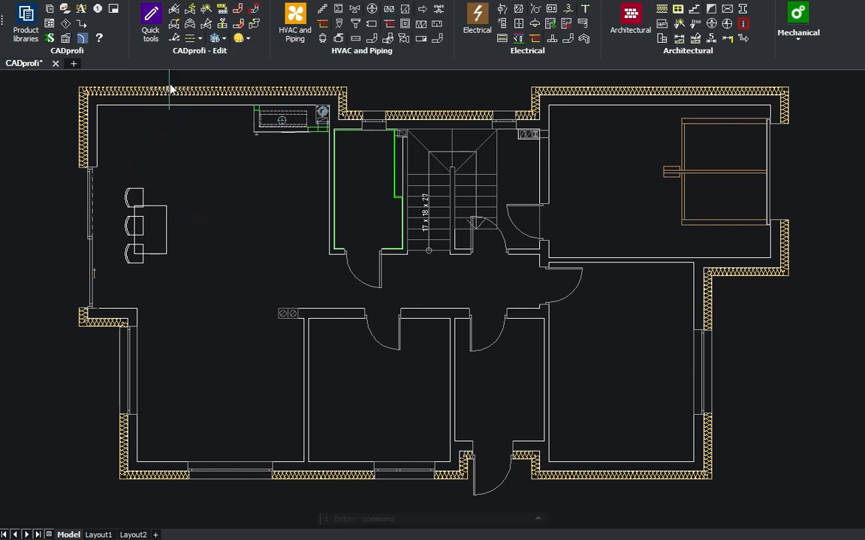
Edit the inserted table, setting its length L to 220 and its width W to 90
left_click(189, 24)
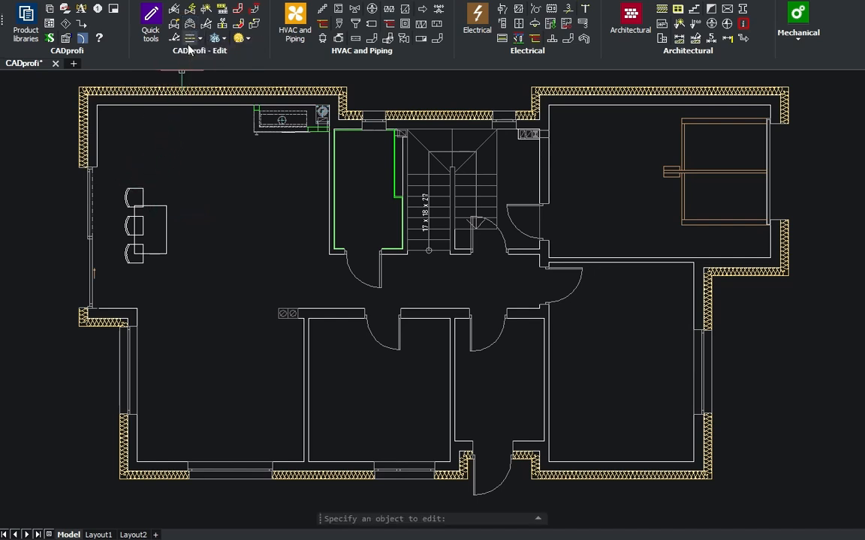
left_click(154, 213)
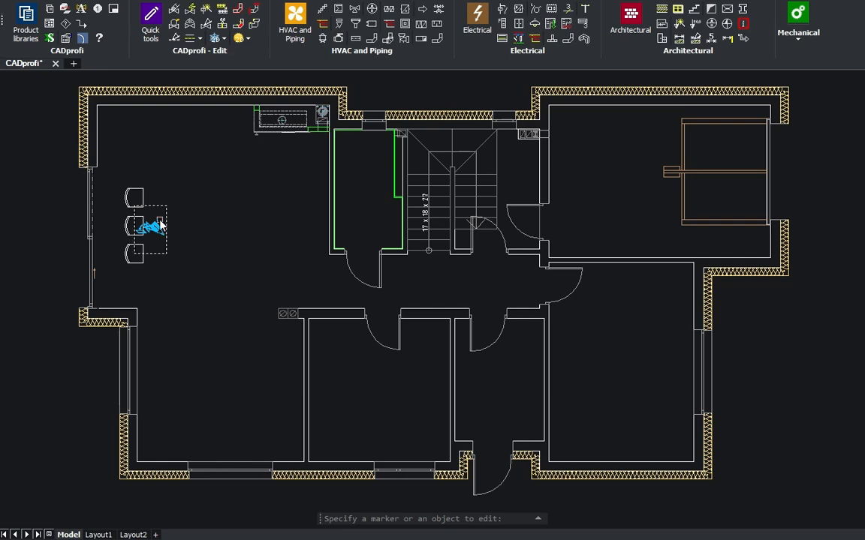
left_click(160, 222)
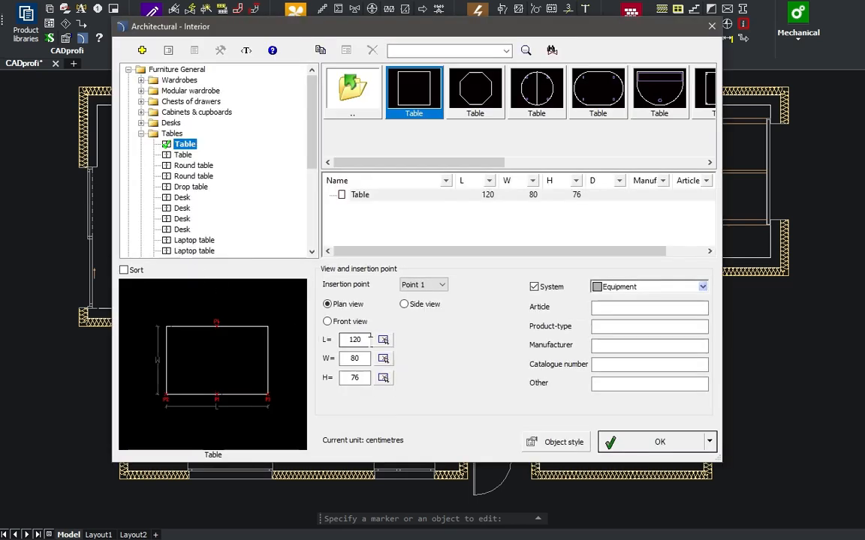
left_click(364, 340)
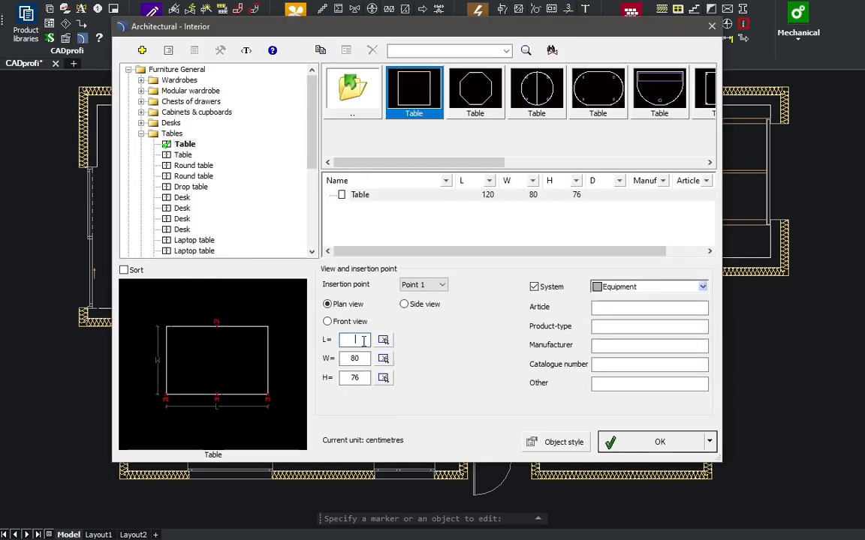
type("220")
left_click(356, 359)
key("BackSpace")
key("BackSpace")
type("9")
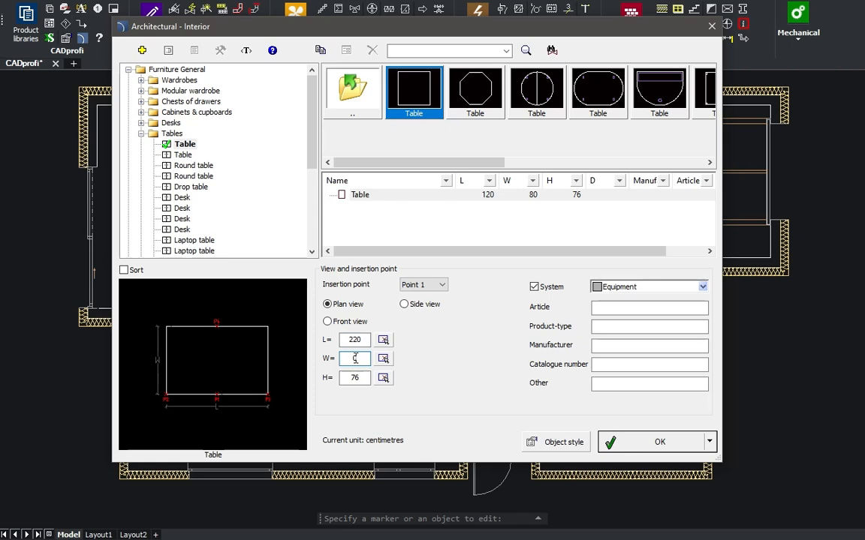
type("0")
left_click(634, 440)
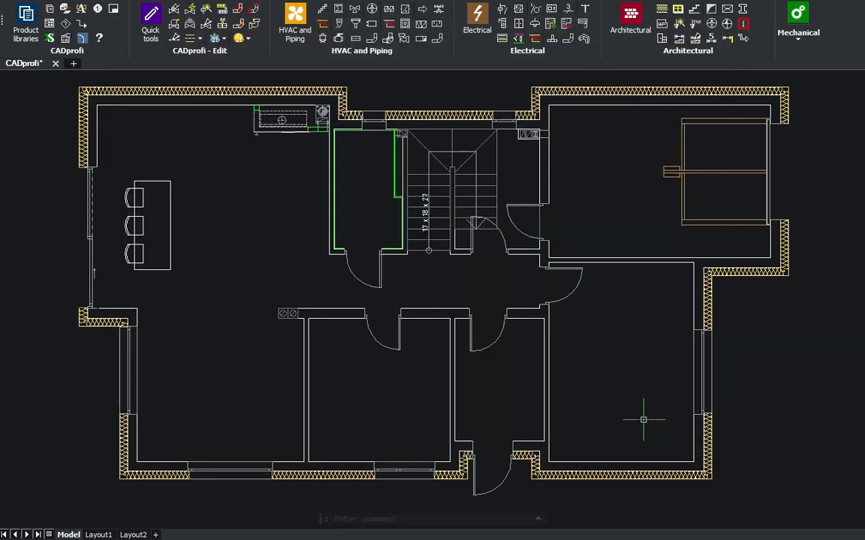
Mirror the three chairs about the table's vertical centre line, keeping the originals
type("MIRROR")
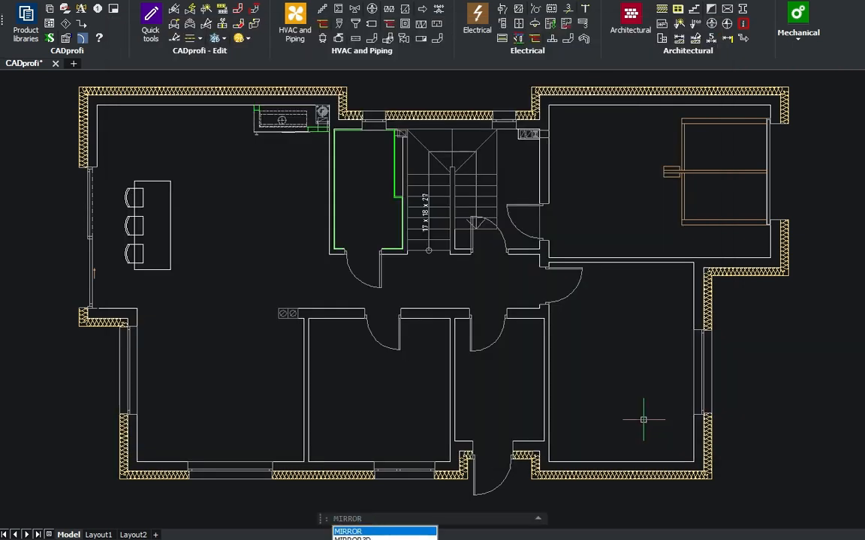
key("Return")
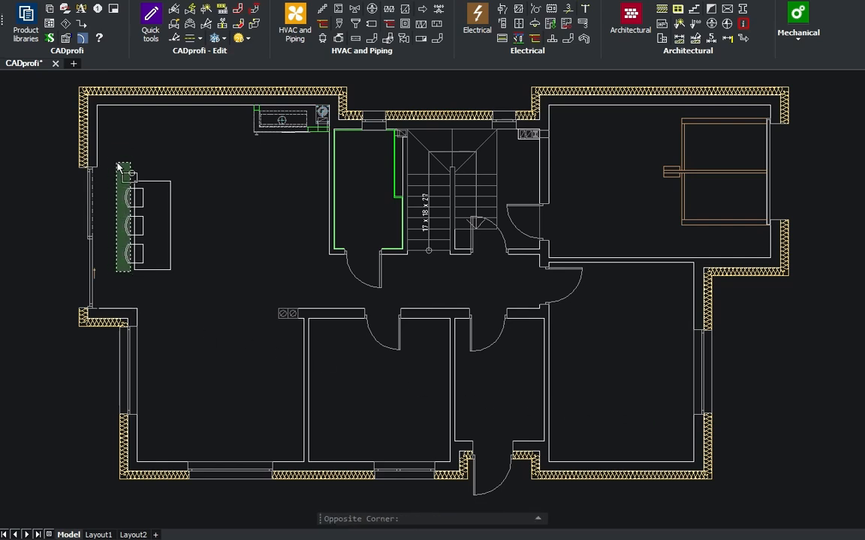
left_click(111, 191)
key("Return")
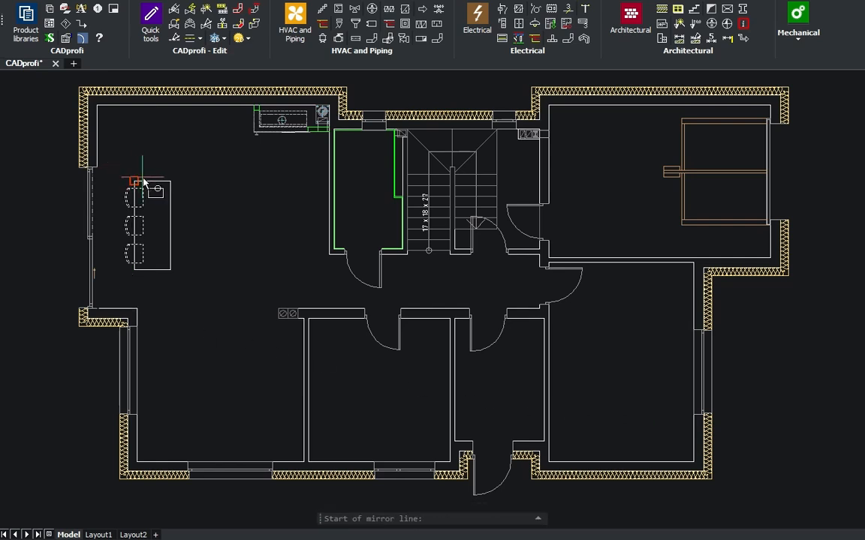
left_click(152, 181)
left_click(153, 267)
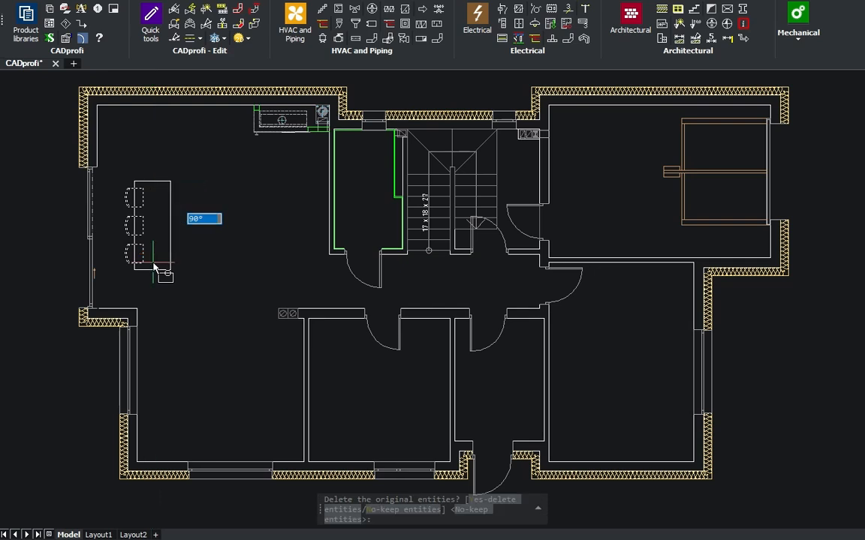
key("Return")
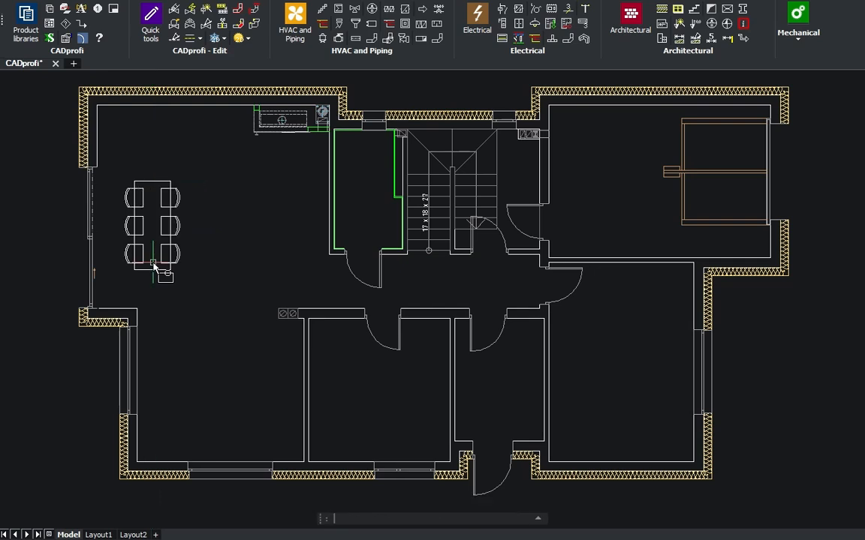
Insert one more 46 x 46 chair centred at the table's upper short side, with its backrest facing away from the table
scroll(153, 267, "up", 3)
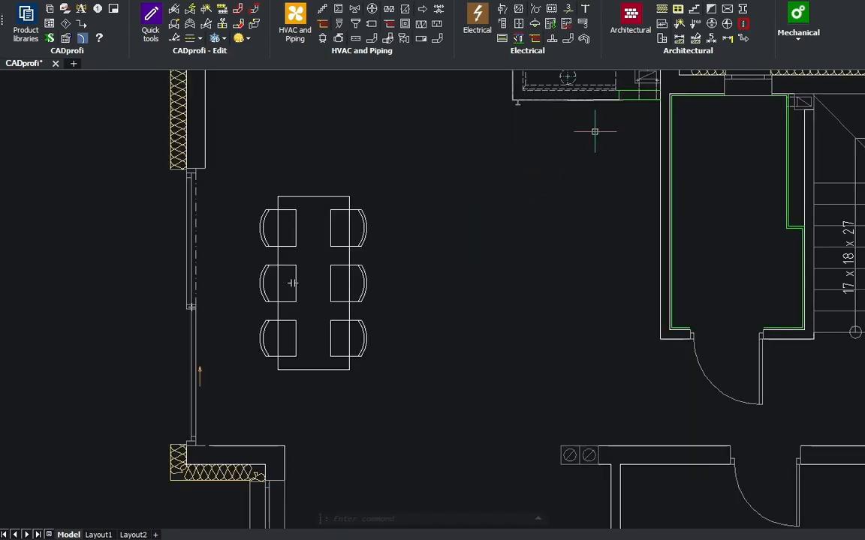
left_click(663, 45)
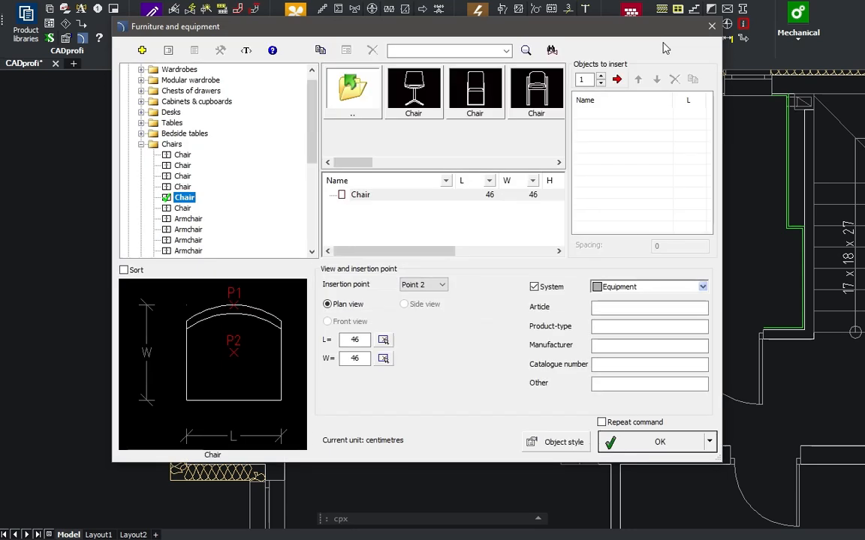
double_click(367, 195)
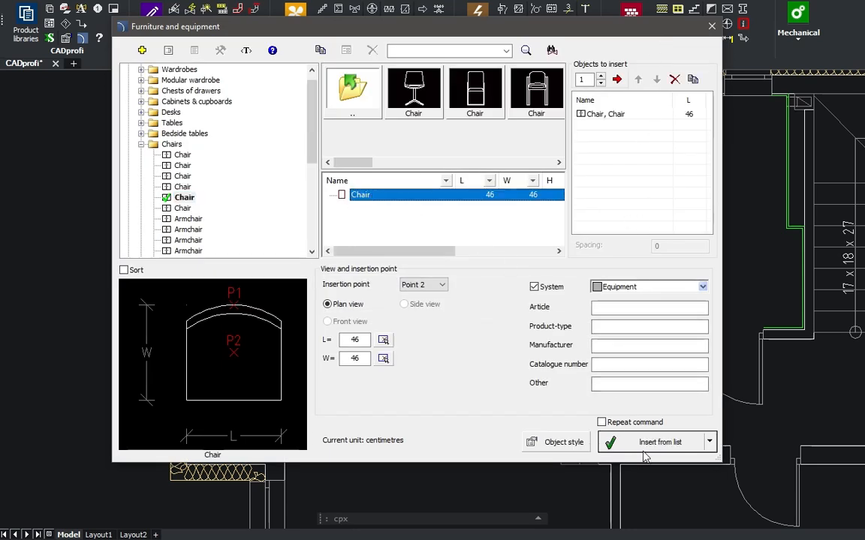
left_click(608, 448)
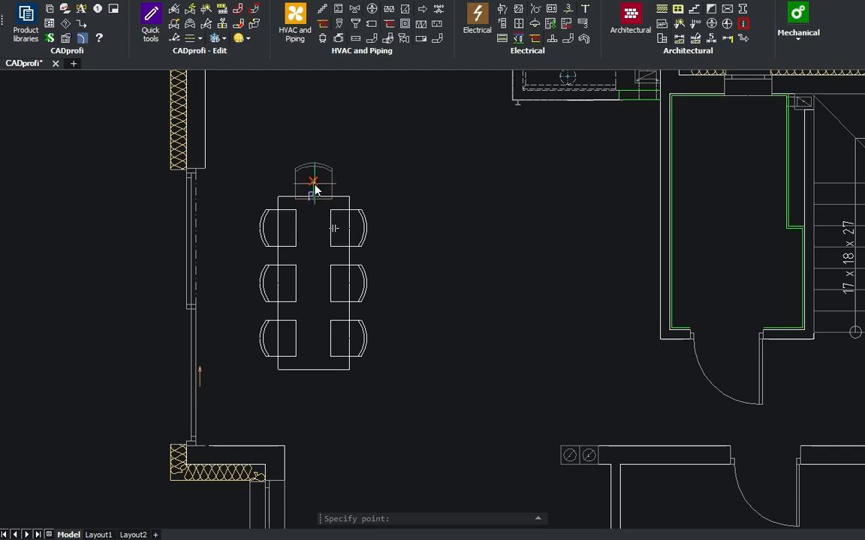
left_click(314, 189)
left_click(330, 181)
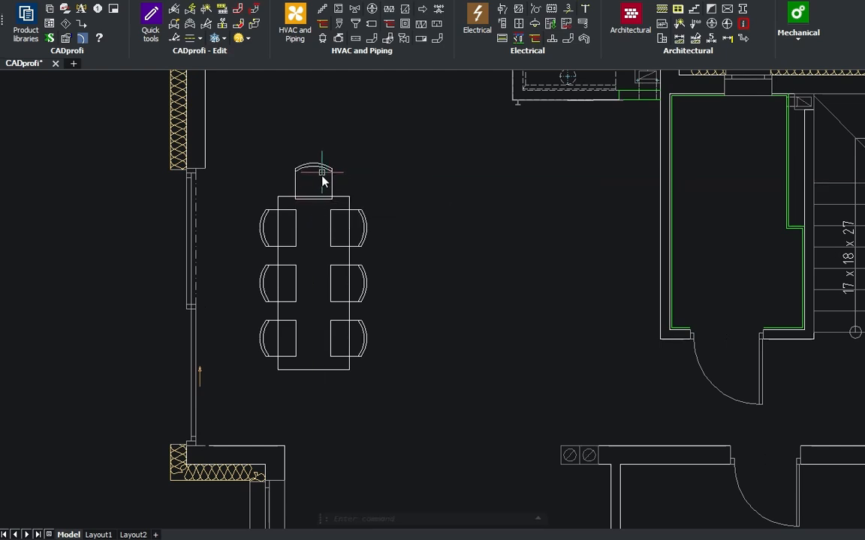
Mirror the end chair about the table's horizontal centre line to the opposite short side, keeping the original
left_click(318, 166)
type("MIRROR")
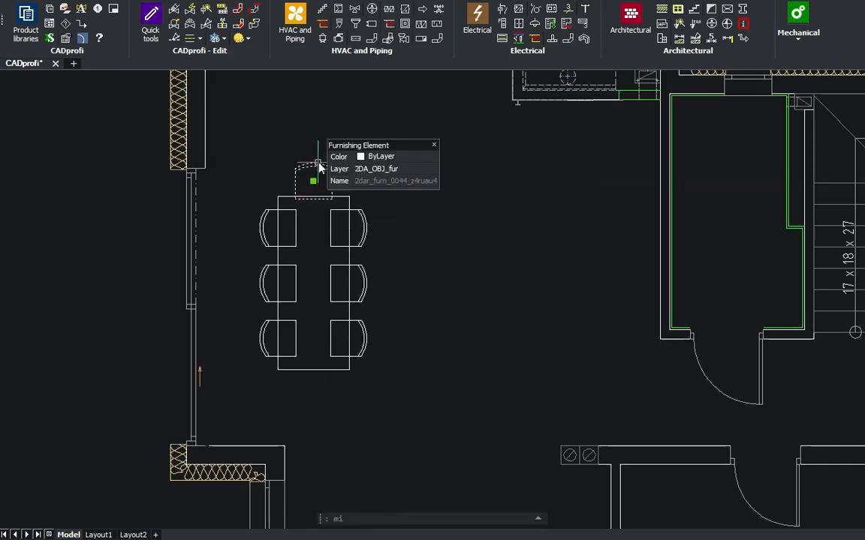
key("Return")
left_click(344, 283)
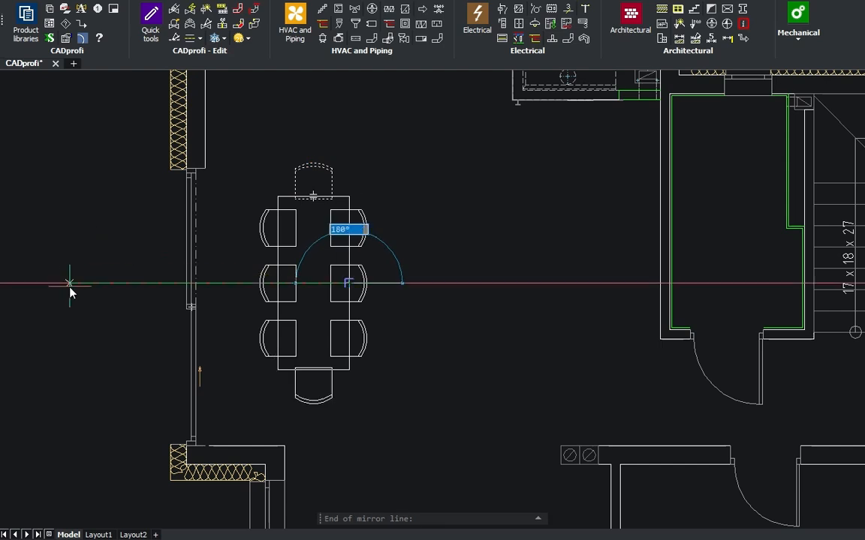
left_click(75, 293)
key("Return")
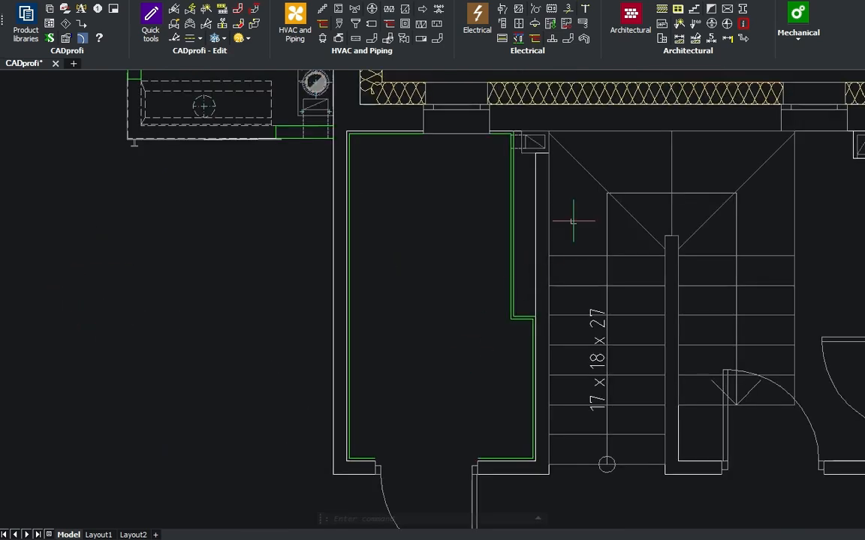
Find the rain shower with W 58 and D 30 and insert it on the bathroom's upper right wall, pointing into the room
left_click(661, 38)
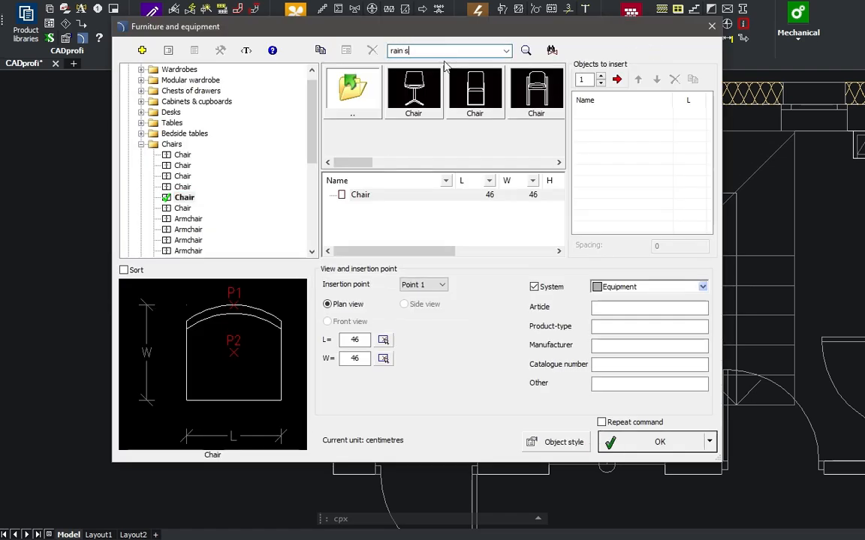
type("rain shower")
key("Return")
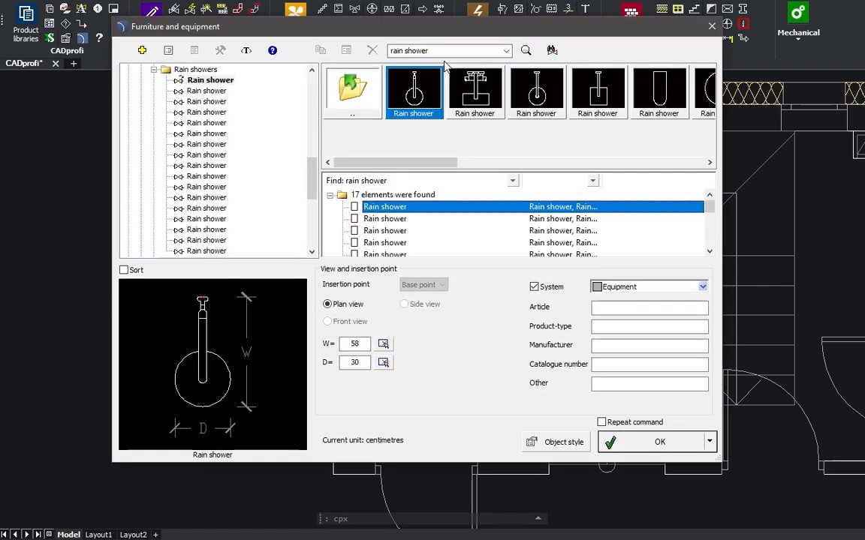
left_click(659, 442)
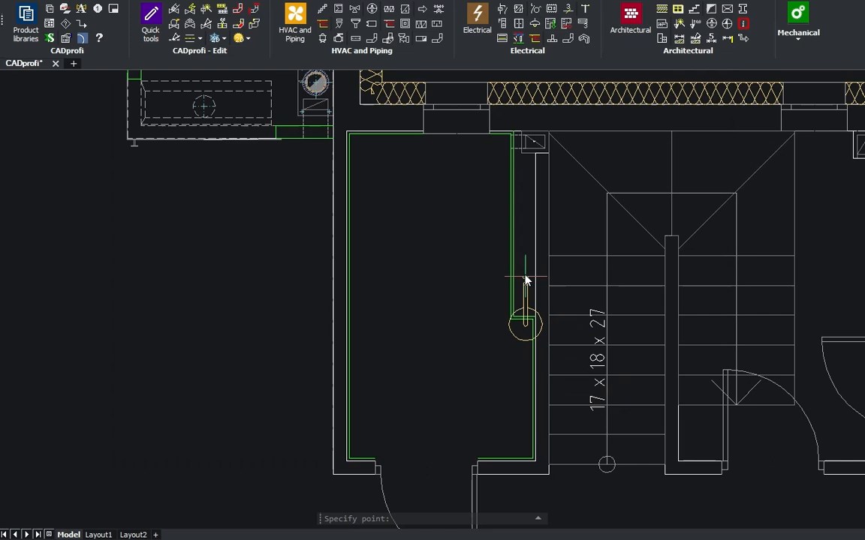
left_click(508, 184)
left_click(507, 436)
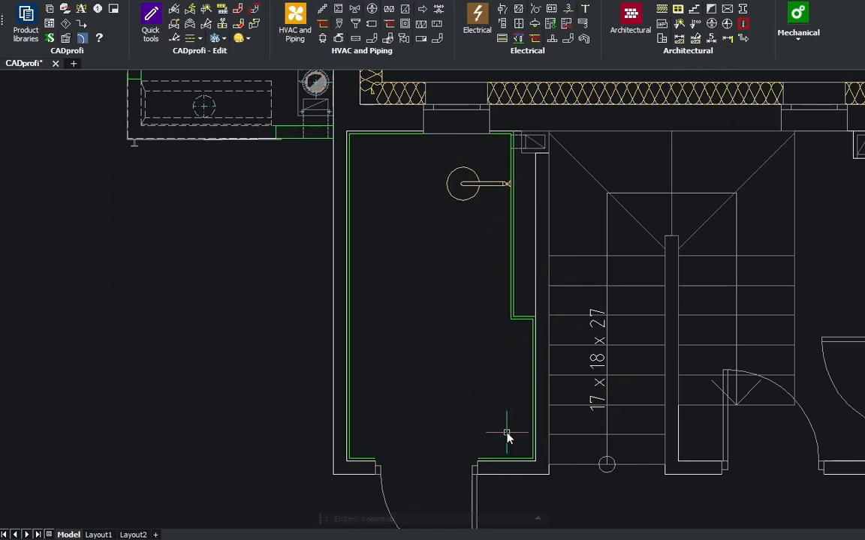
Search the furniture and equipment library for "shower stall", choose the straight single-panel model, and use Point 3 as its insertion point
left_click(661, 38)
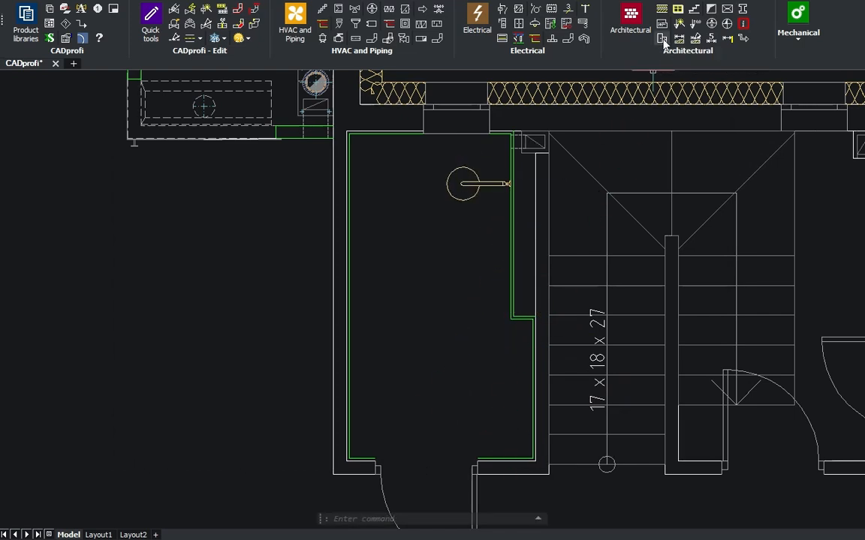
left_click(446, 50)
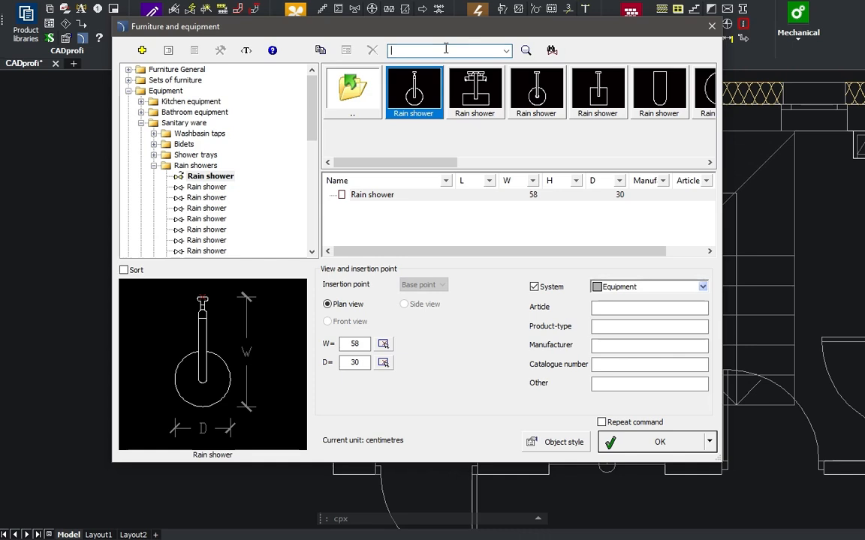
type("shower stall")
key("Return")
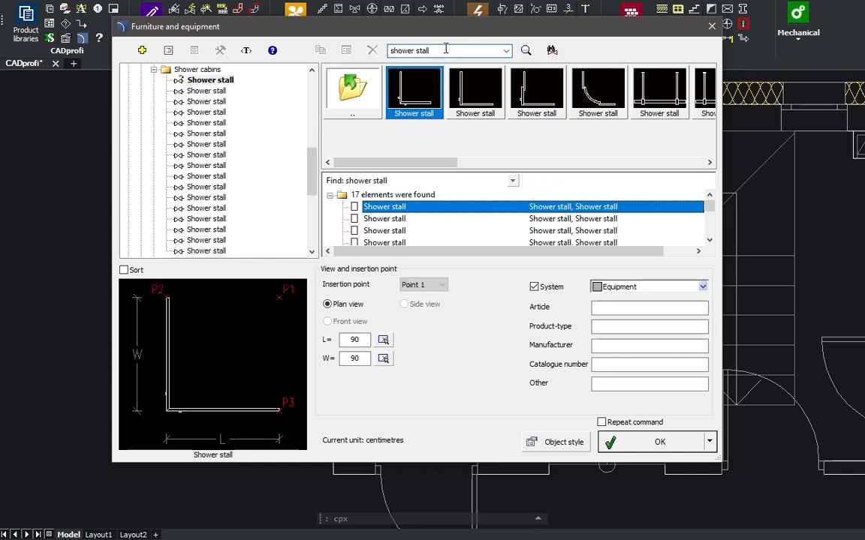
left_click_drag(420, 162, 517, 170)
left_click(524, 110)
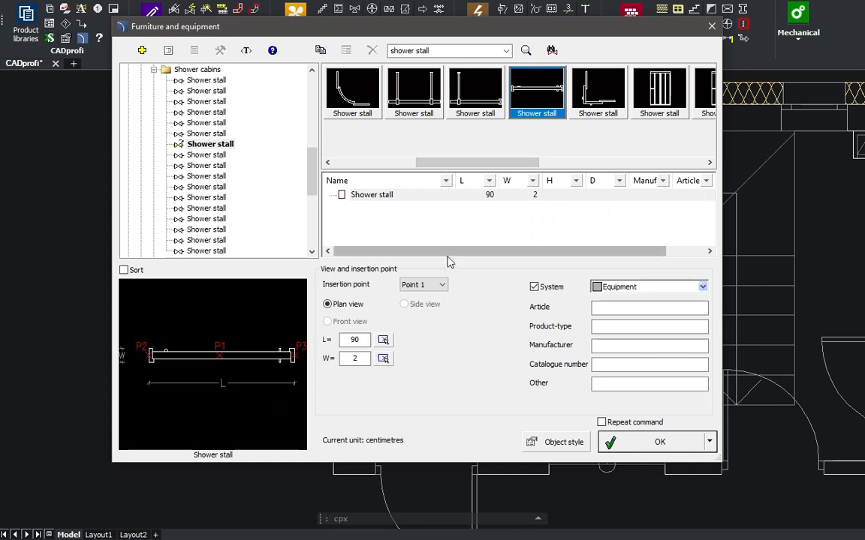
left_click(424, 285)
left_click(424, 316)
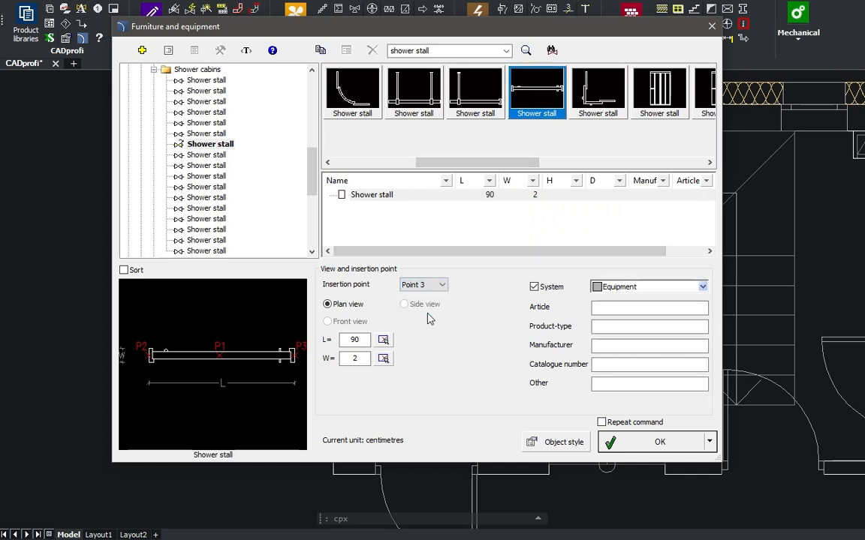
Take the stall length L of 146 from the bathroom's wall-to-wall width and insert the panel horizontally across the room below the rain shower
left_click(383, 339)
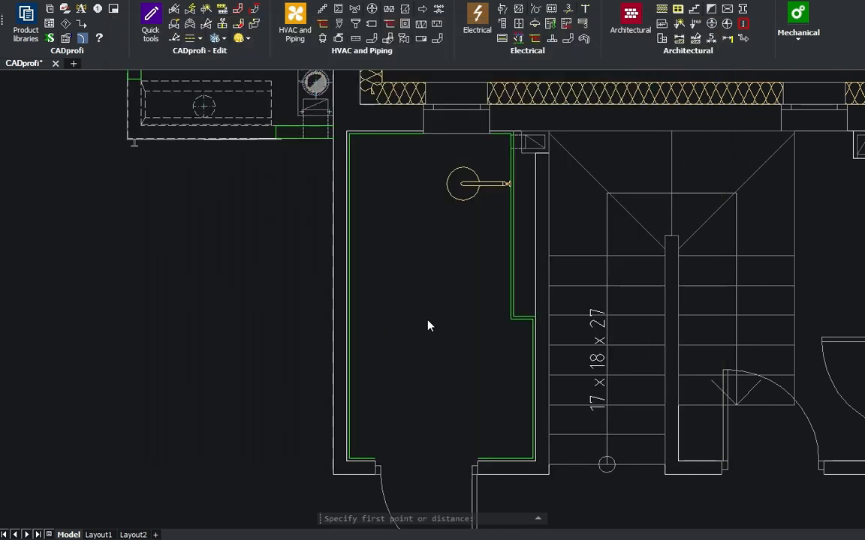
left_click(509, 226)
left_click(387, 231)
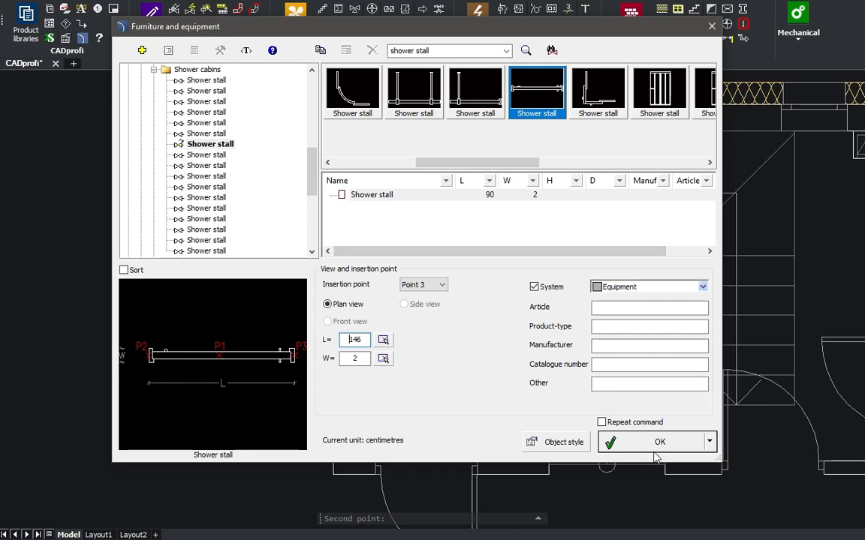
key("Return")
left_click(511, 222)
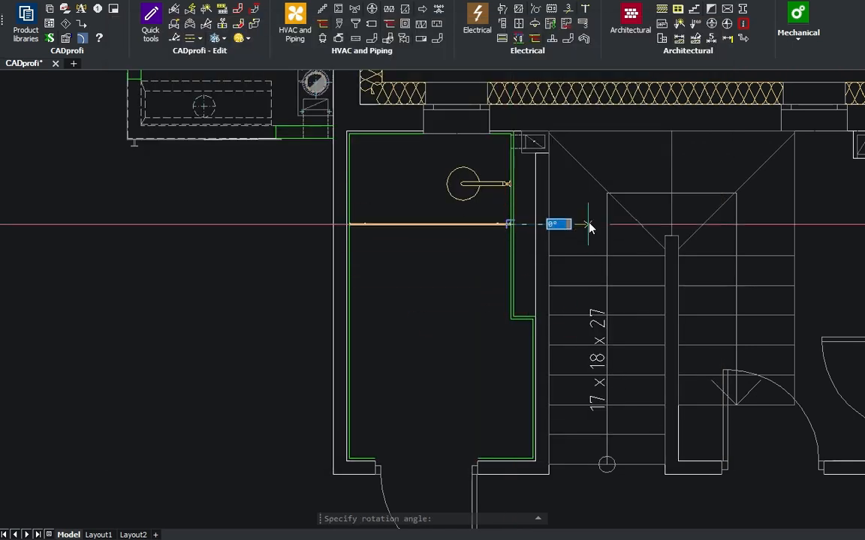
left_click(588, 227)
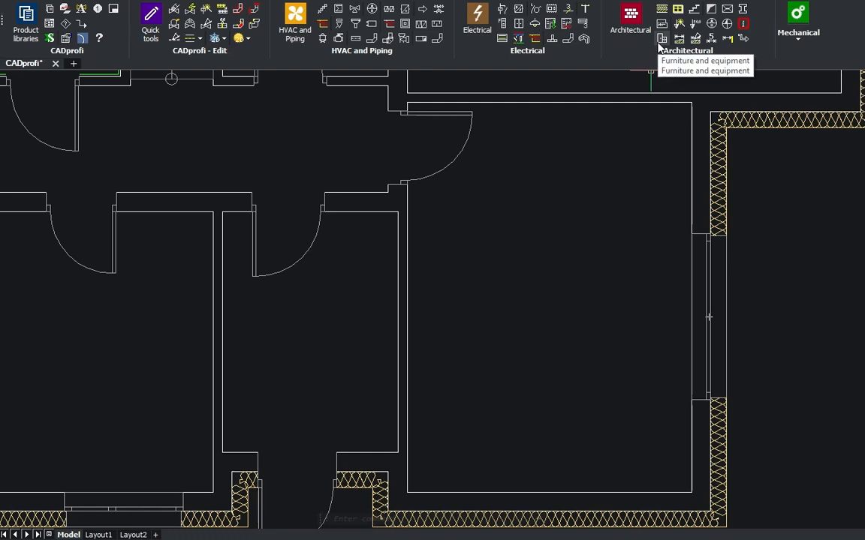
Choose the two-door wardrobe with a rail from the style 1 modular wardrobes under general furniture
left_click(661, 40)
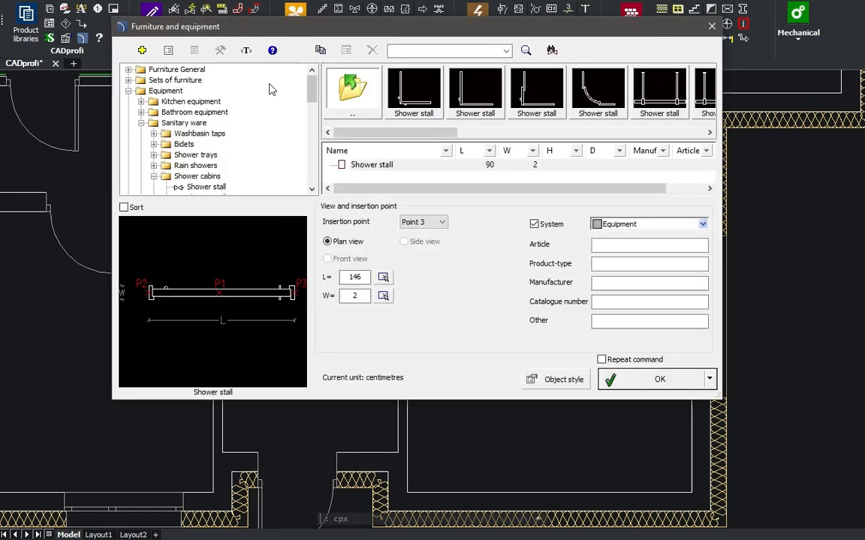
left_click(128, 69)
left_click(141, 91)
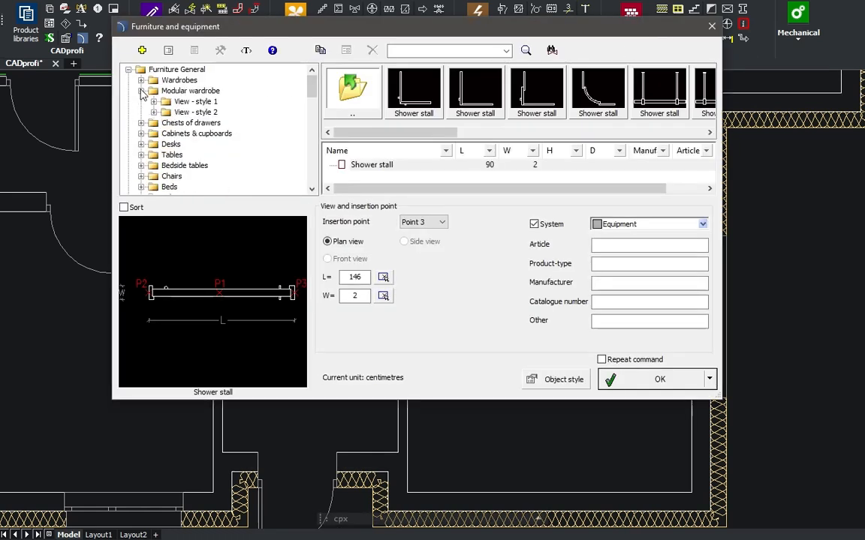
left_click(194, 101)
left_click(155, 101)
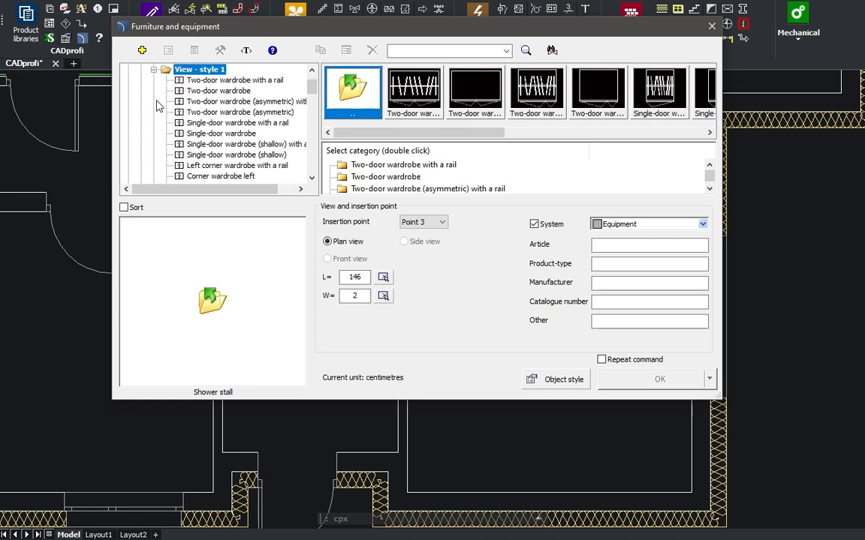
left_click(239, 81)
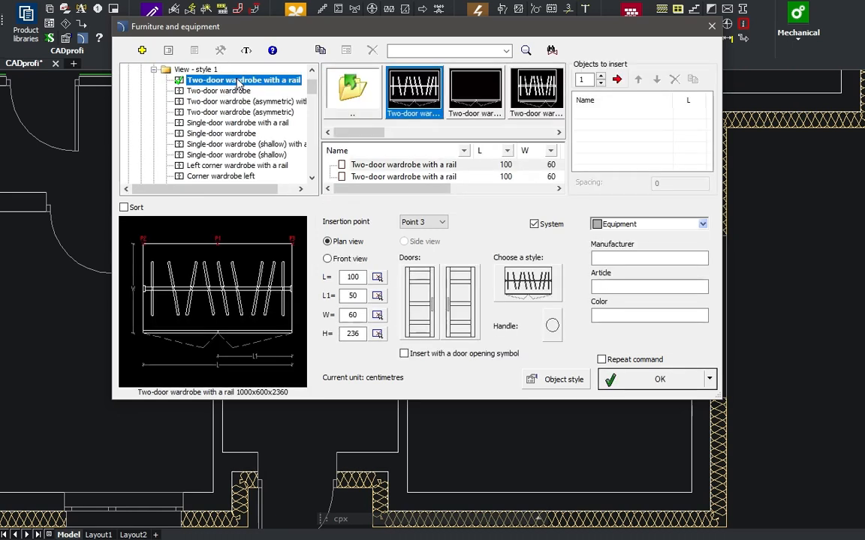
left_click(440, 133)
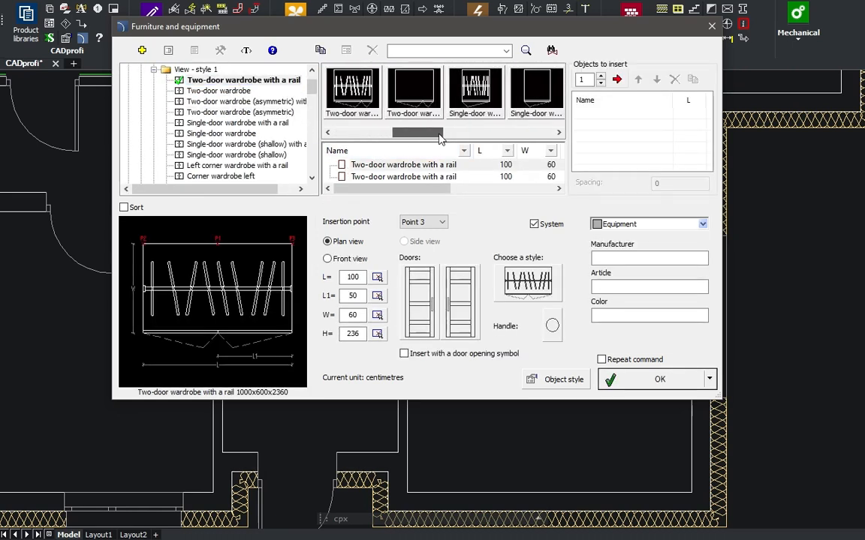
left_click_drag(440, 133, 357, 148)
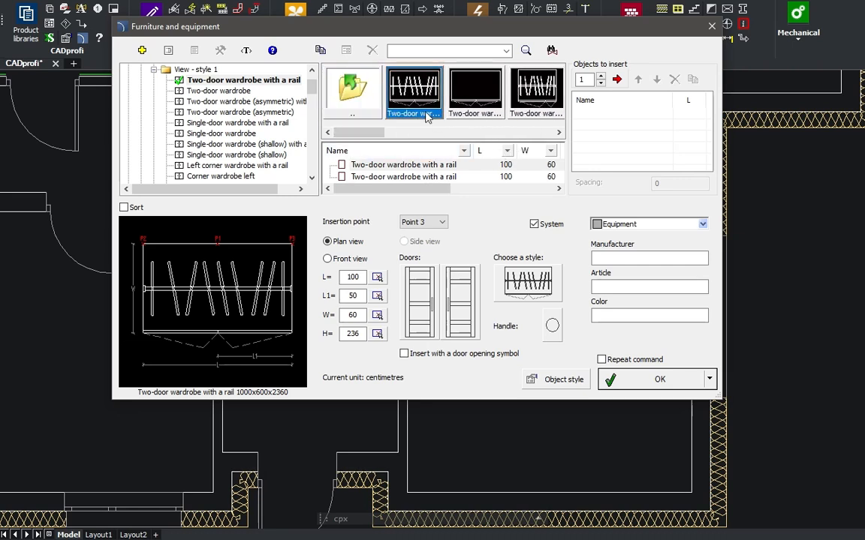
Change both wardrobe doors to the framed design that comes first in the second row of door designs
left_click(415, 282)
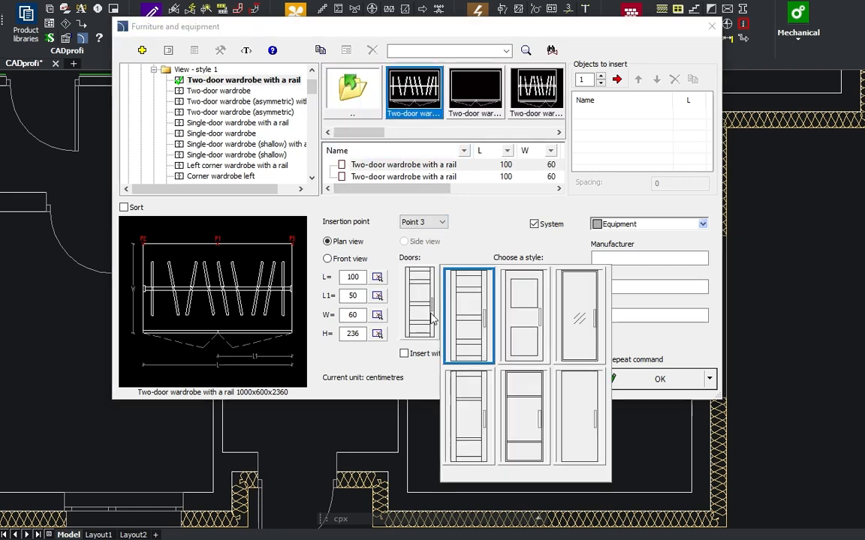
left_click(467, 410)
left_click(463, 332)
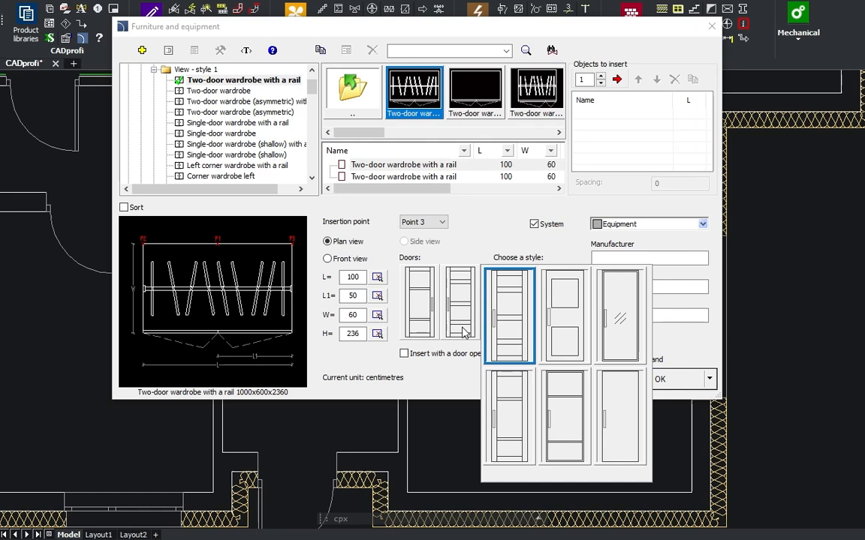
left_click(504, 426)
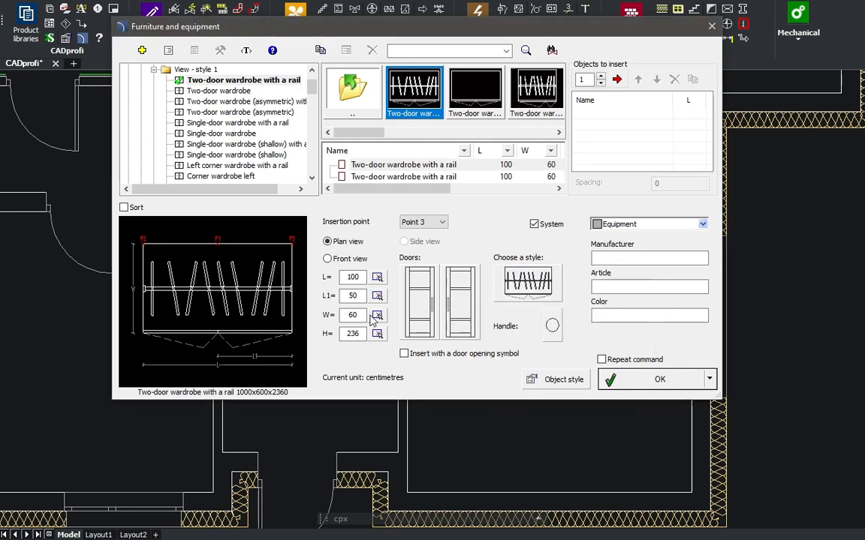
Preview the wardrobe in front view, return to plan view, and check its style option
left_click(327, 259)
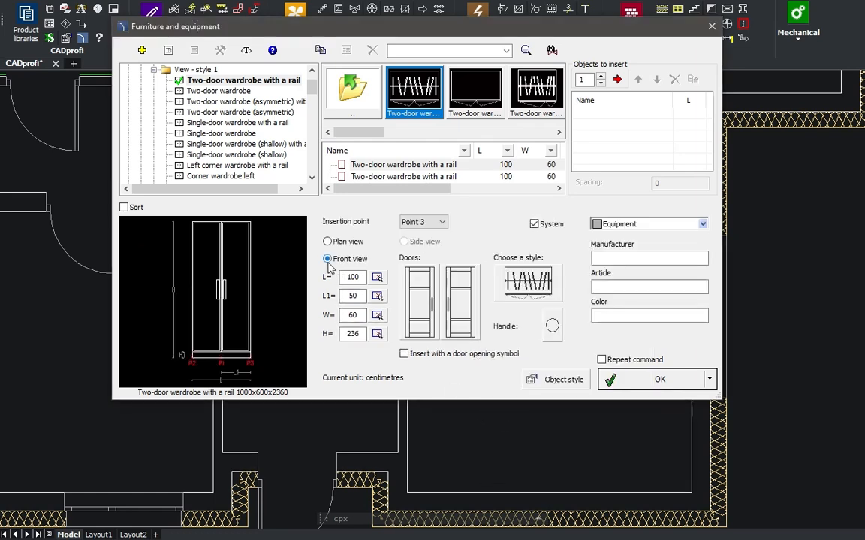
left_click(328, 242)
left_click(528, 282)
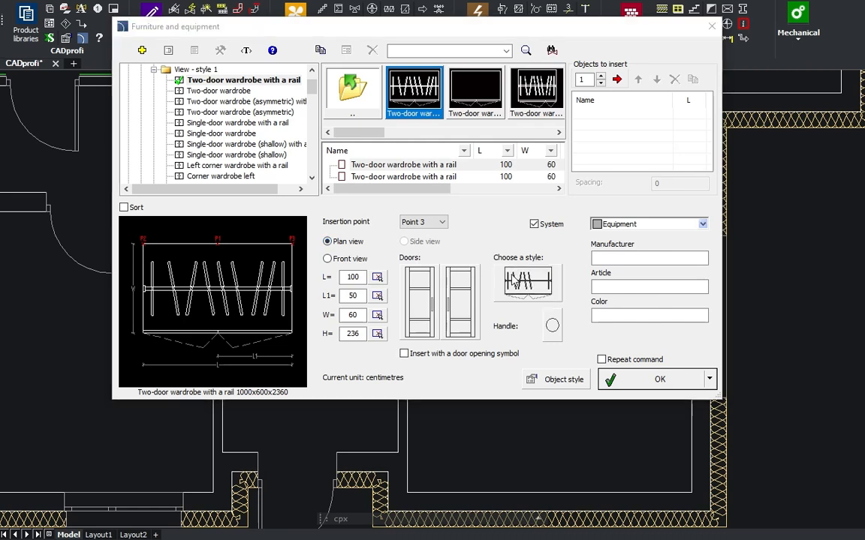
left_click(668, 316)
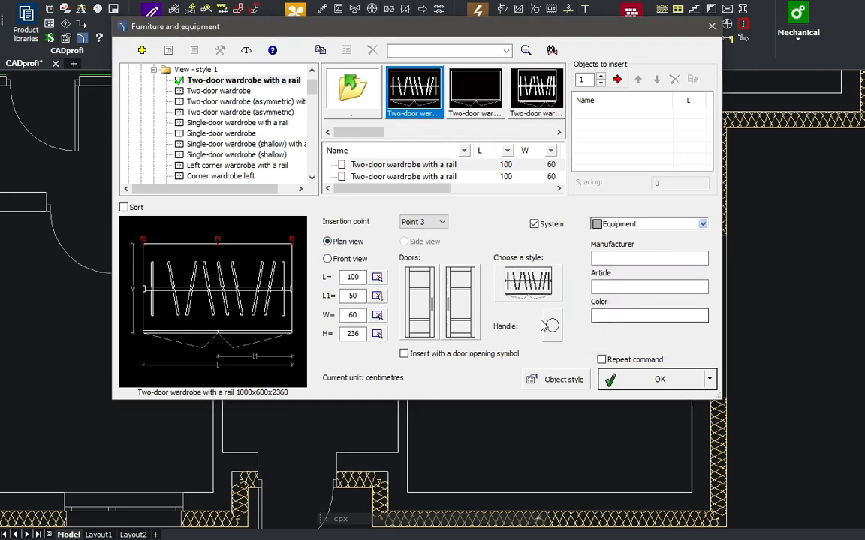
Give the two-door wardrobe with a rail a round handle and insertion Point 3, and check the enlarged plan preview
left_click(551, 325)
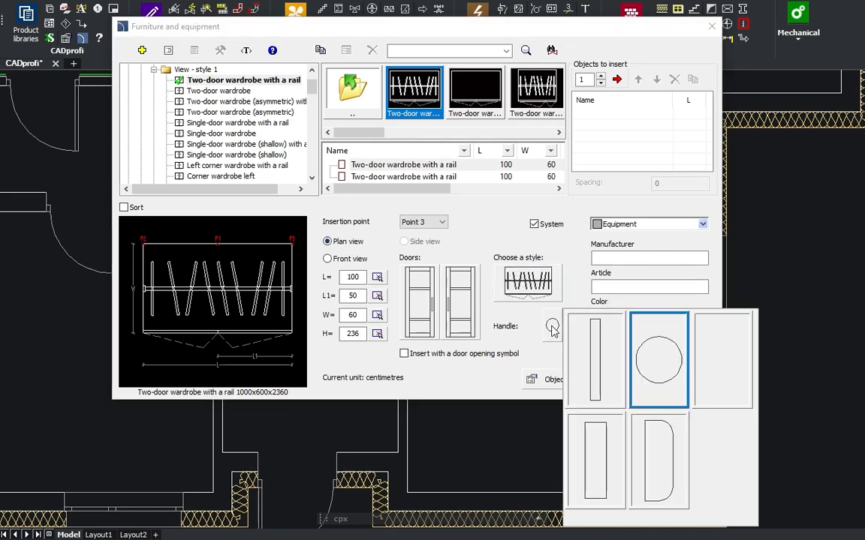
left_click(652, 353)
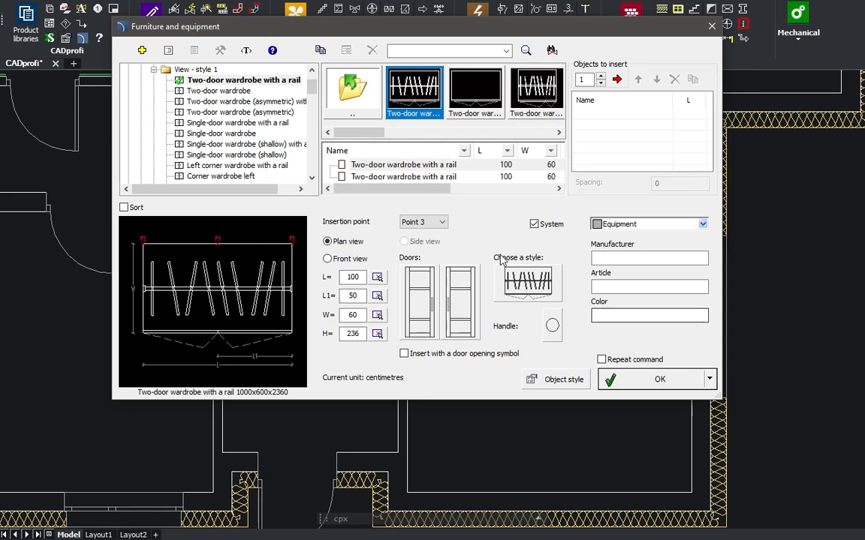
left_click(442, 223)
left_click(420, 250)
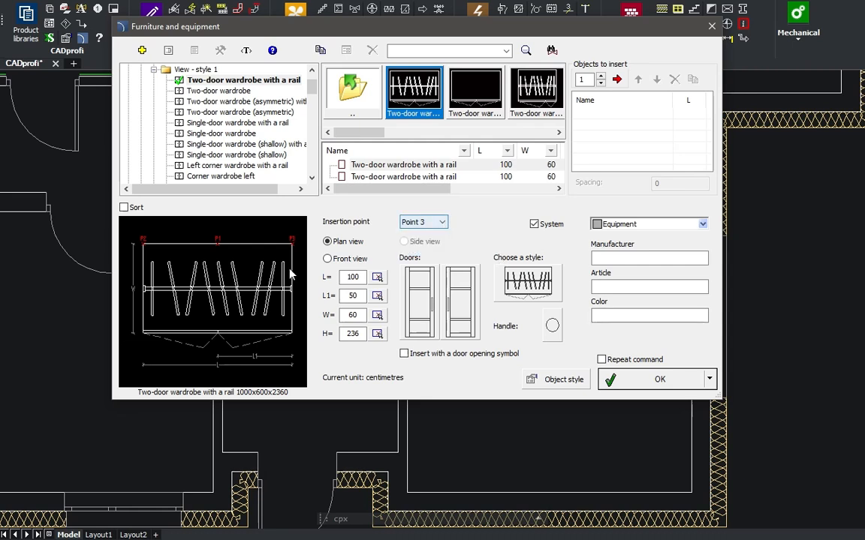
left_click(212, 294)
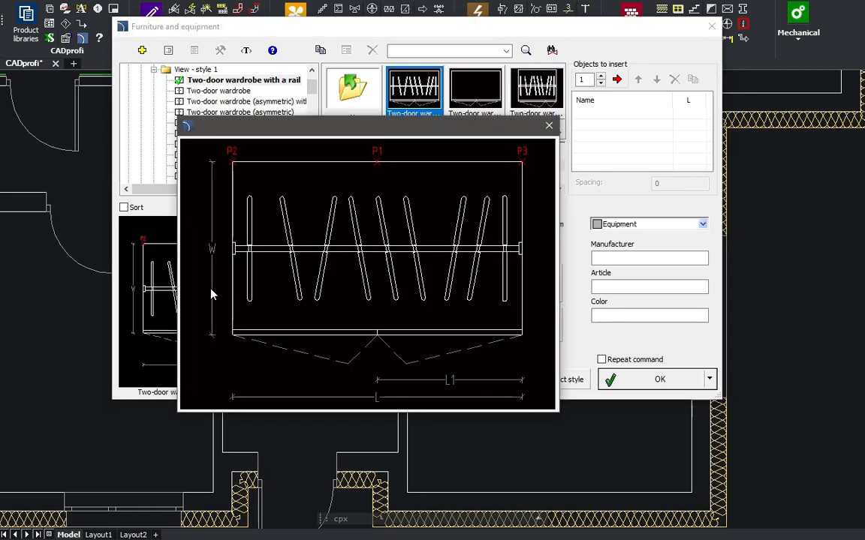
left_click(549, 127)
Insert the wardrobe in the upper-right corner of the right-hand room, rotated parallel to the upper wall
left_click(653, 379)
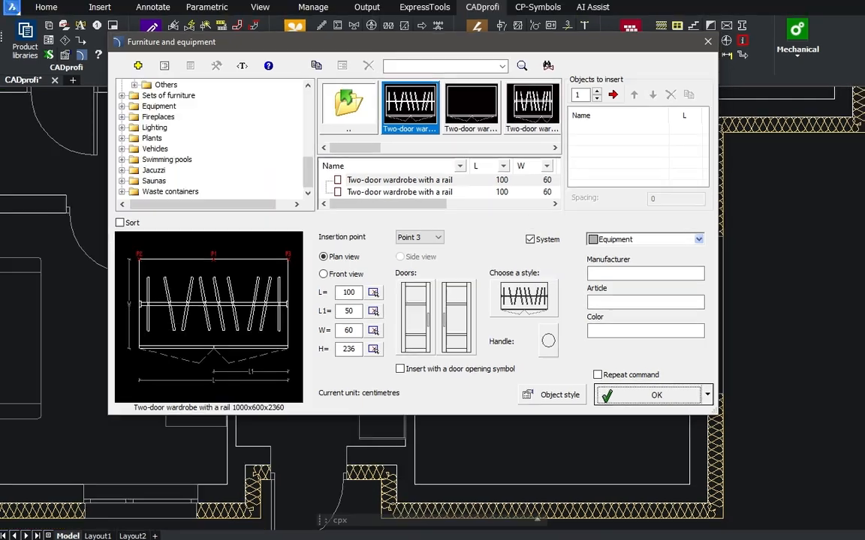
left_click(689, 110)
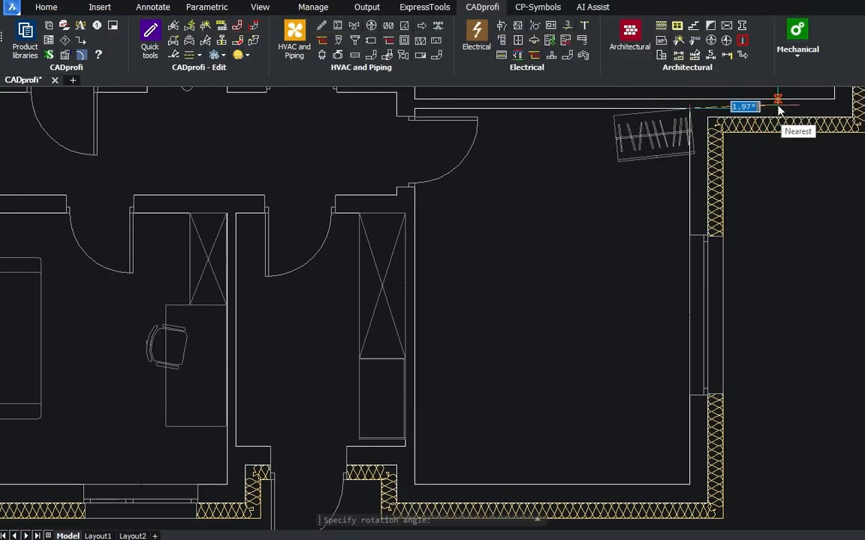
left_click(735, 109)
Edit the placed wardrobe to include the door opening symbol
double_click(629, 132)
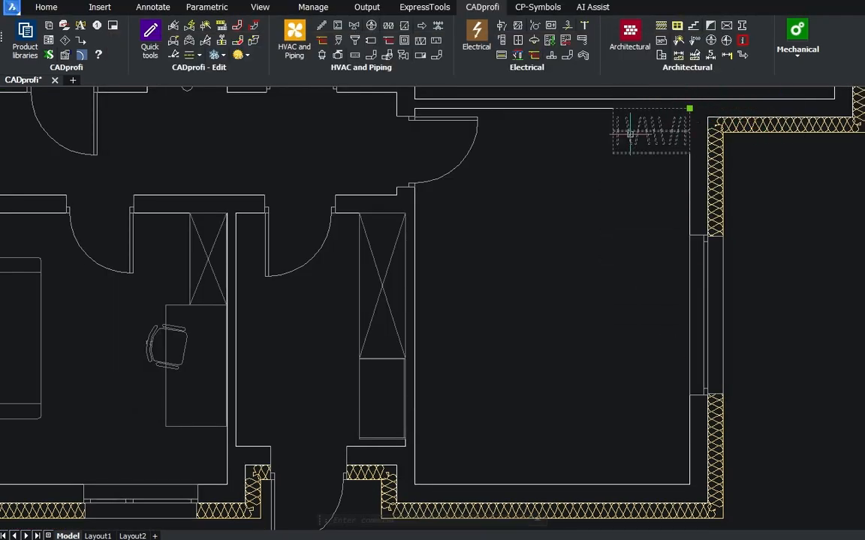
left_click(678, 133)
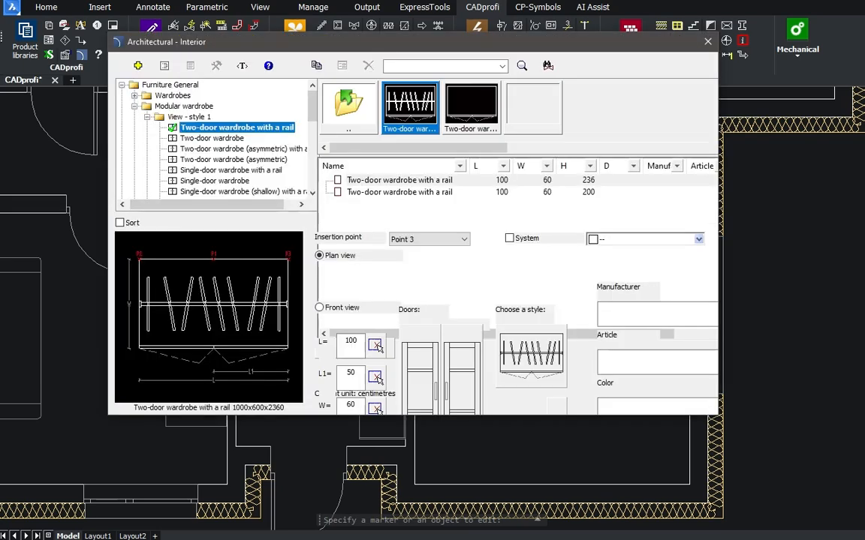
left_click(400, 369)
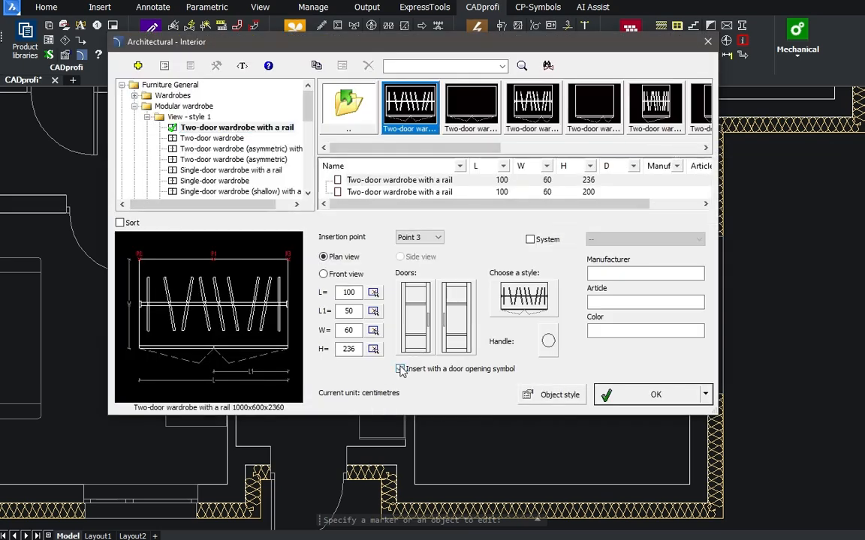
left_click(642, 395)
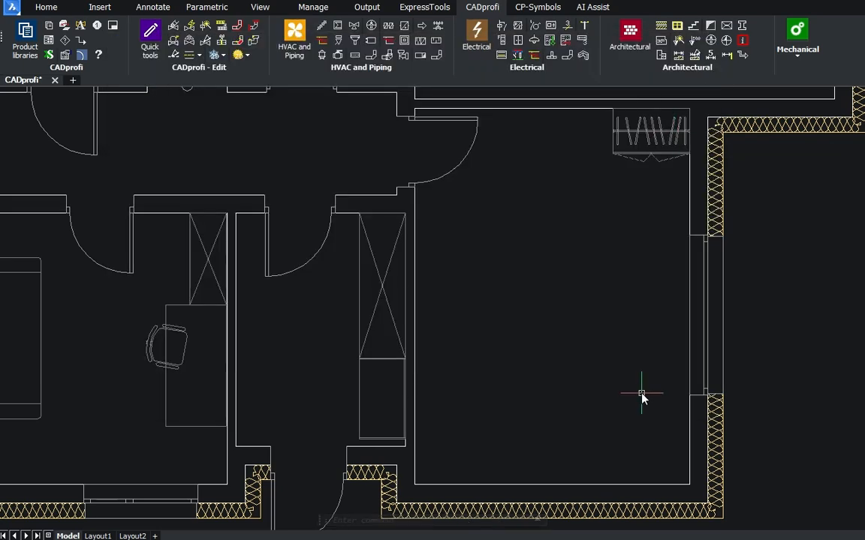
Start a hipped roof and take its width W1 of 974 cm from the building's lower and upper outer wall edges
scroll(642, 395, "down", 2)
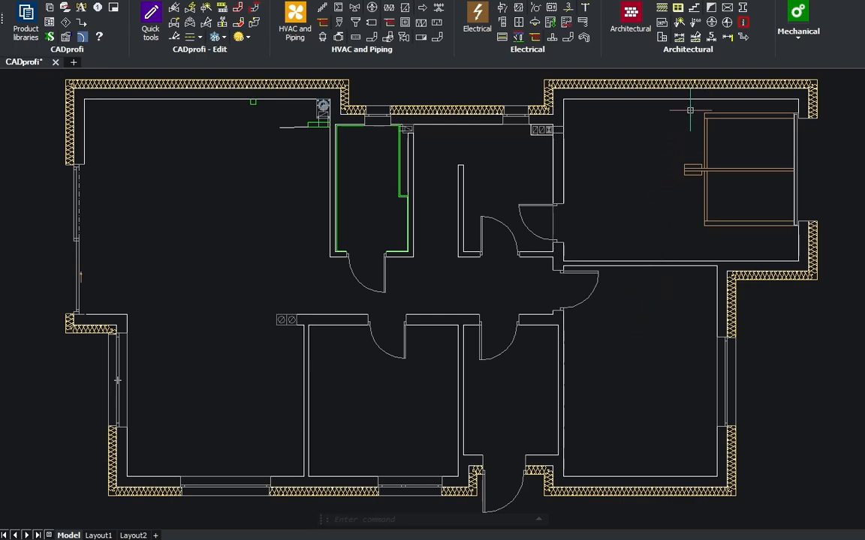
left_click(660, 8)
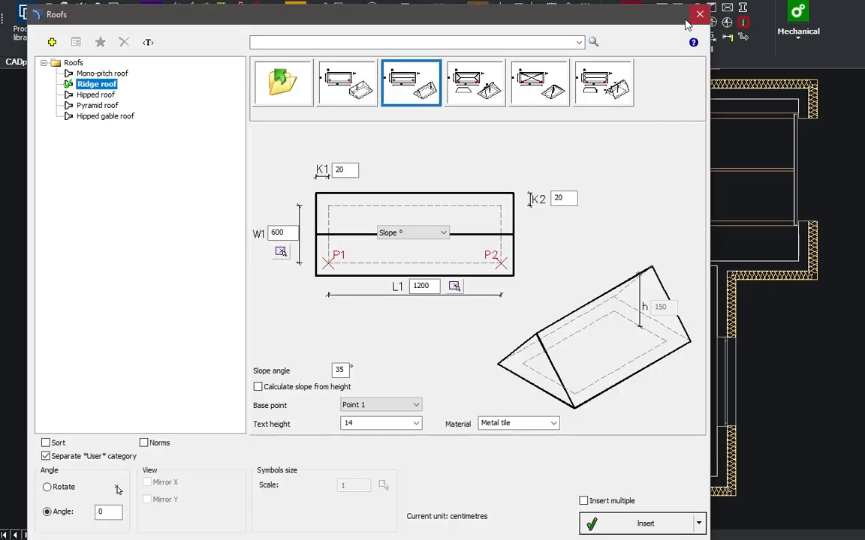
left_click(98, 97)
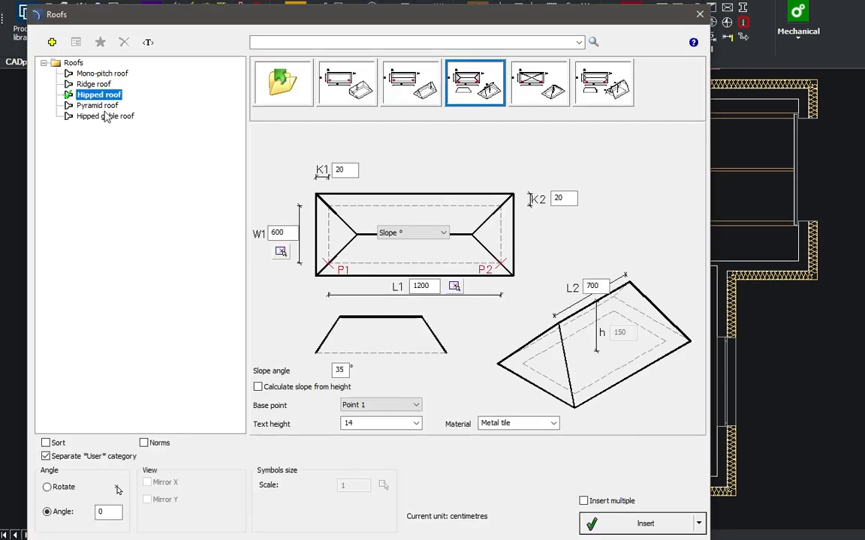
left_click(281, 252)
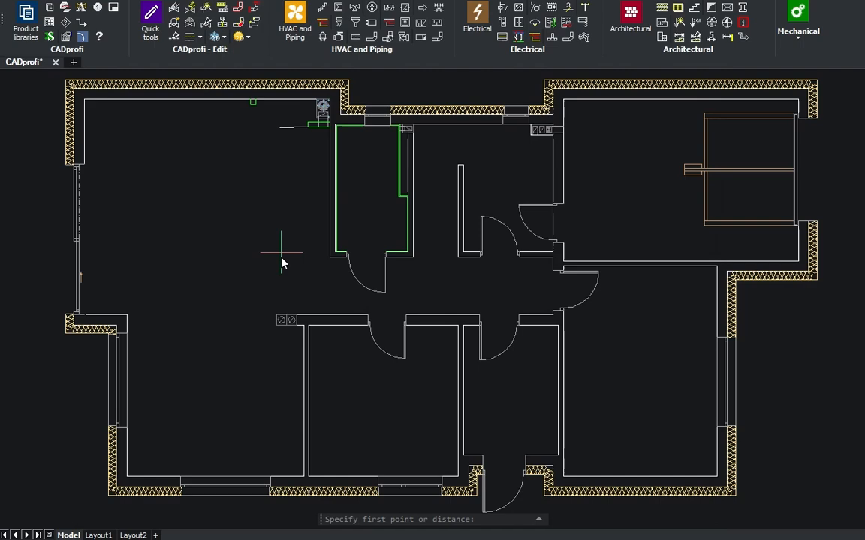
left_click(108, 495)
left_click(111, 83)
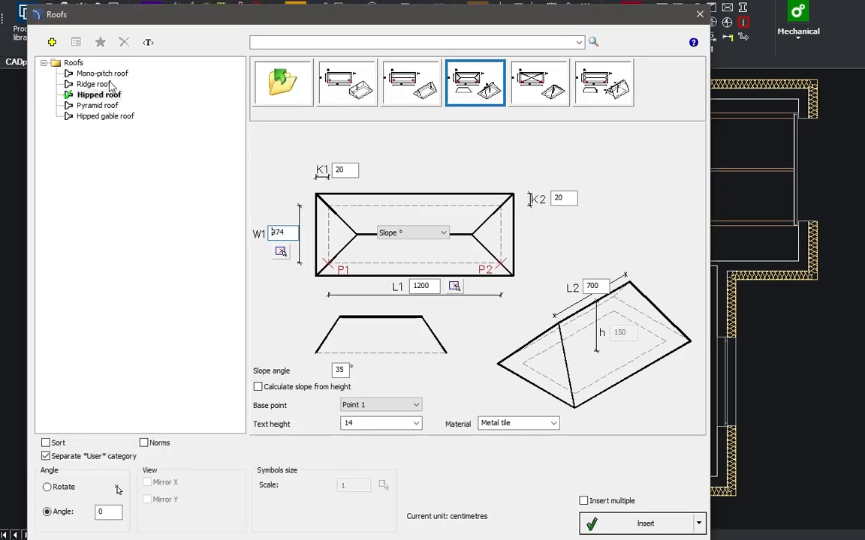
Take the hipped roof's length L1 of 1760 cm between the building's upper-left and upper-right outer corners
left_click(454, 288)
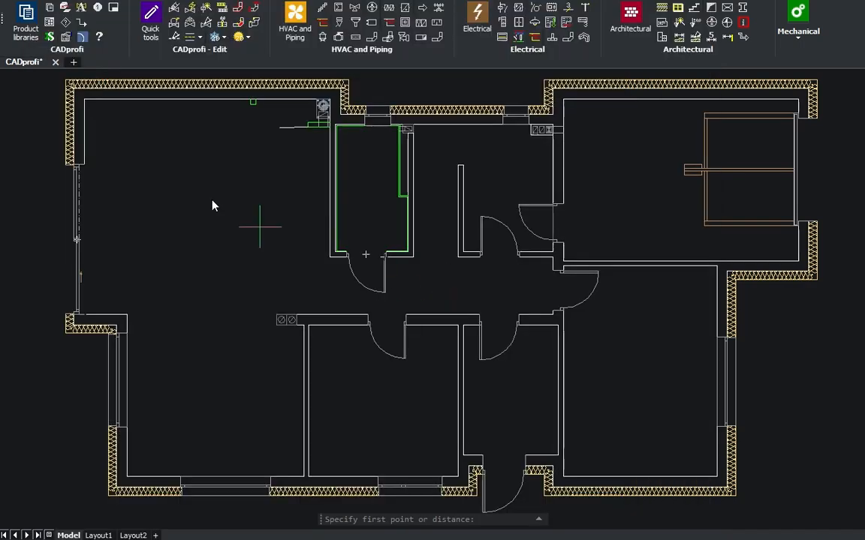
left_click(66, 81)
left_click(821, 85)
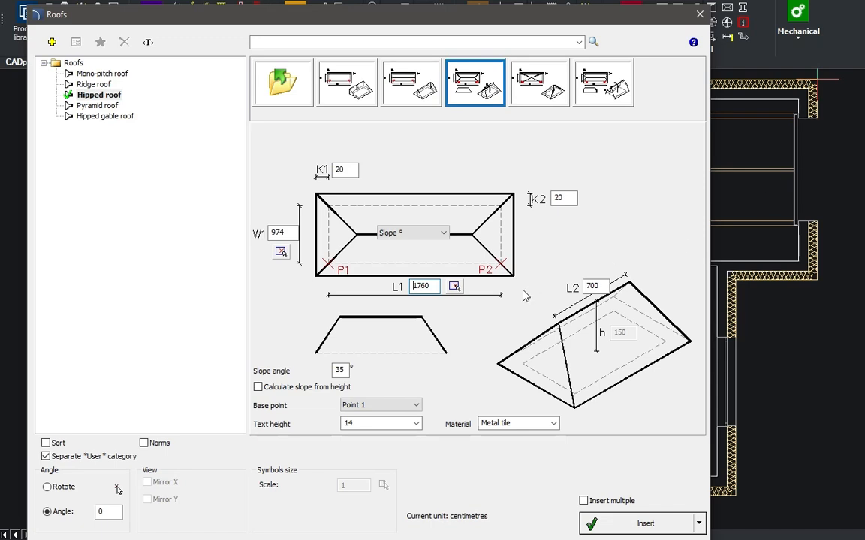
Set the hipped roof to be rotated on placement, with base Point 1 and Ceramic tile as the material
left_click(47, 488)
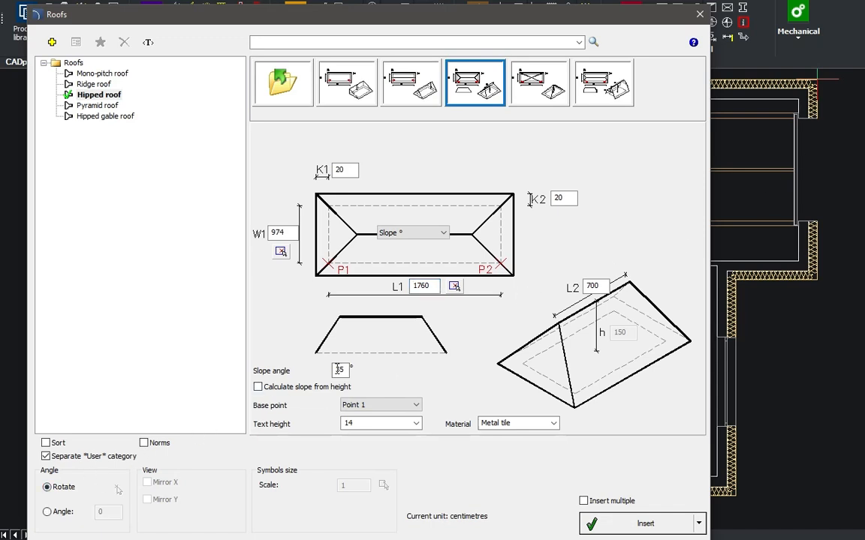
left_click(406, 406)
left_click(412, 418)
left_click(553, 423)
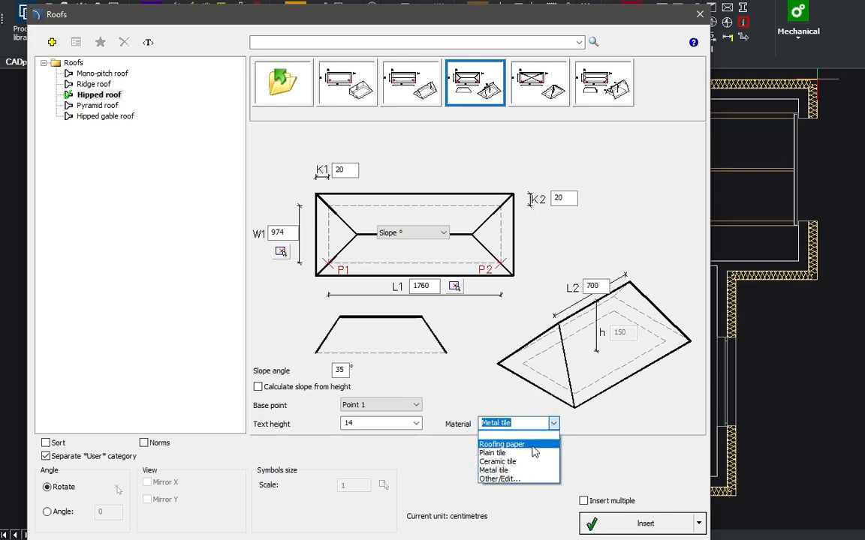
left_click(509, 455)
Insert the hipped roof at the building's upper-right outer corner, rotated 180° to cover the floor plan
left_click(623, 523)
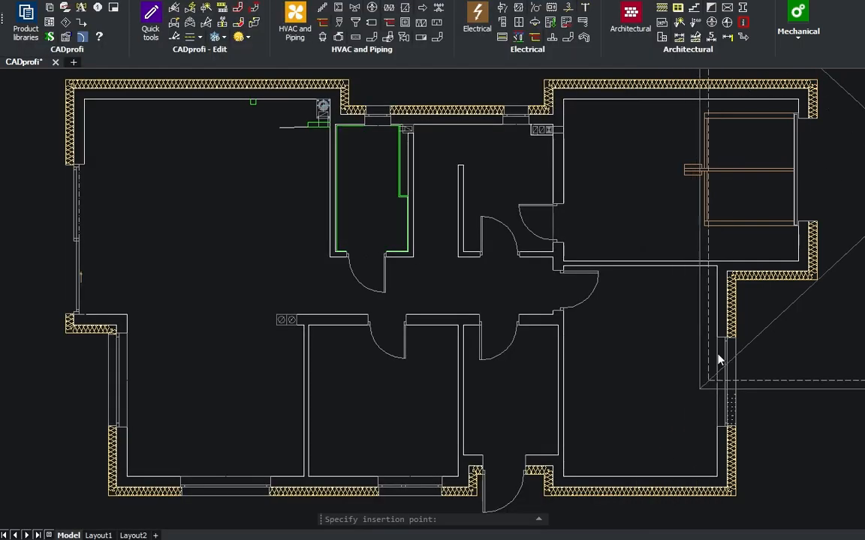
left_click(819, 88)
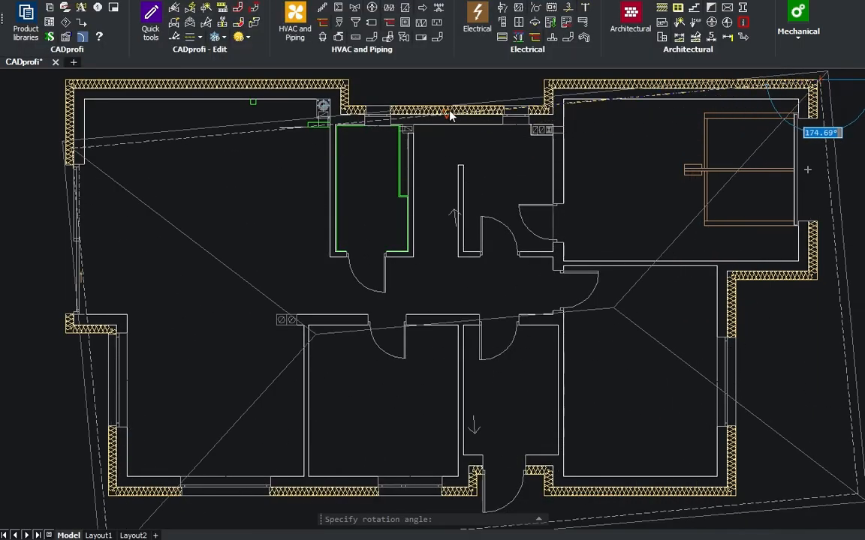
left_click(482, 120)
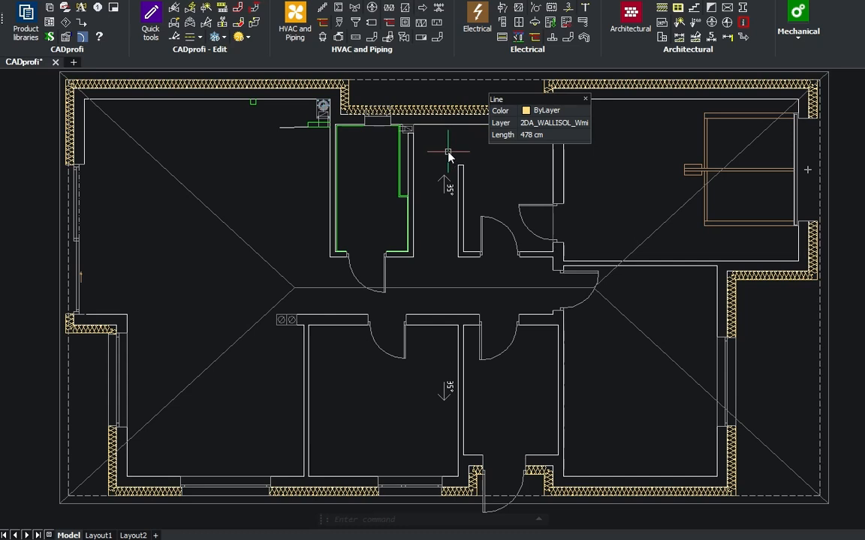
Edit the placed hipped roof, setting K1 and K2 to 40 cm and the text height to 20
left_click(213, 34)
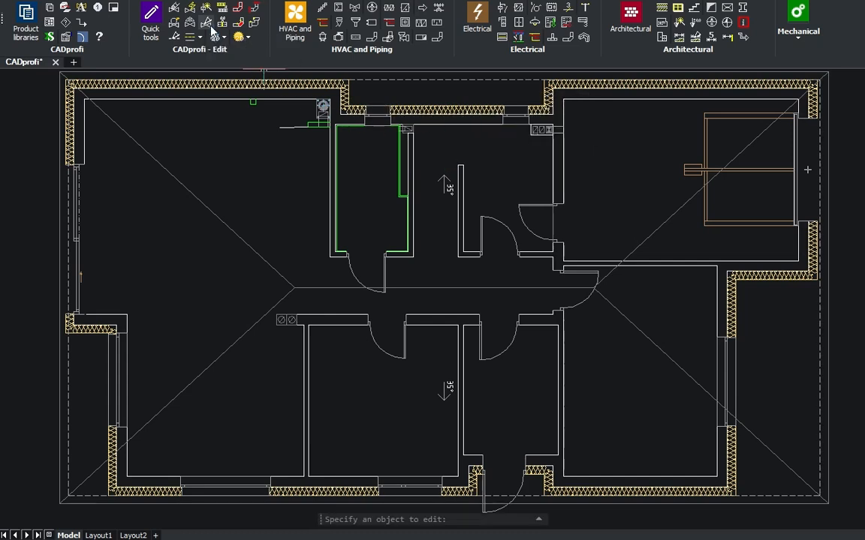
left_click(182, 188)
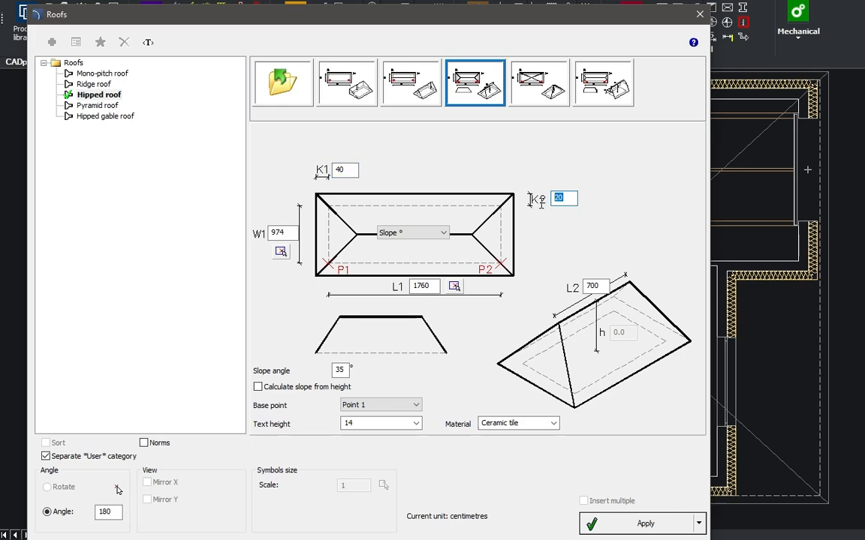
left_click(415, 423)
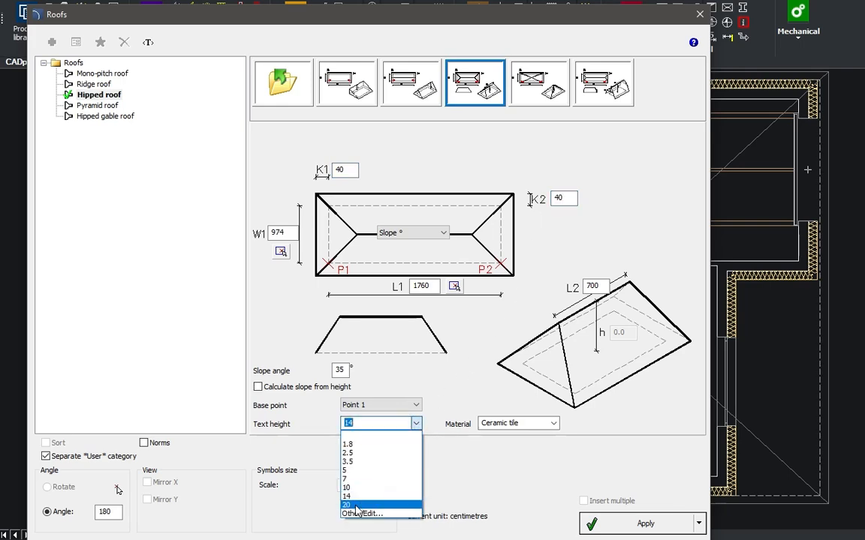
left_click(355, 507)
left_click(632, 527)
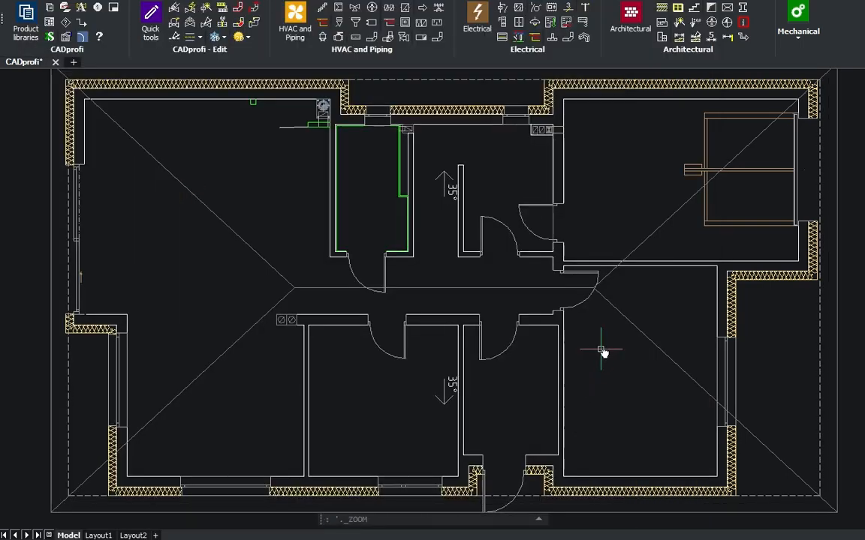
Insert a 46 x 75 roof hatch with number 8 and mark RH near the upper-left corner of the upper-right room
scroll(600, 349, "up", 2)
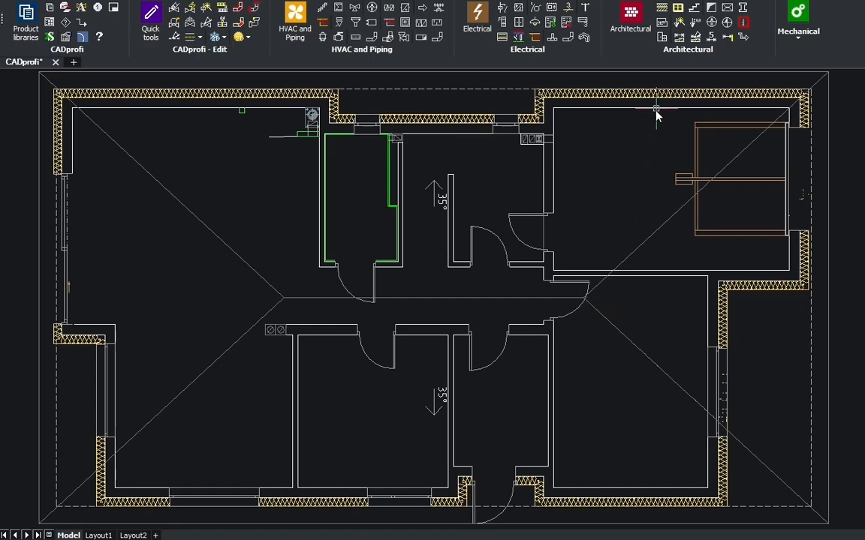
left_click(678, 9)
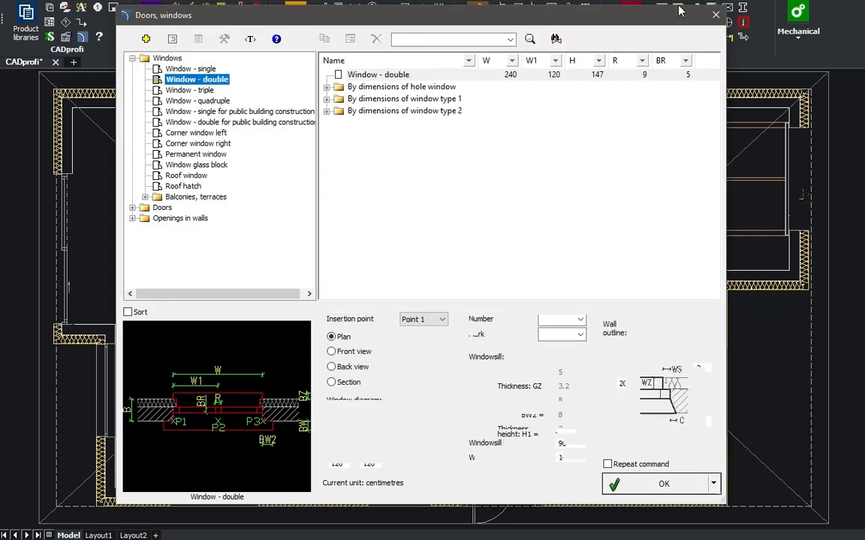
left_click(194, 187)
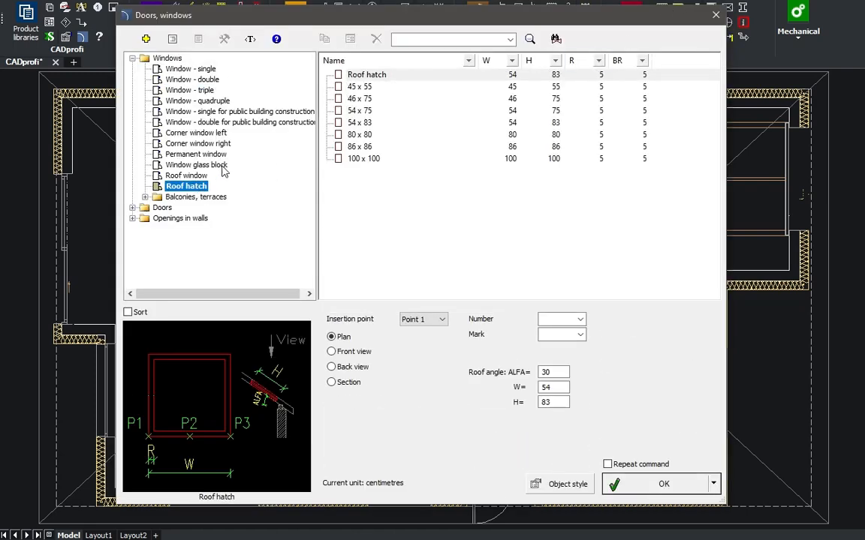
left_click(361, 98)
left_click(556, 319)
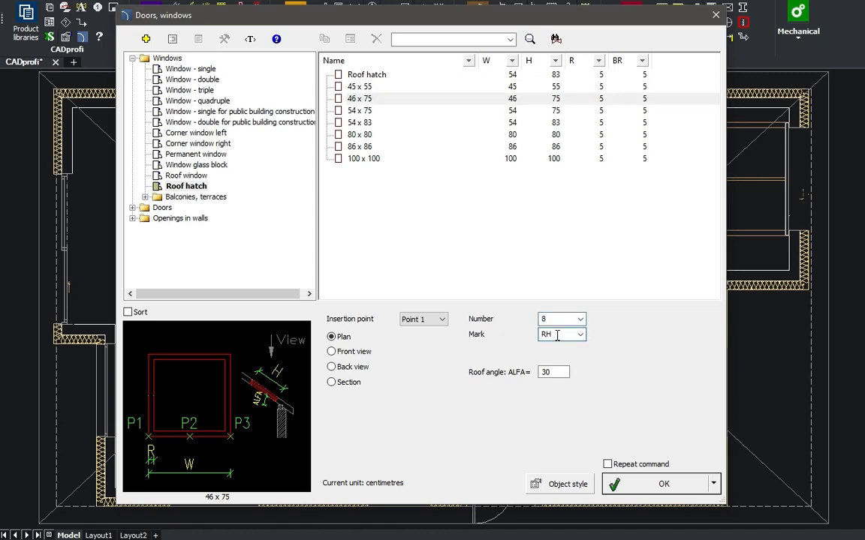
left_click(639, 484)
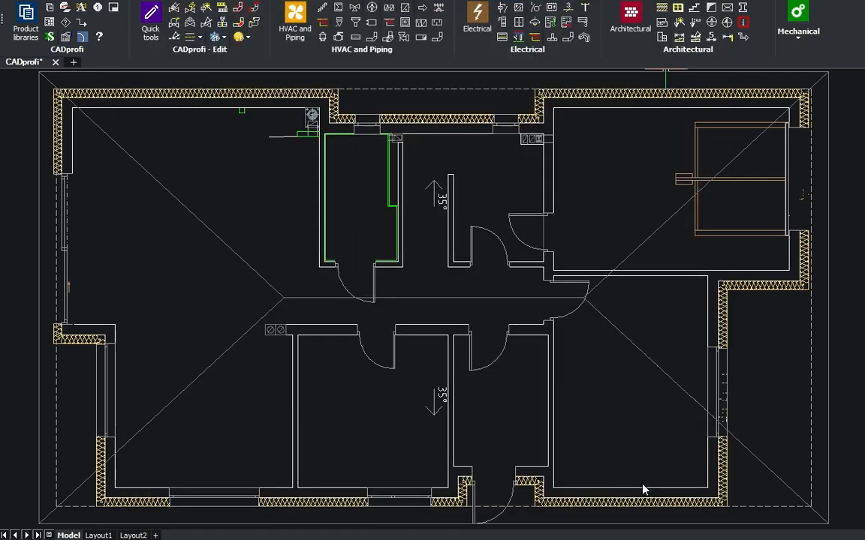
left_click(564, 150)
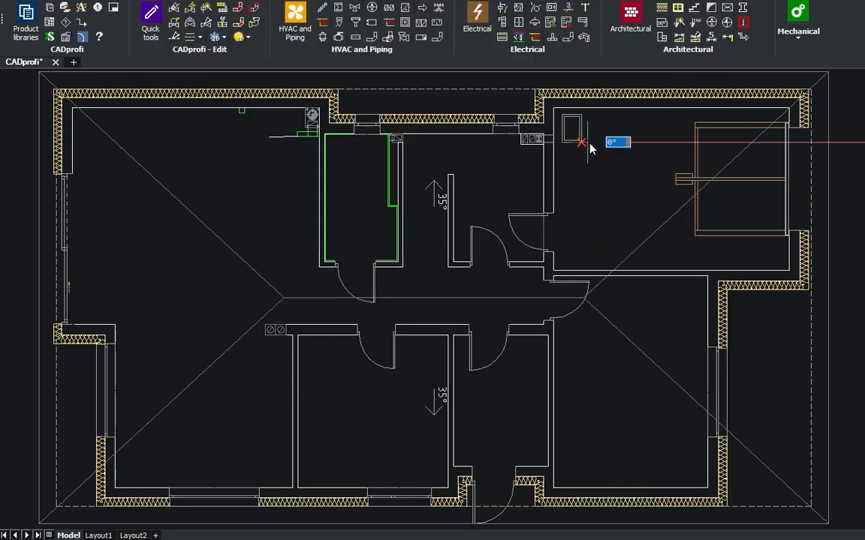
Insert a 78 x 118 roof window with number 9 in the lower-left corner of the lower-right room
left_click(678, 8)
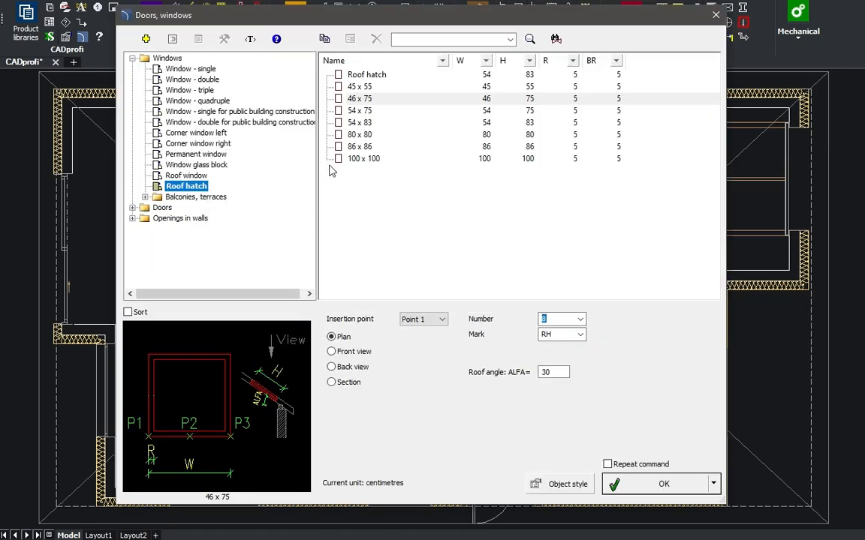
left_click(187, 175)
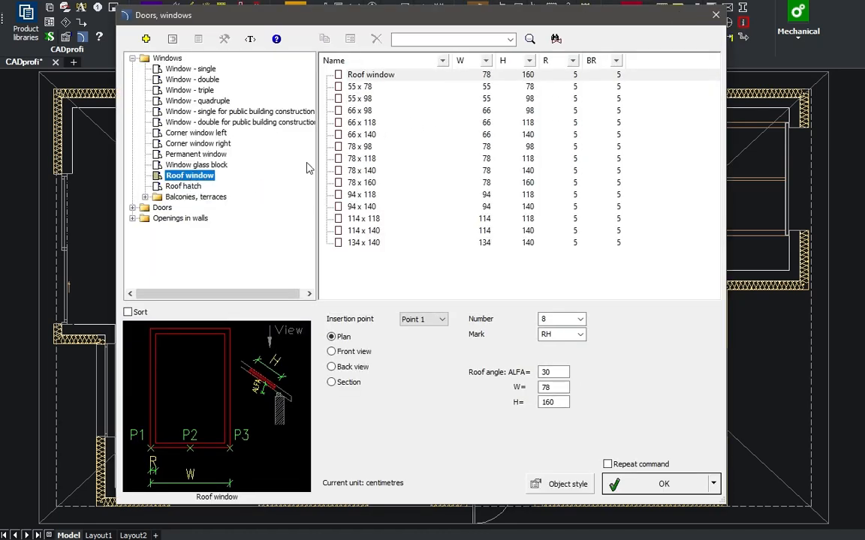
left_click(370, 159)
left_click(551, 318)
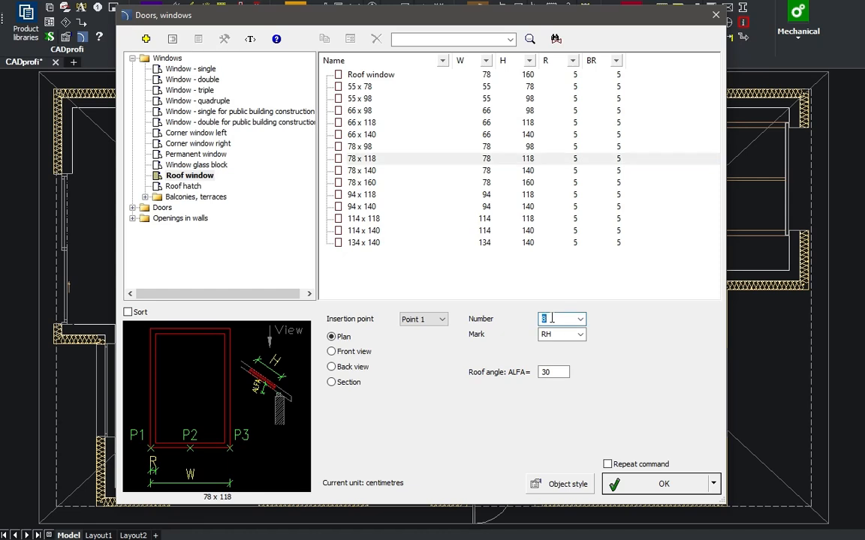
type("9")
left_click(562, 335)
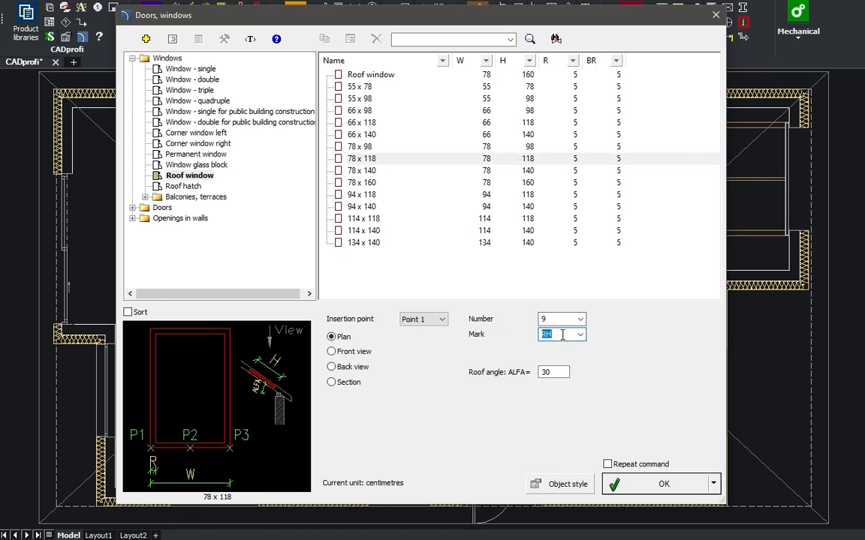
key("Return")
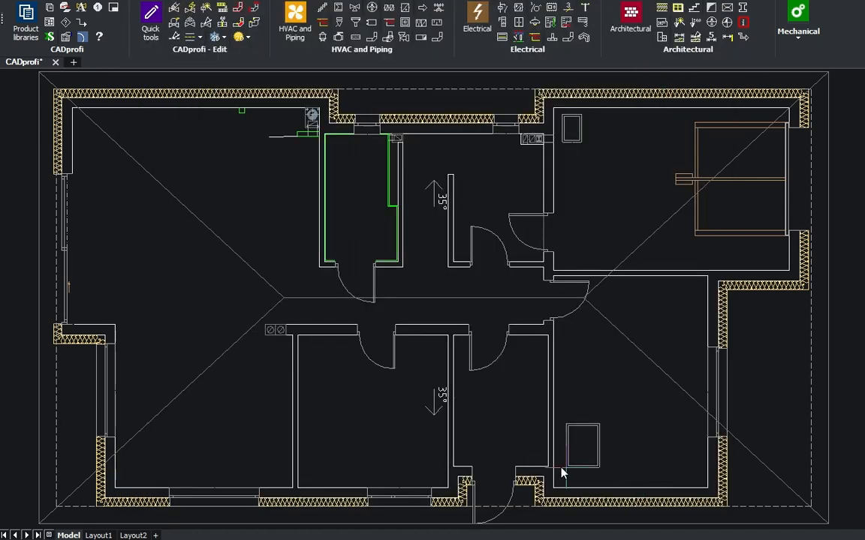
left_click(562, 484)
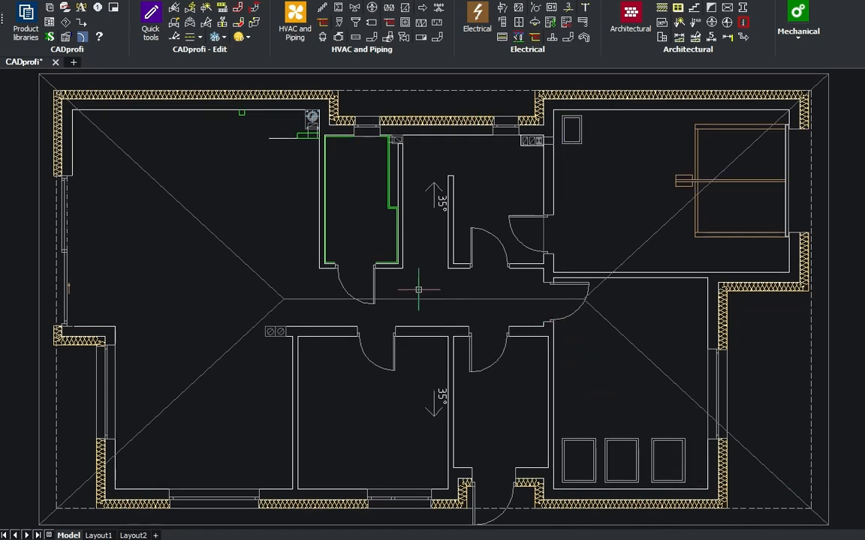
Hide the hipped roof, leaving the floor plan, roof hatch and roof windows in view
left_click(84, 10)
left_click(168, 192)
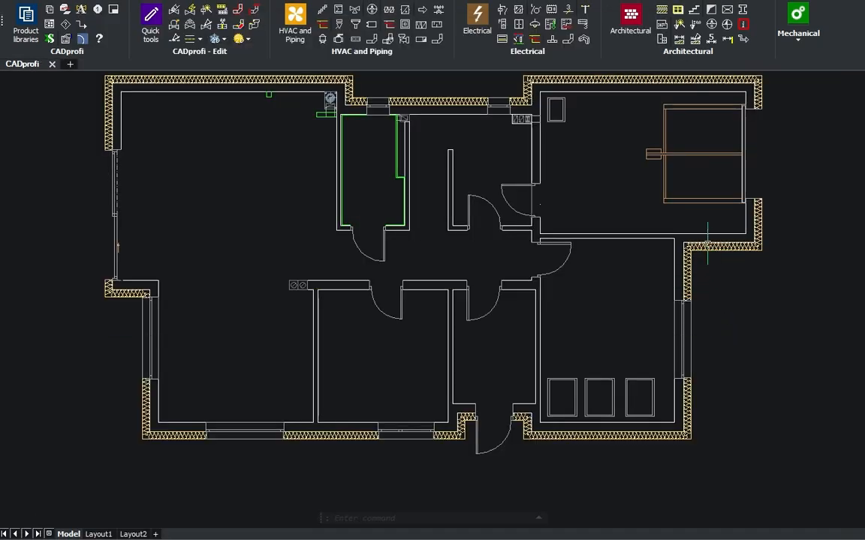
Start architectural dimensioning with the CP_ADIM_CM_CM_50 dimension style
left_click(678, 43)
left_click(297, 179)
left_click(255, 197)
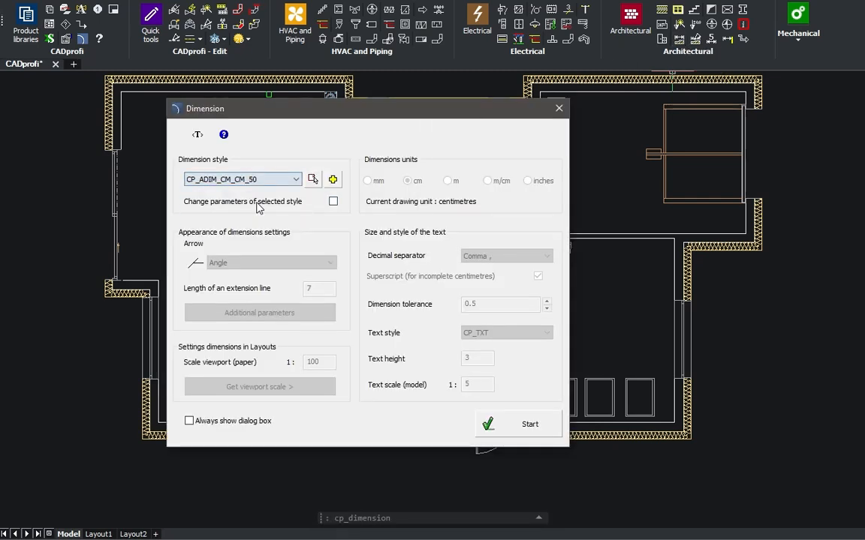
left_click(488, 425)
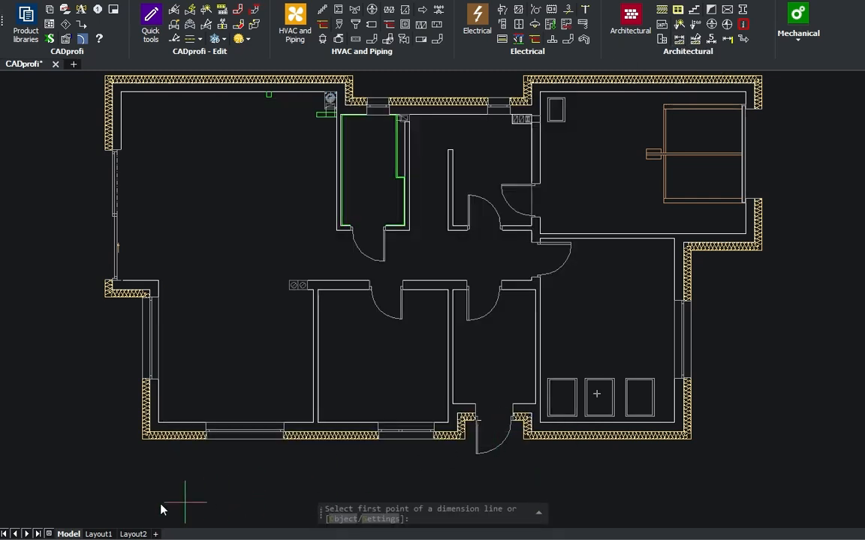
Dimension the building's overall width between its left and right outer corners on a horizontal line below the plan
left_click(77, 506)
left_click(767, 512)
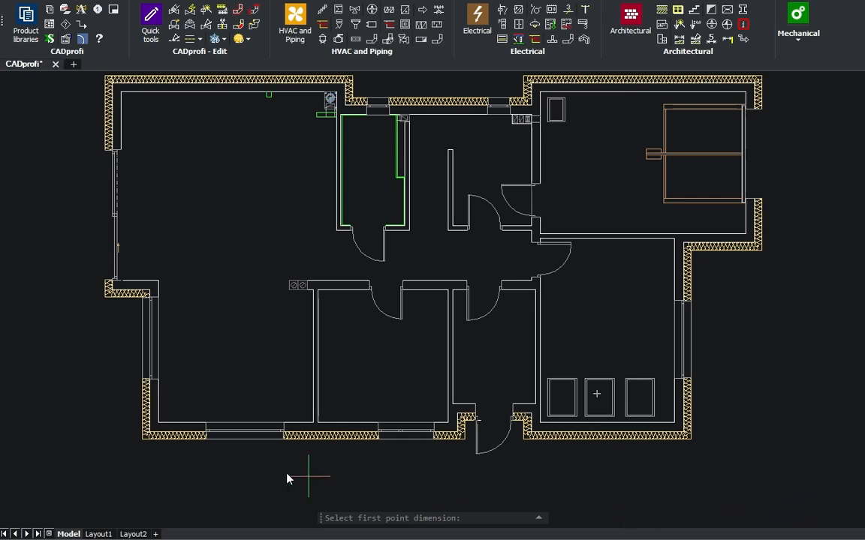
left_click(105, 295)
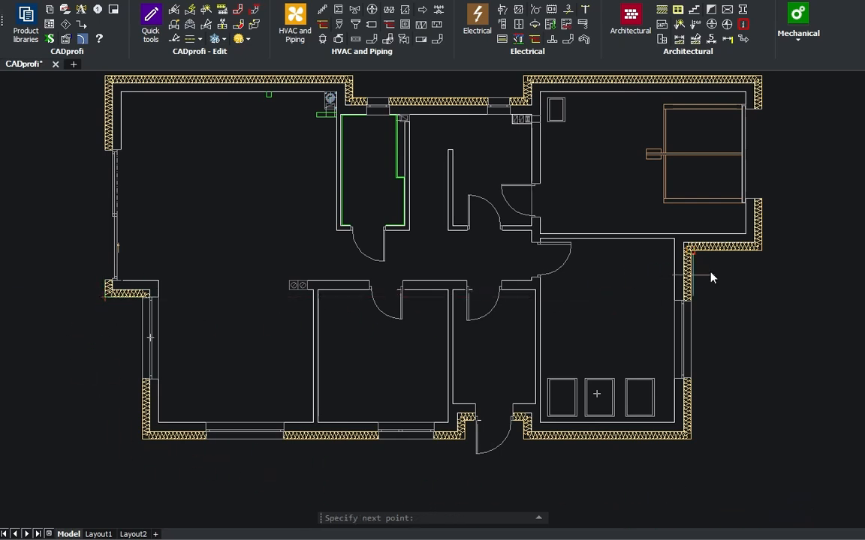
left_click(760, 256)
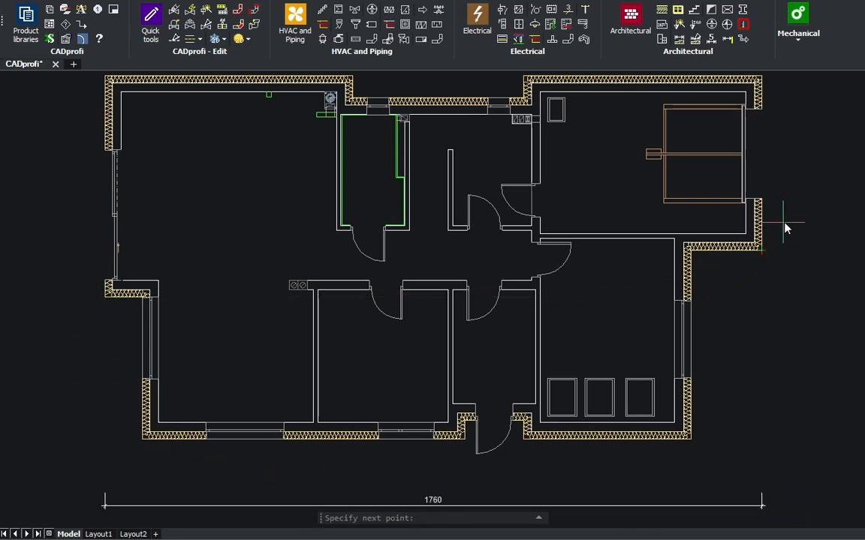
key("Escape")
Start a second horizontal dimension chain above the overall width, marking the outer and inner wall faces at the upper-left and lower-left corners
left_click(680, 37)
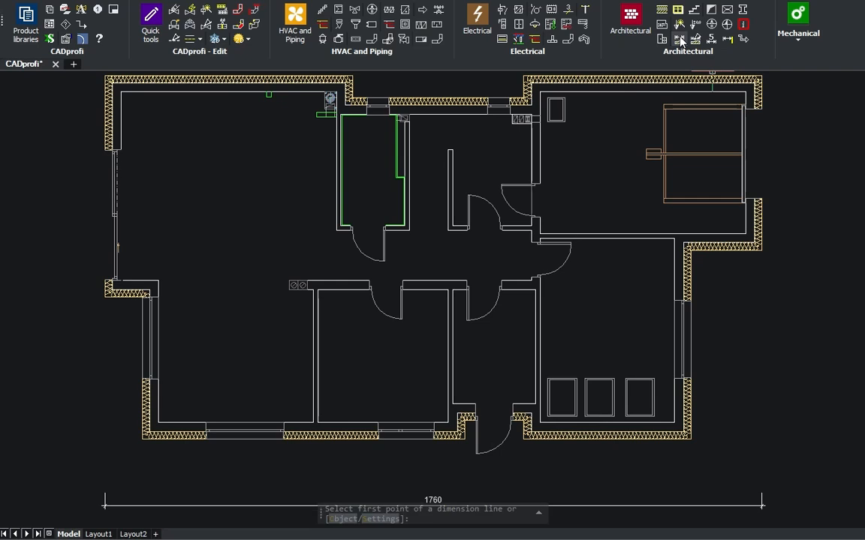
key("Return")
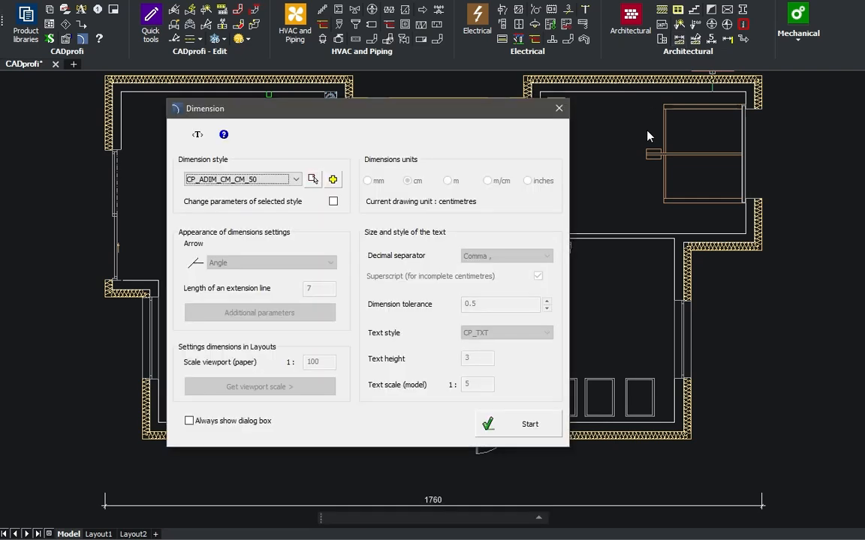
left_click(526, 431)
left_click(122, 499)
left_click(123, 498)
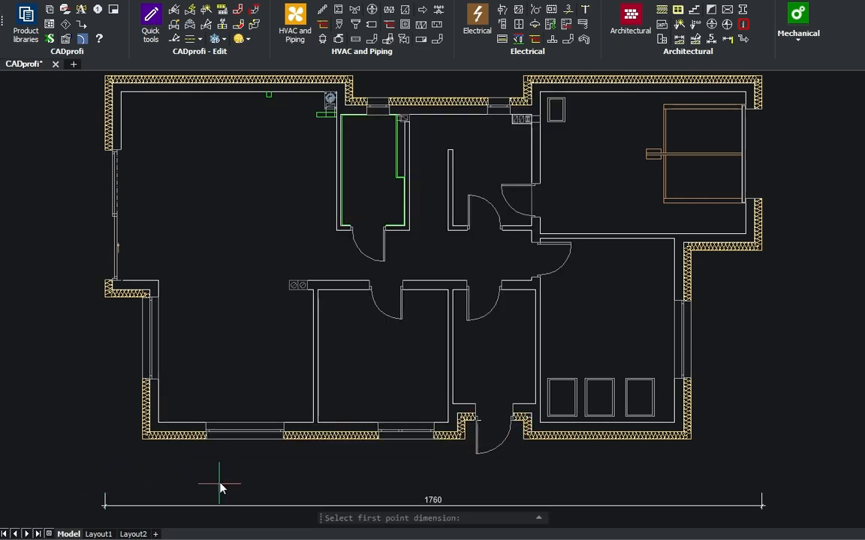
left_click(106, 77)
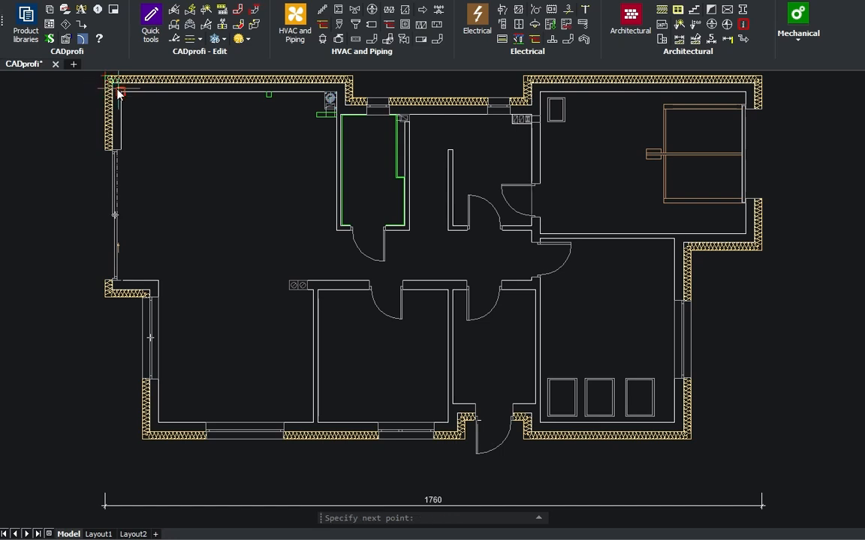
left_click(121, 101)
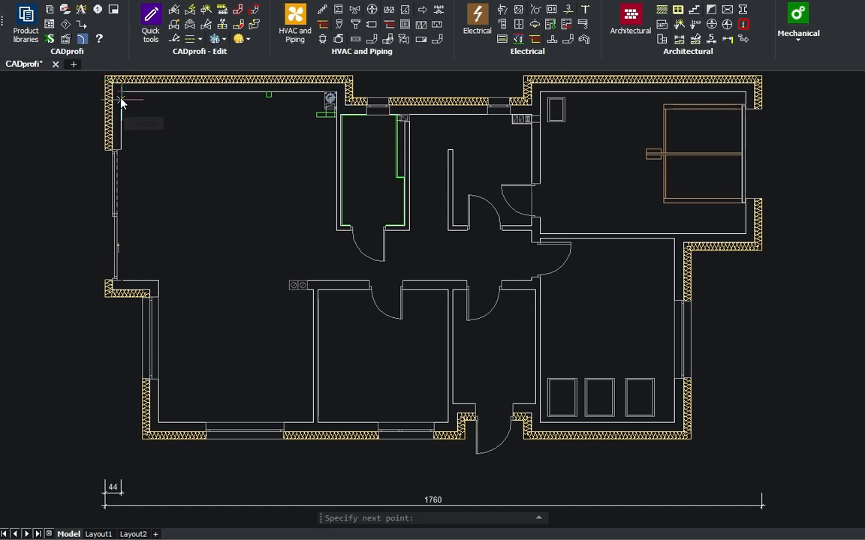
left_click(143, 434)
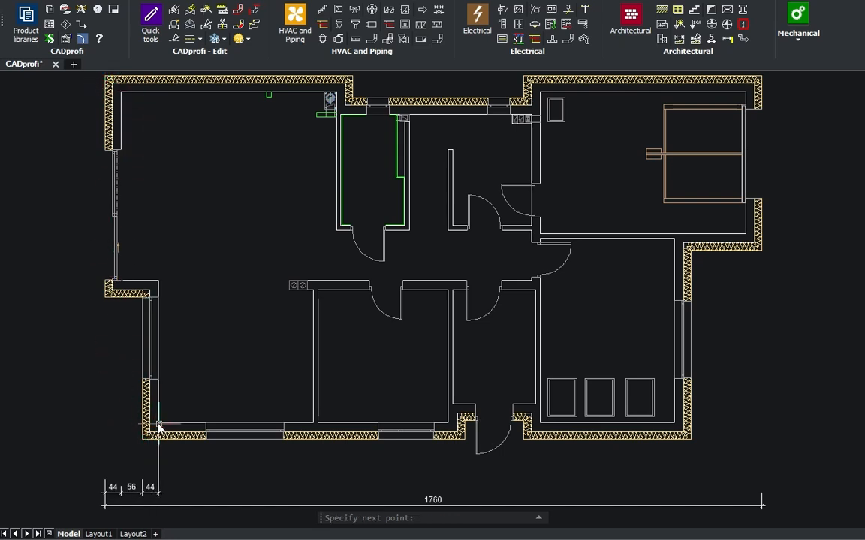
left_click(159, 422)
Continue the second chain through the entrance recess and lower-right room walls, and end it at the far-right outer corner
left_click(448, 423)
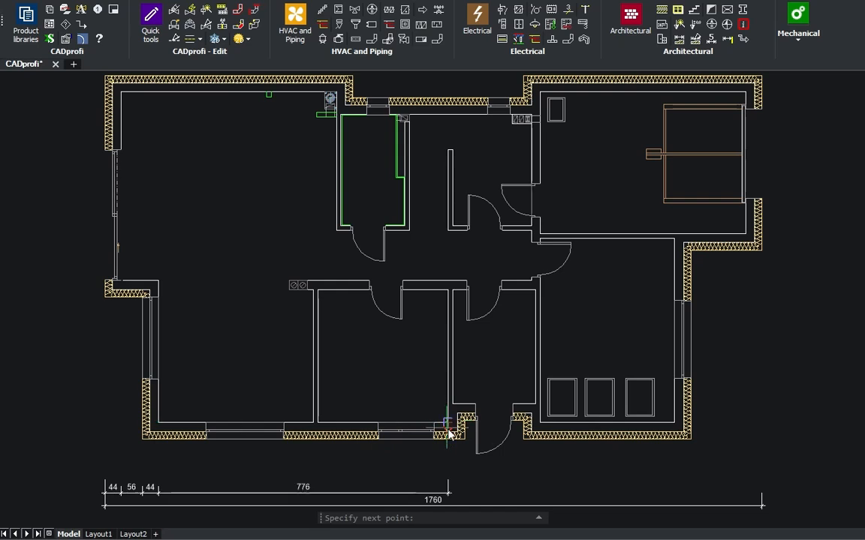
left_click(463, 443)
left_click(539, 424)
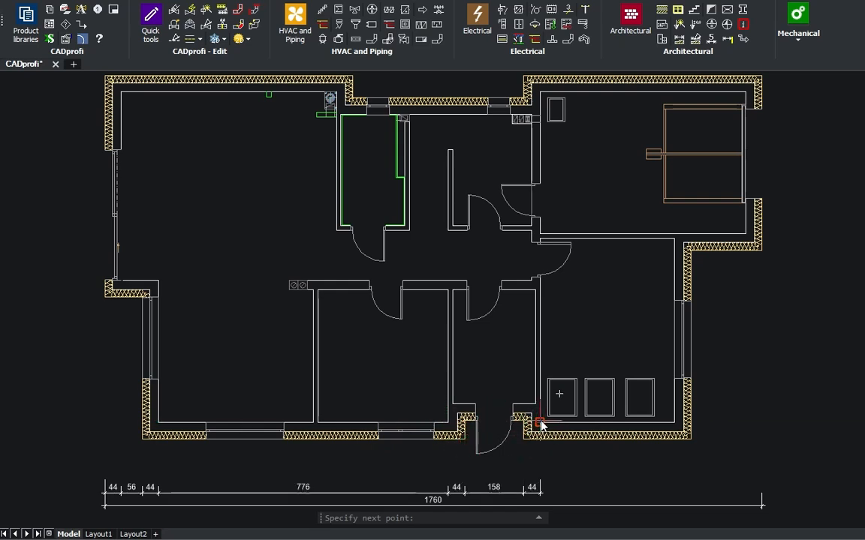
left_click(674, 423)
left_click(690, 443)
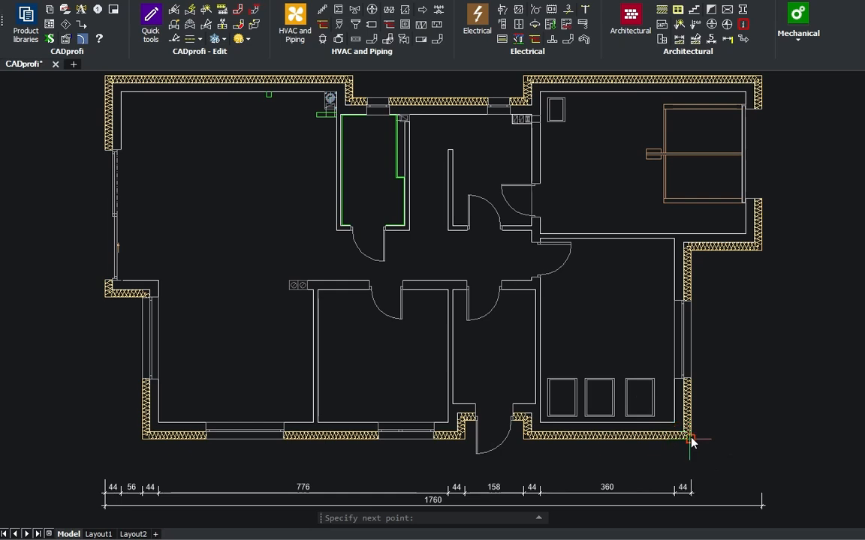
left_click(745, 235)
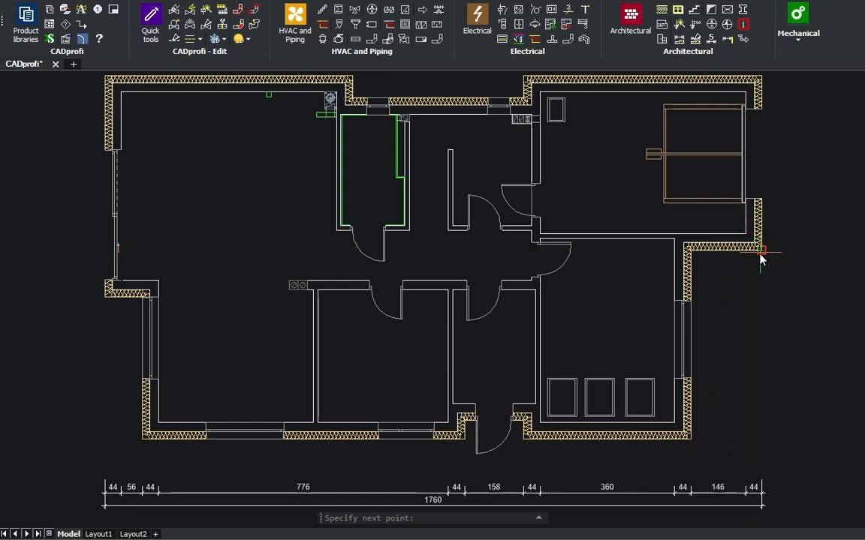
left_click(761, 258)
key("Return")
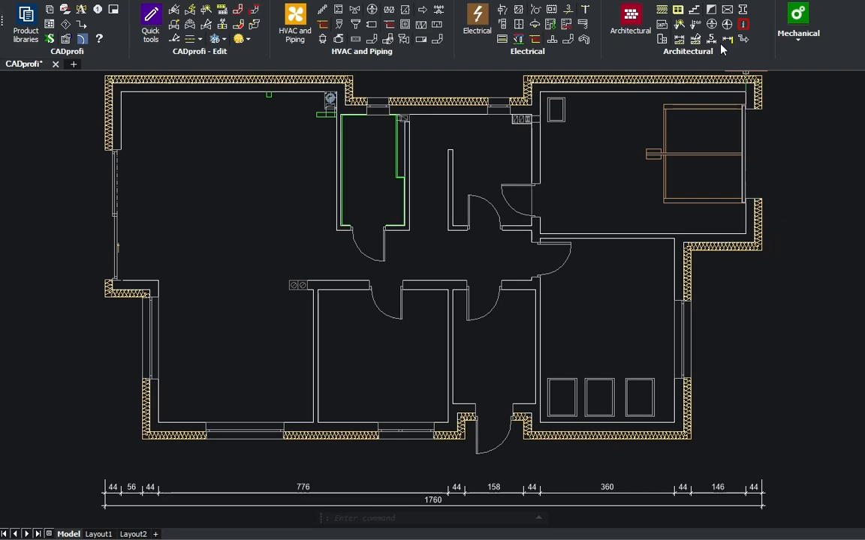
Start a third dimension chain above the second one in the same style, dimensioning the wall thickness at the upper-left corner
left_click(680, 40)
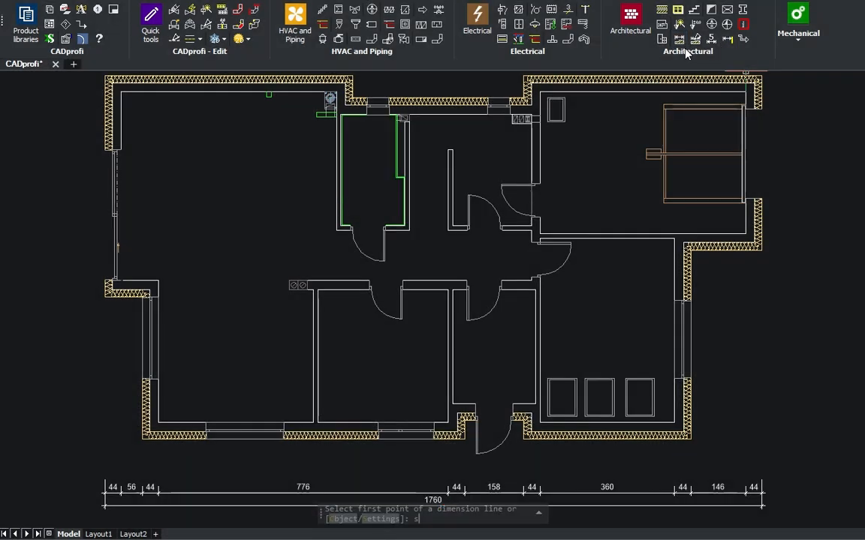
type("s")
key("Return")
left_click(498, 422)
left_click(106, 484)
left_click(239, 477)
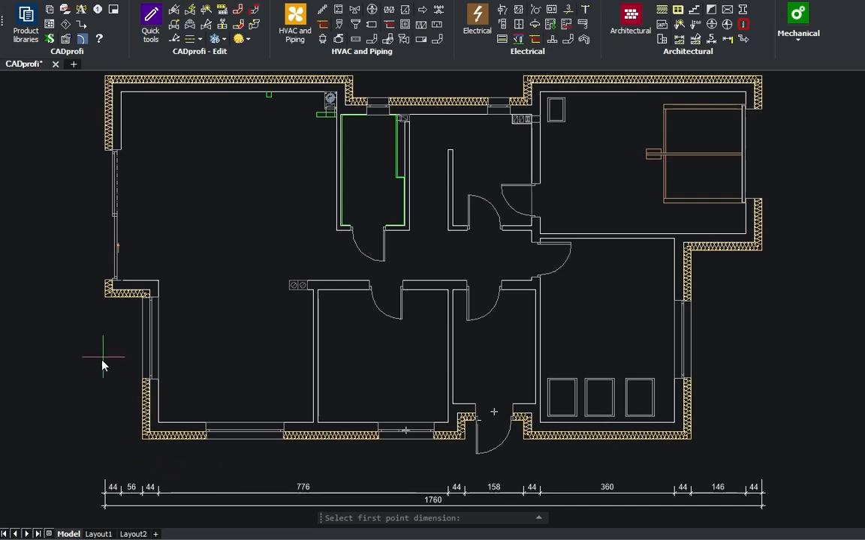
left_click(106, 77)
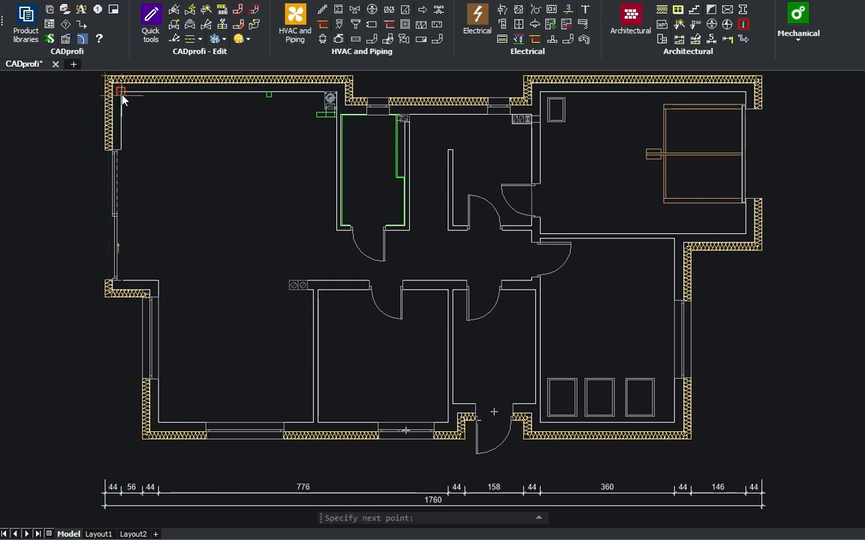
left_click(121, 92)
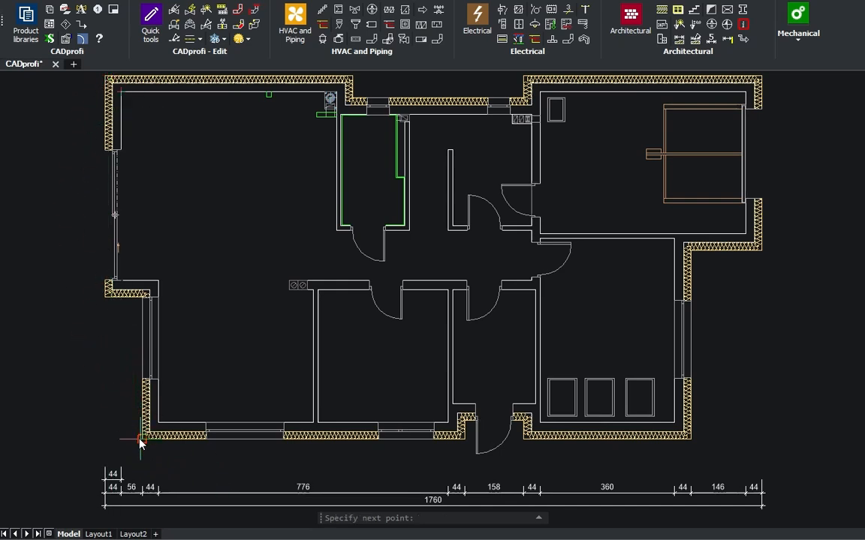
Extend the third chain across both edges of the two bottom-wall windows to the inner wall face beside the entrance
left_click(207, 422)
left_click(283, 424)
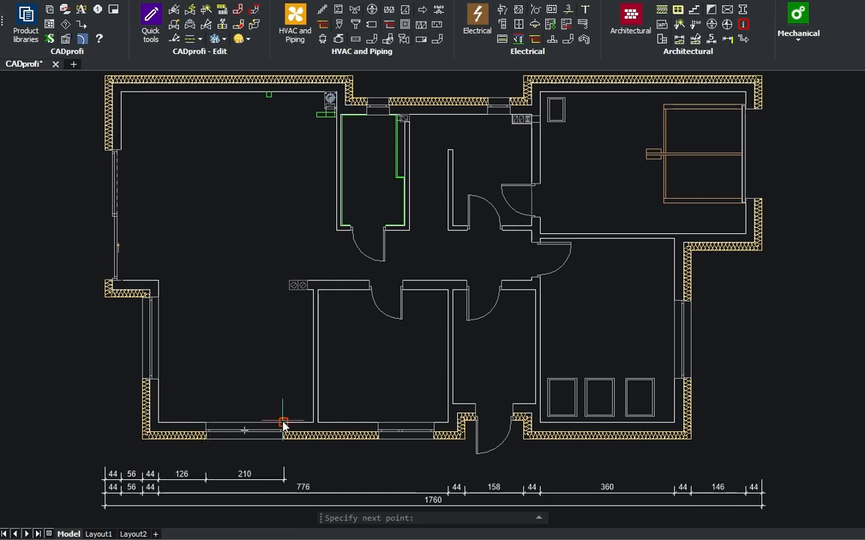
left_click(378, 423)
left_click(433, 423)
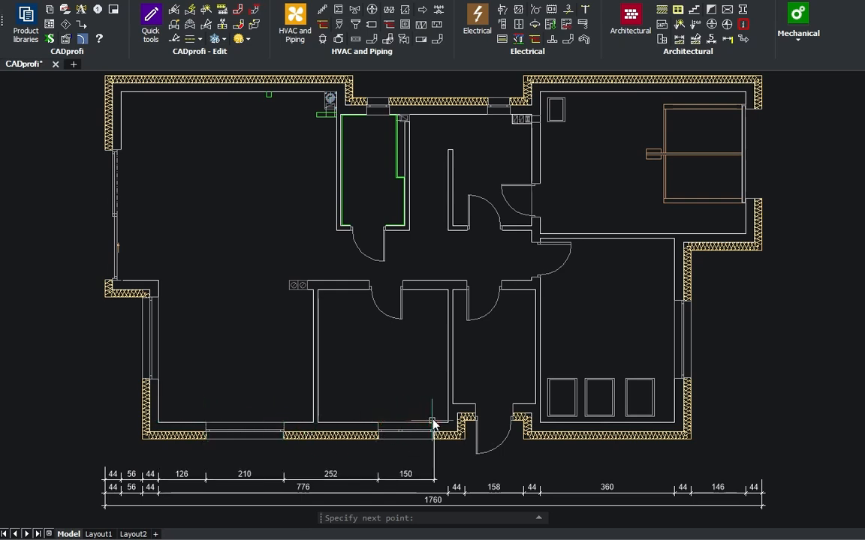
left_click(449, 422)
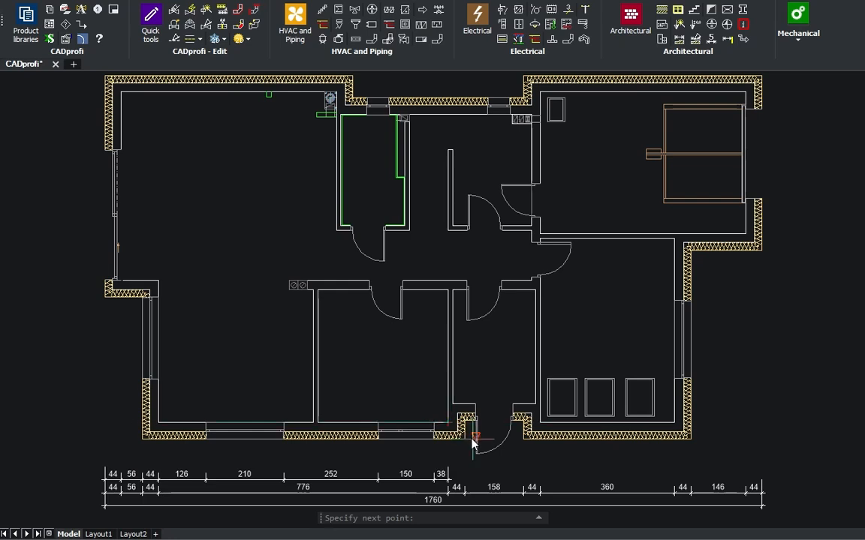
Extend the third chain through the entrance recess and door opening, and end it at the lower-right room's outer corner
left_click(466, 441)
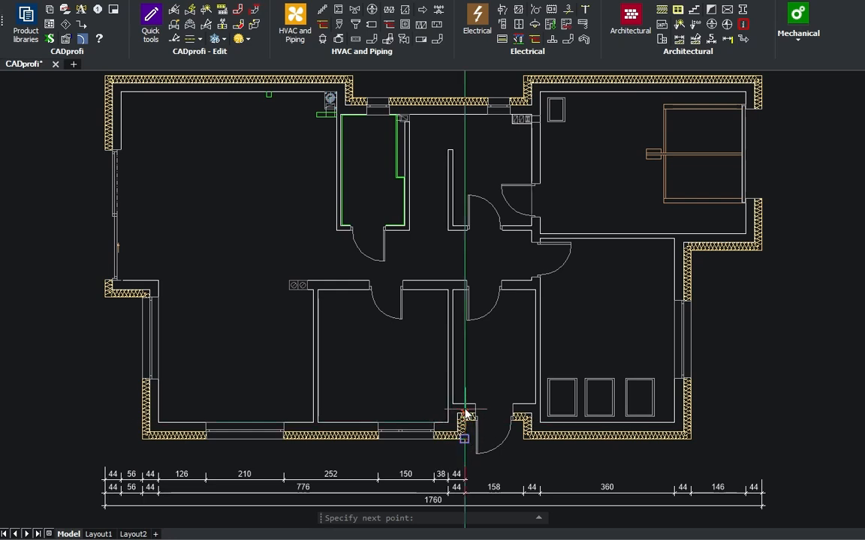
left_click(475, 409)
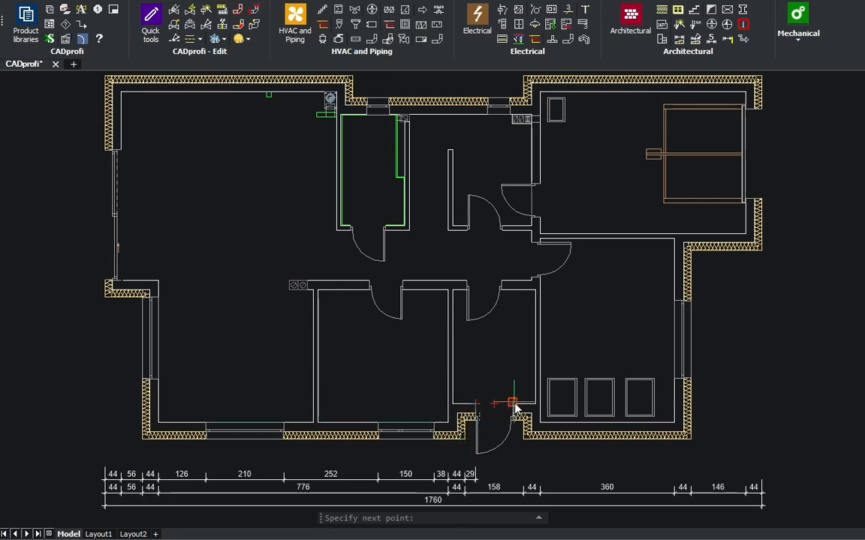
left_click(512, 404)
left_click(522, 439)
left_click(539, 425)
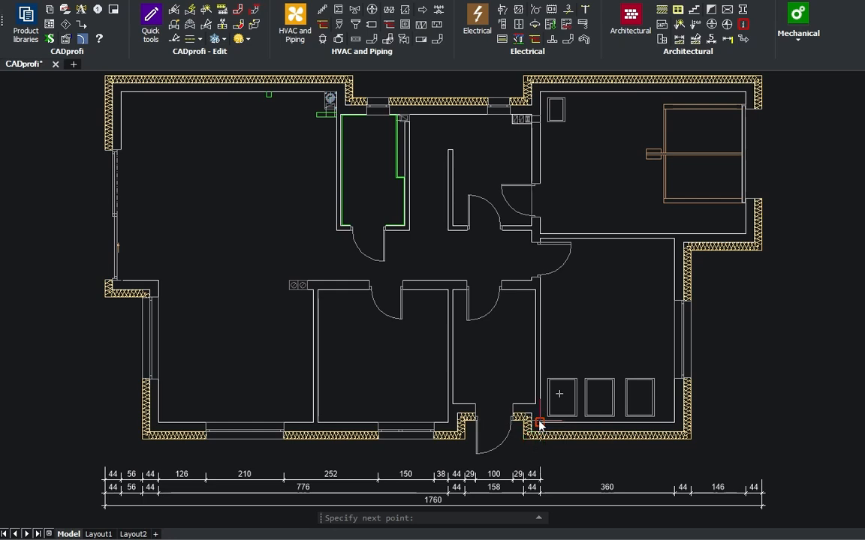
left_click(674, 424)
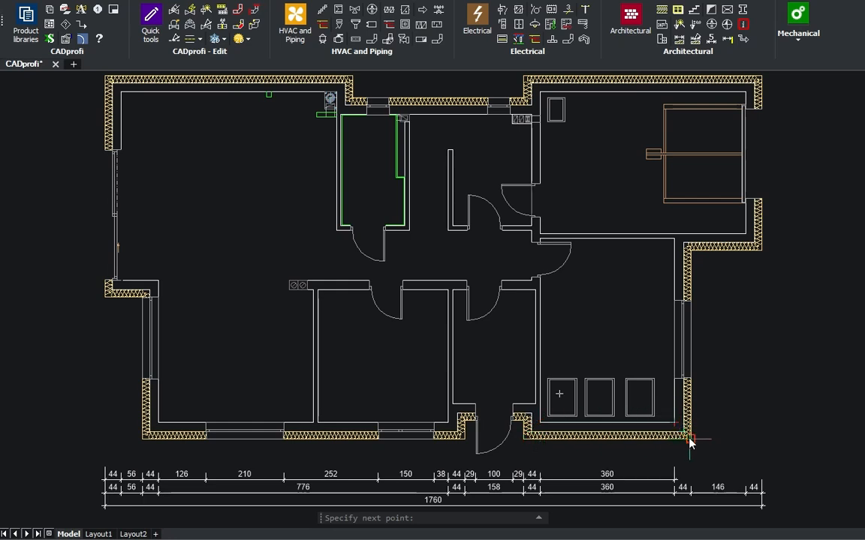
left_click(689, 442)
key("Escape")
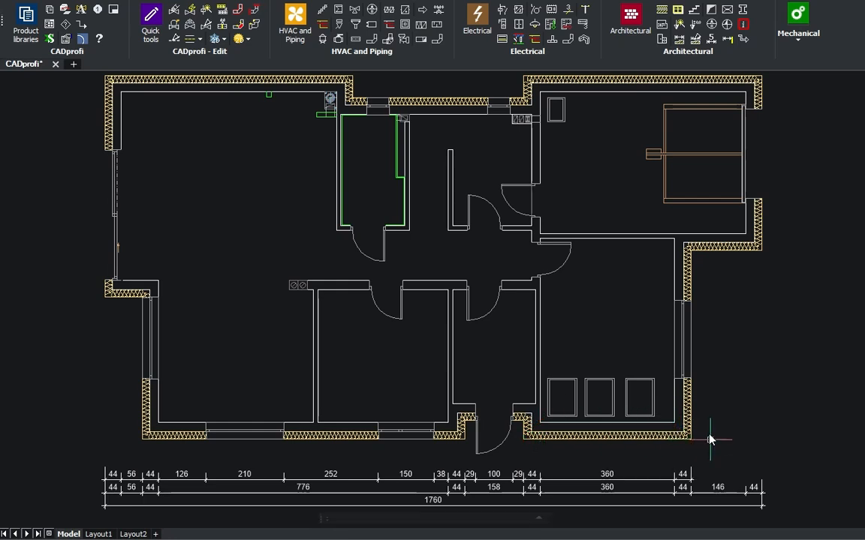
Complete the third dimension chain from the lower-right room's outer corner to the plan's far-right outer corner in style CP_ADIM_CM_CM_50
left_click(678, 39)
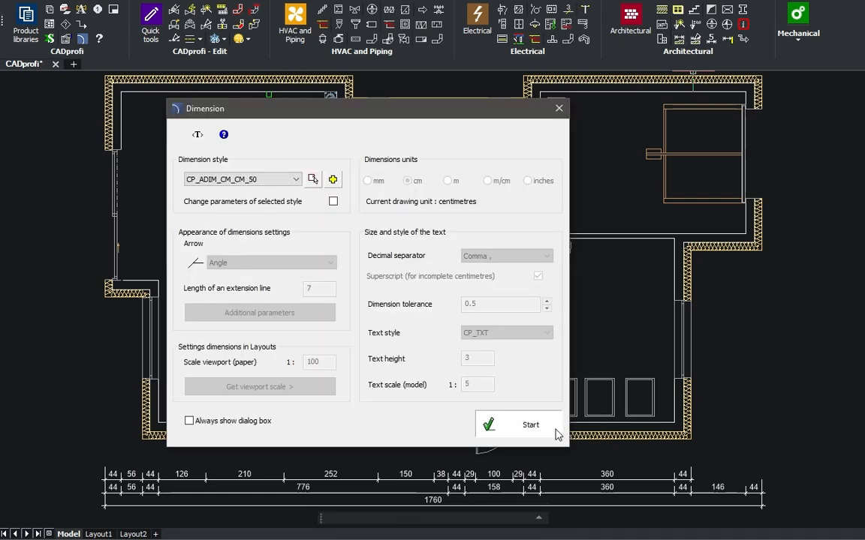
left_click(557, 432)
left_click(688, 474)
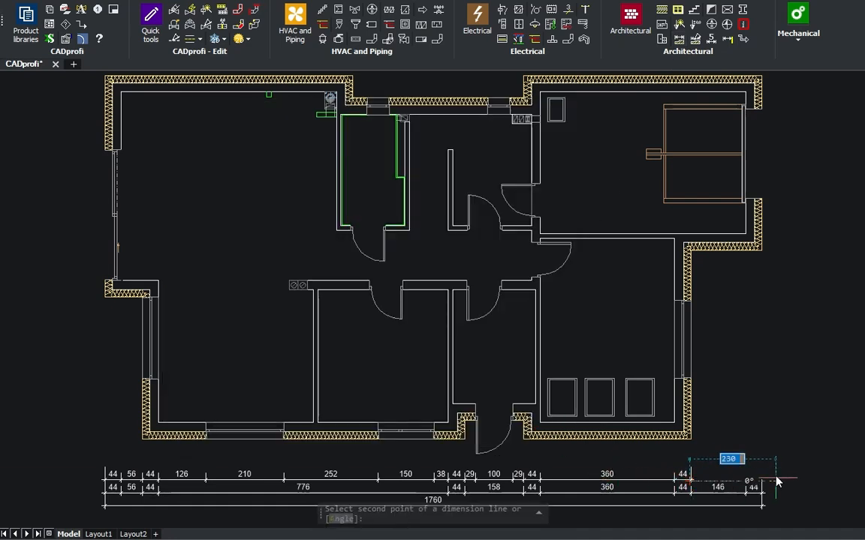
left_click(784, 471)
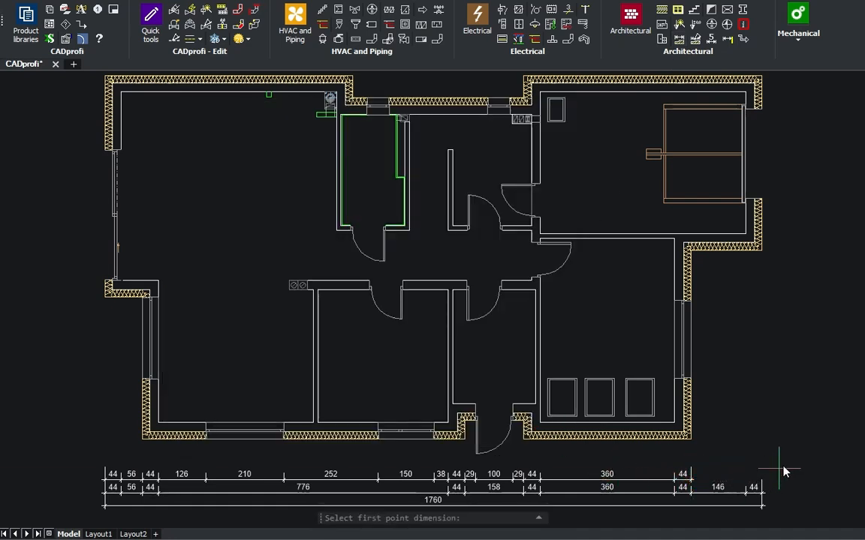
left_click(690, 440)
left_click(759, 252)
key("Return")
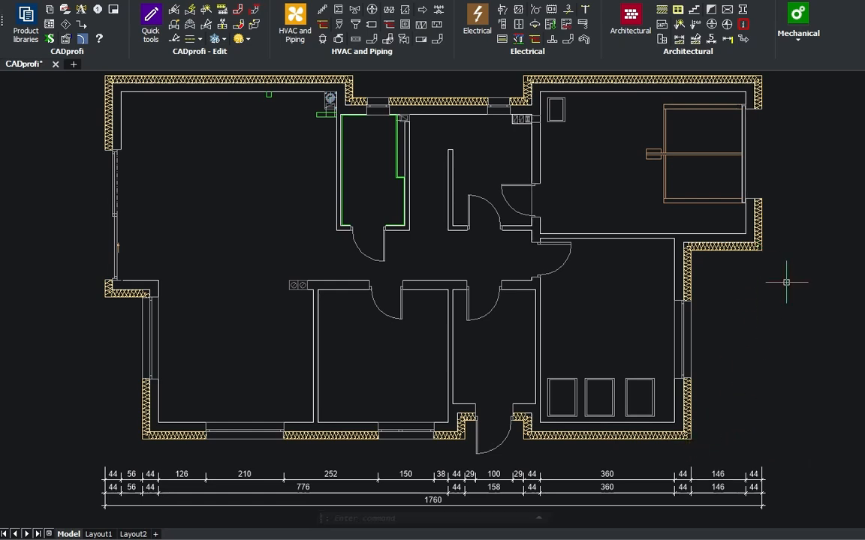
left_click(728, 40)
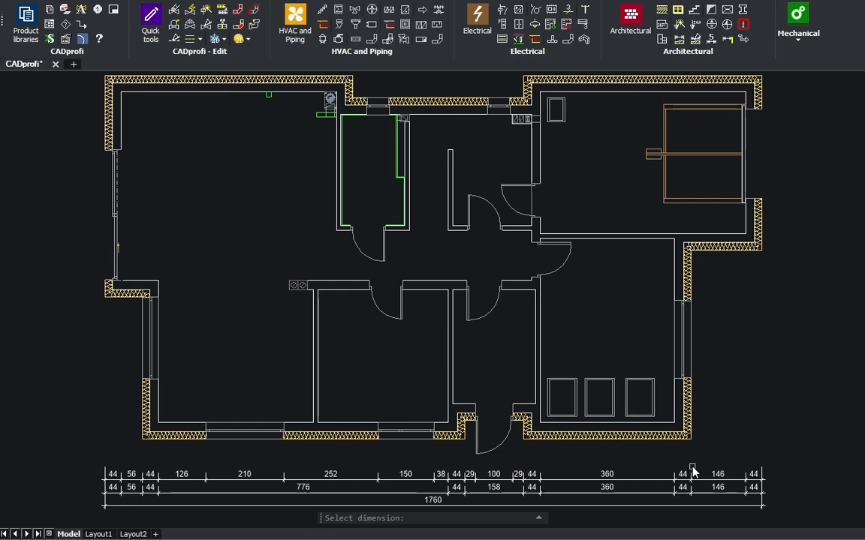
key("Escape")
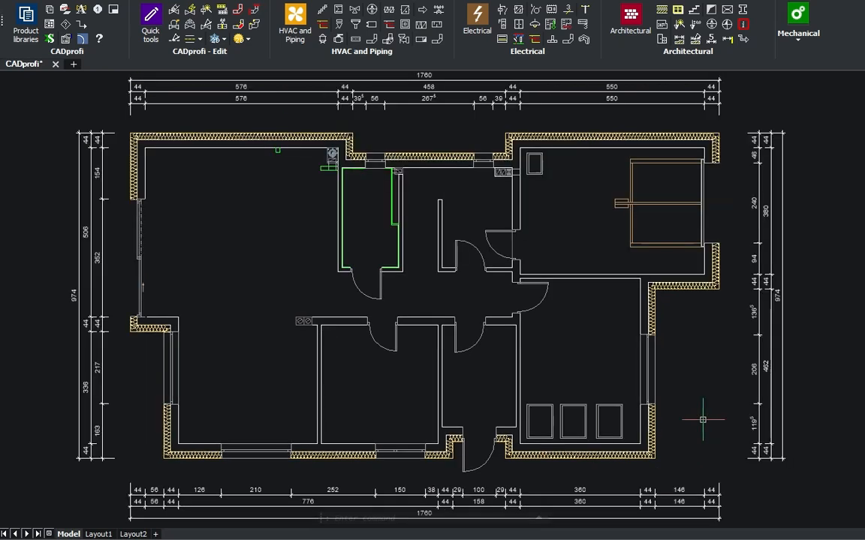
Create a dimension style named CP_ADM_CM_CM40 based on CP_ADIM_CM_CM_50, with model text scale 1:4
scroll(703, 420, "up", 3)
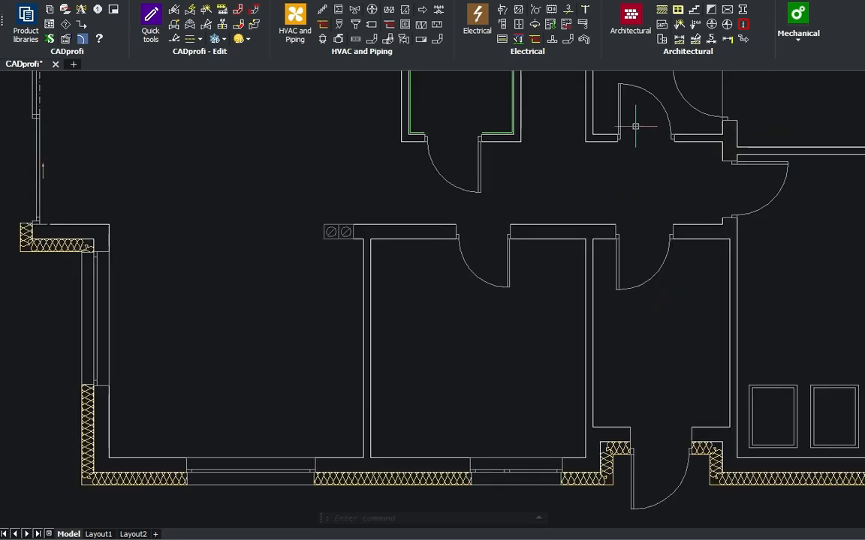
left_click(680, 42)
key("Return")
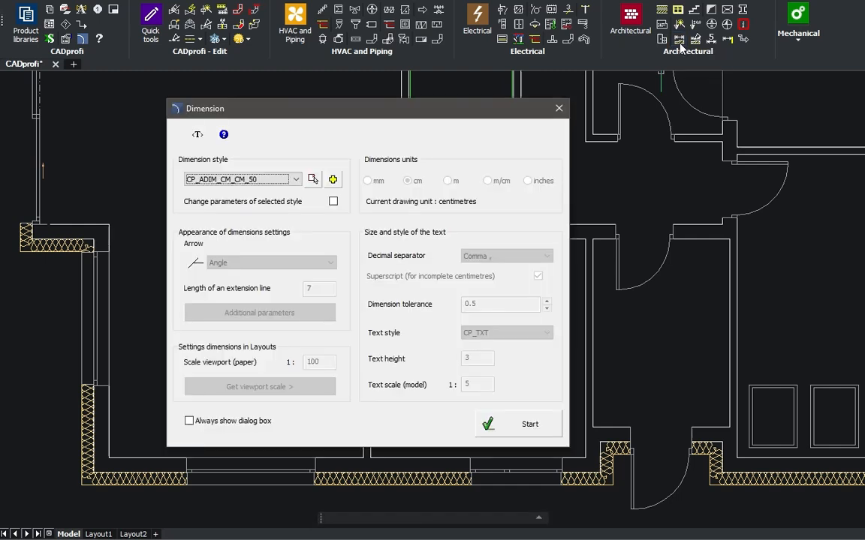
left_click(331, 181)
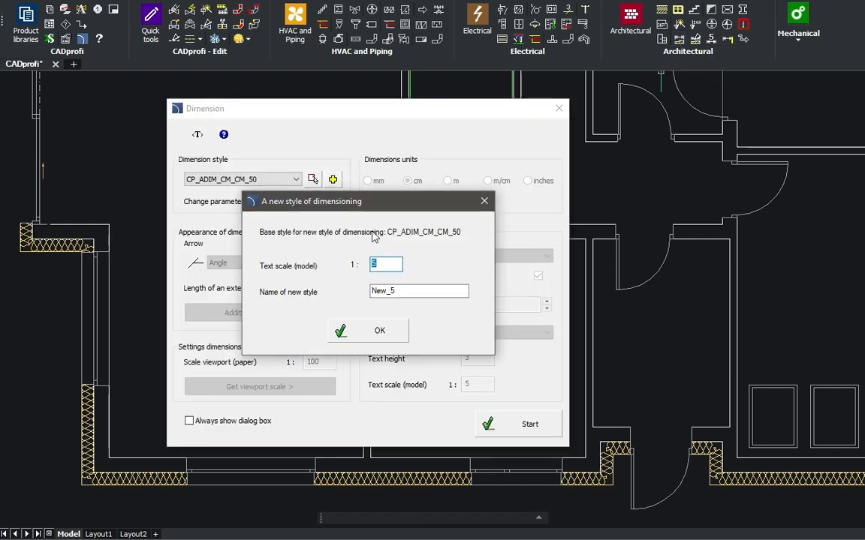
left_click_drag(409, 291, 367, 306)
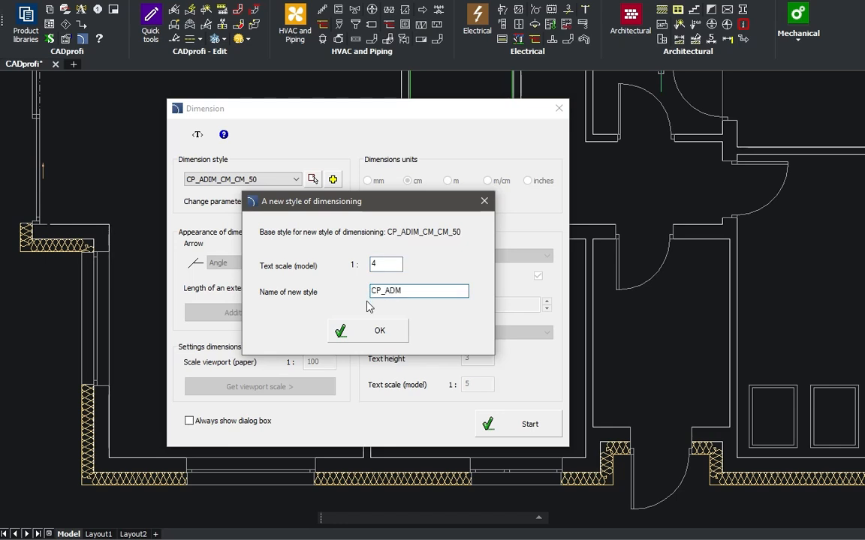
type("CP_ADM_CM_CM40")
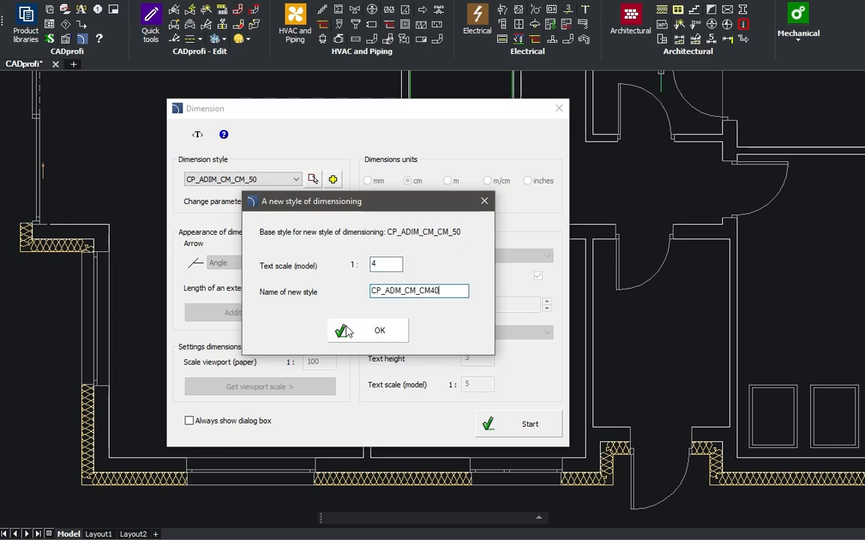
left_click(344, 331)
Change the CP_ADM_CM_CM40 style parameters to turn off superscript for incomplete centimetres and use a comma as decimal separator
left_click(334, 201)
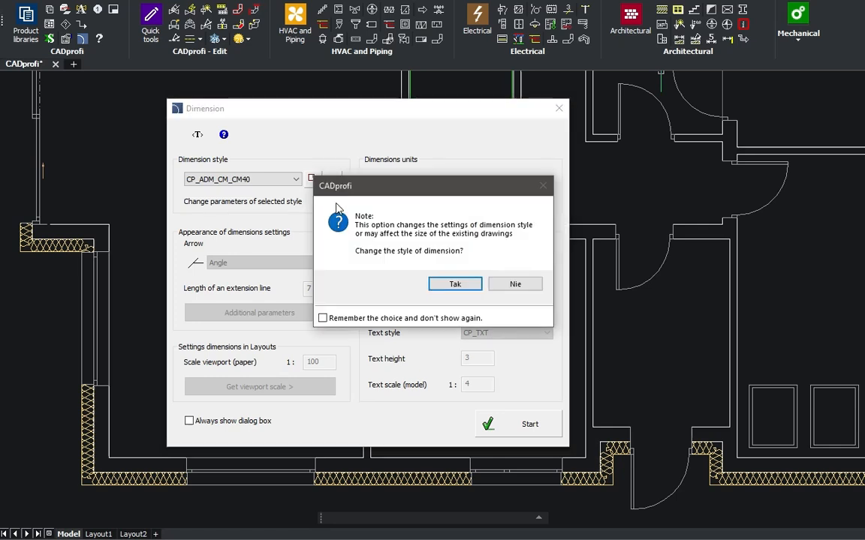
left_click(452, 286)
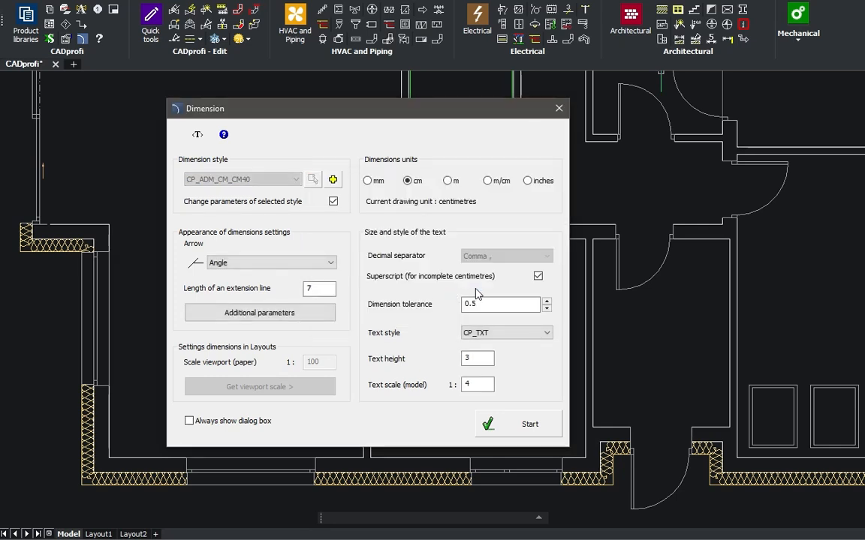
left_click(538, 277)
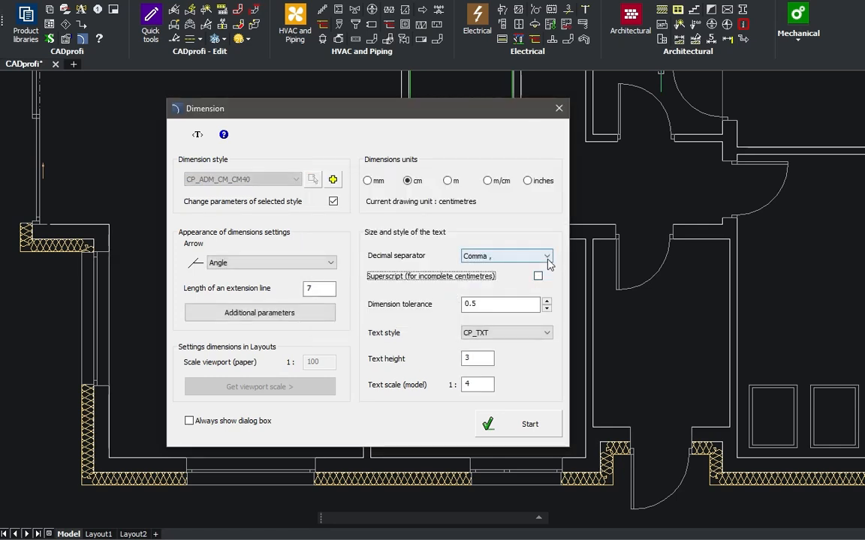
left_click(547, 256)
left_click(524, 271)
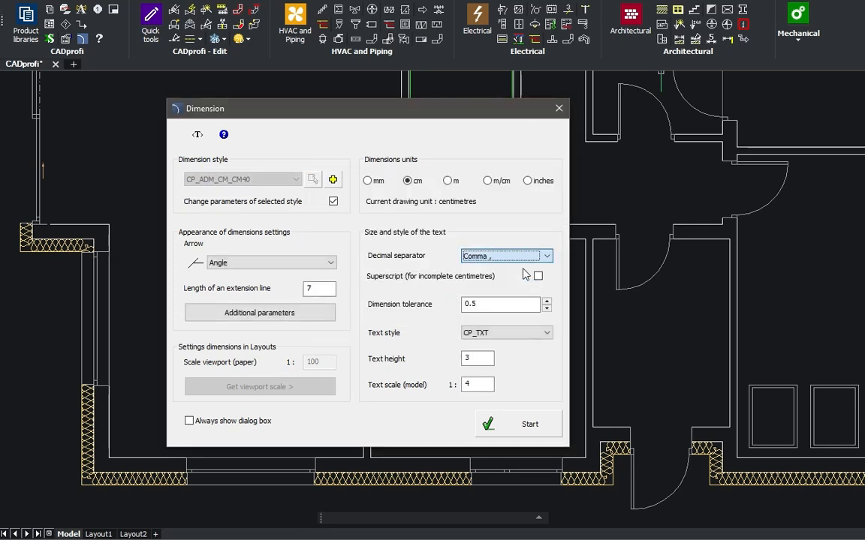
left_click(520, 435)
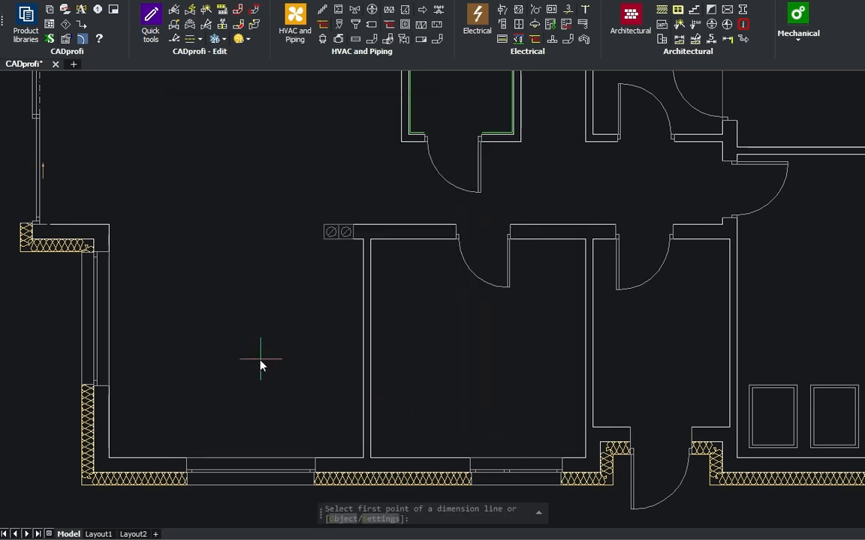
Start a horizontal interior chain through the lower rooms, dimensioning from the left room's inner wall past the flues and partition to the middle room's door opening
left_click(153, 306)
left_click(429, 309)
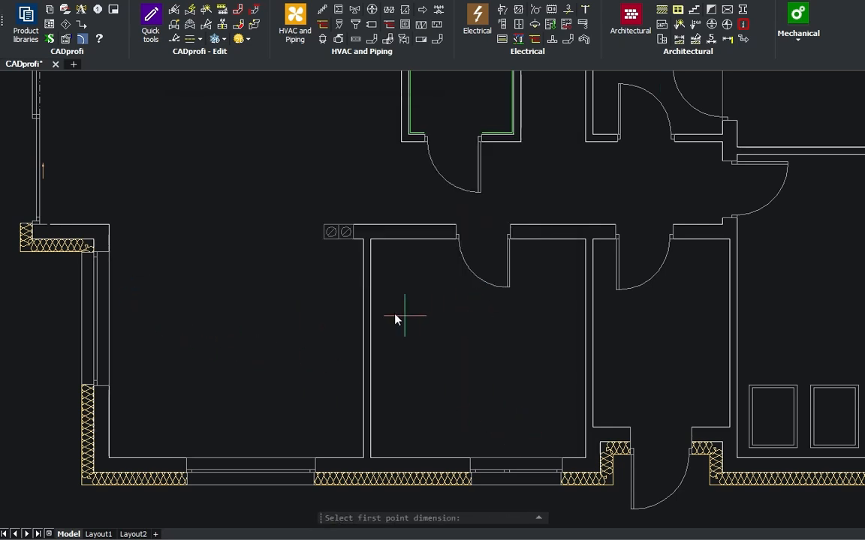
left_click(109, 224)
left_click(324, 228)
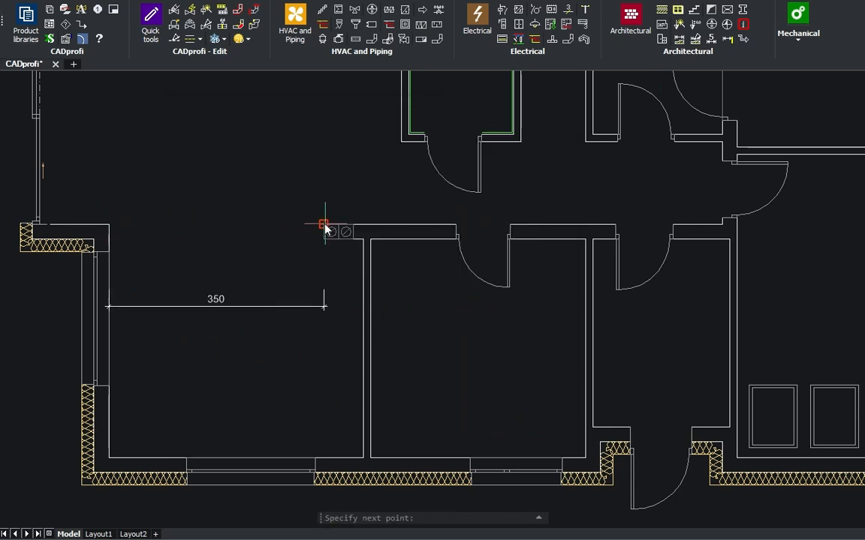
left_click(371, 240)
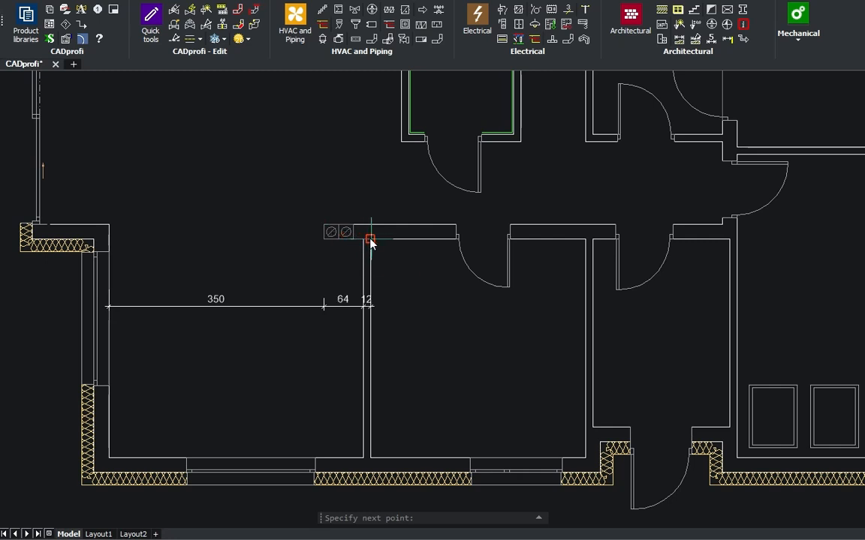
left_click(456, 225)
left_click(510, 225)
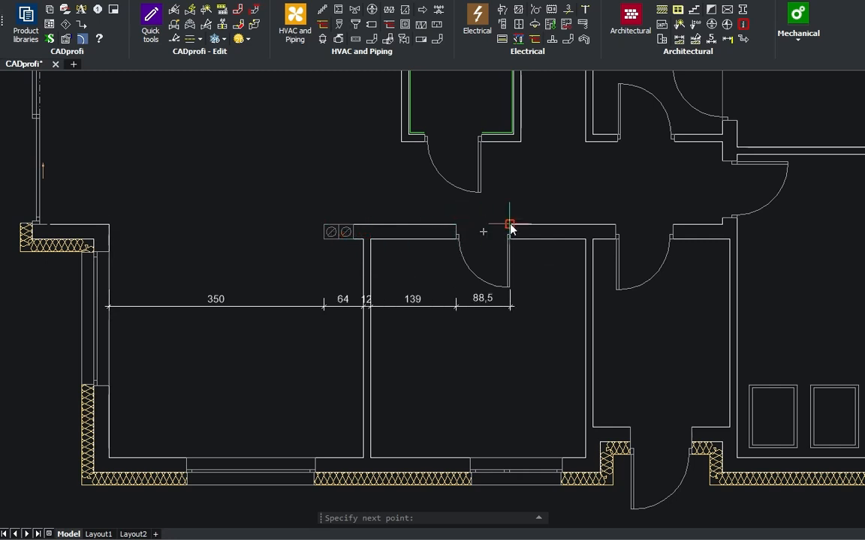
Extend the interior chain across the next partition and the entrance room's inner door opening, ending at the far face of its right wall
left_click(593, 239)
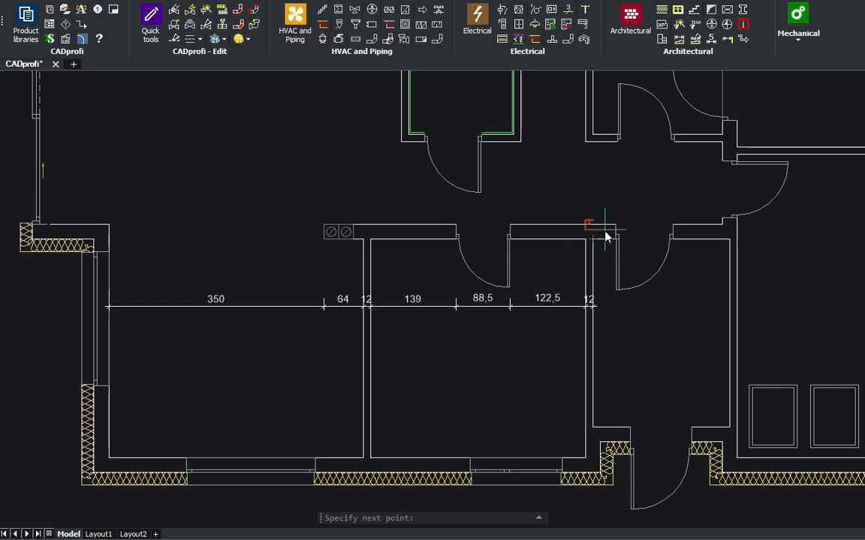
left_click(616, 225)
left_click(672, 225)
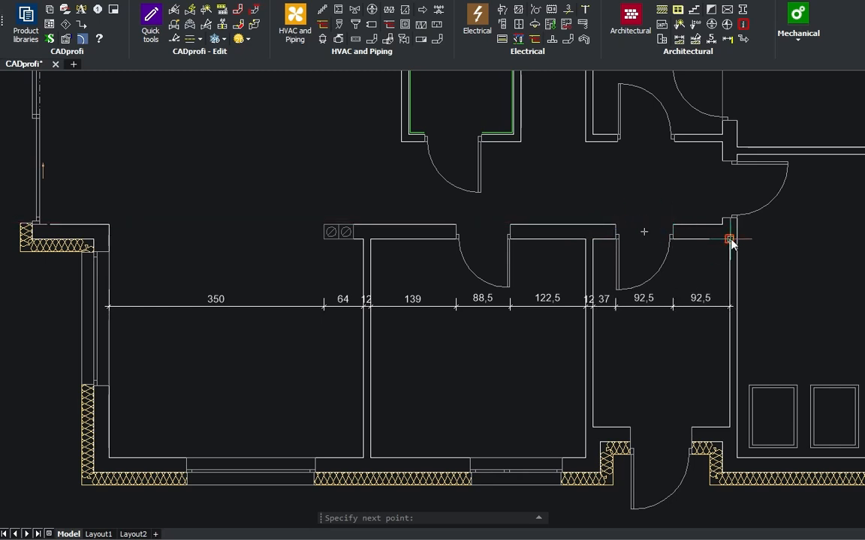
left_click(729, 239)
left_click(739, 304)
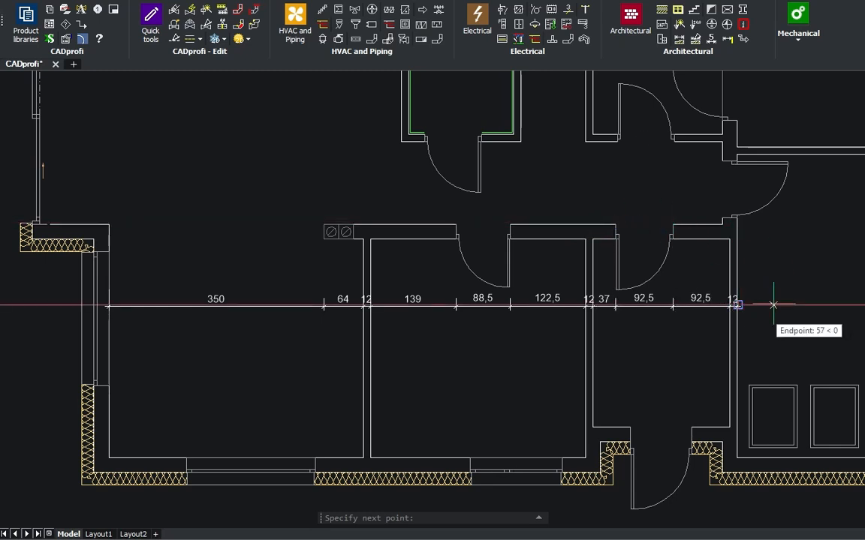
key("Return")
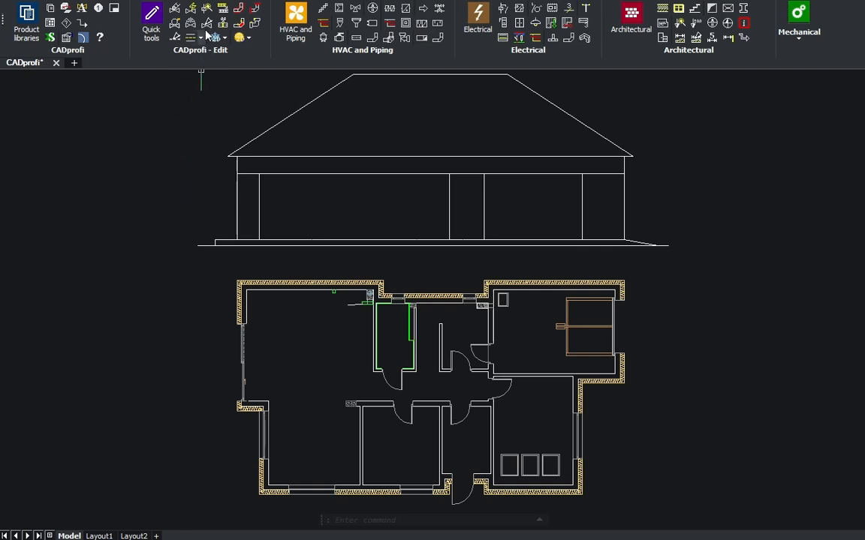
Insert the back view of the wider bottom-wall window into the elevation, aligned above its plan position and 120 cm above the base line
left_click(207, 8)
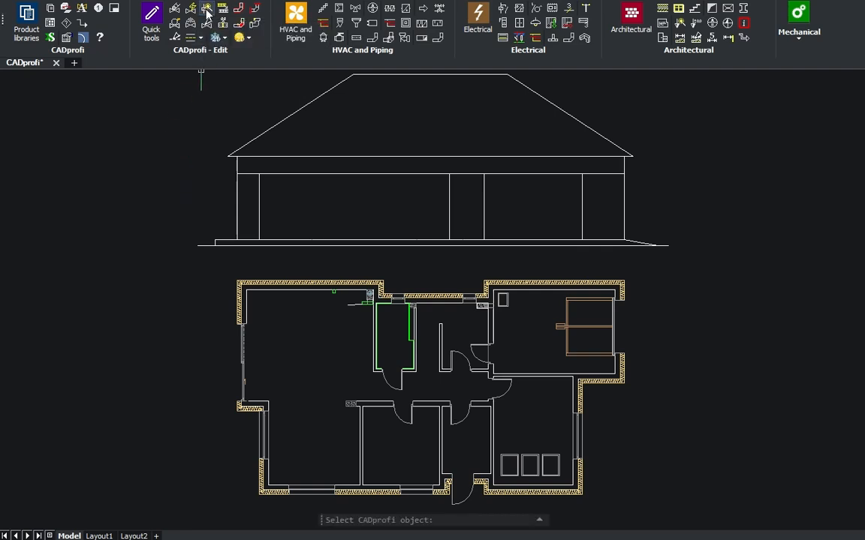
left_click(316, 490)
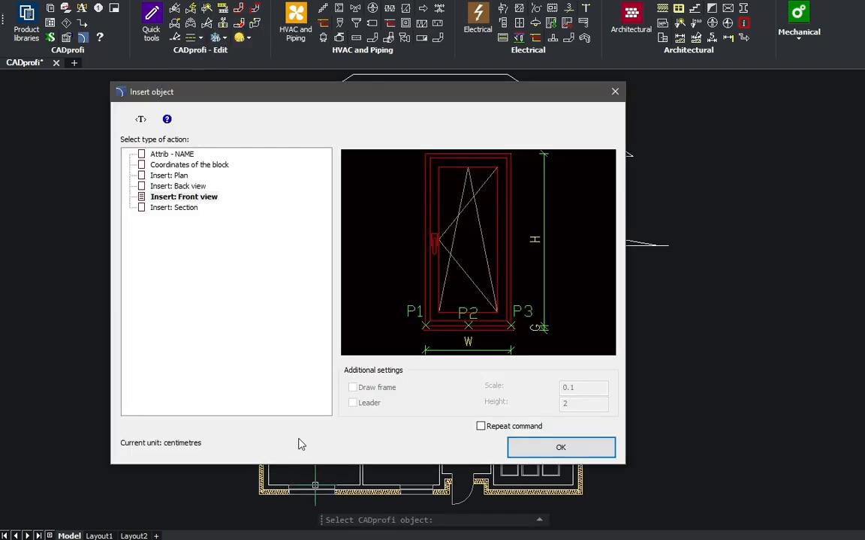
left_click(175, 186)
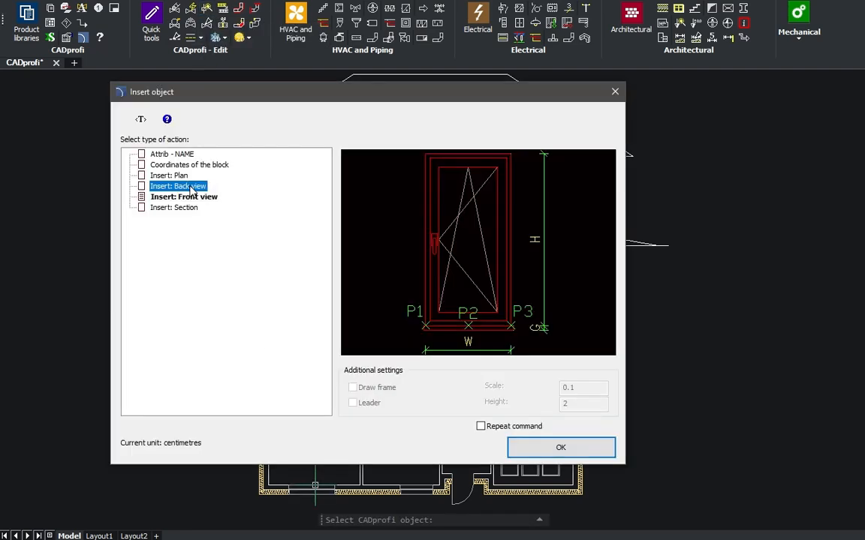
left_click(536, 450)
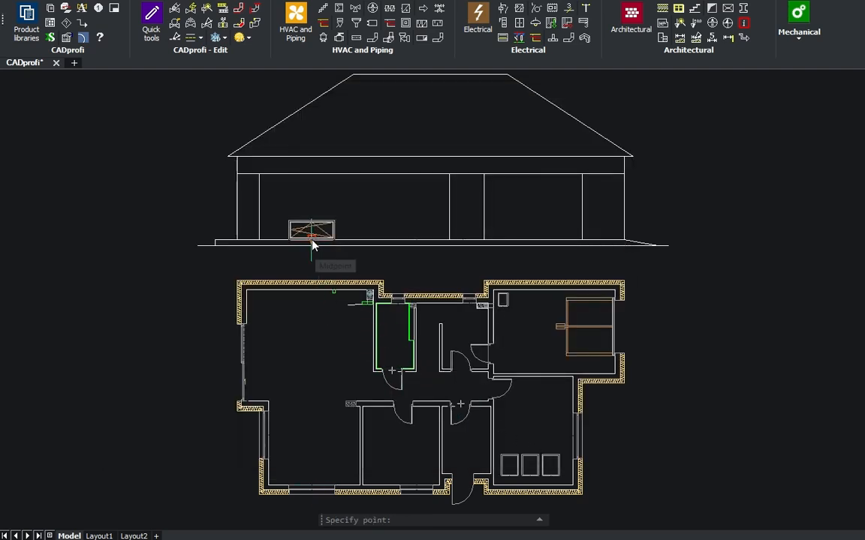
type("120")
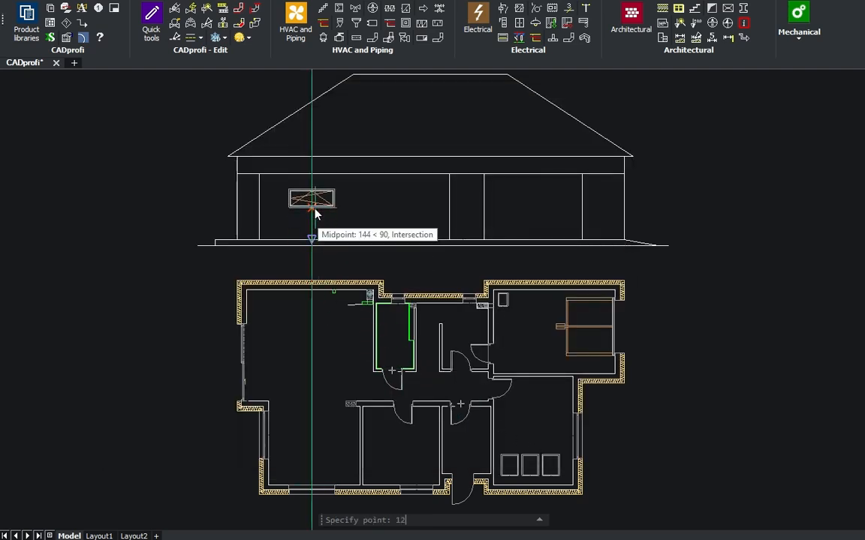
key("Return")
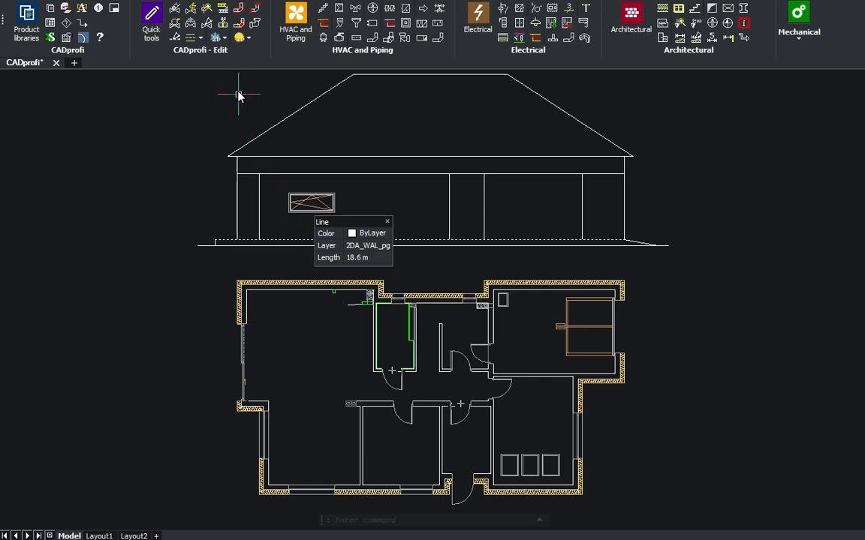
Insert the back view of the middle room's bottom-wall window into the elevation above its plan position, with command repetition enabled
left_click(194, 23)
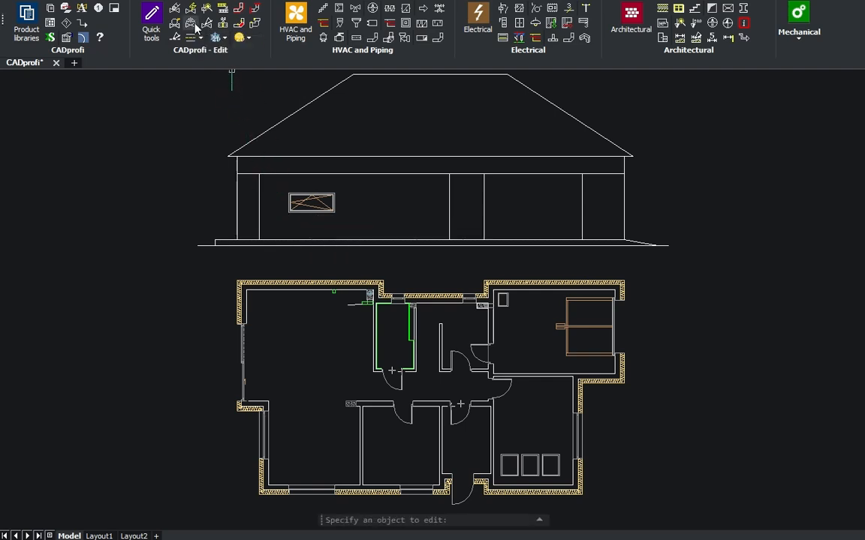
left_click(420, 491)
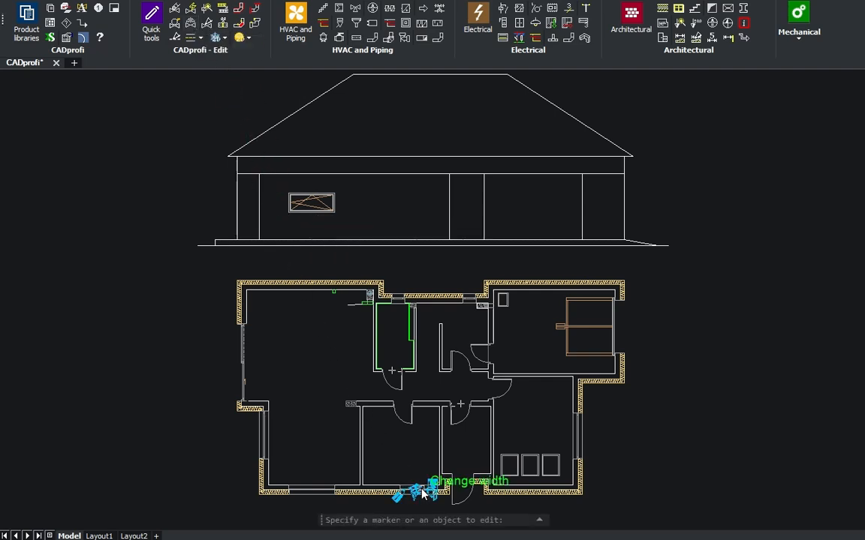
left_click(434, 489)
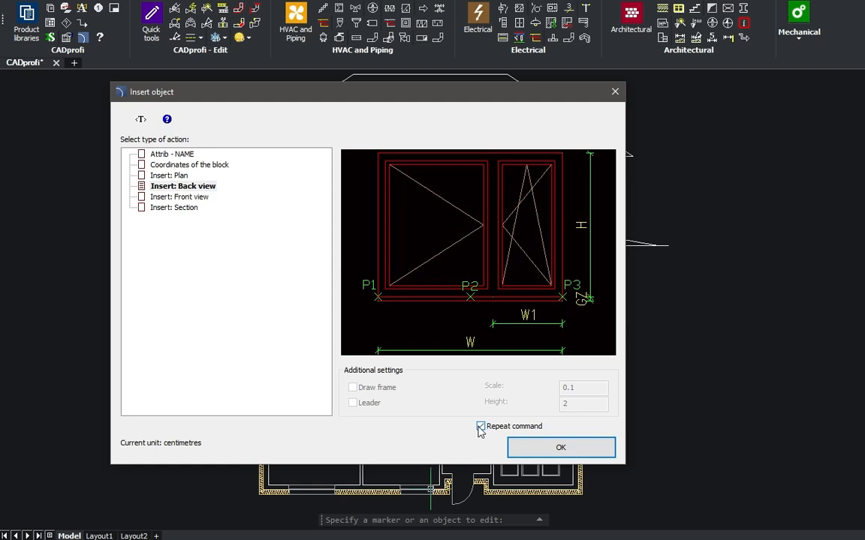
left_click(518, 448)
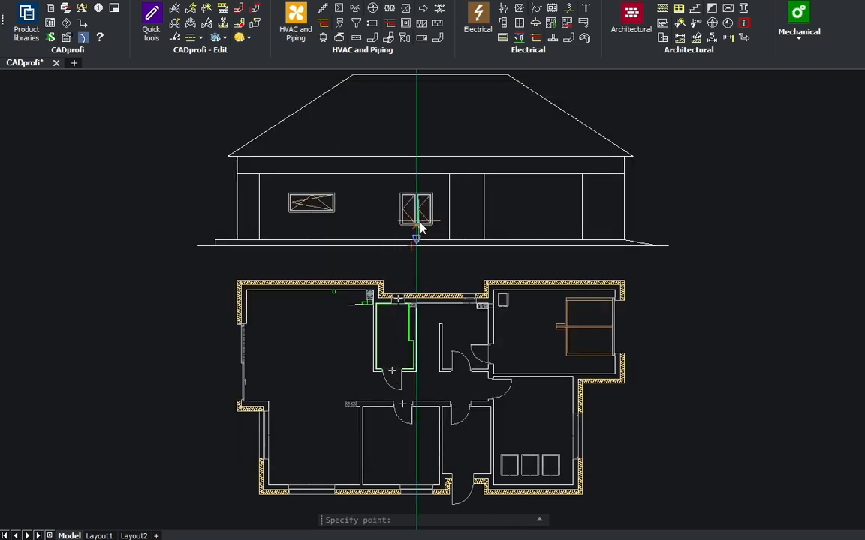
left_click(421, 223)
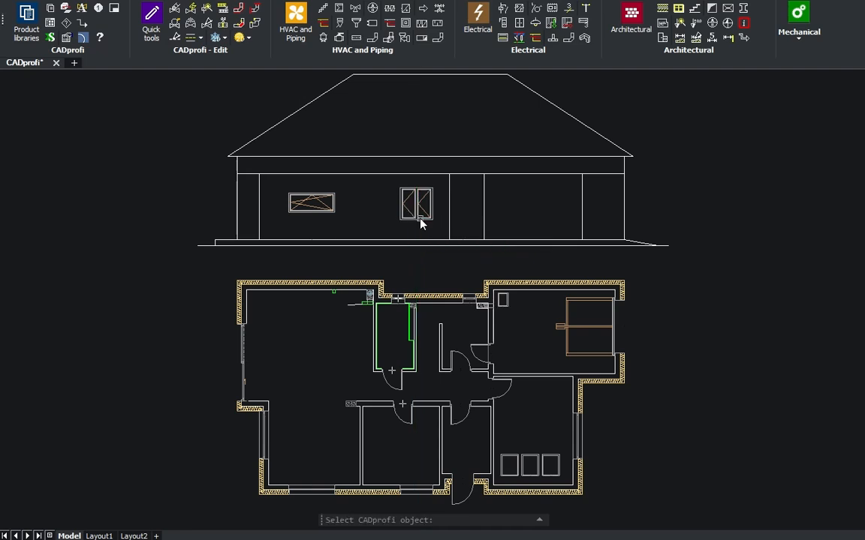
Insert the entrance door's view on the elevation's base line and the lower-right room's leftmost roof window view on the roof slope
left_click(471, 500)
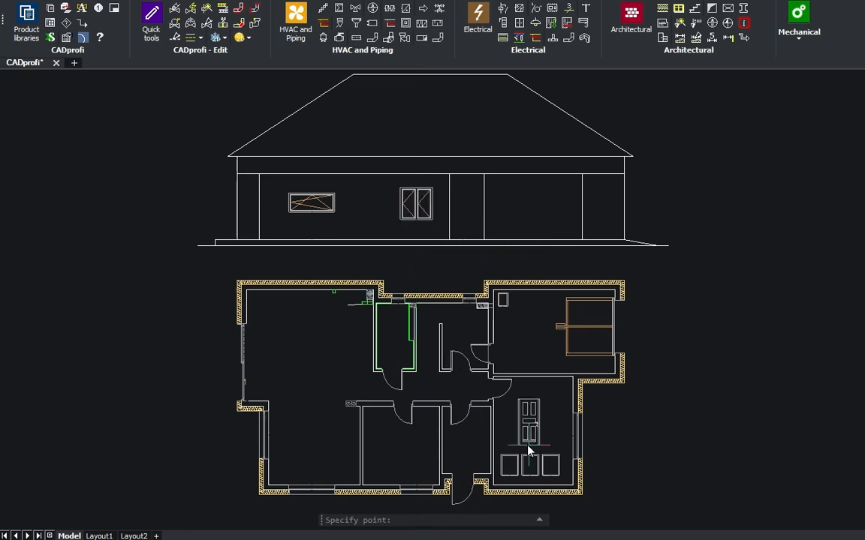
left_click(465, 242)
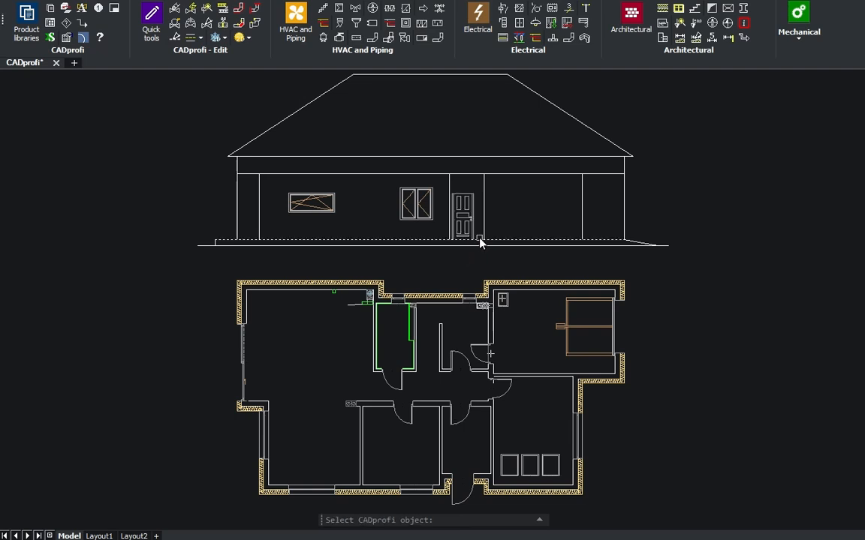
left_click(510, 459)
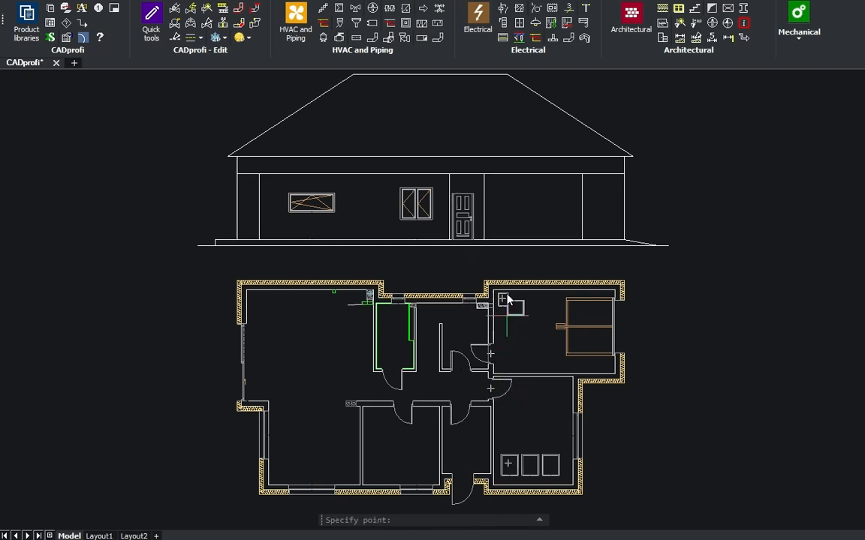
left_click(501, 139)
key("Return")
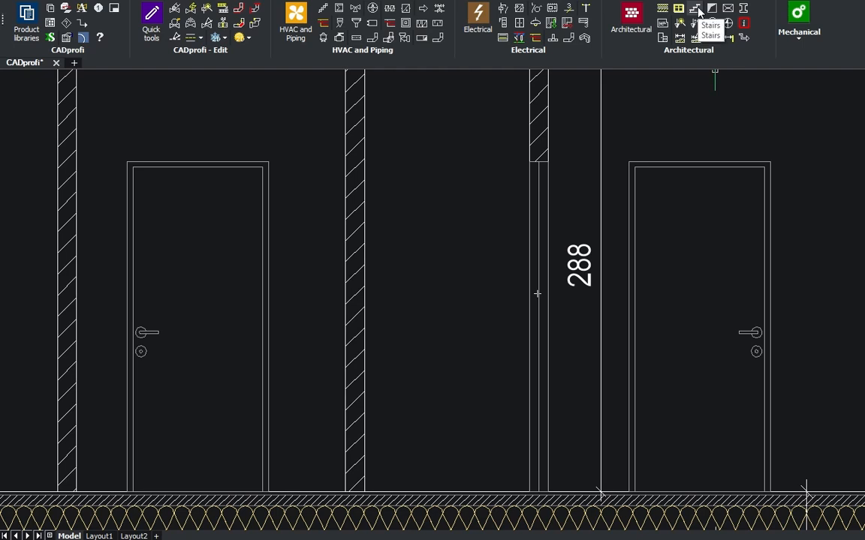
Configure one-flight front-view stairs with 8 steps and a 105 cm width picked between the hatched wall and the doorway in the section
left_click(696, 9)
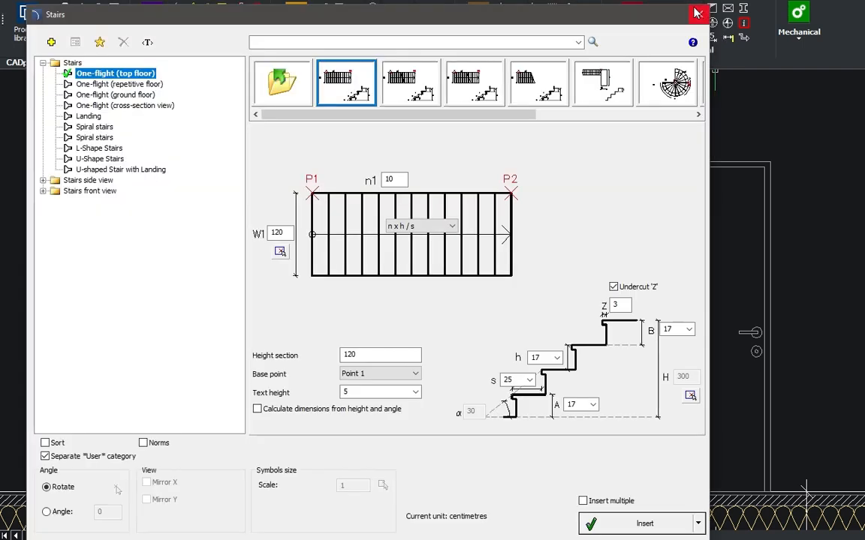
left_click(43, 191)
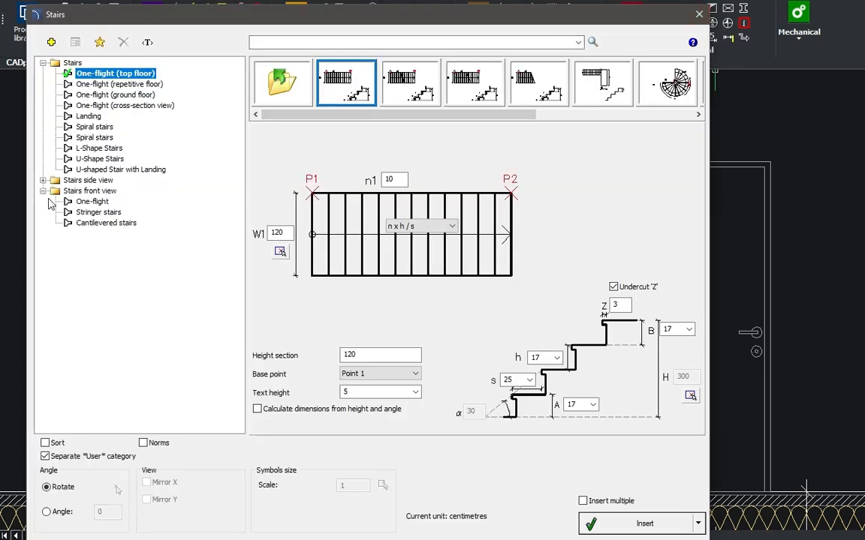
left_click(84, 202)
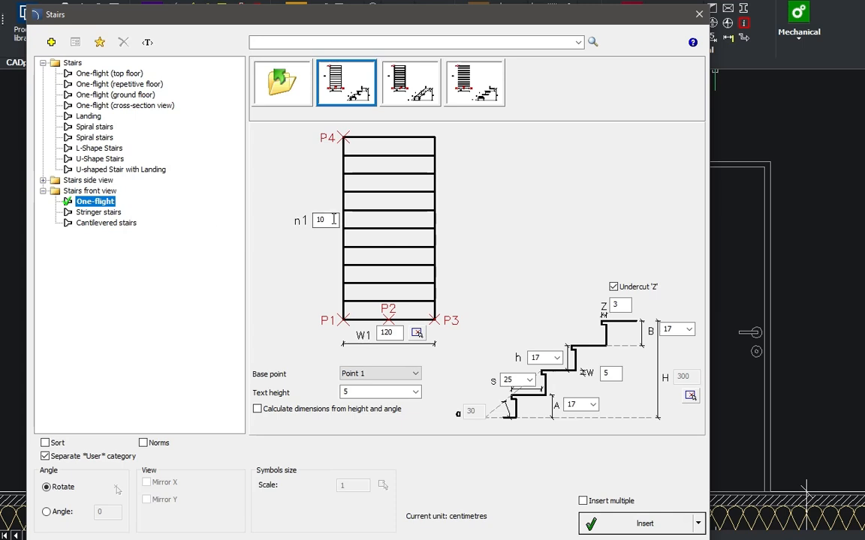
double_click(334, 219)
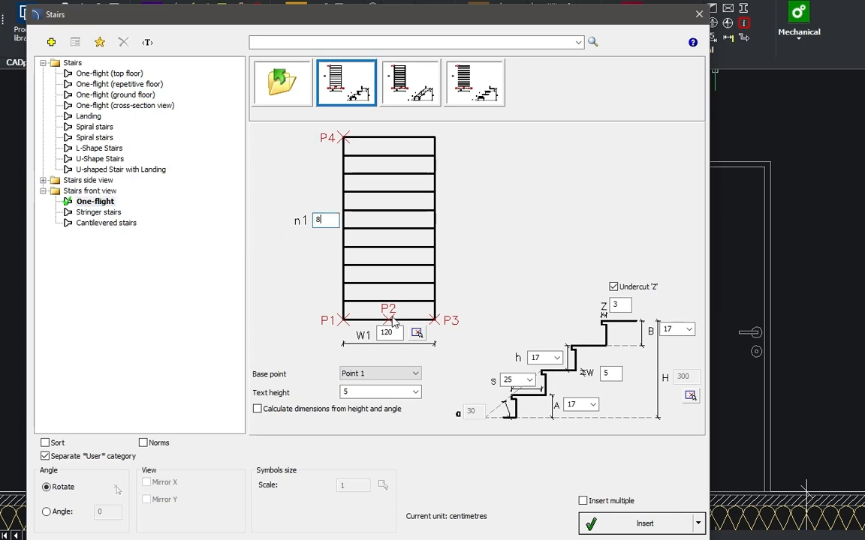
left_click(416, 333)
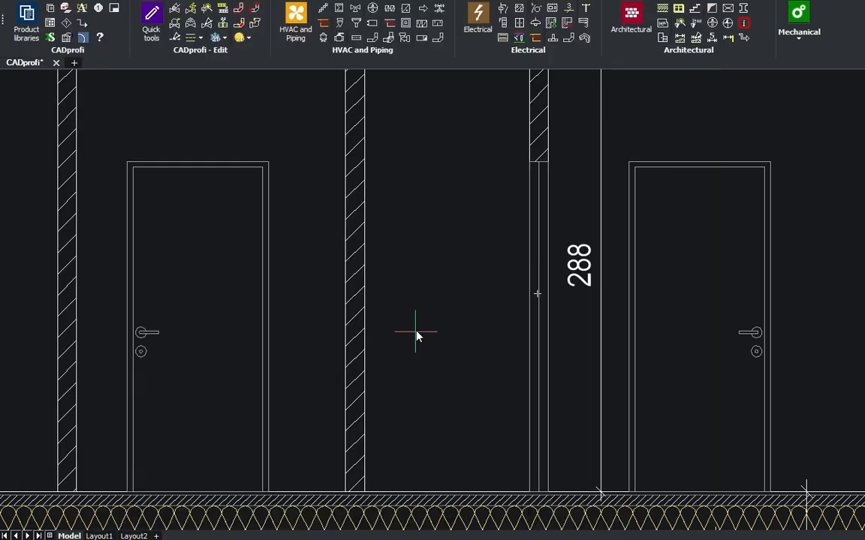
left_click(363, 492)
left_click(532, 496)
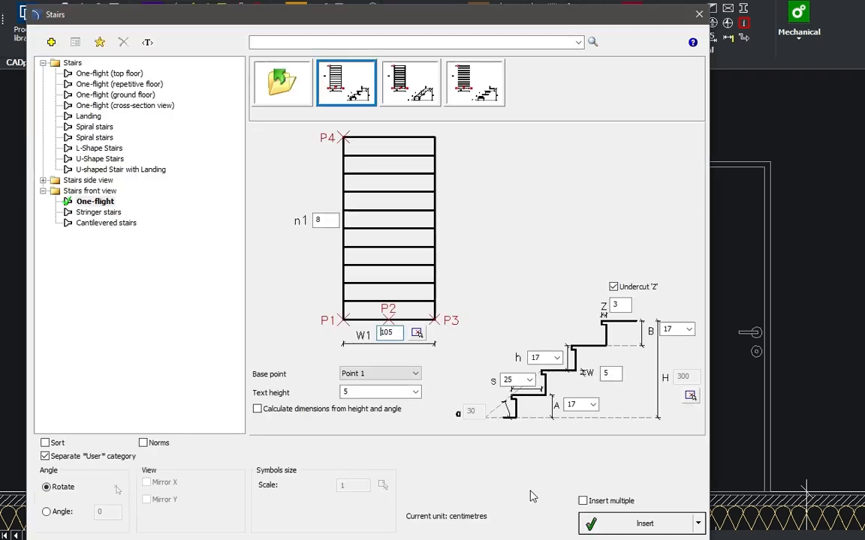
Insert the stairs in the section at the foot of the middle hatched wall, directed horizontally along the floor line
left_click(605, 524)
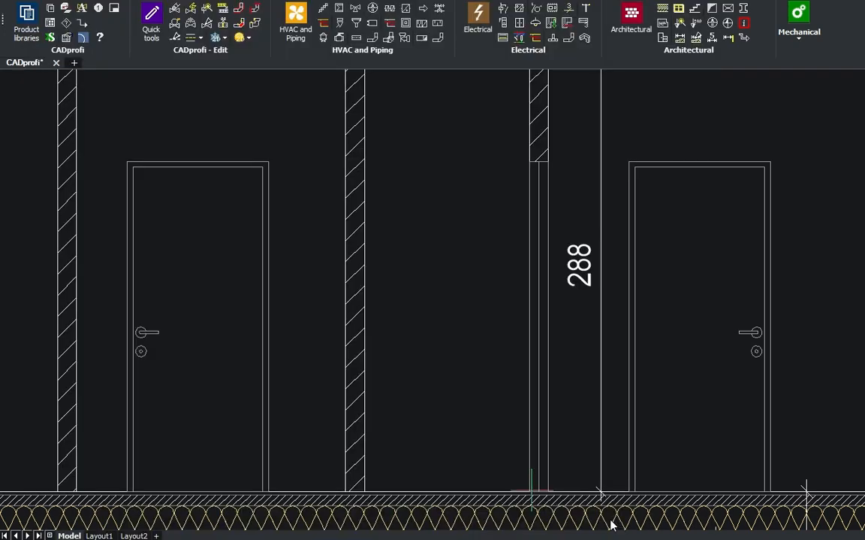
left_click(365, 492)
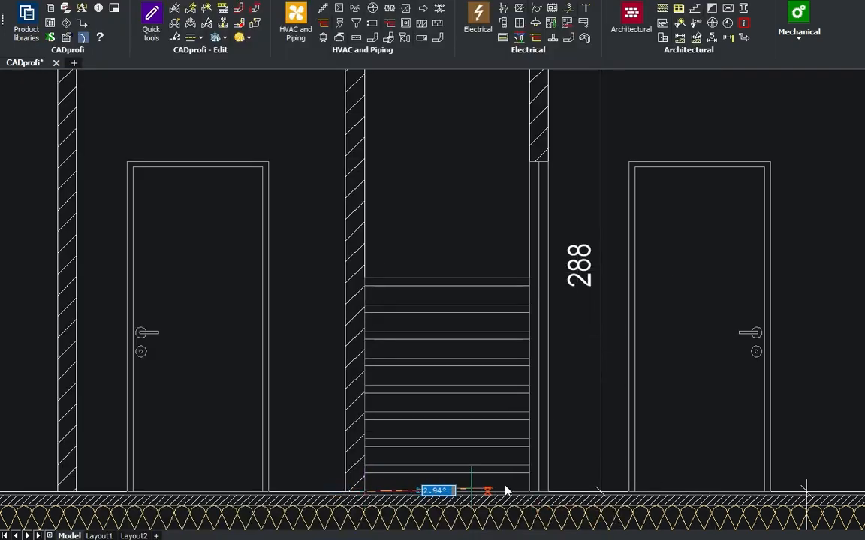
left_click(583, 491)
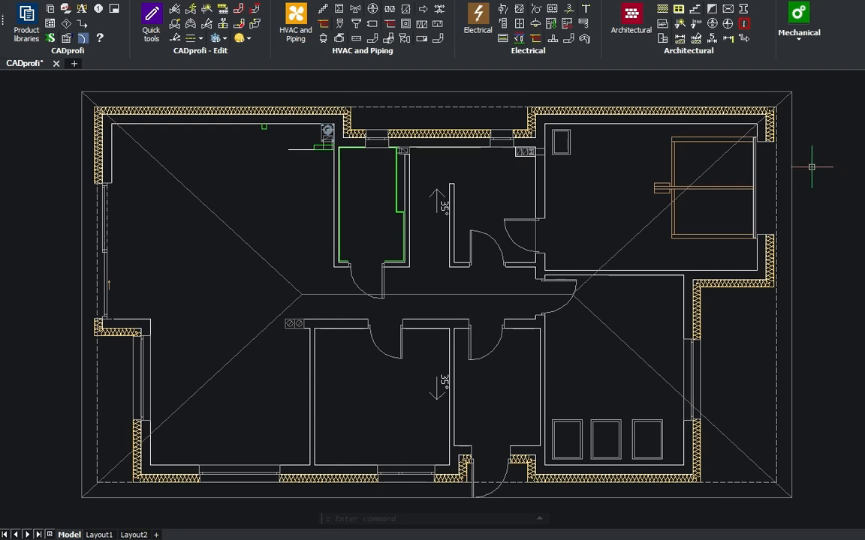
Configure the steel Roof gutter 125 (L 4000) in top view with gutter brackets spaced 40 cm and the left reference edge
left_click(743, 10)
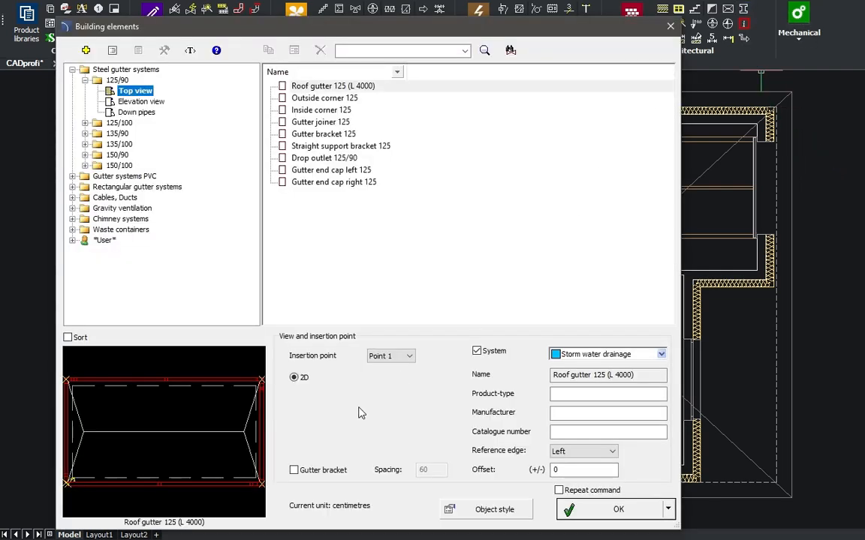
left_click(294, 470)
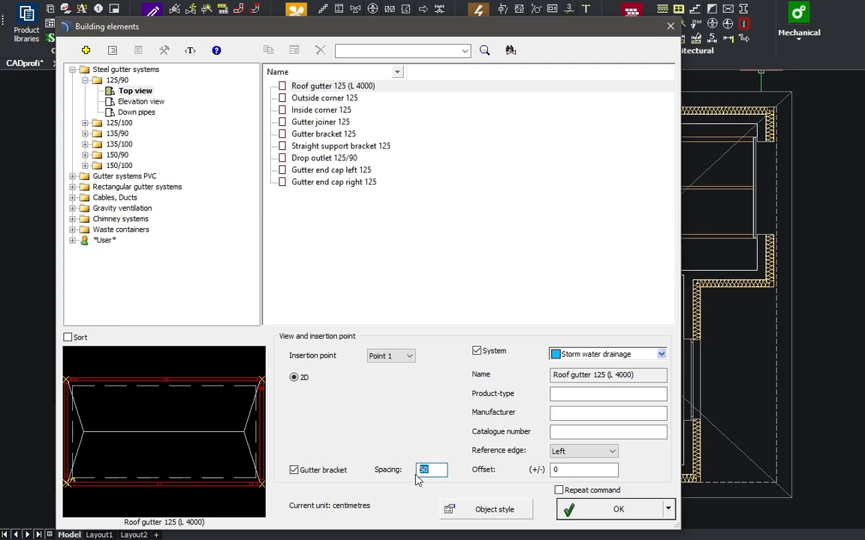
left_click(662, 354)
left_click(662, 355)
left_click(611, 452)
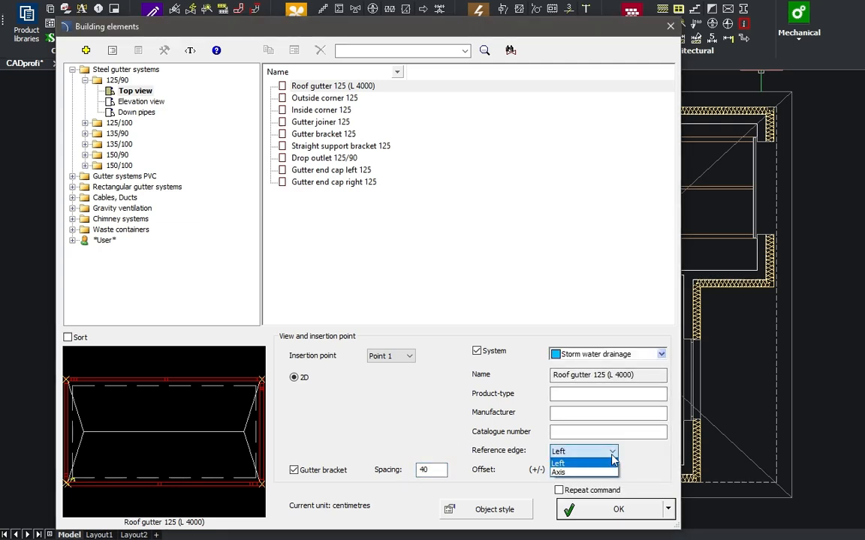
left_click(604, 464)
left_click(614, 510)
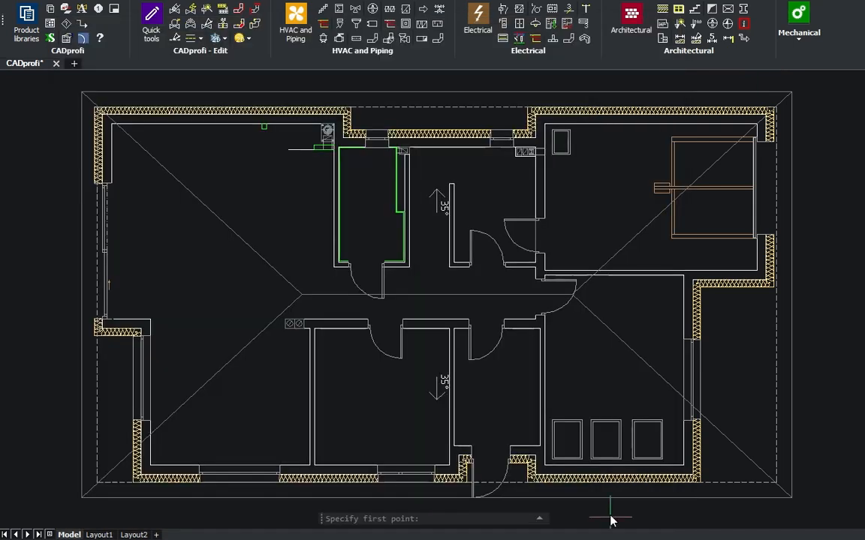
Draw the gutter along the roof outline from its upper-right corner around all four sides, stopping just short of the start
left_click(790, 93)
left_click(81, 91)
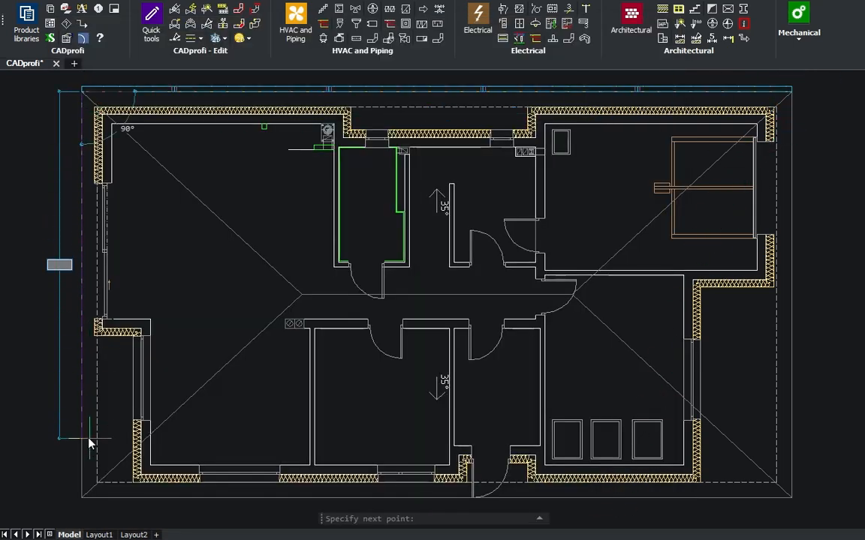
left_click(81, 497)
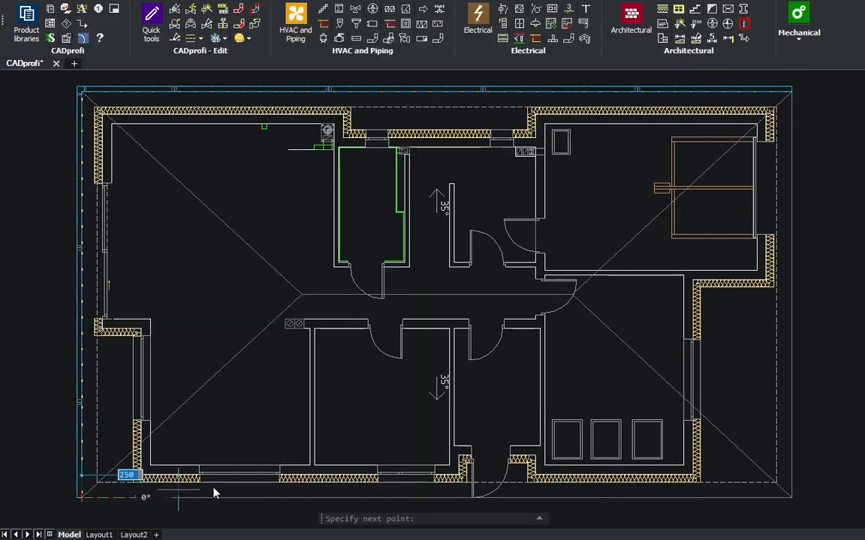
left_click(791, 496)
left_click(791, 118)
key("Return")
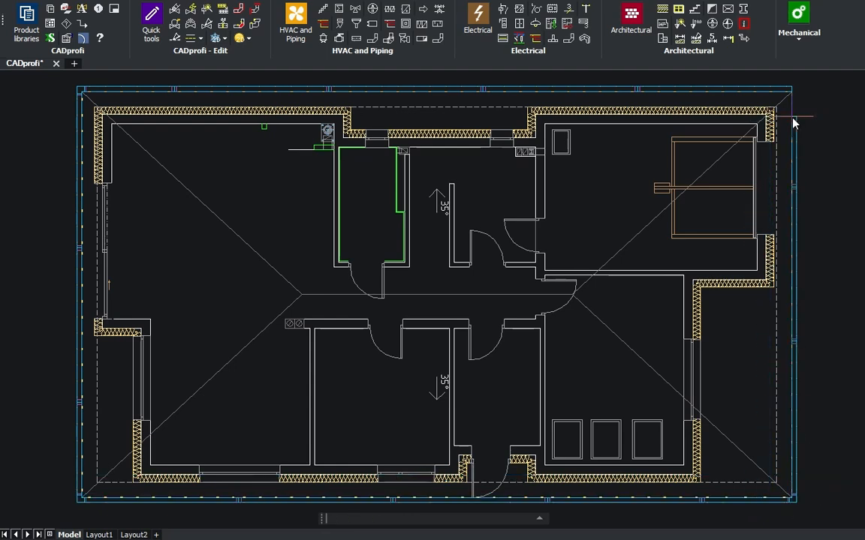
Insert an Inside corner 125 at the open gutter ends by the roof's upper-right corner
scroll(820, 111, "up", 5)
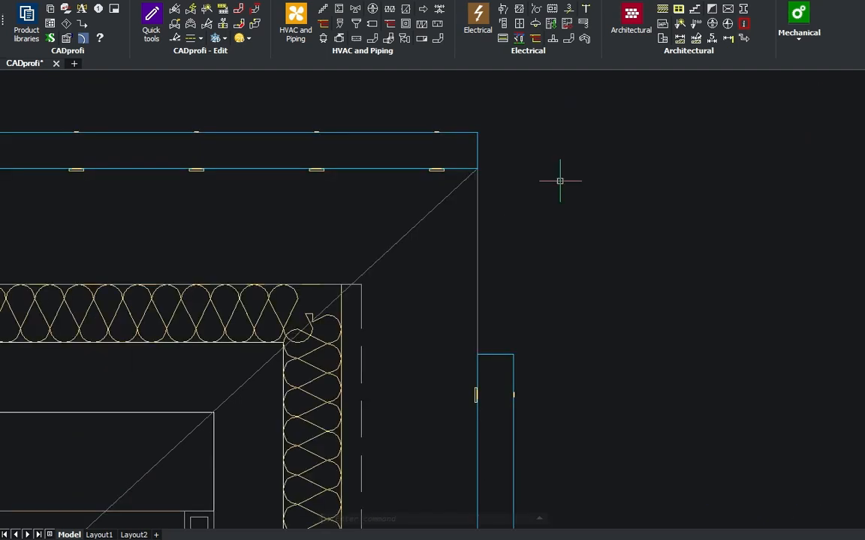
left_click(193, 9)
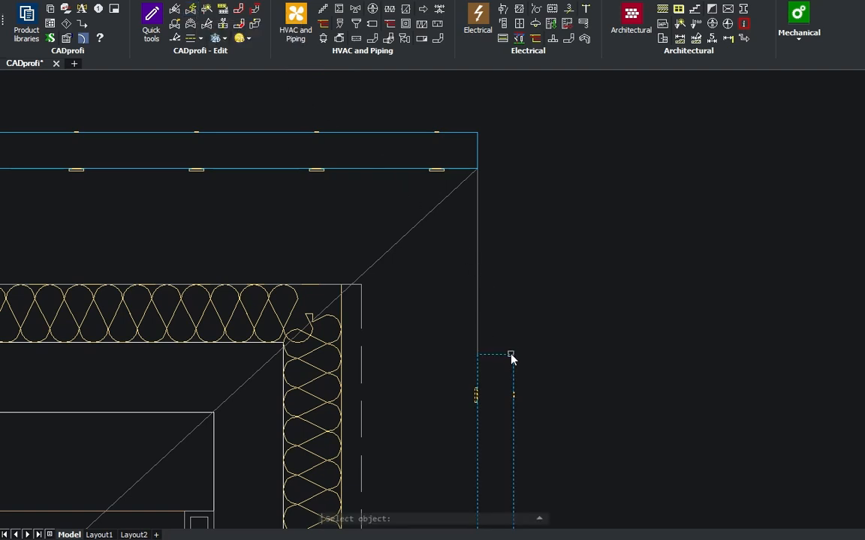
left_click(510, 356)
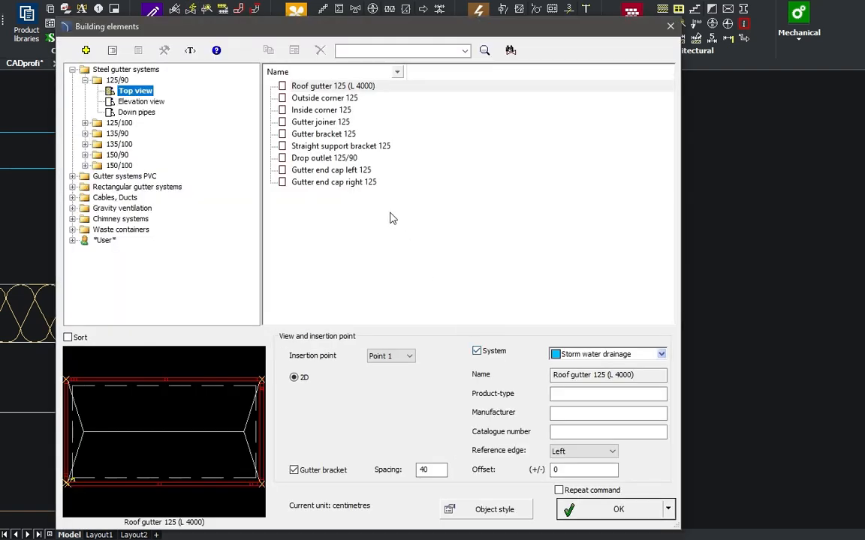
left_click(345, 111)
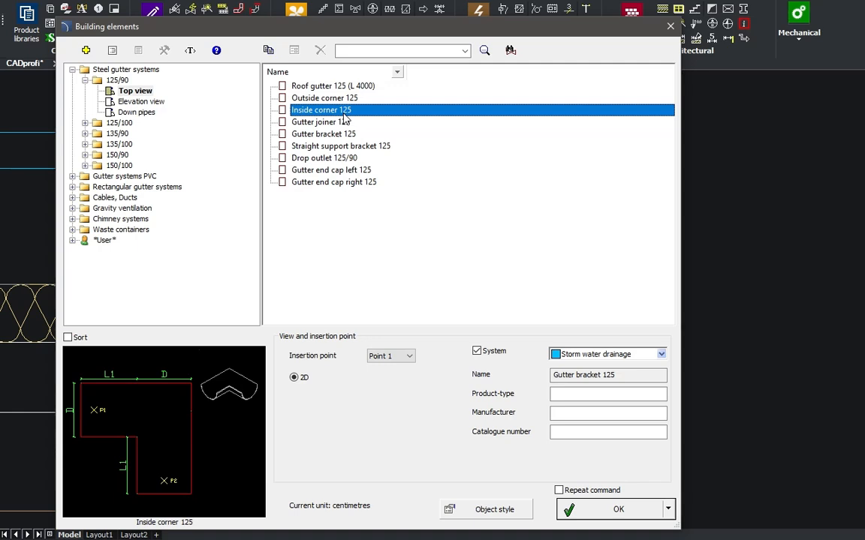
left_click(609, 511)
left_click(494, 349)
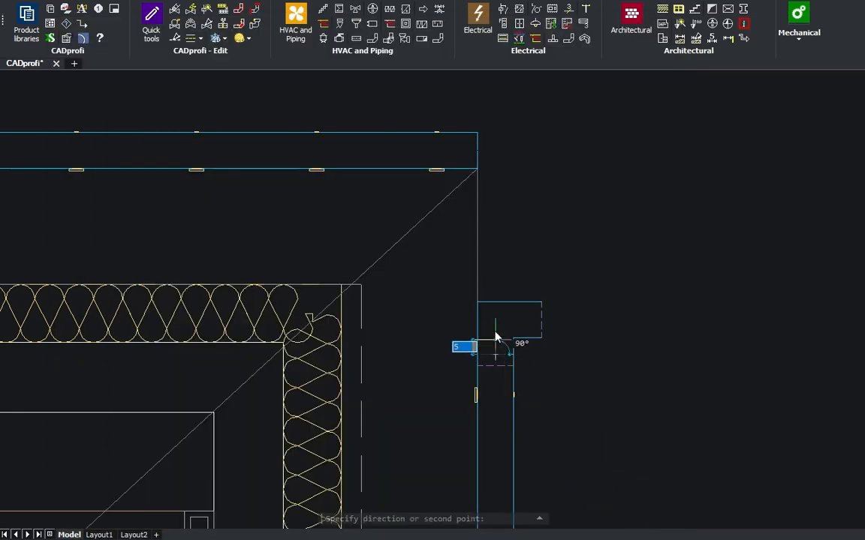
left_click(479, 152)
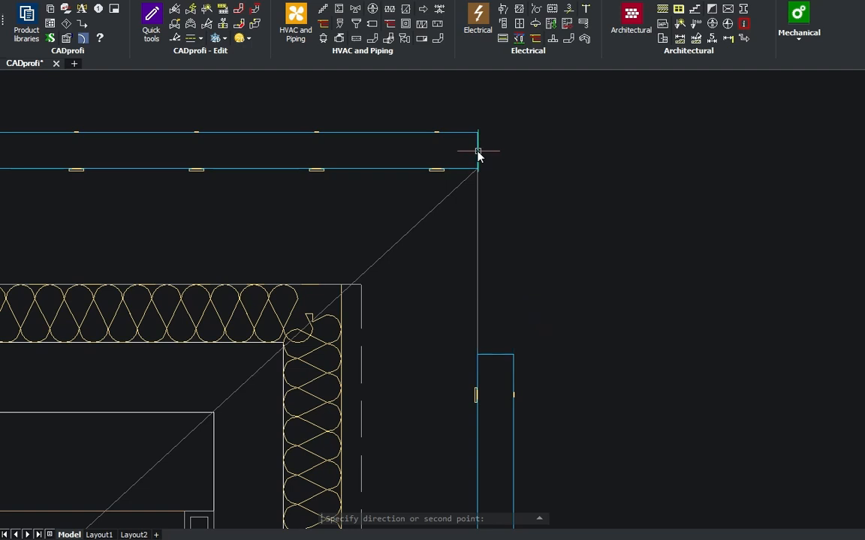
left_click(591, 186)
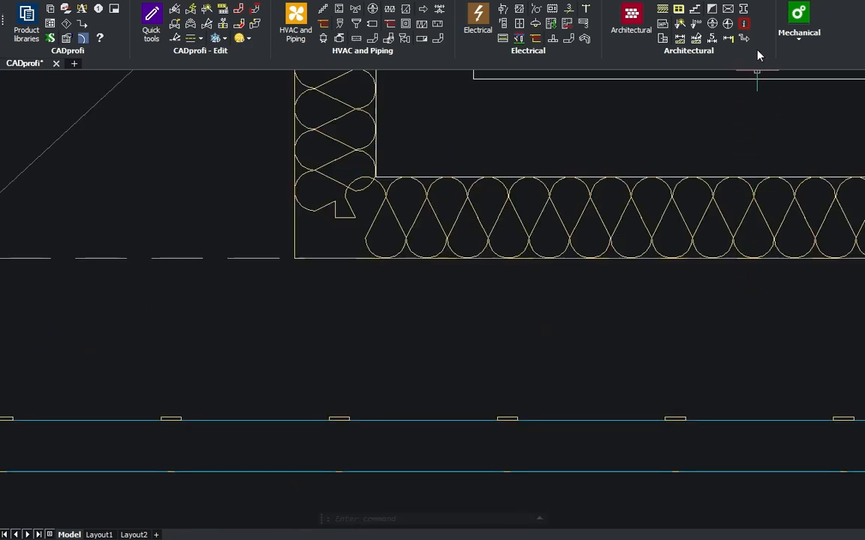
Insert a top-view Drop outlet 125/90 into the bottom gutter near the building's lower-left wall corner, with command repetition enabled
left_click(743, 9)
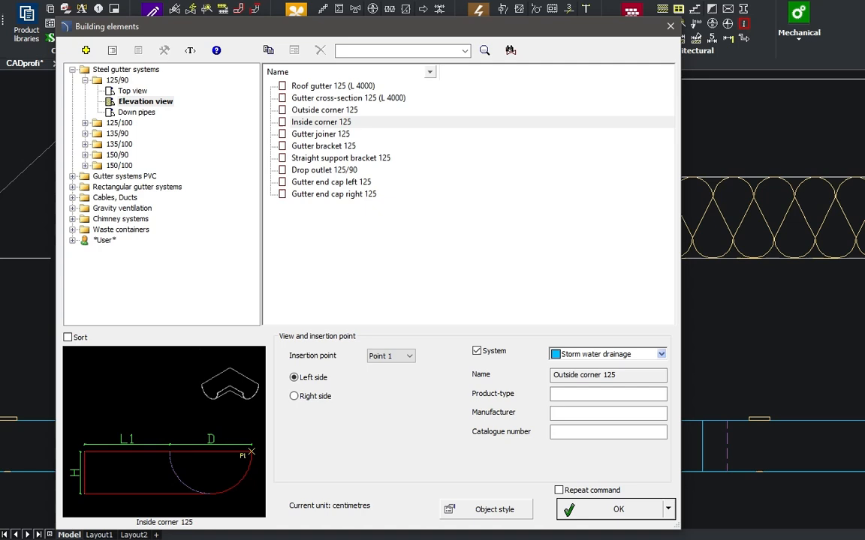
left_click(130, 92)
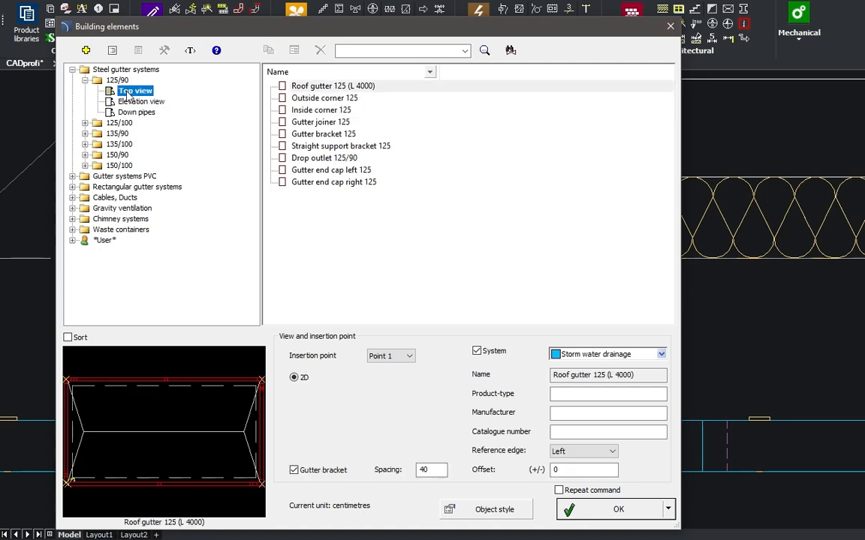
left_click(300, 159)
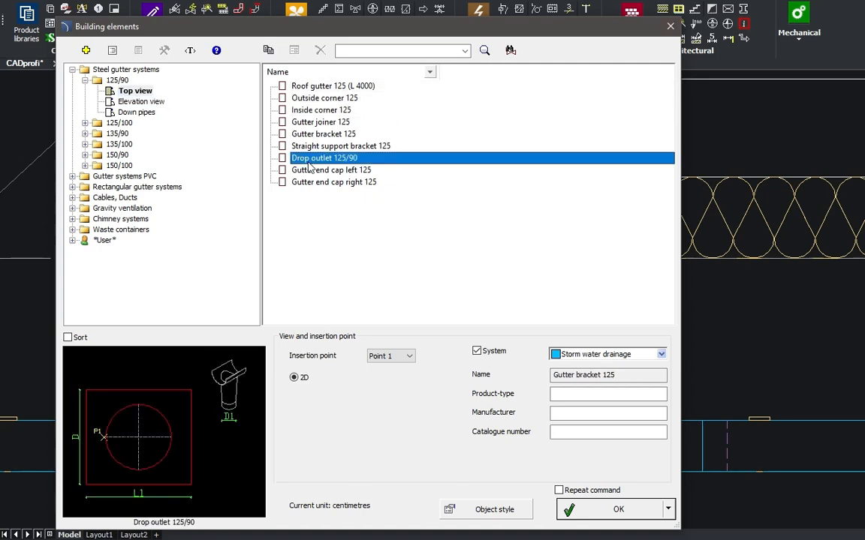
left_click(558, 492)
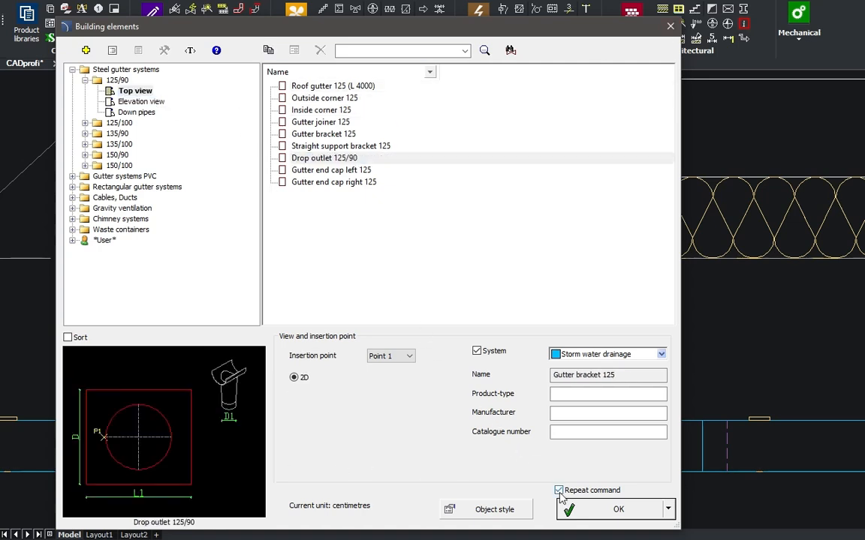
left_click(603, 514)
left_click(424, 421)
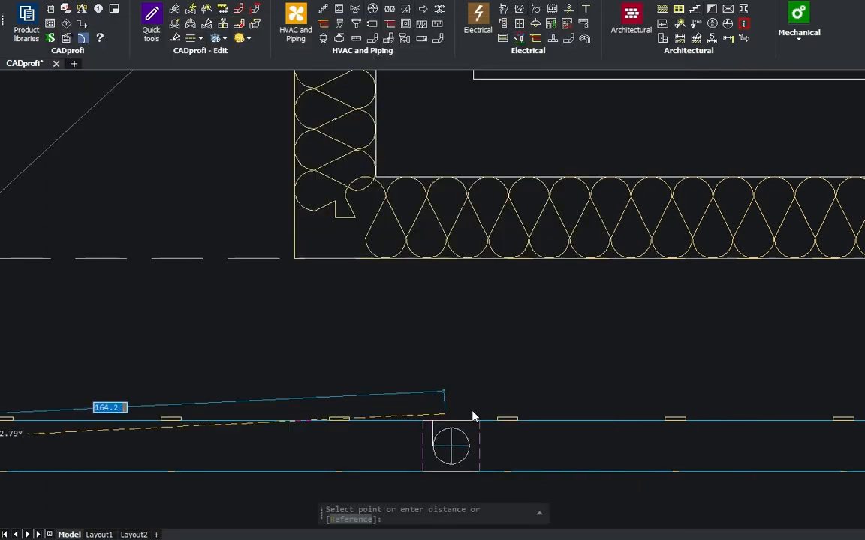
left_click(408, 370)
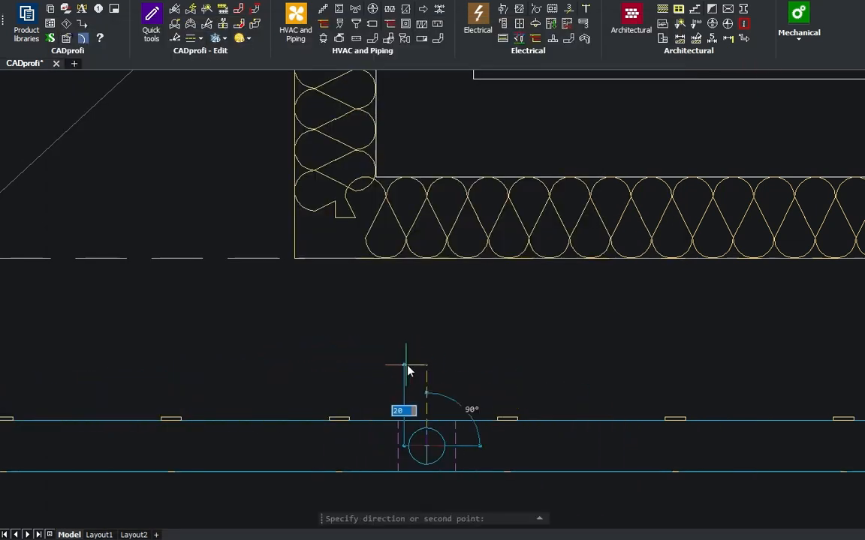
left_click(434, 343)
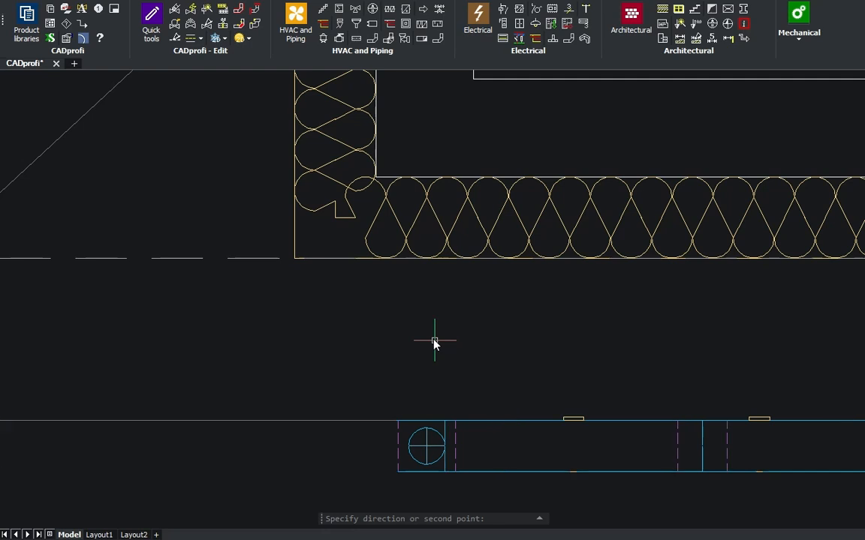
Insert a plan-view Elbow + Down pipe + Elbow 90 with L = 37 cm at the drop outlet's centre, rotated 90° towards the wall
left_click(137, 113)
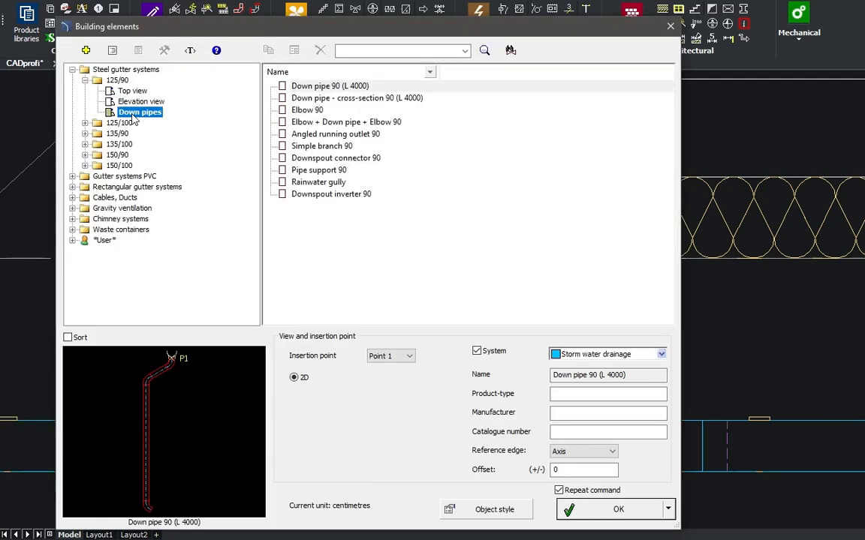
left_click(309, 123)
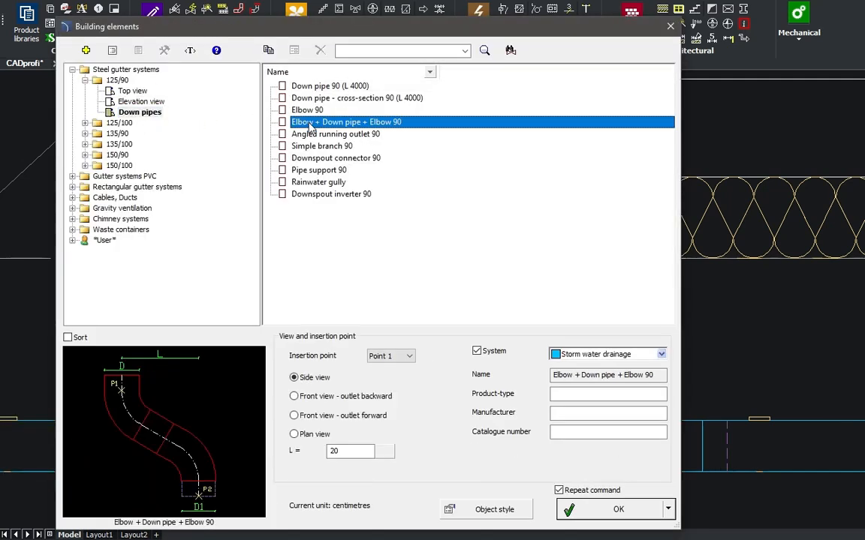
left_click(294, 397)
left_click(294, 416)
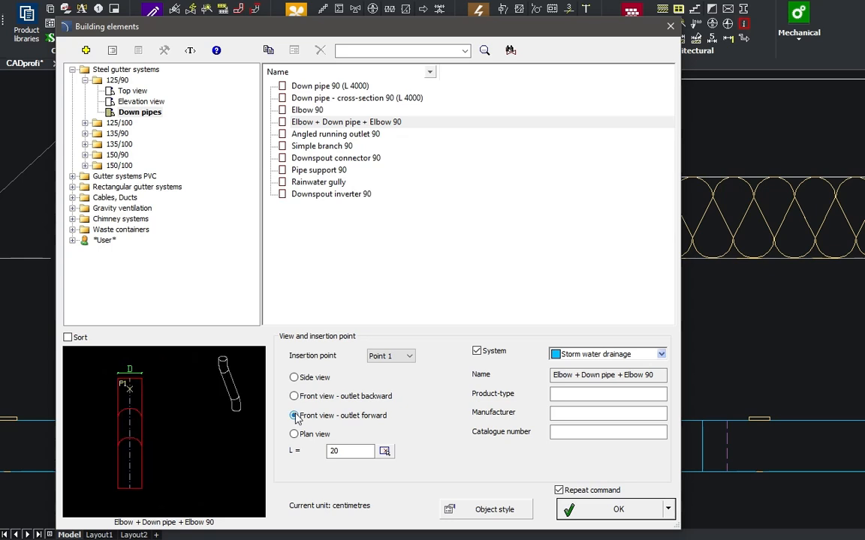
left_click(294, 435)
double_click(329, 451)
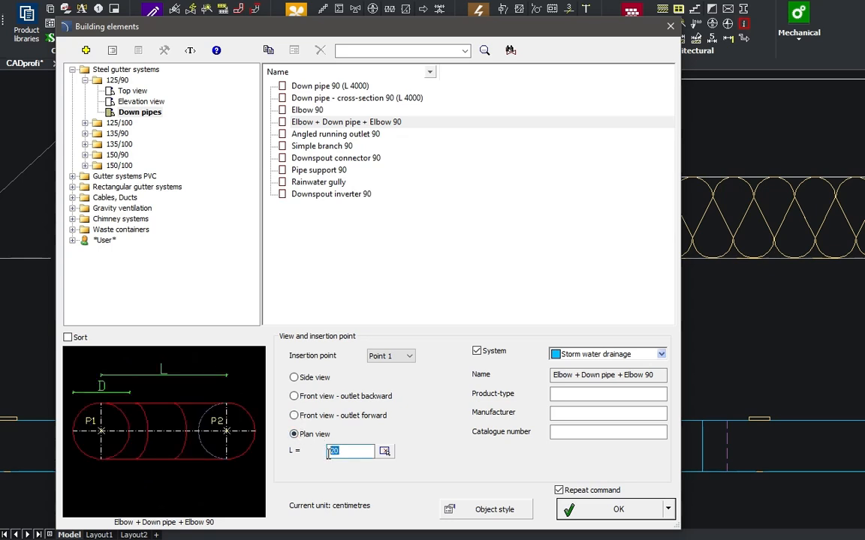
left_click(572, 509)
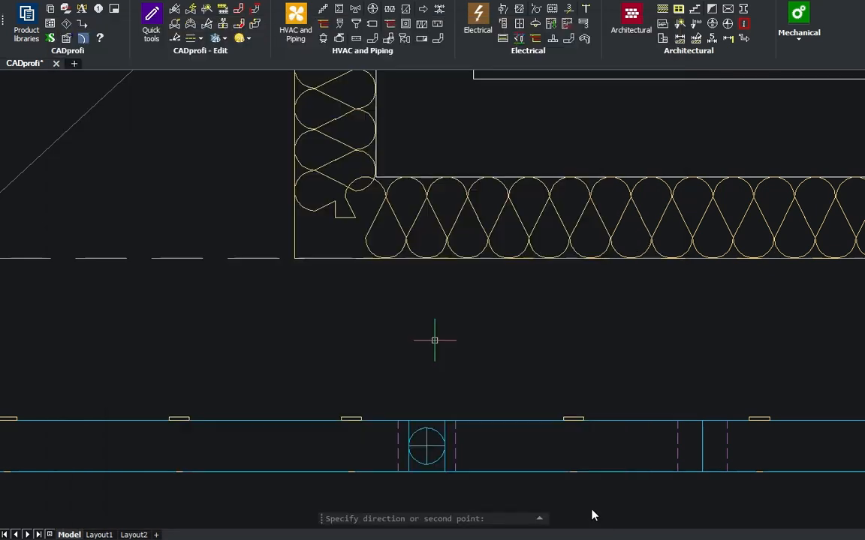
left_click(427, 446)
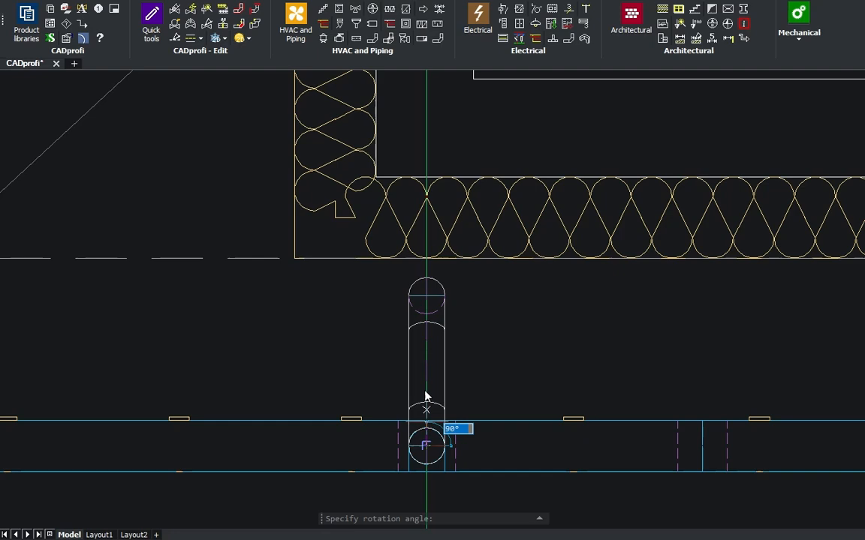
left_click(427, 278)
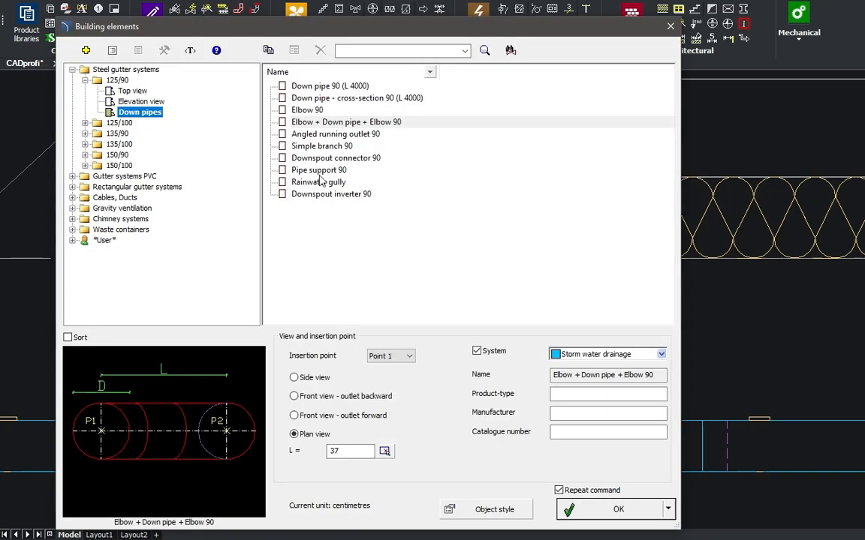
Insert a plan-view Pipe support 90 on the elbow end by the wall, with L1 picked as the 4.75 cm gap between pipe and wall
left_click(319, 171)
left_click(384, 451)
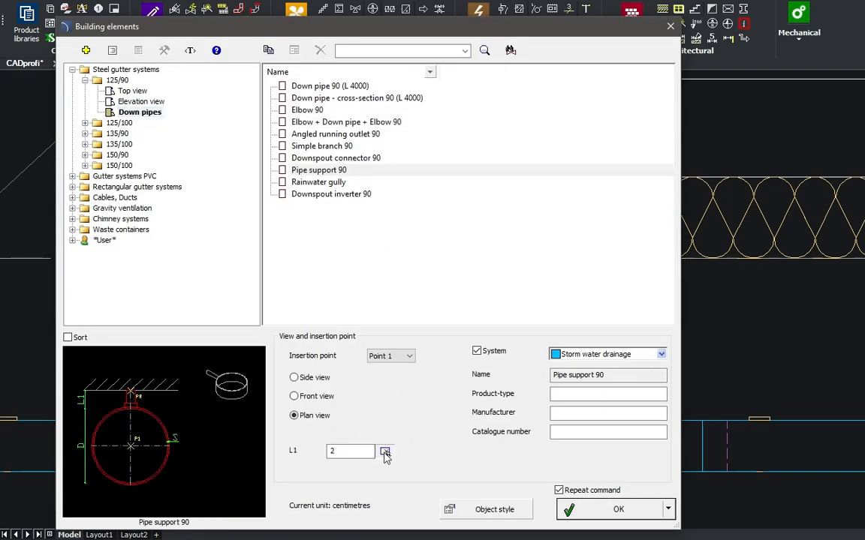
left_click(426, 285)
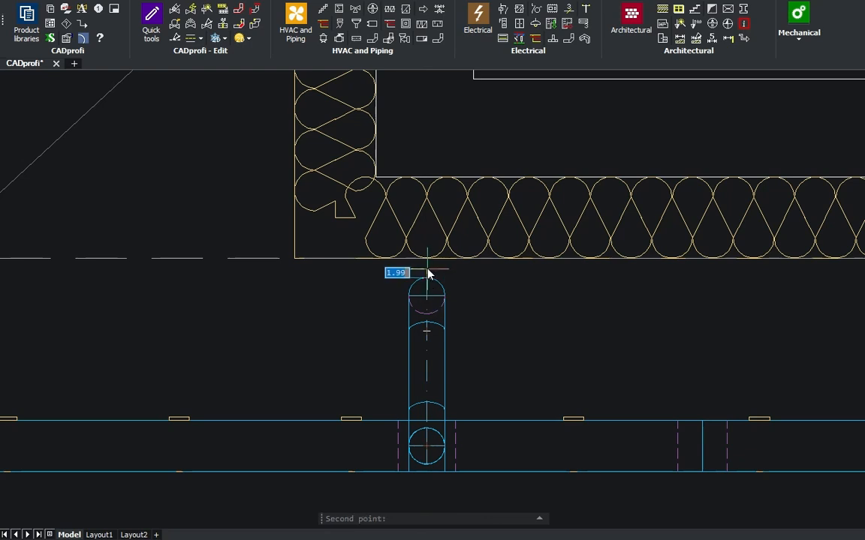
left_click(428, 258)
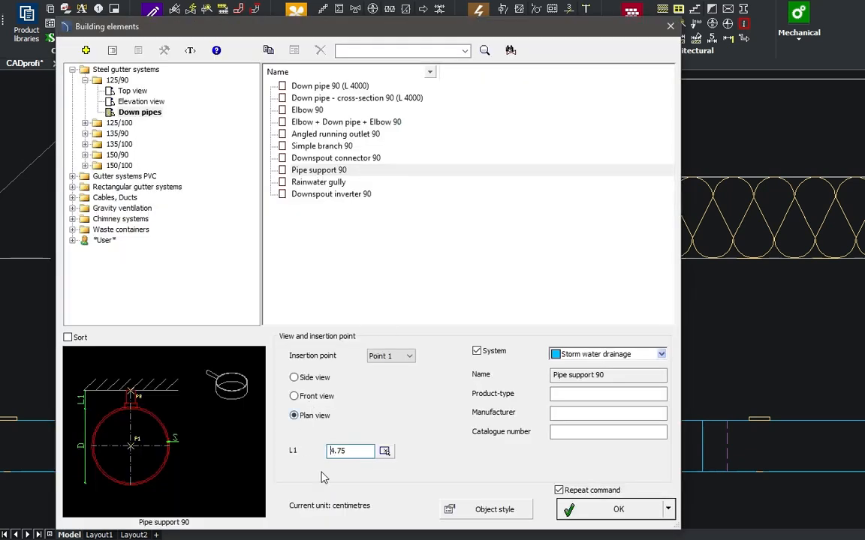
left_click(585, 516)
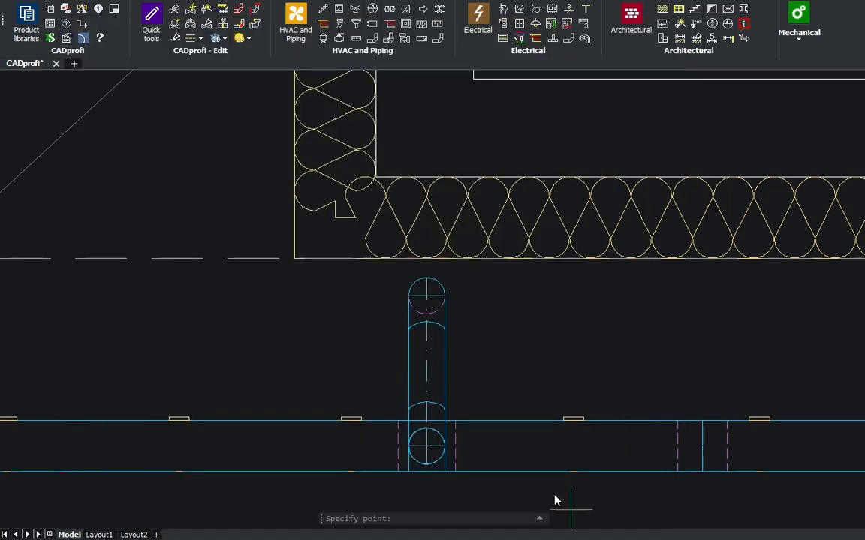
left_click(426, 297)
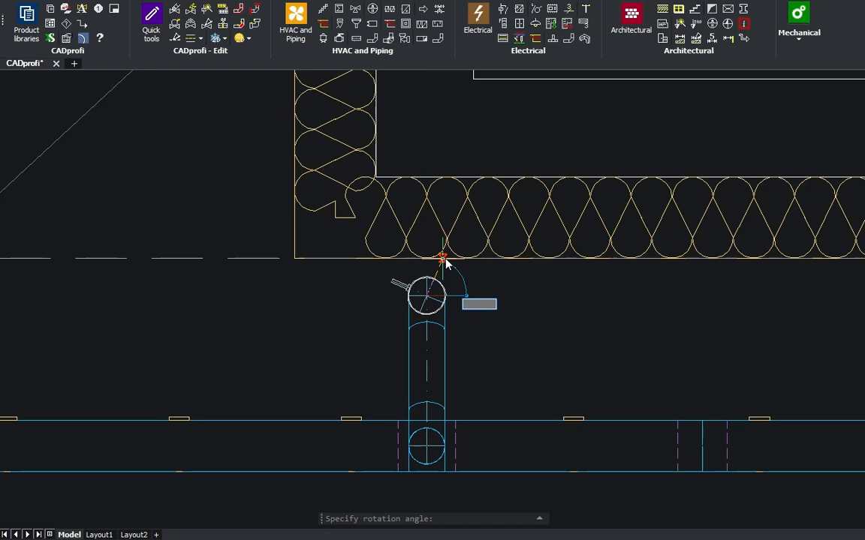
left_click(558, 300)
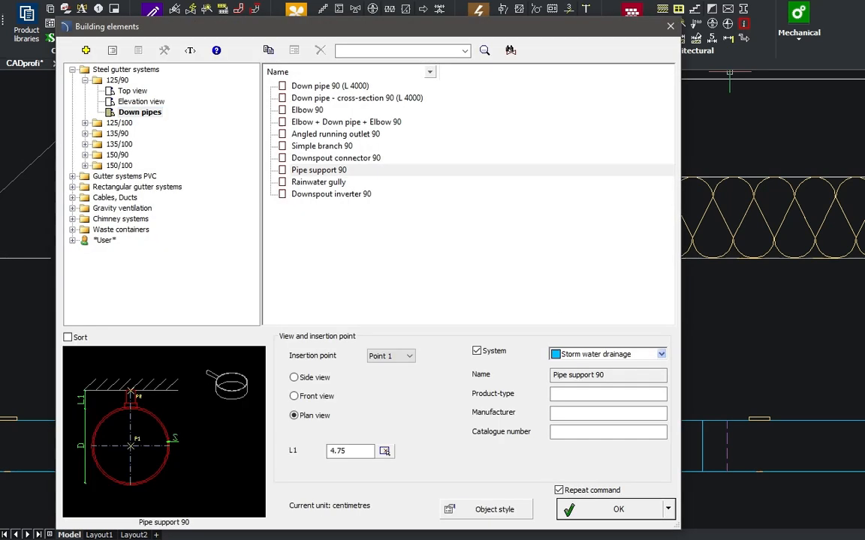
Insert a Down pipe - cross-section 90 with a length of 308 cm at the centre of the pipe support
left_click(341, 98)
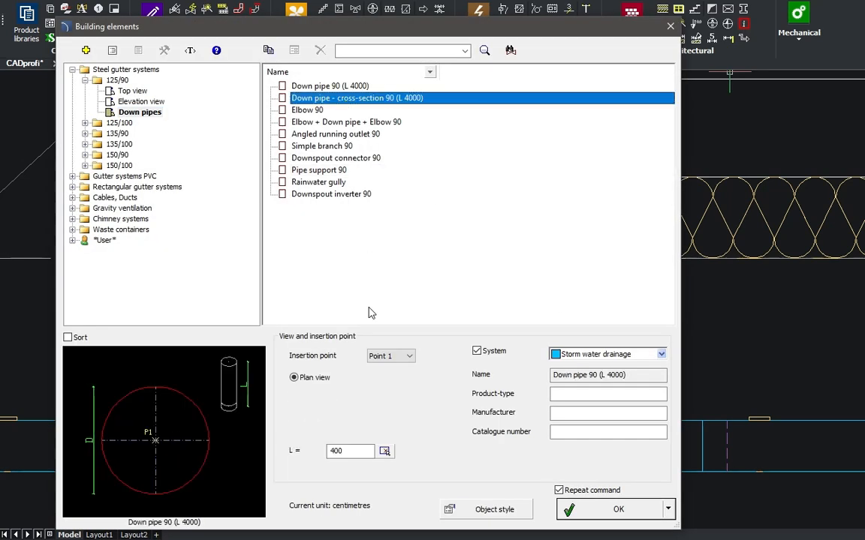
left_click(351, 451)
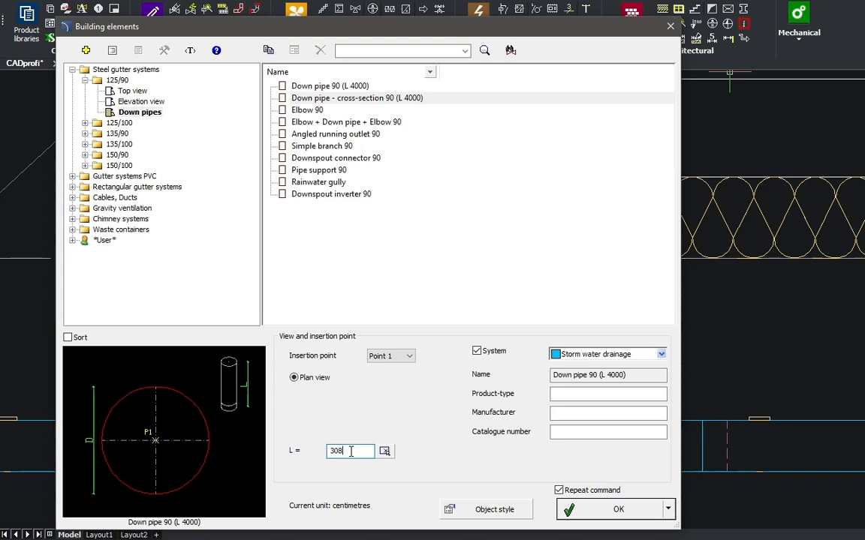
left_click(589, 510)
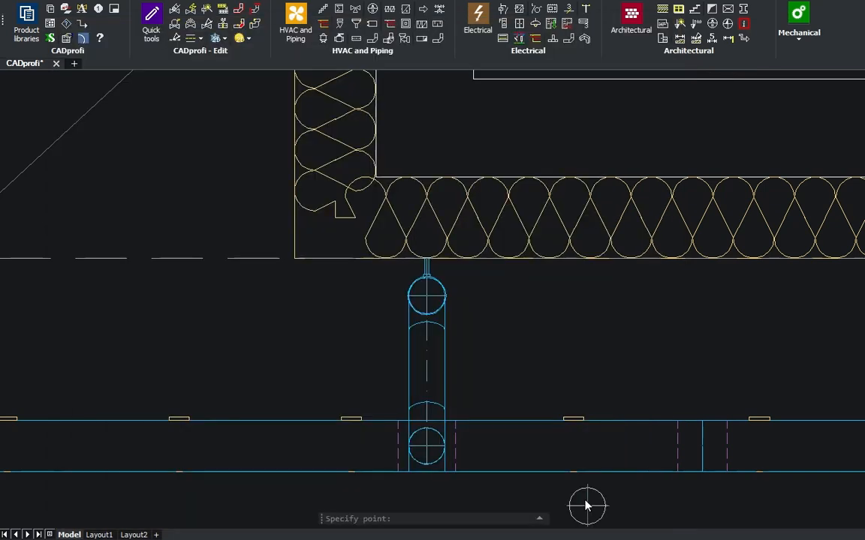
left_click(430, 299)
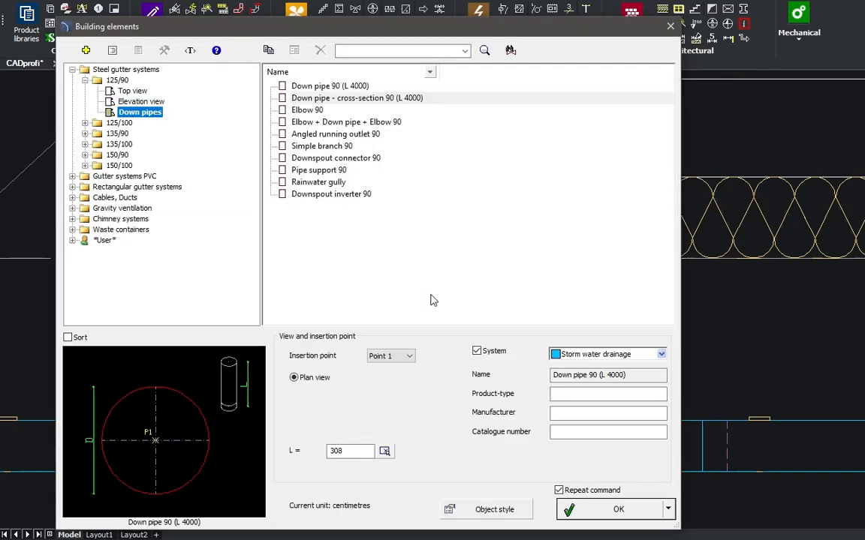
Insert a plan-view Rainwater gully at the down pipe's centre, pointing straight away from the wall towards the gutter
left_click(319, 184)
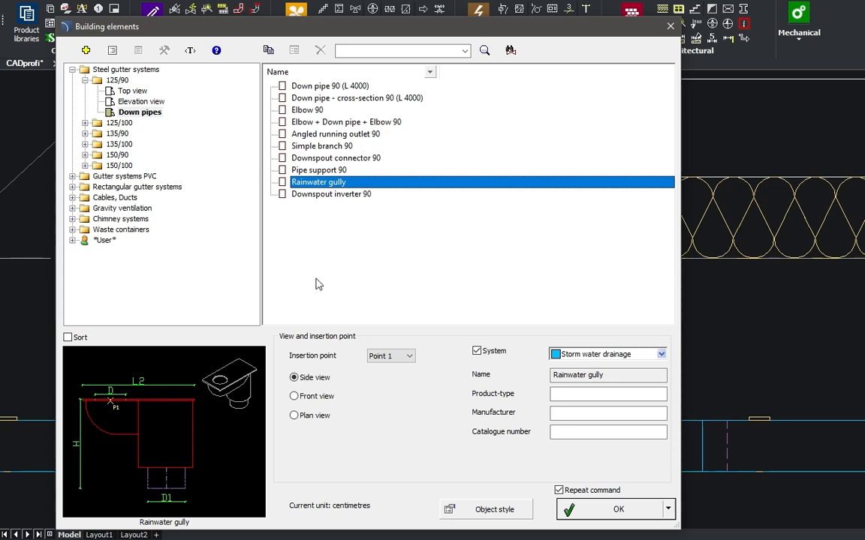
left_click(294, 396)
left_click(294, 417)
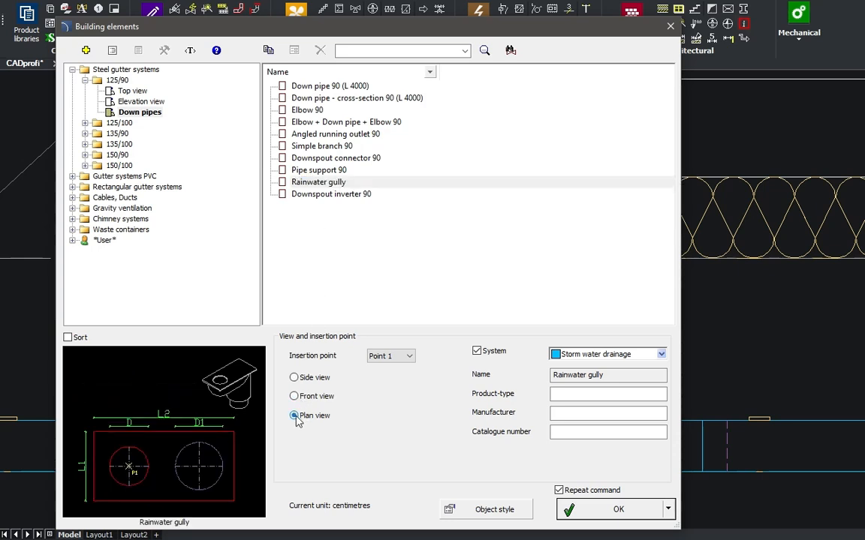
left_click(586, 509)
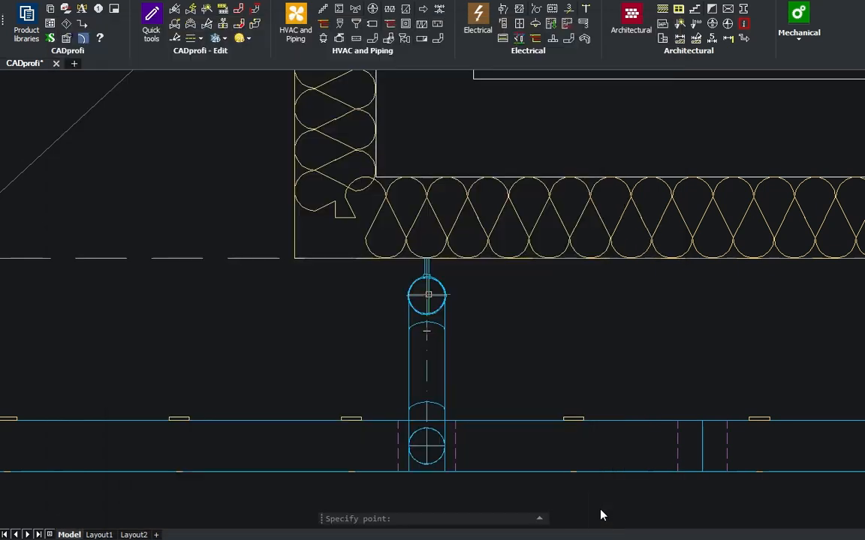
left_click(426, 298)
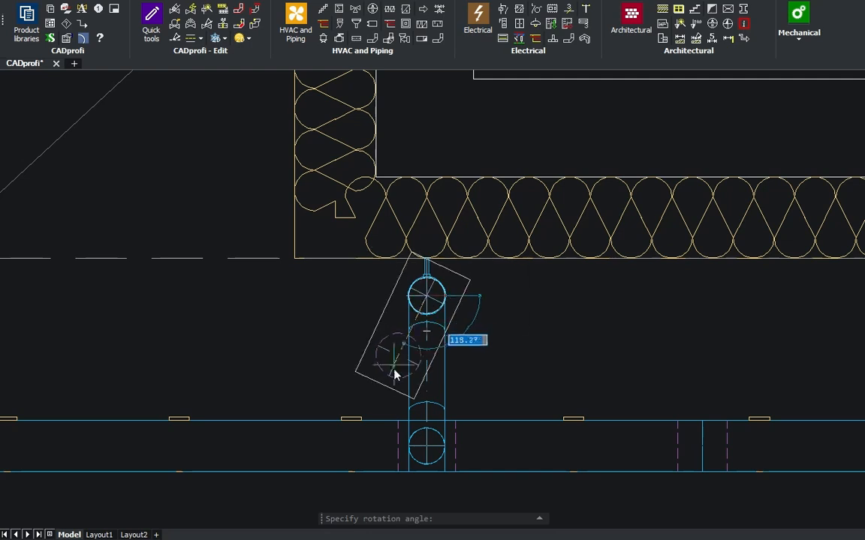
left_click(429, 408)
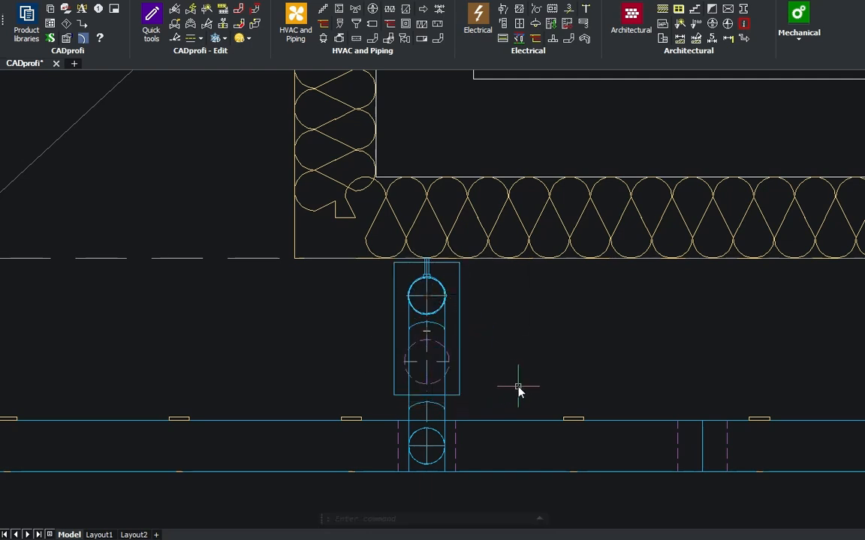
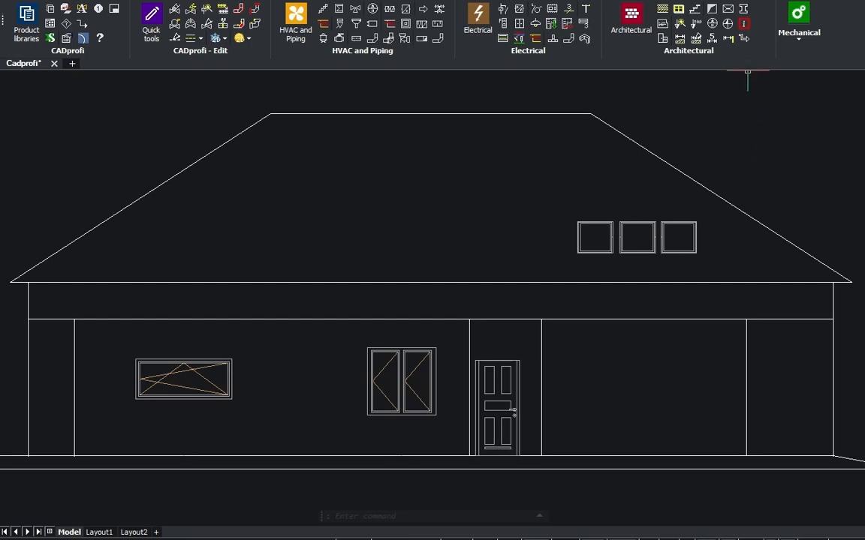
Draw an elevation-view Roof gutter 125 (L 4000) with brackets spaced 40 cm along the full eaves line of the front elevation
left_click(742, 10)
left_click(484, 82)
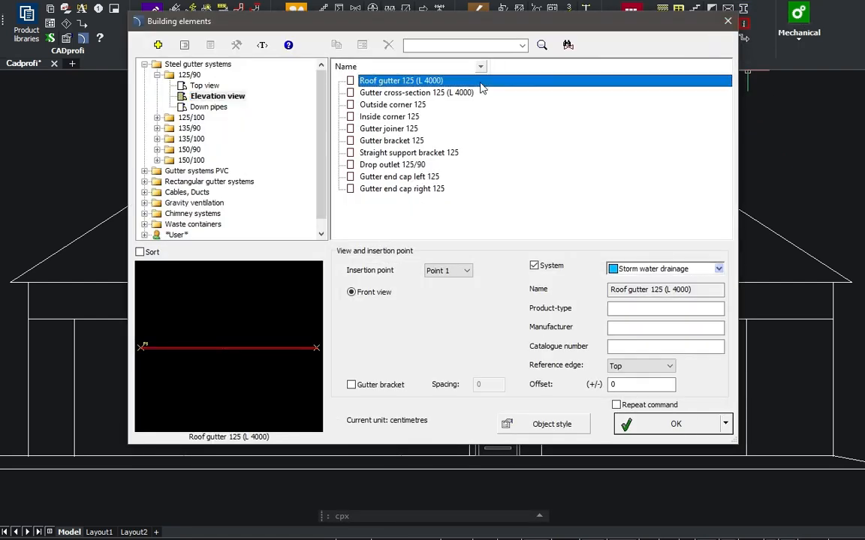
left_click(352, 385)
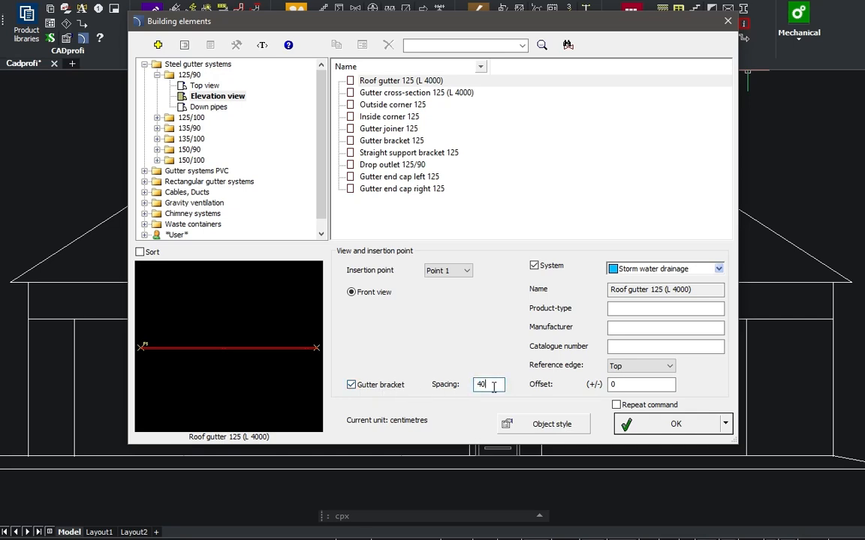
left_click(644, 426)
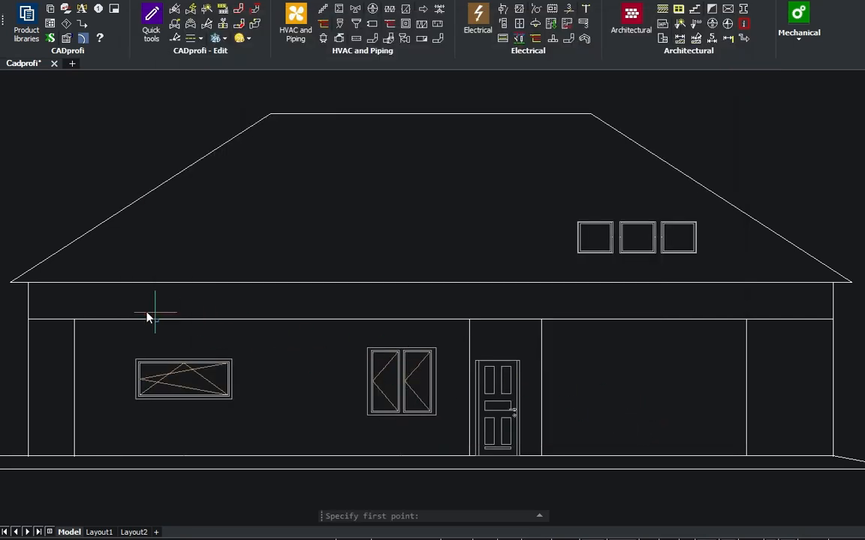
left_click(12, 282)
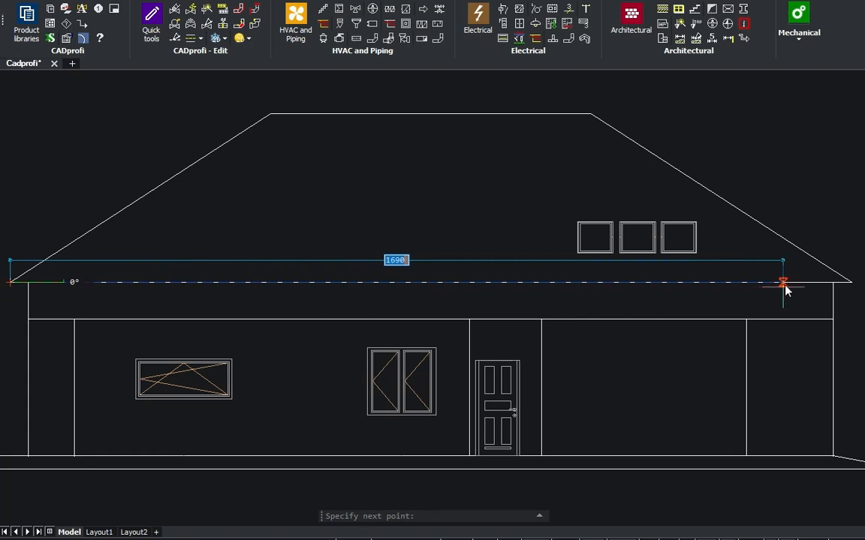
left_click(851, 283)
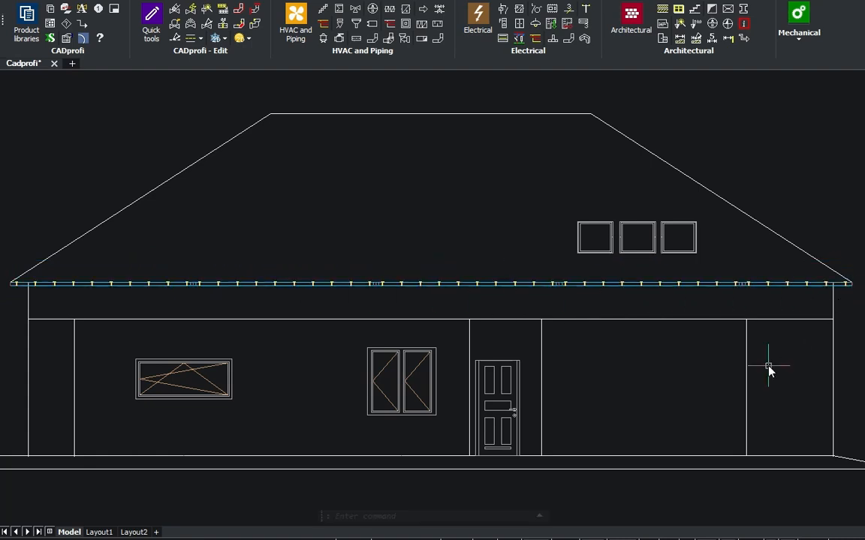
Insert an elevation-view Outside corner 125, right side, at the right end of the eaves gutter
scroll(768, 364, "up", 3)
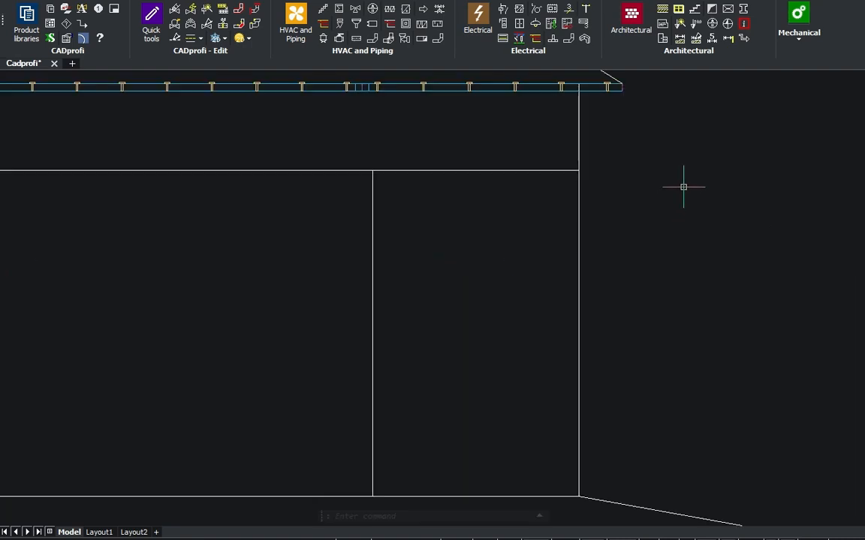
left_click(743, 14)
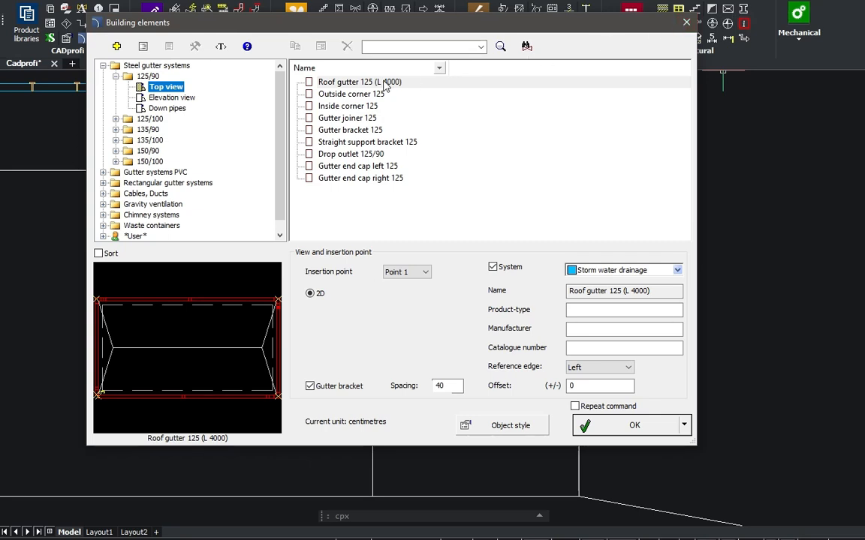
left_click(174, 98)
left_click(338, 106)
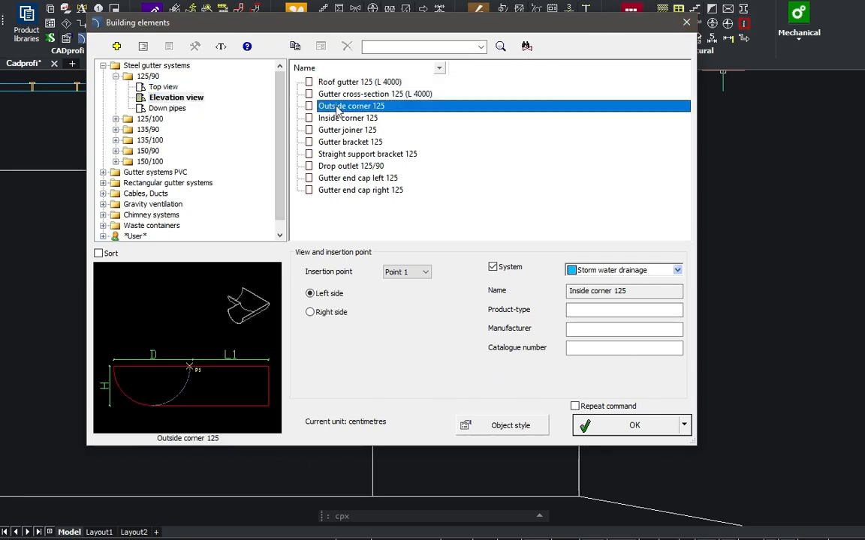
left_click(310, 312)
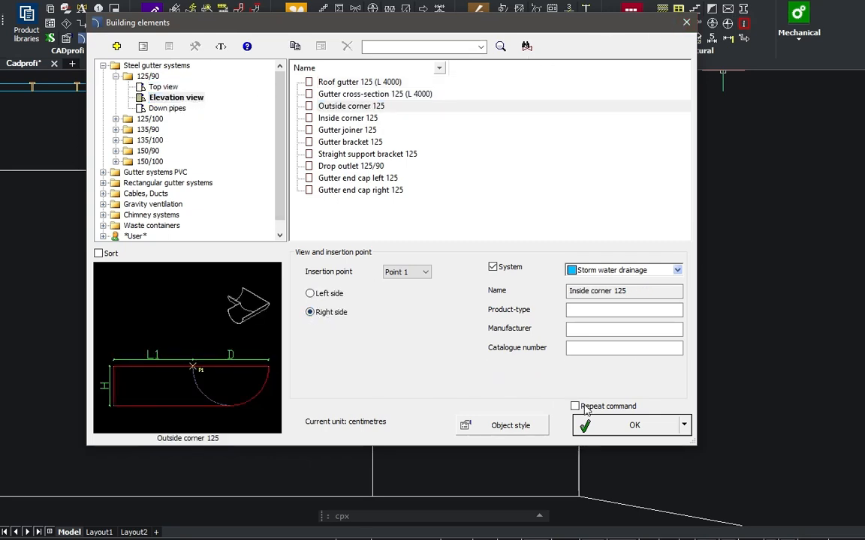
left_click(623, 425)
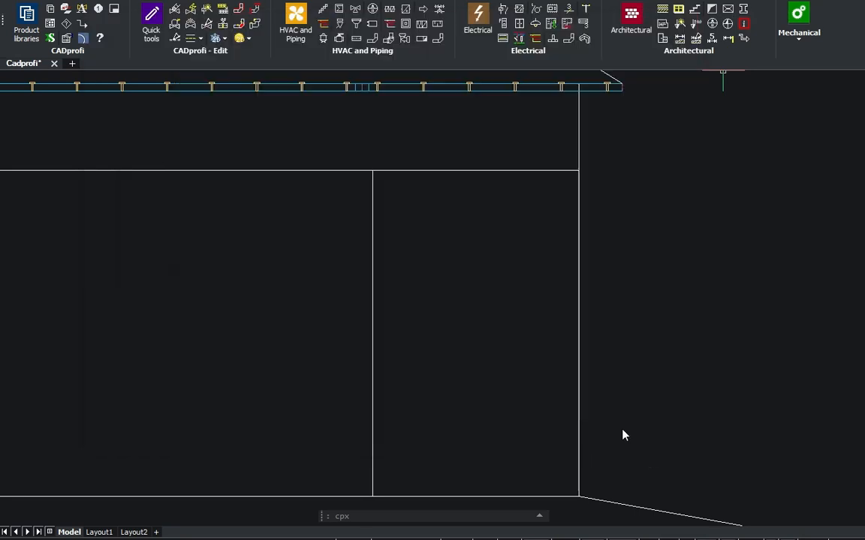
left_click(620, 88)
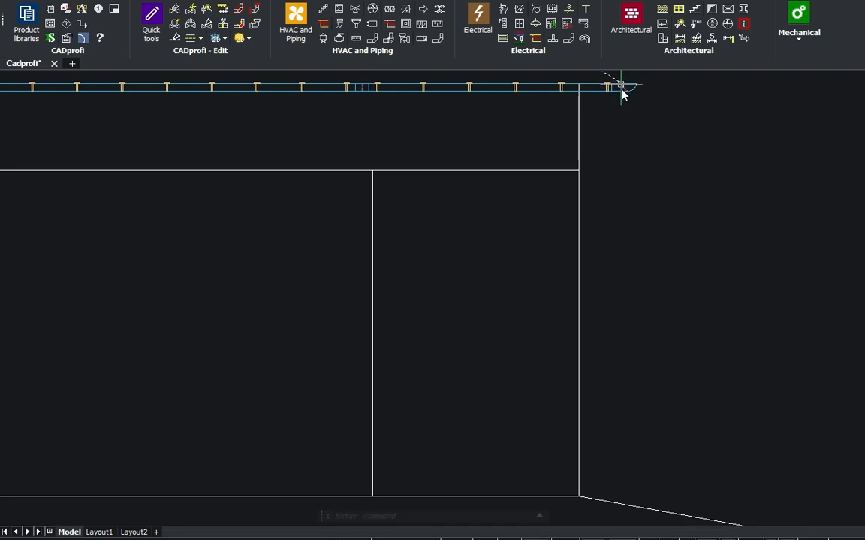
Insert a front-view Drop outlet 125/90 on the front elevation's gutter, left of the gutter joiner, with the command set to repeat
left_click(749, 7)
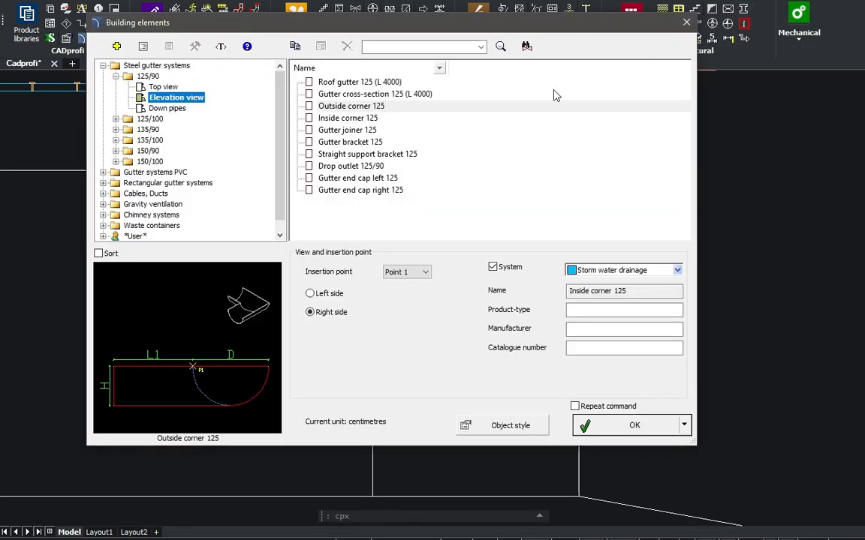
left_click(367, 166)
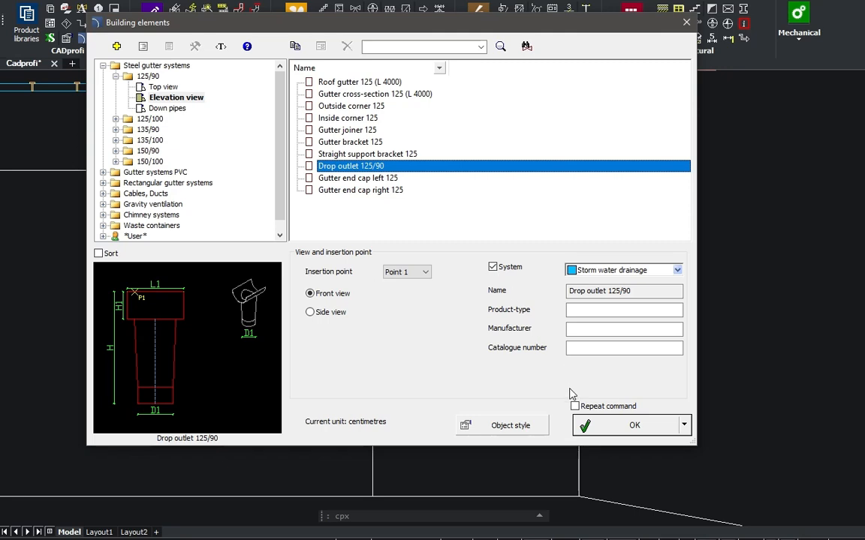
left_click(575, 406)
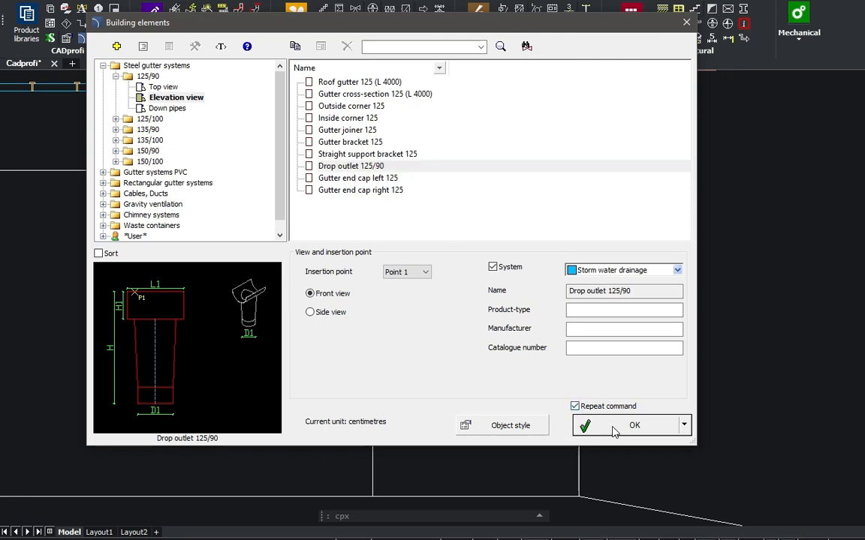
left_click(614, 426)
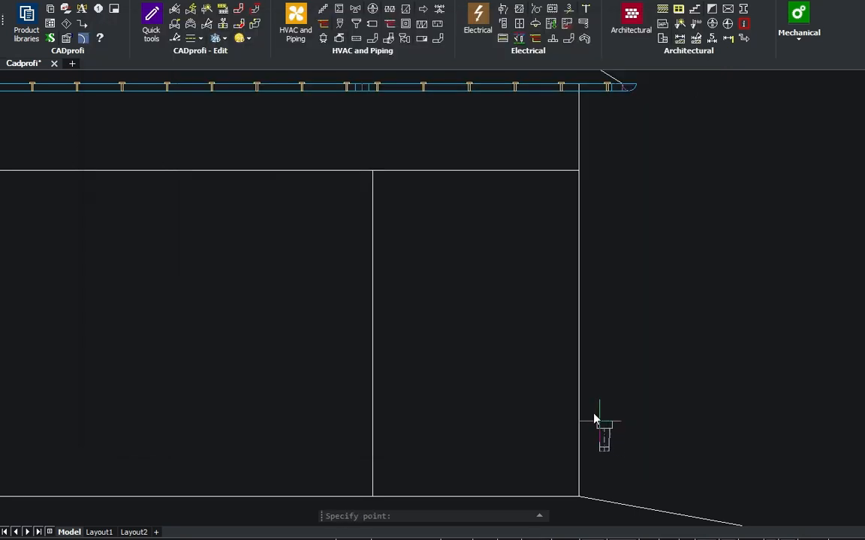
left_click(319, 87)
left_click(326, 84)
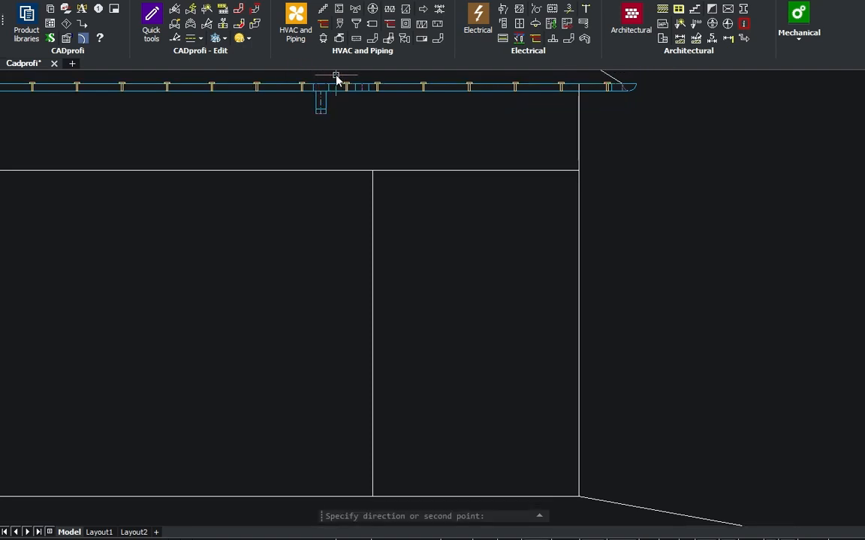
left_click(336, 79)
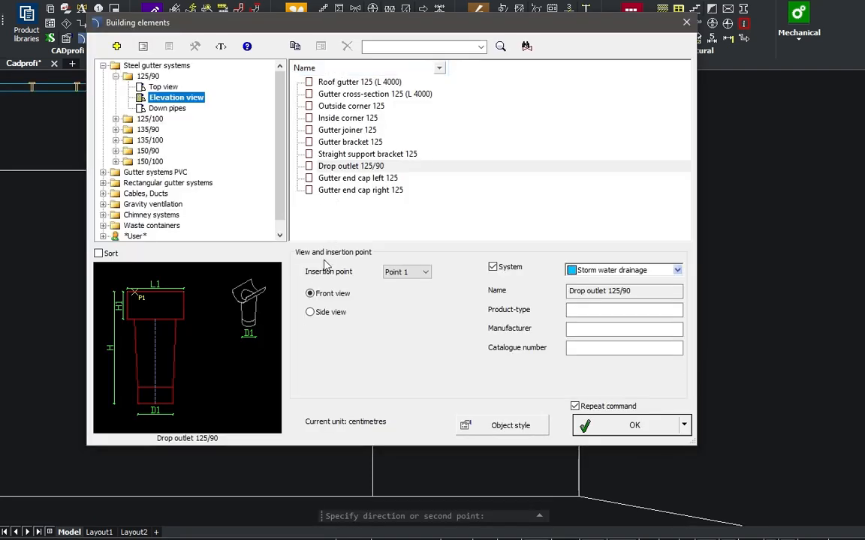
Insert a side-view Drop outlet 125/90 under the outside corner at the gutter's right end
left_click(309, 312)
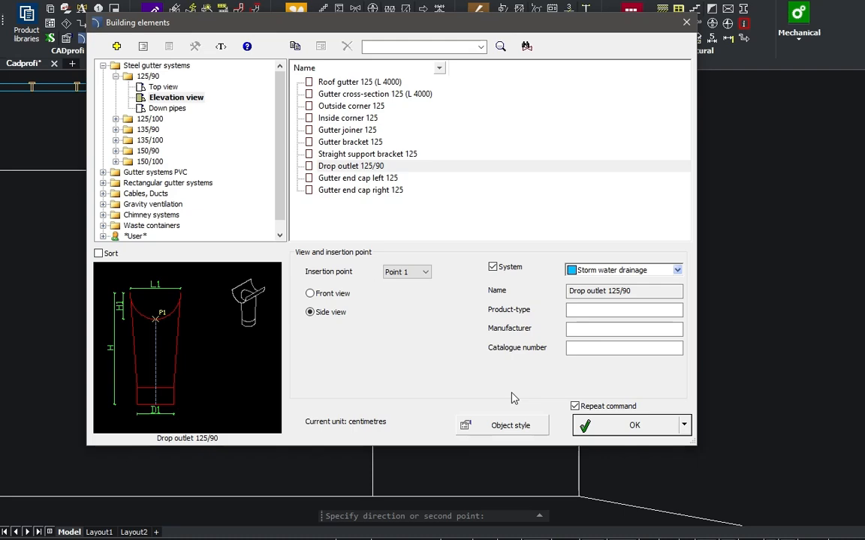
left_click(599, 427)
left_click(630, 104)
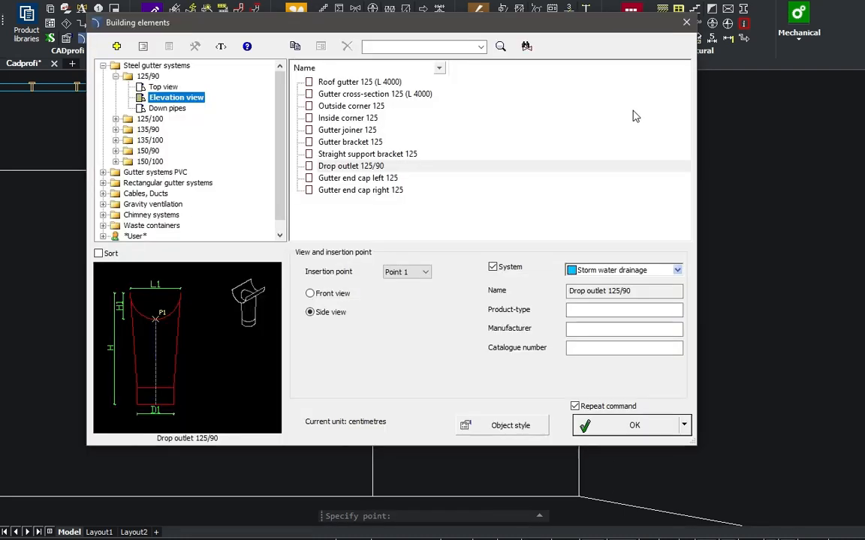
Insert a side-view Elbow + Down pipe + Elbow 90 with L = 37 below the corner drop outlet, bending towards the wall
left_click(169, 109)
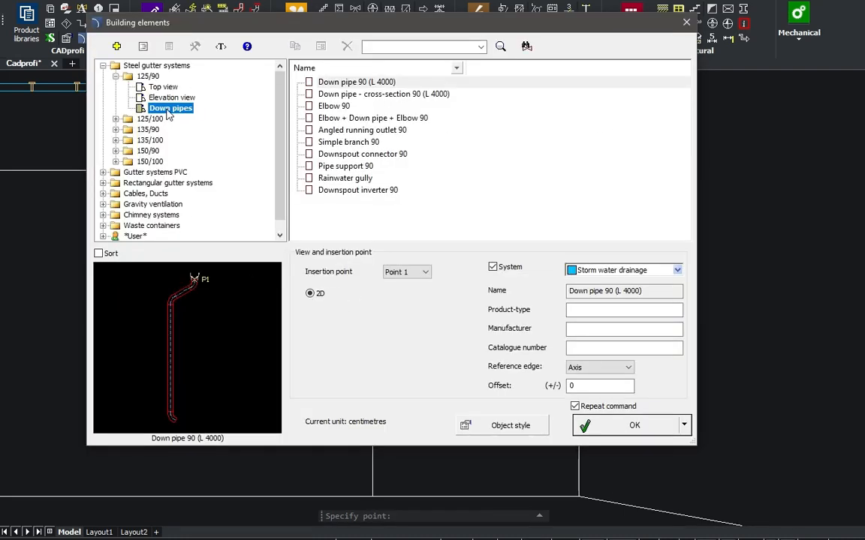
left_click(348, 119)
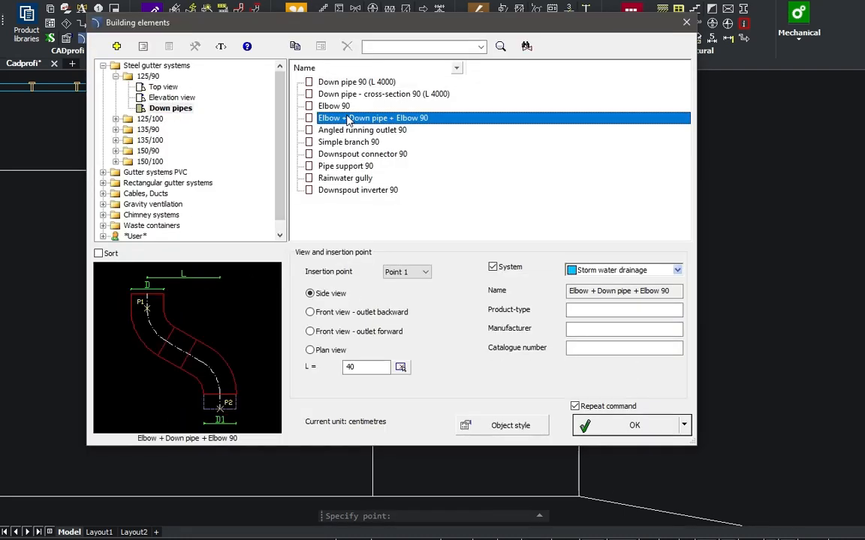
double_click(346, 367)
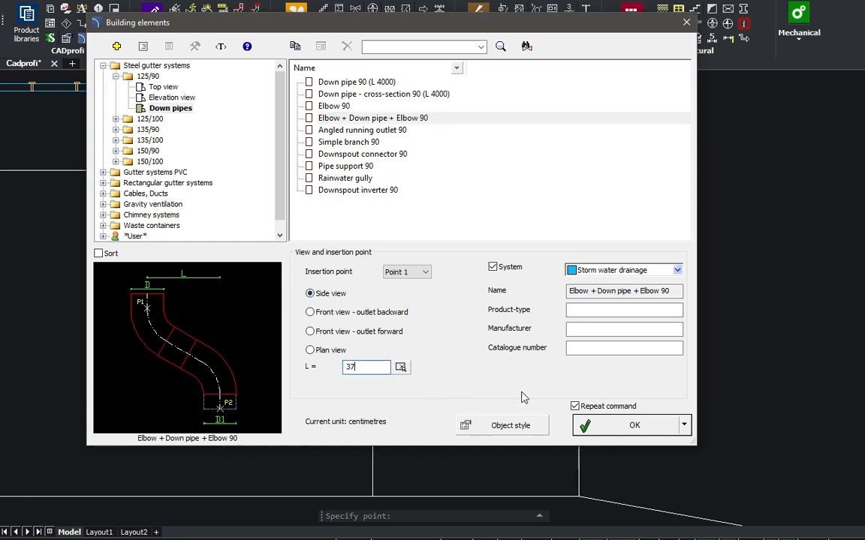
left_click(614, 426)
left_click(629, 92)
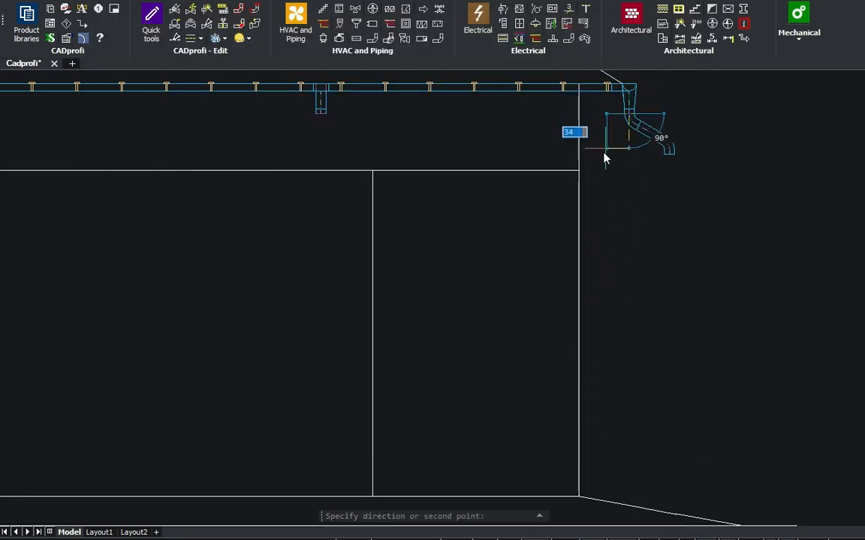
left_click(519, 193)
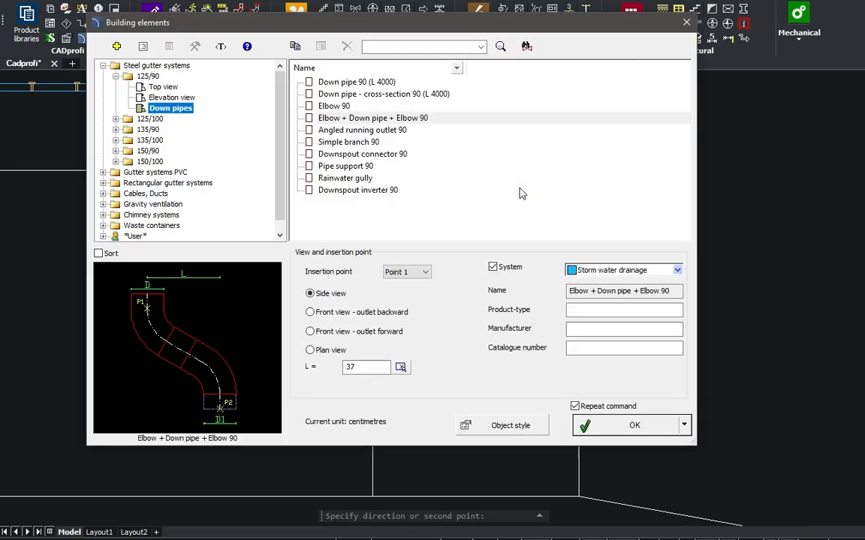
Insert the Elbow + Down pipe + Elbow 90 in front view with outlet backward below the front-view drop outlet
left_click(310, 312)
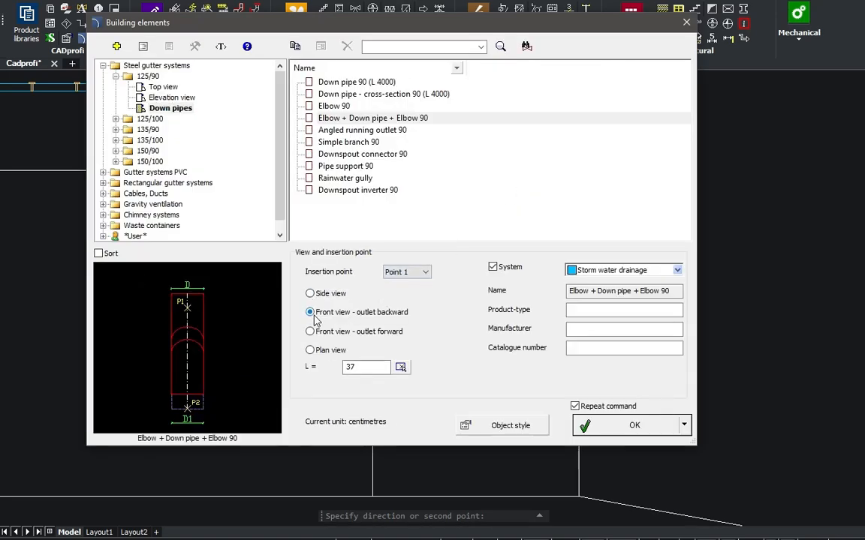
left_click(627, 428)
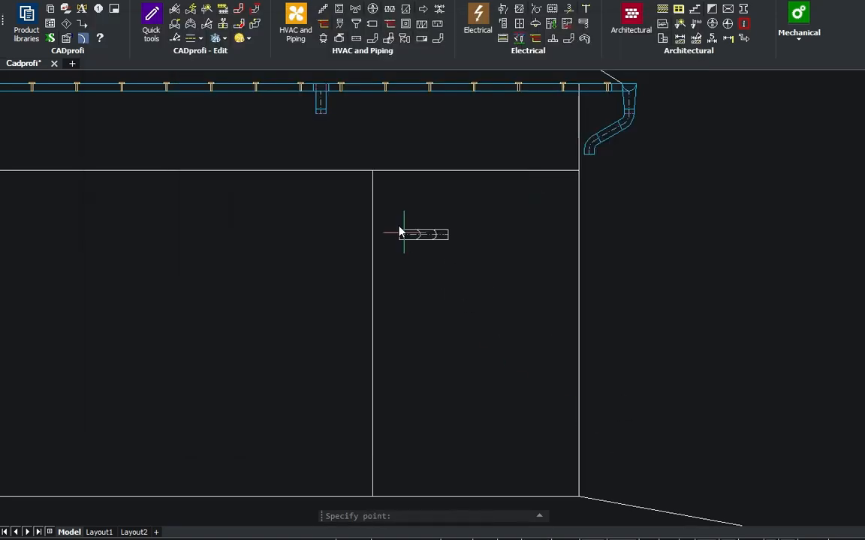
left_click(322, 116)
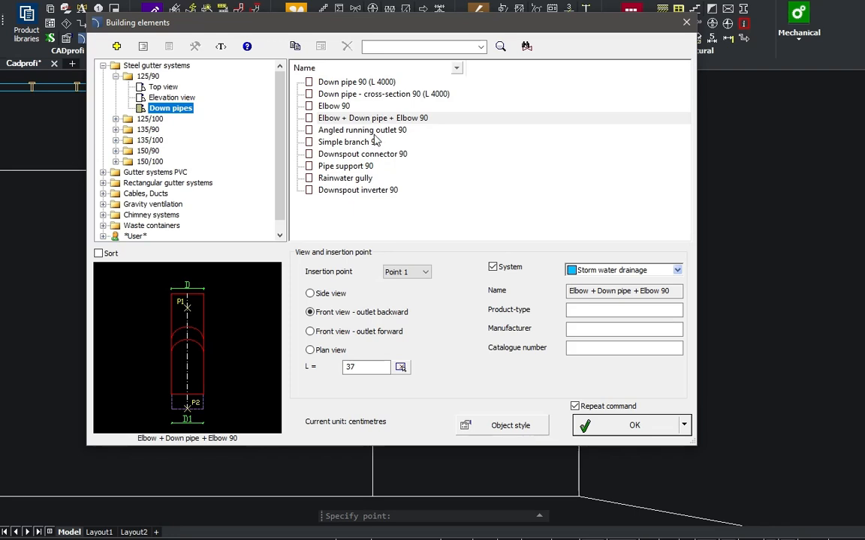
Draw a vertical Down pipe 90 (L 4000) from the side-view elbow along the right wall, ending just above the ground line
left_click(366, 84)
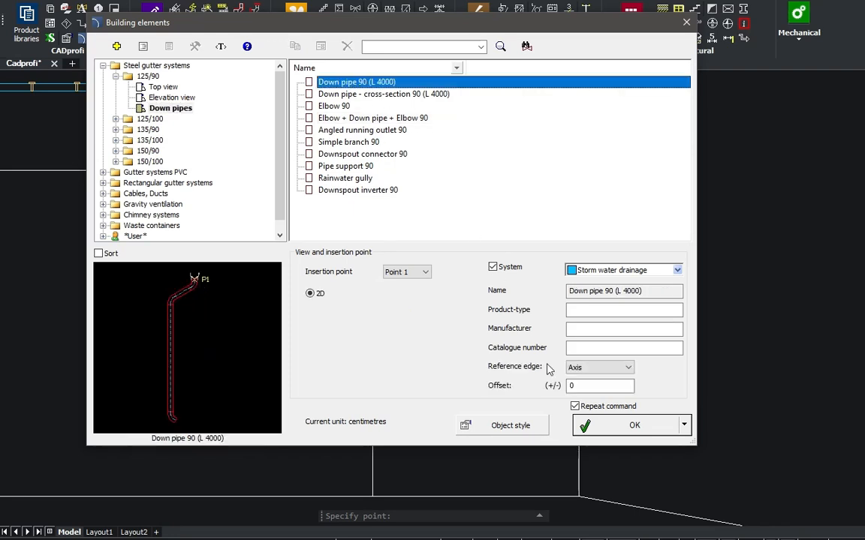
left_click(610, 428)
left_click(591, 164)
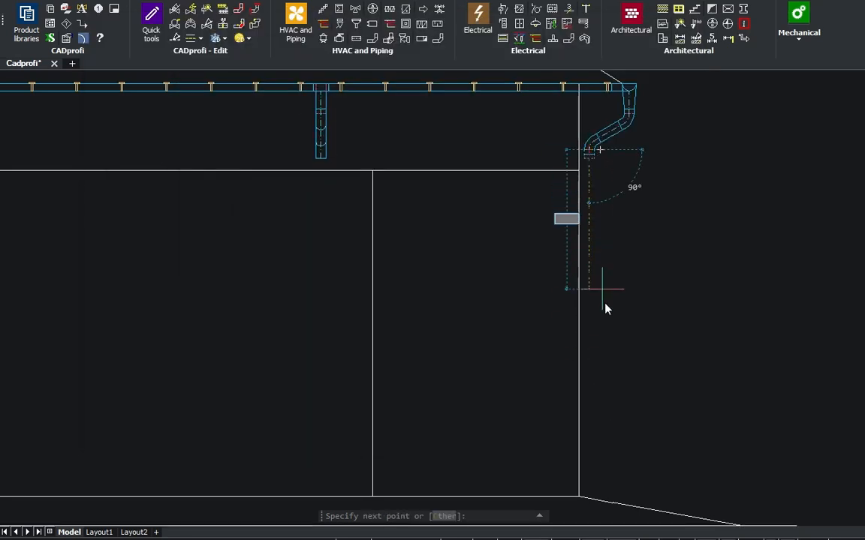
left_click(606, 451)
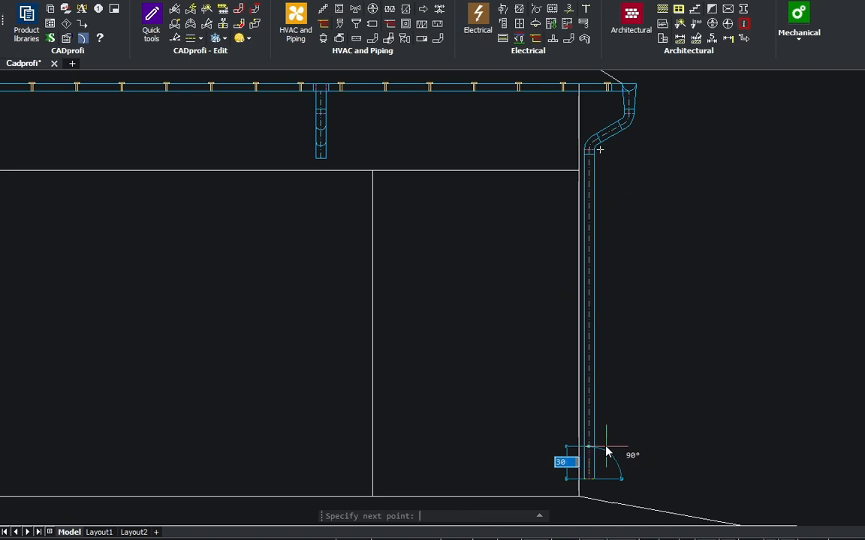
key("Escape")
Draw a second vertical Down pipe 90 (L 4000) from the front-view elbow down to the ground line
left_click(611, 433)
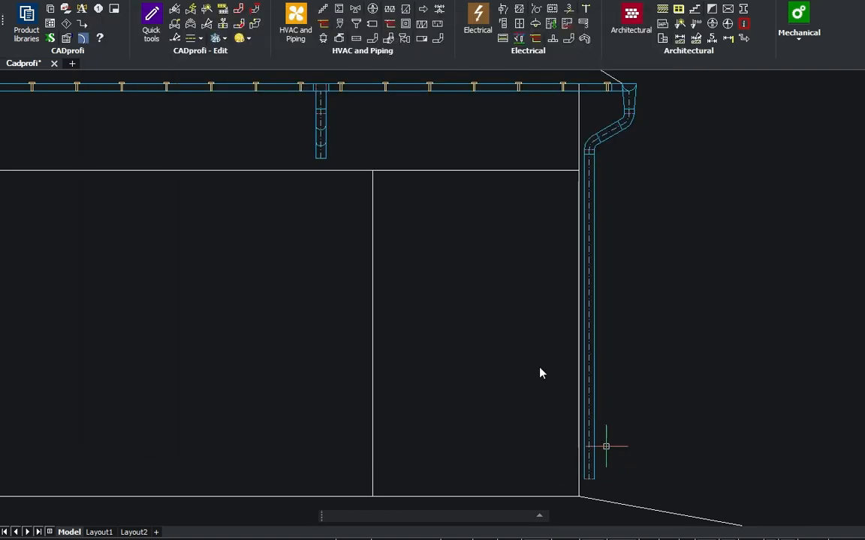
left_click(321, 159)
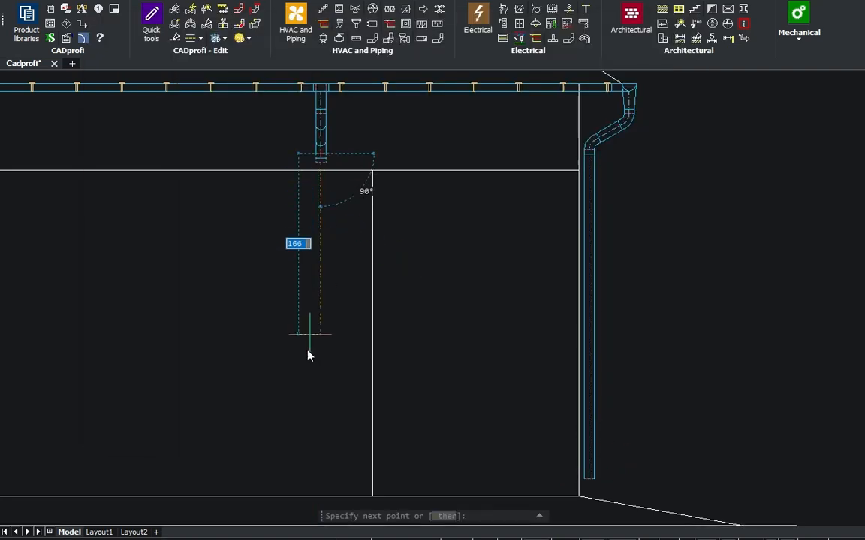
left_click(320, 497)
key("Escape")
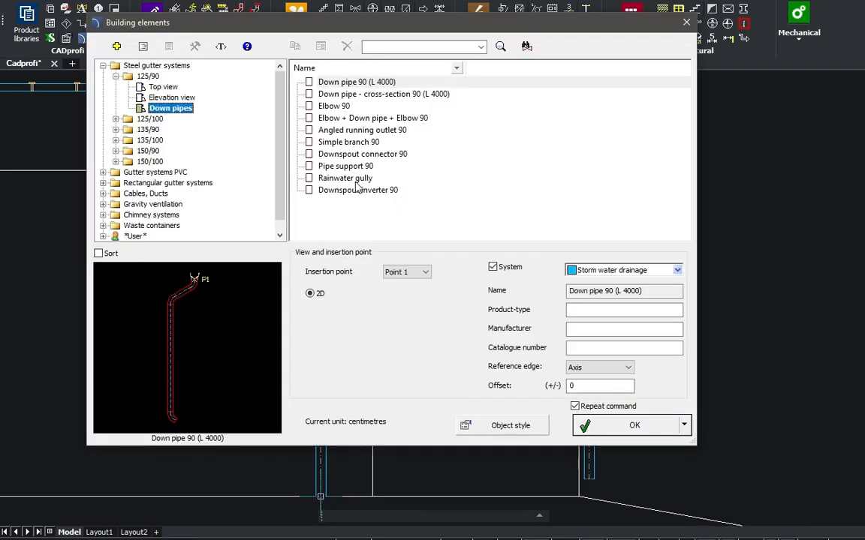
Insert a front-view Rainwater gully at the ground-line end of the front down pipe, oriented downwards
left_click(353, 178)
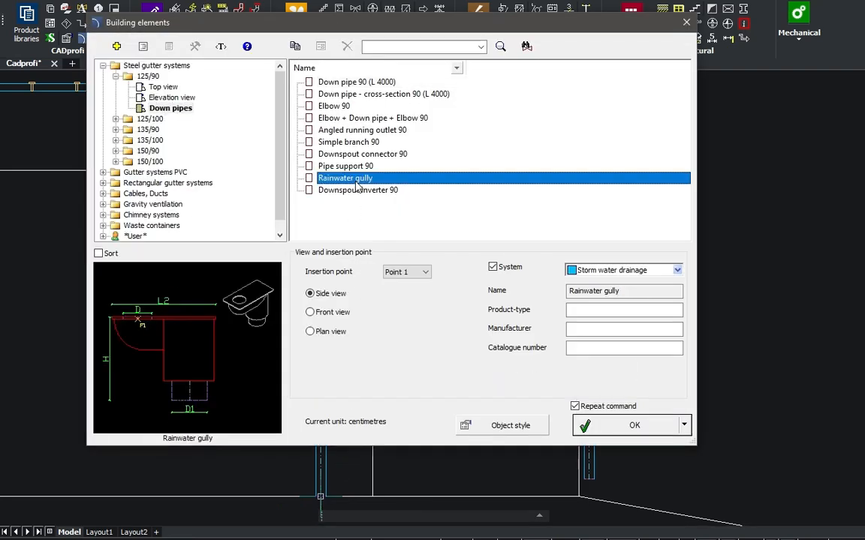
left_click(312, 313)
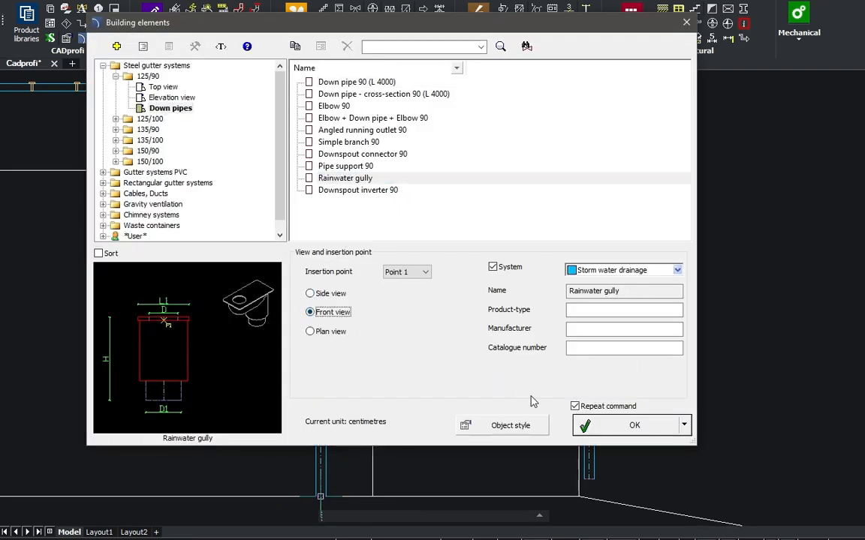
left_click(617, 431)
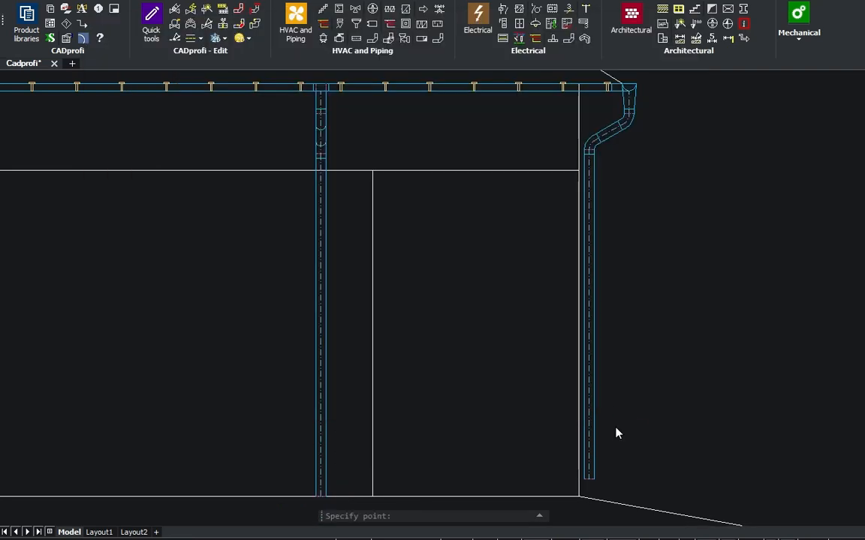
left_click(321, 497)
left_click(322, 497)
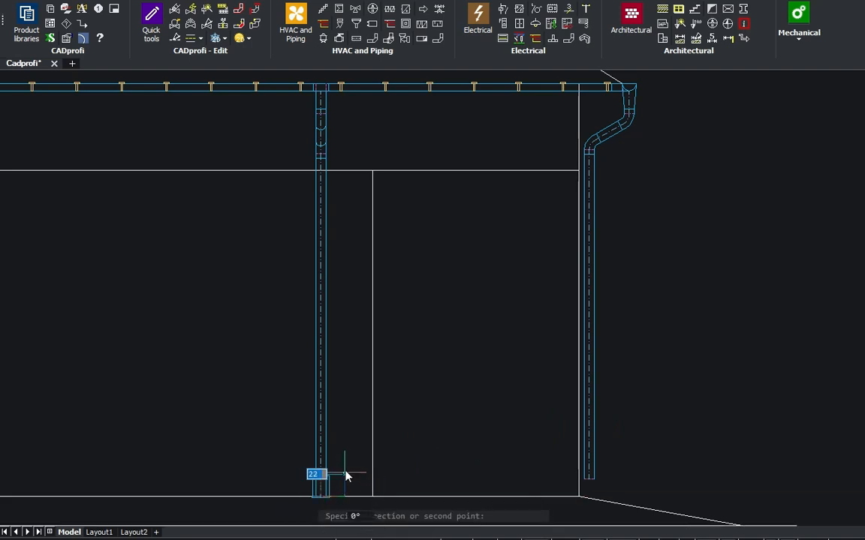
left_click(307, 516)
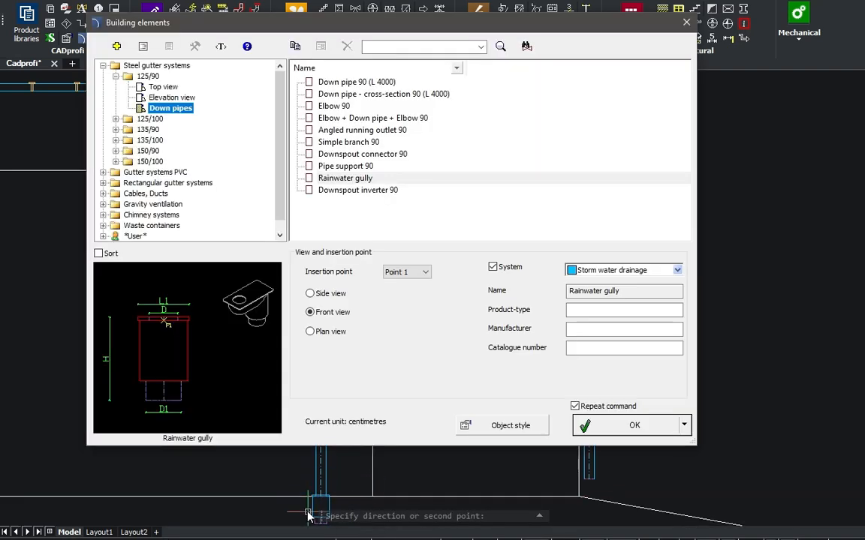
Insert a side-view Angled running outlet 90 at the lower end of the right-hand down pipe, turned away from the wall
left_click(357, 130)
left_click(311, 294)
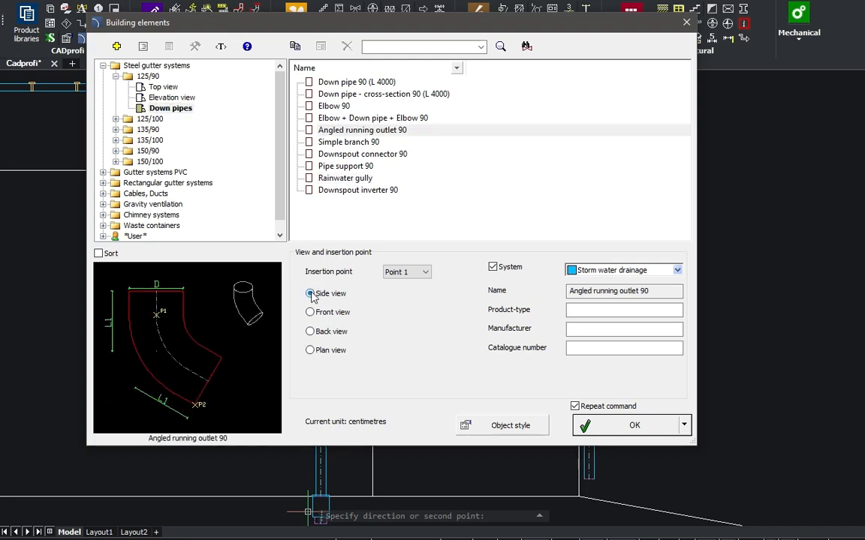
left_click(612, 425)
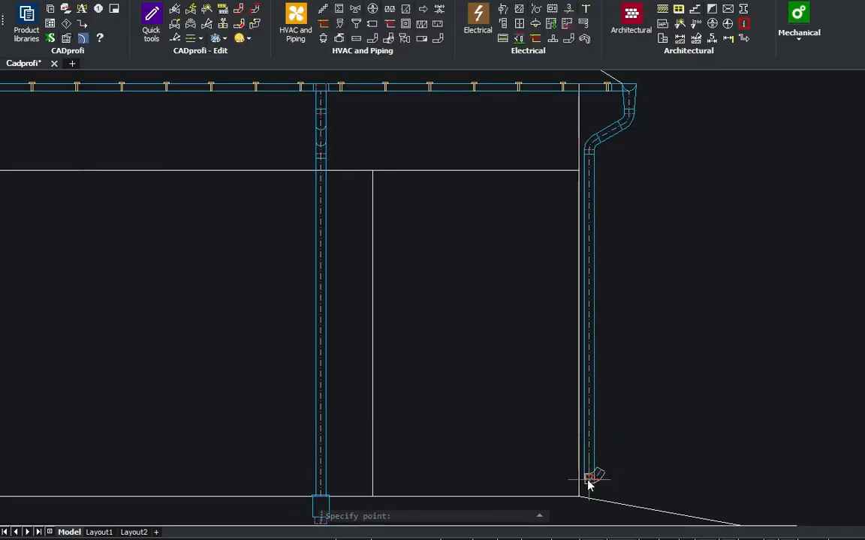
left_click(592, 486)
left_click(627, 496)
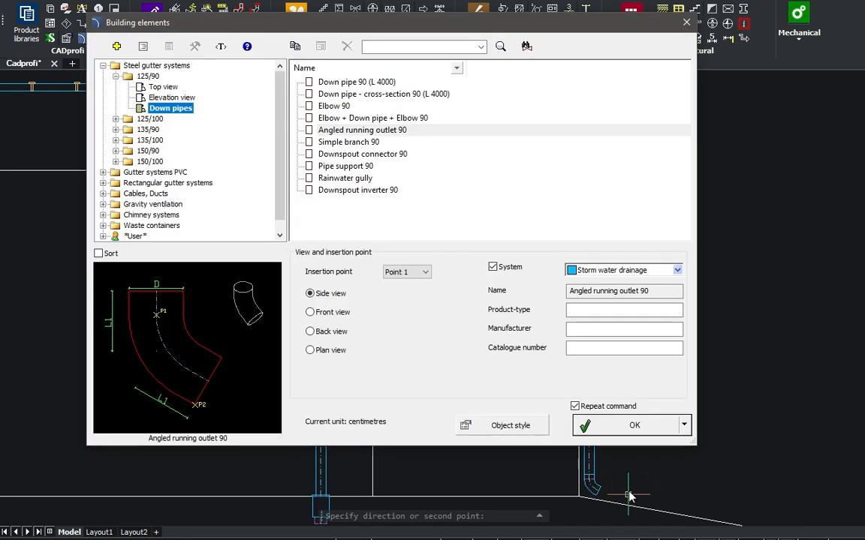
Choose a side-view Pipe support 90 and set L1 to 4.75 cm by picking the gap between the right-hand down pipe and wall
left_click(351, 168)
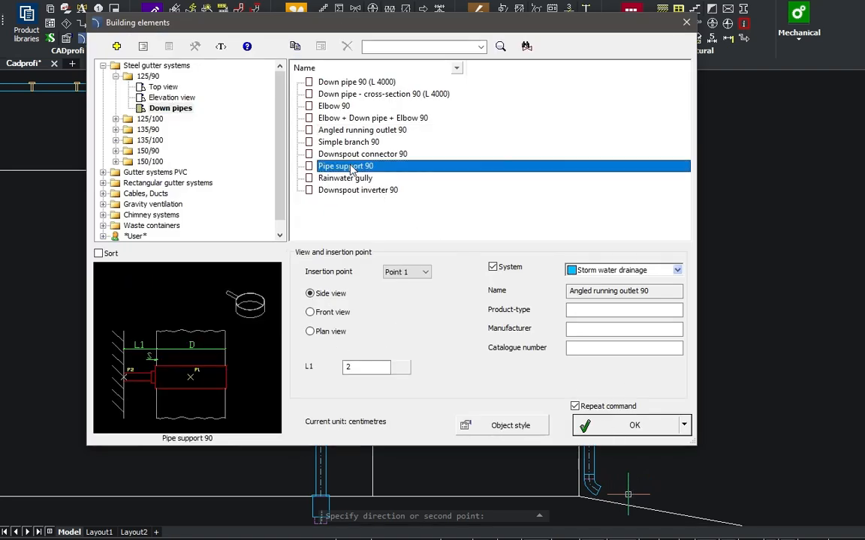
left_click(401, 367)
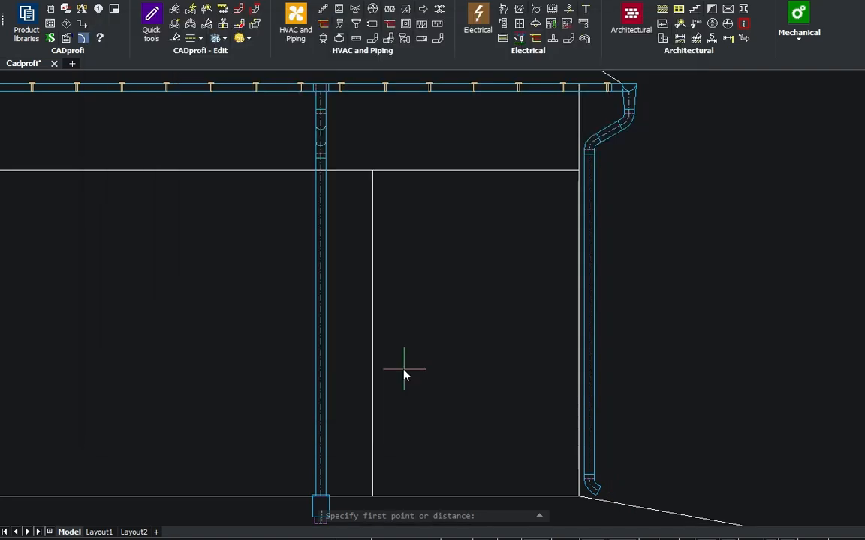
left_click(585, 160)
left_click(579, 159)
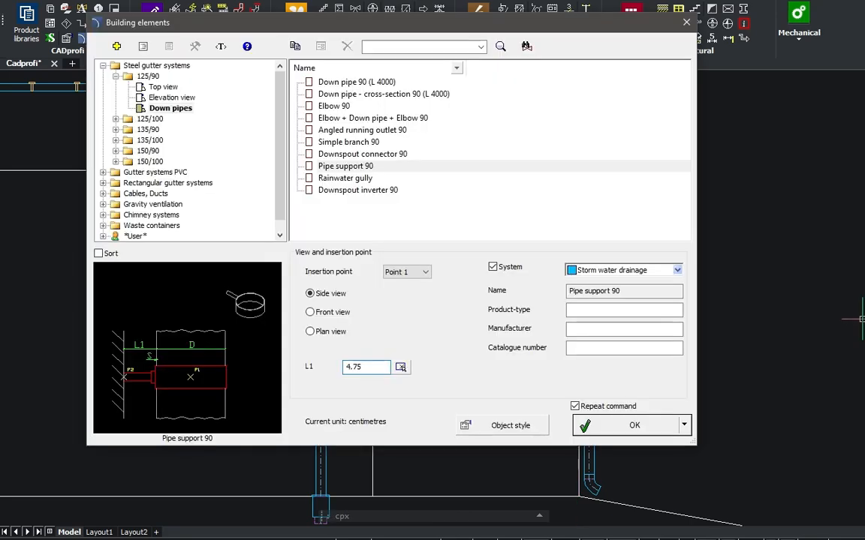
Distribute side-view Pipe support 90 along a two-point section of the right-hand down pipe, regularly spaced 130 cm apart and matching the section angle
left_click(684, 426)
left_click(638, 524)
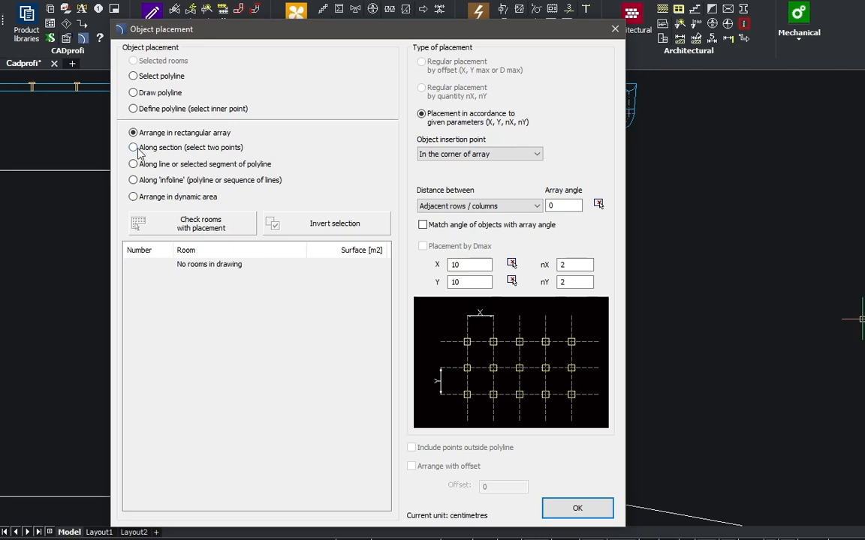
left_click(133, 147)
left_click(421, 88)
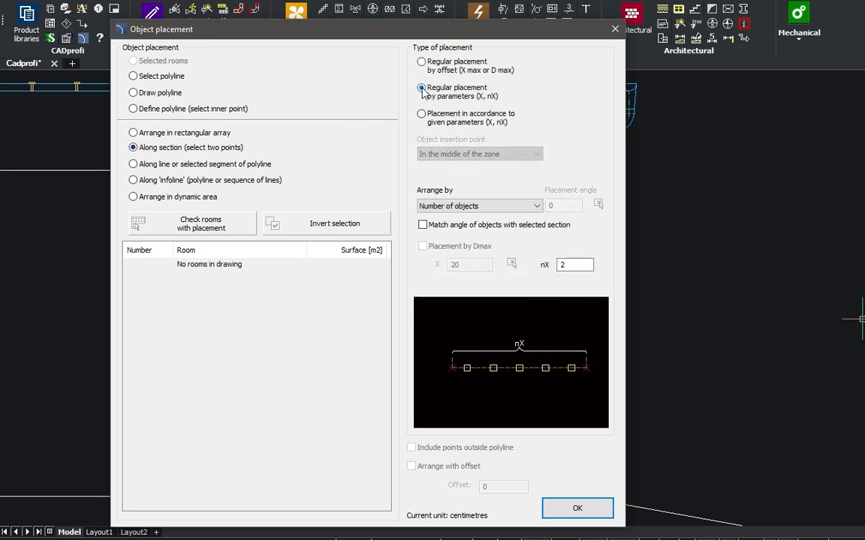
left_click(507, 205)
left_click(501, 227)
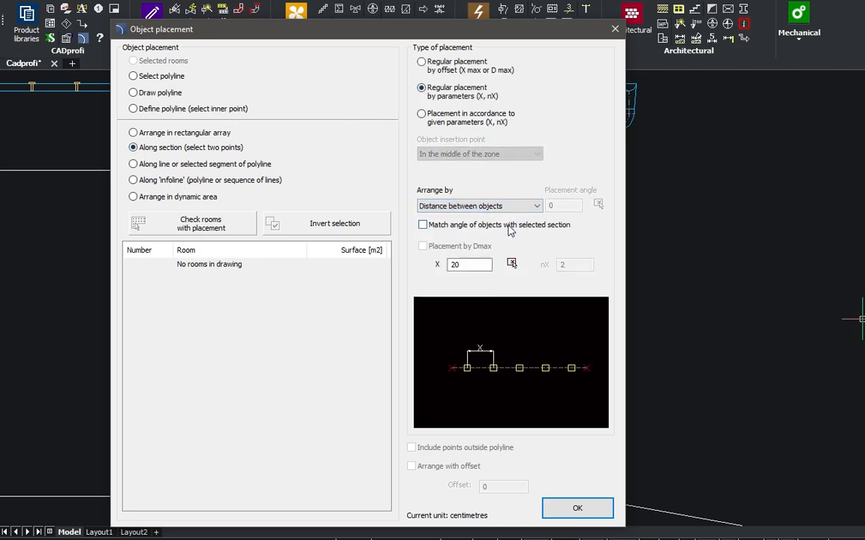
double_click(448, 265)
left_click(573, 508)
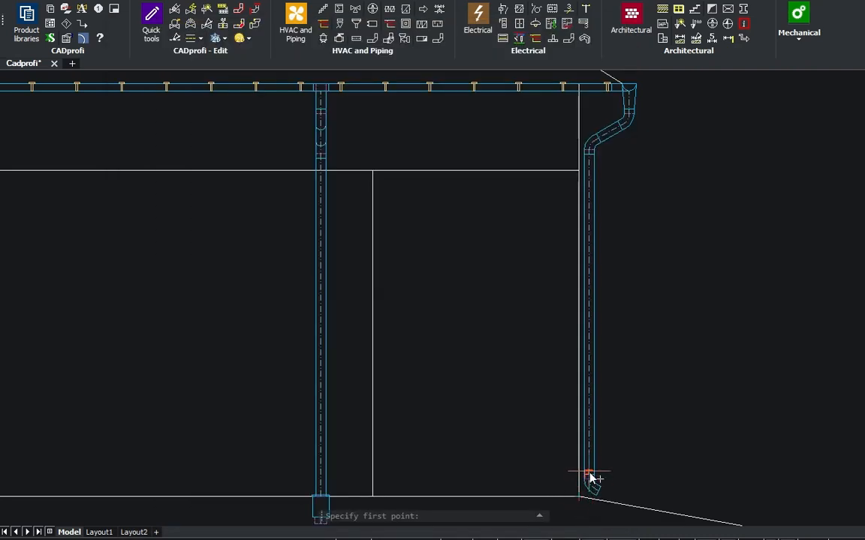
left_click(590, 478)
left_click(590, 154)
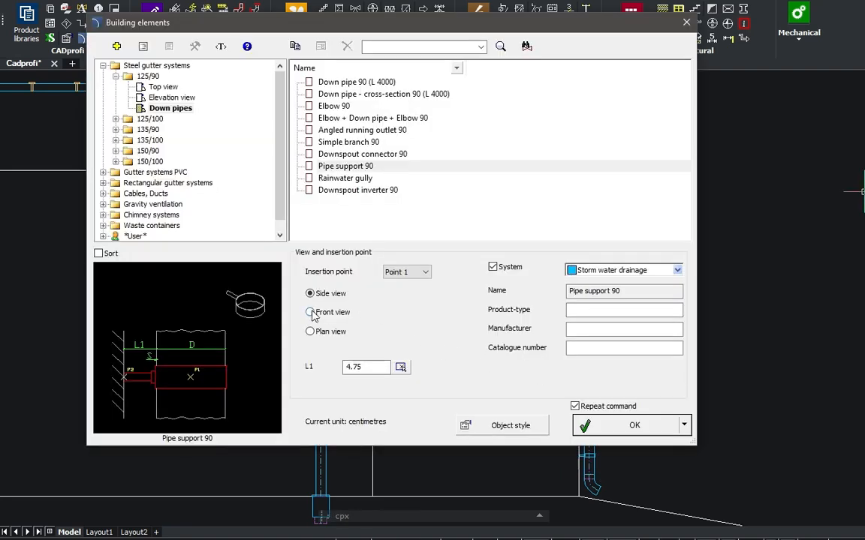
Distribute front-view Pipe support 90 along the front down pipe at the same 130 cm regular spacing, down to the rainwater gully
left_click(311, 313)
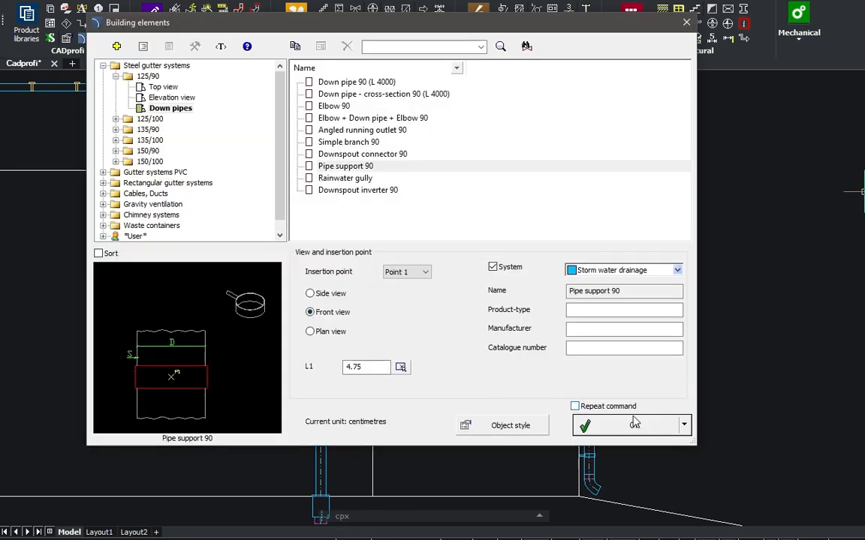
left_click(683, 425)
left_click(660, 520)
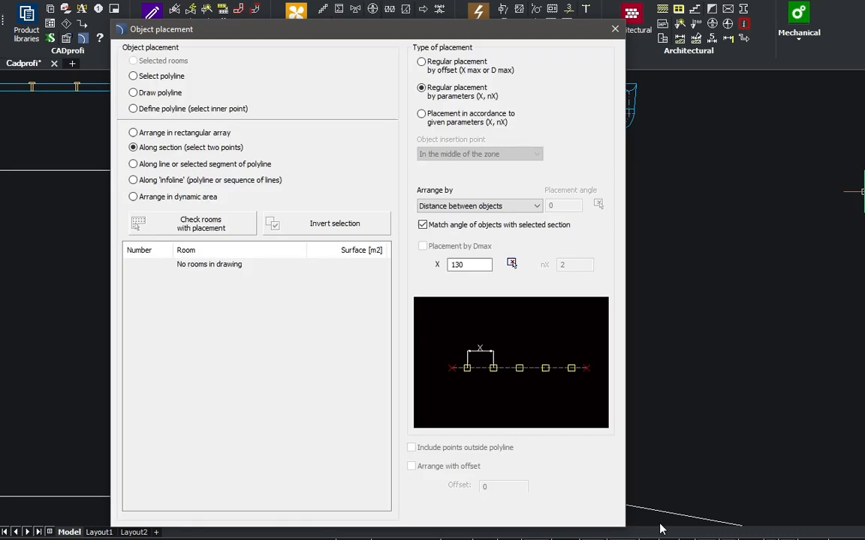
left_click(584, 509)
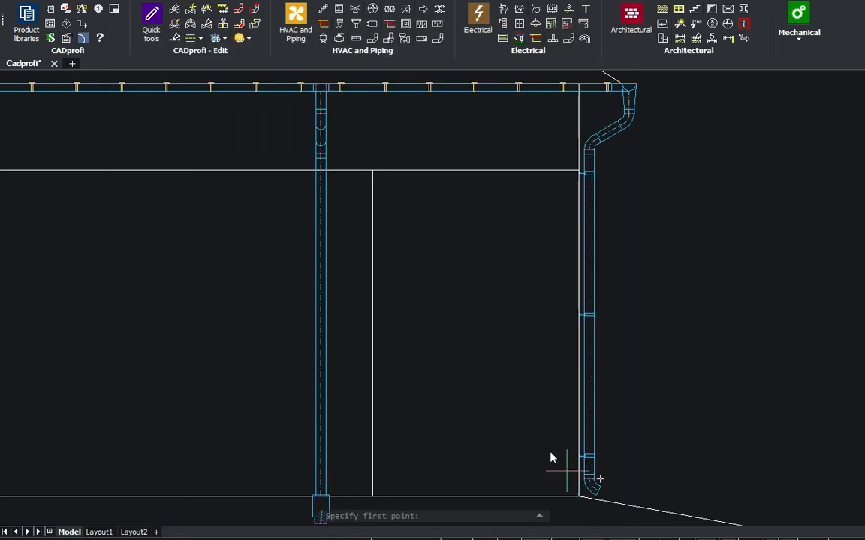
left_click(321, 170)
left_click(323, 496)
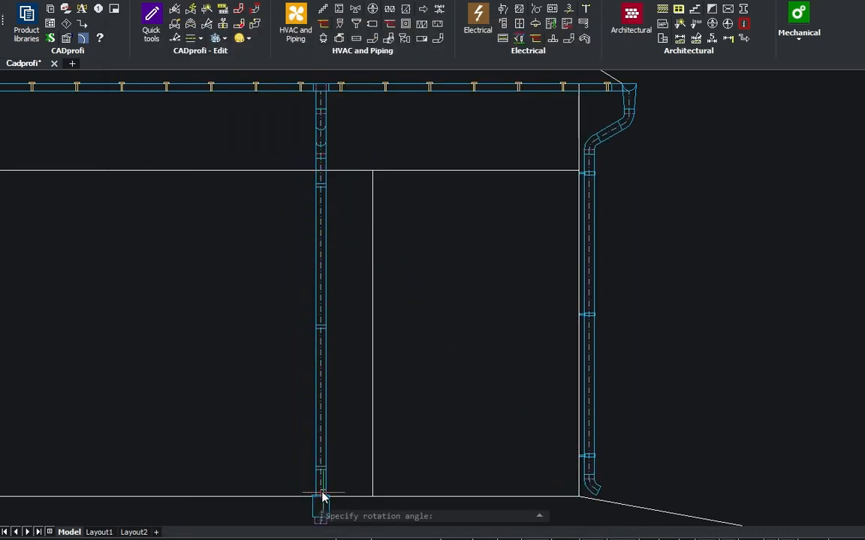
Insert a Downspout inverter 90 into the lower part of the right-hand down pipe, between the two lowest supports
left_click(745, 7)
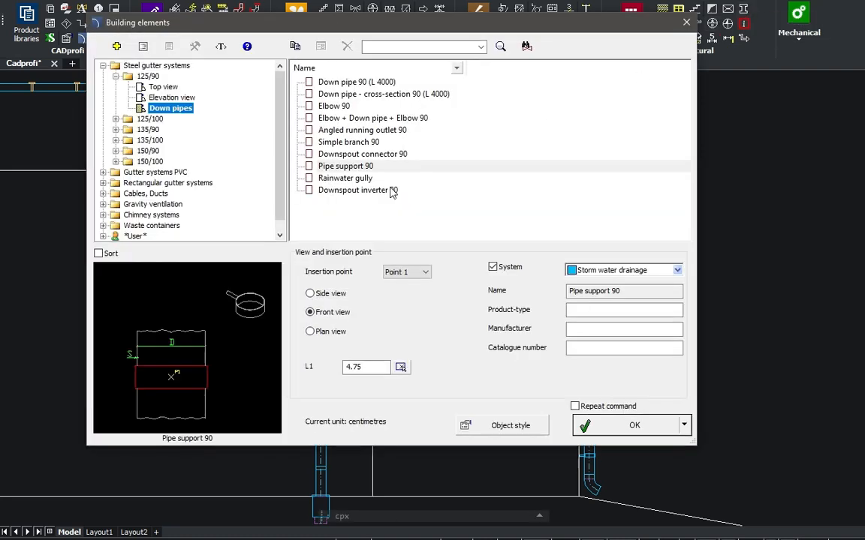
left_click(390, 191)
left_click(605, 431)
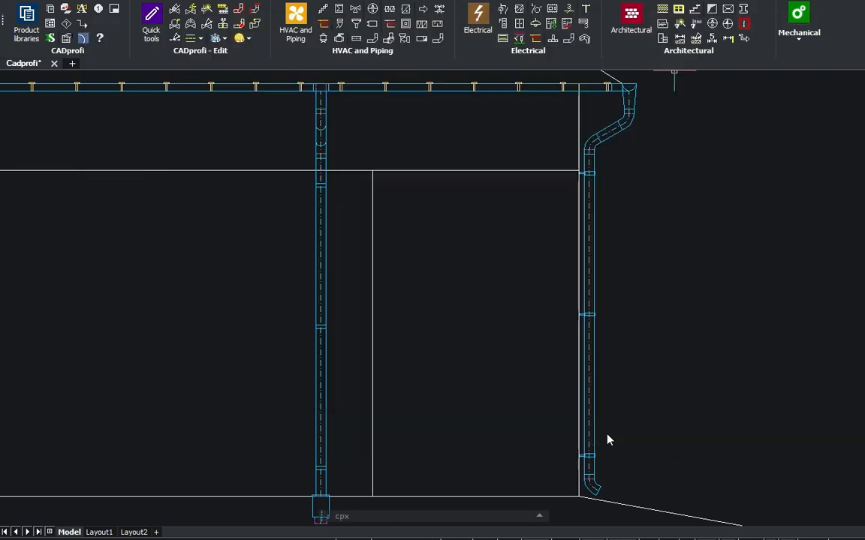
left_click(588, 361)
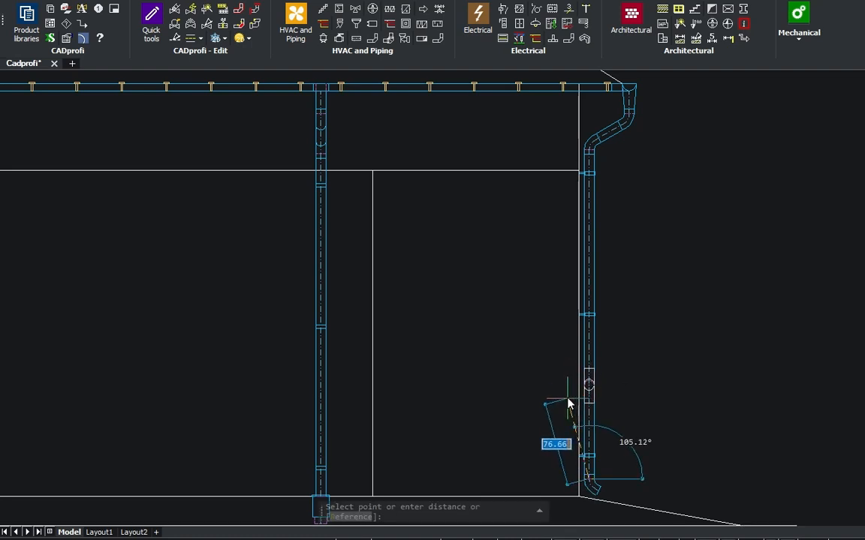
left_click(569, 383)
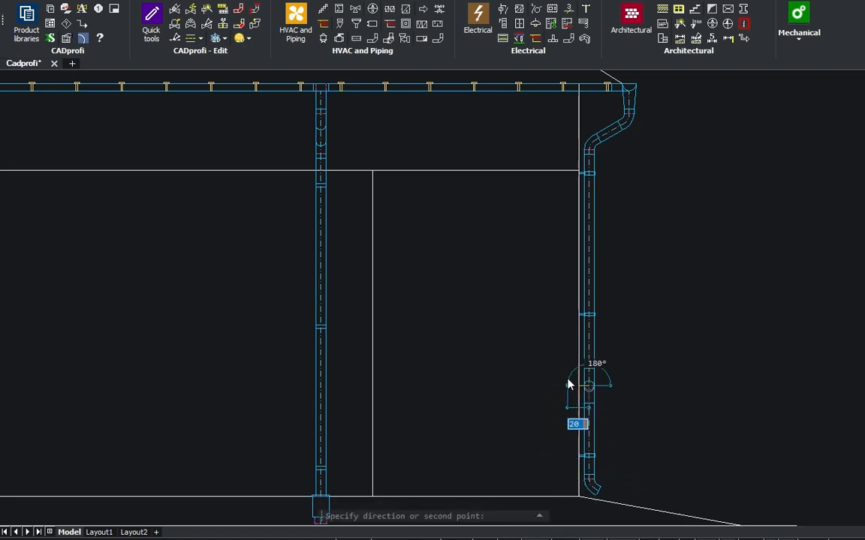
left_click(554, 421)
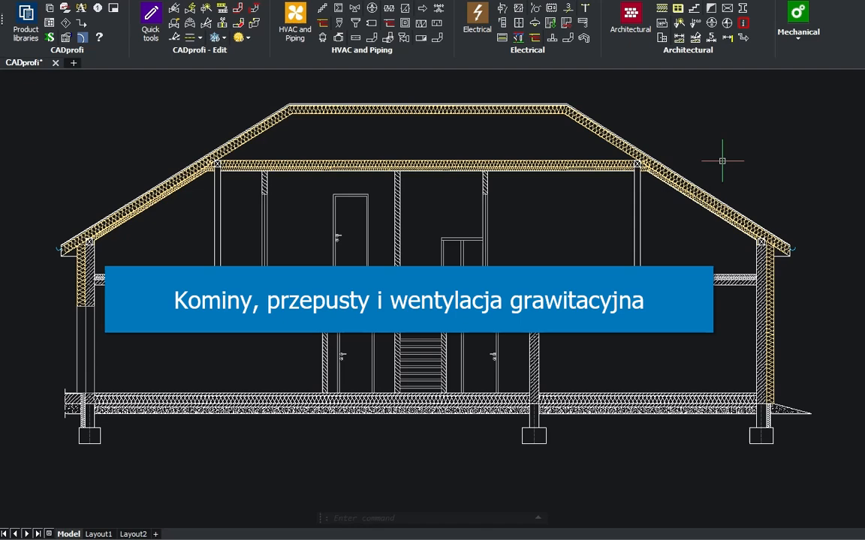
Insert a Reference point level symbol on the ground-floor surface of the section, with text height 25, level type Reference and value 0,00
left_click(680, 23)
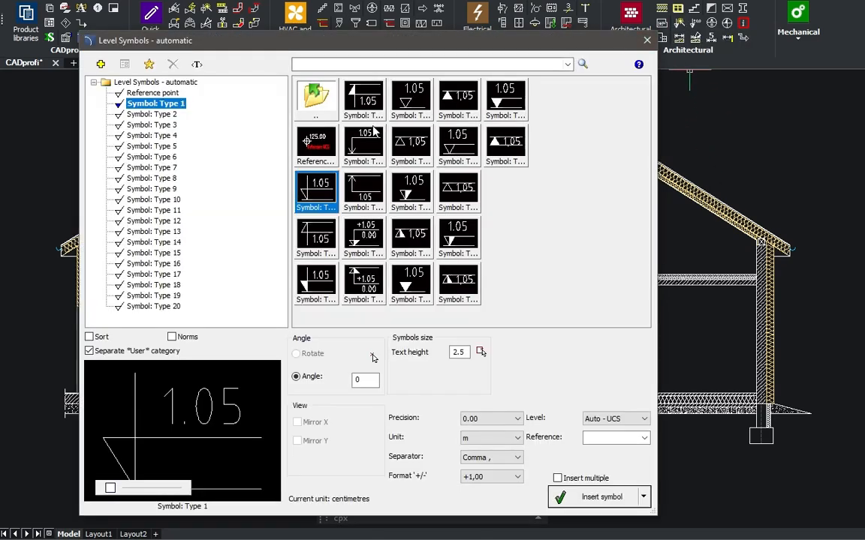
left_click(318, 149)
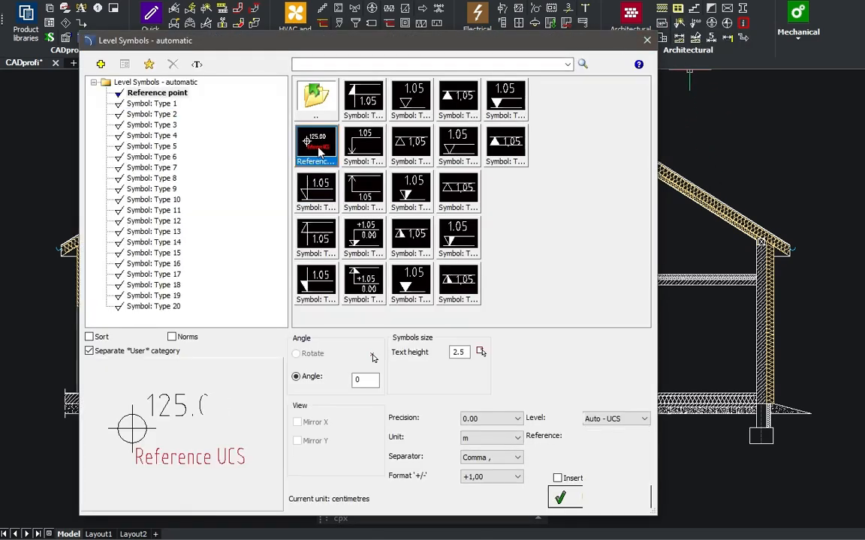
double_click(454, 353)
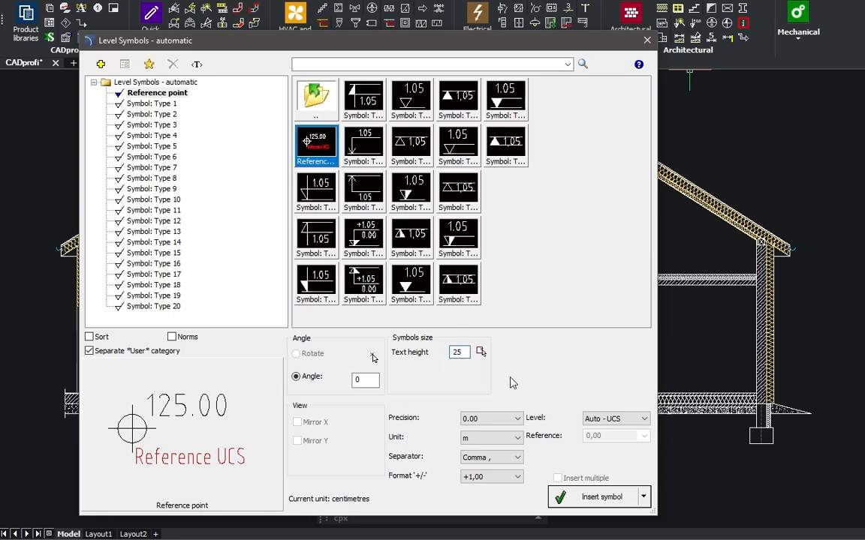
left_click(634, 418)
left_click(604, 430)
left_click(586, 499)
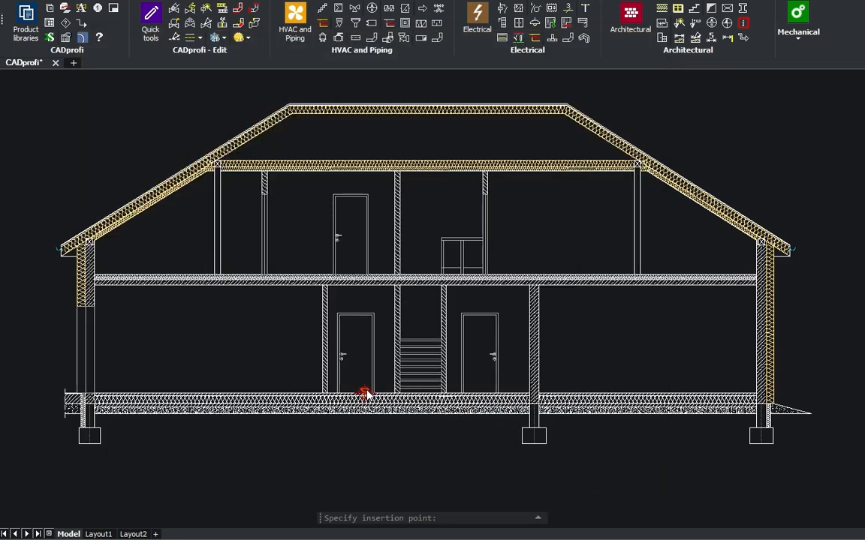
left_click(139, 392)
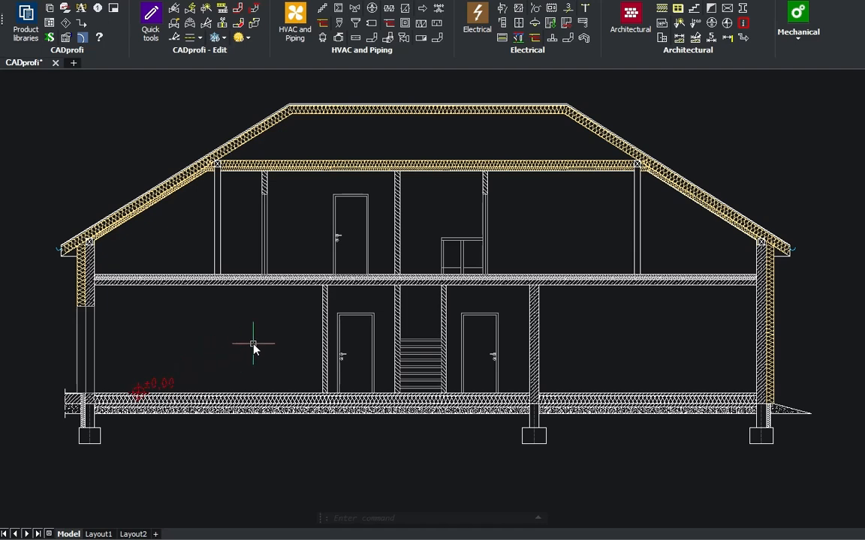
Place Type 1 automatic level symbols, with level set to Auto, on the upper floor surface and on top of the attic ceiling
left_click(680, 34)
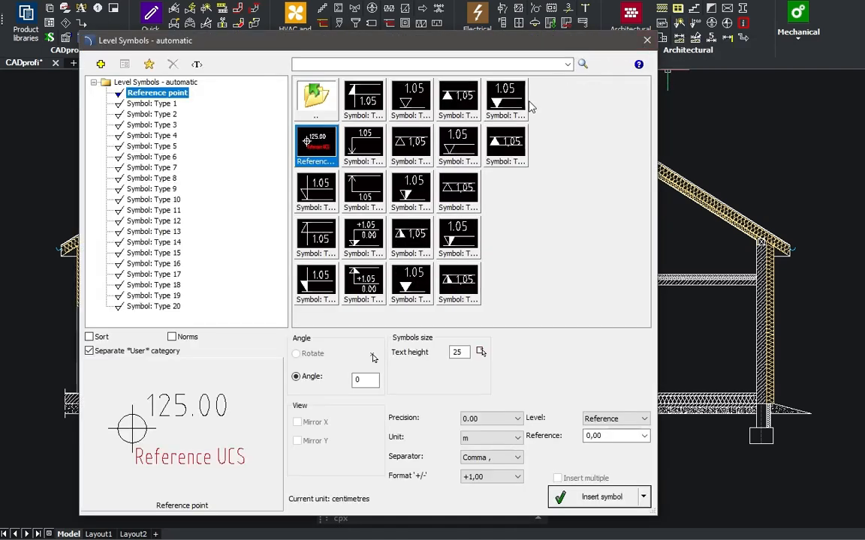
left_click(317, 203)
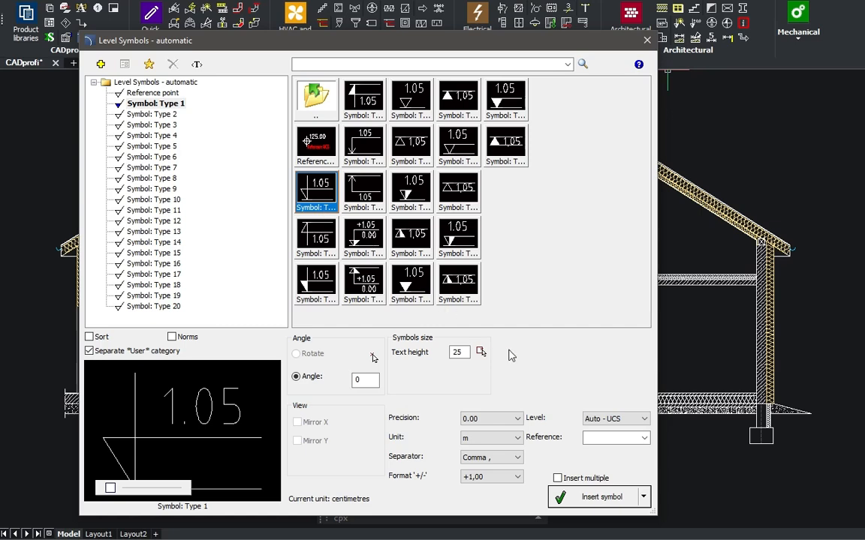
left_click(643, 419)
left_click(611, 429)
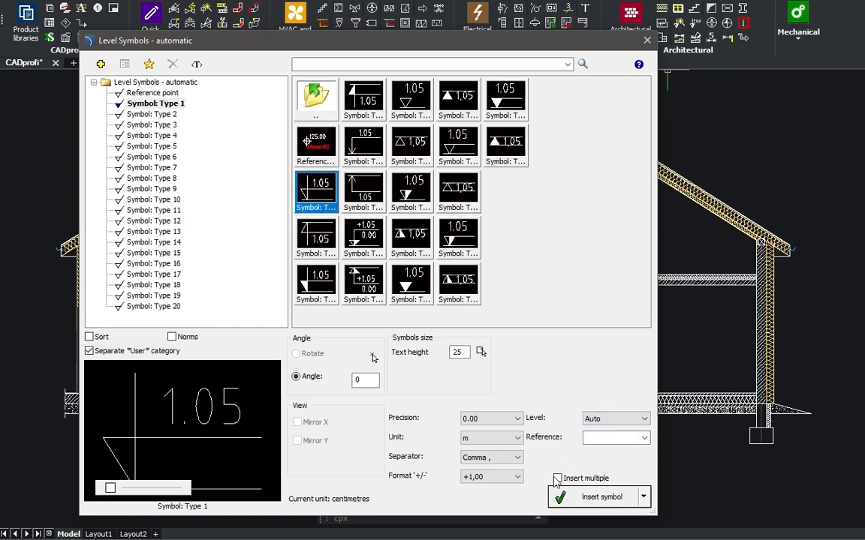
left_click(582, 497)
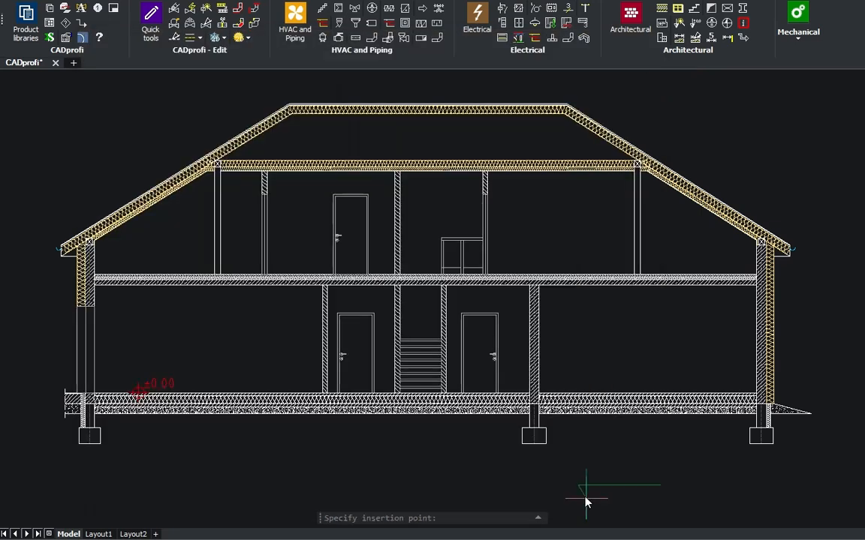
left_click(152, 273)
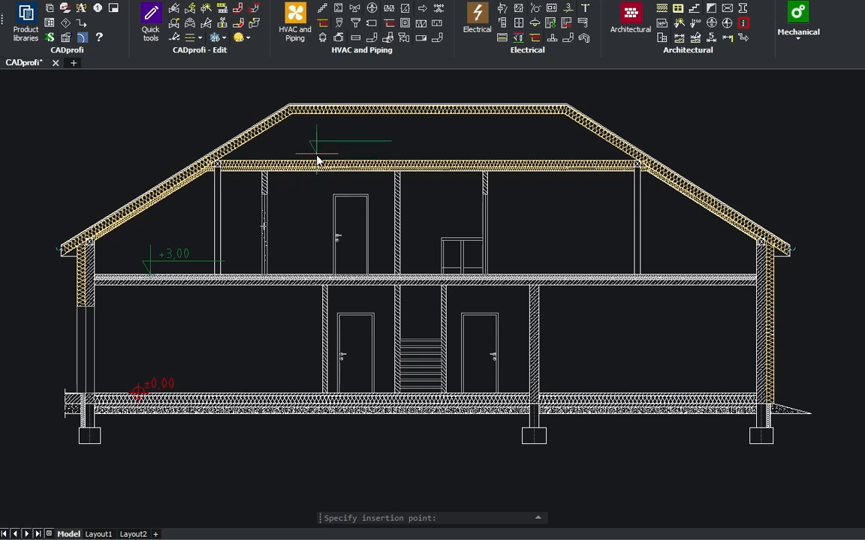
left_click(368, 162)
key("Escape")
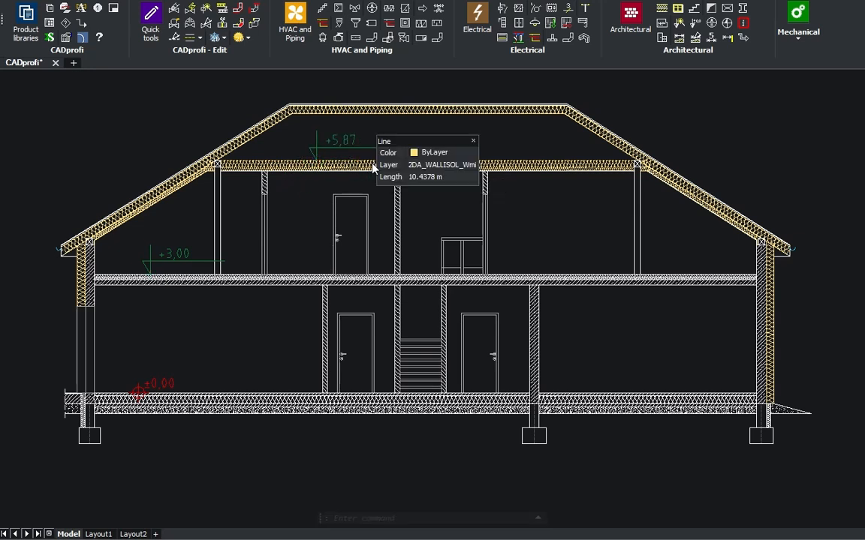
Stretch the lower part of the section, including ground floor and footings, by 30 cm from a base point on the left-hand footing
type("stretch")
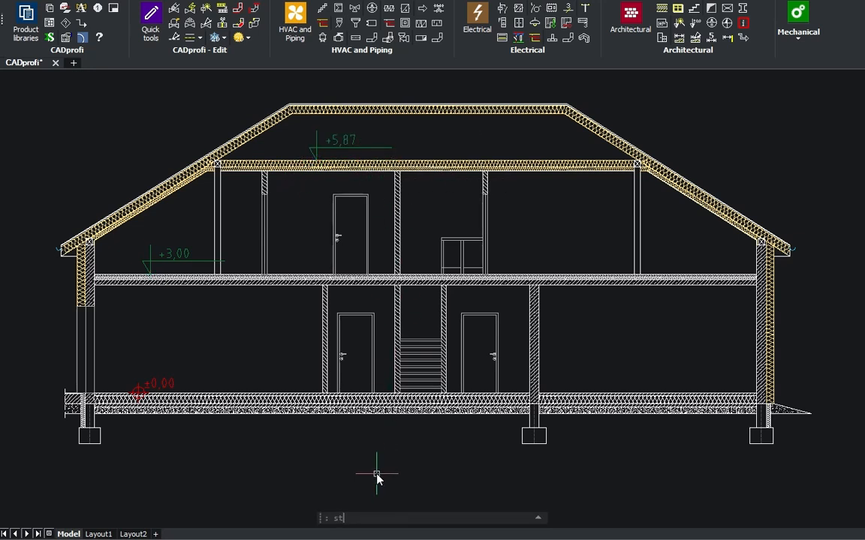
key("Return")
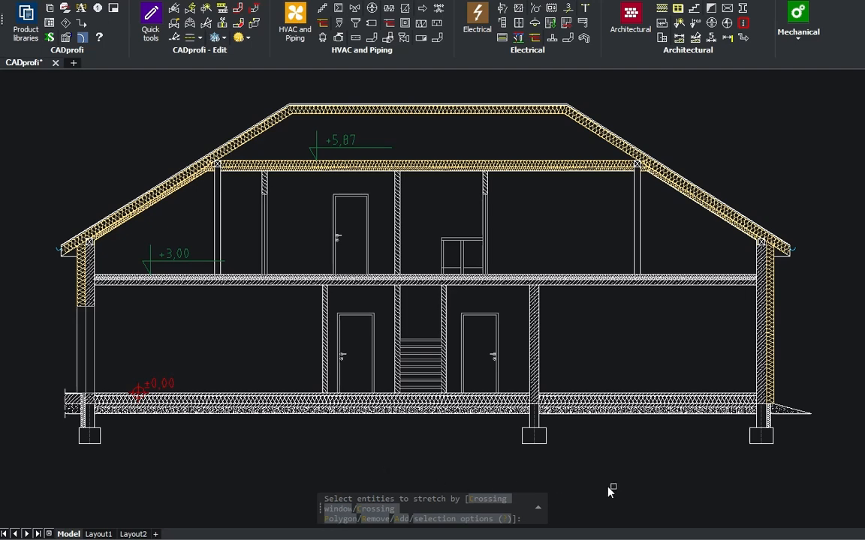
left_click(844, 462)
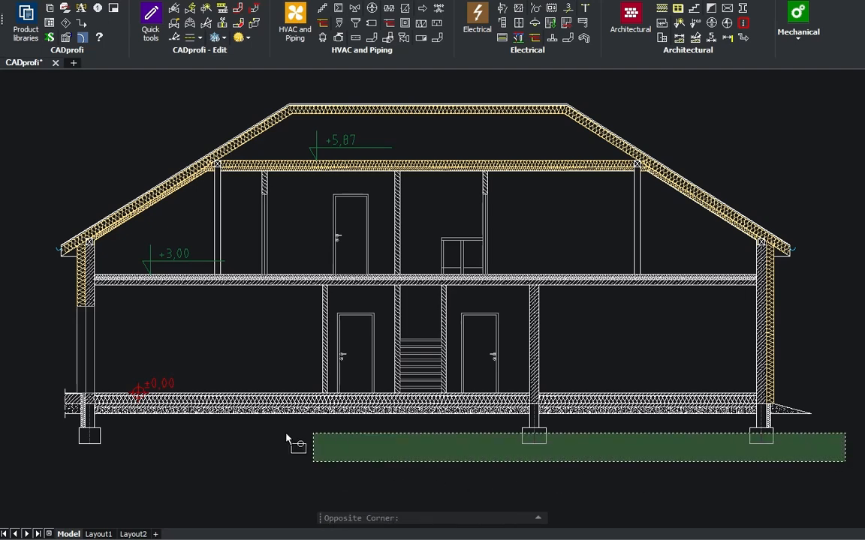
left_click(37, 352)
key("Return")
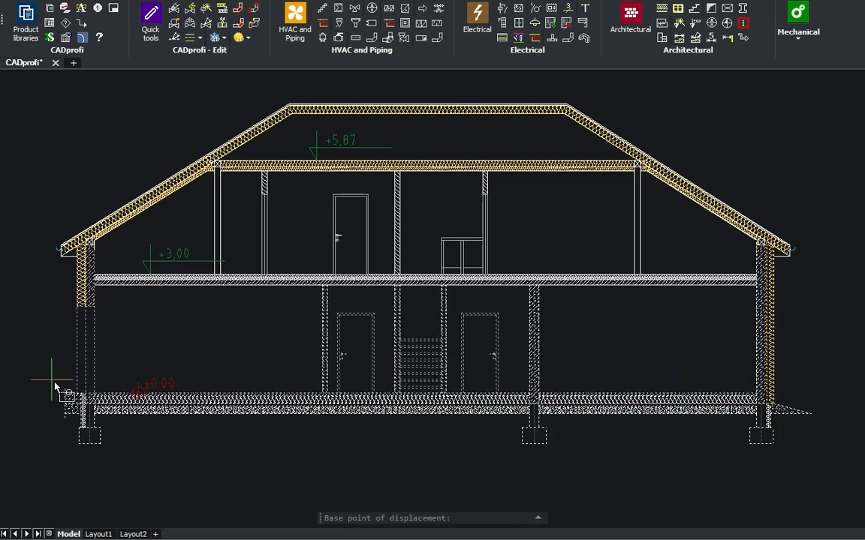
left_click(89, 443)
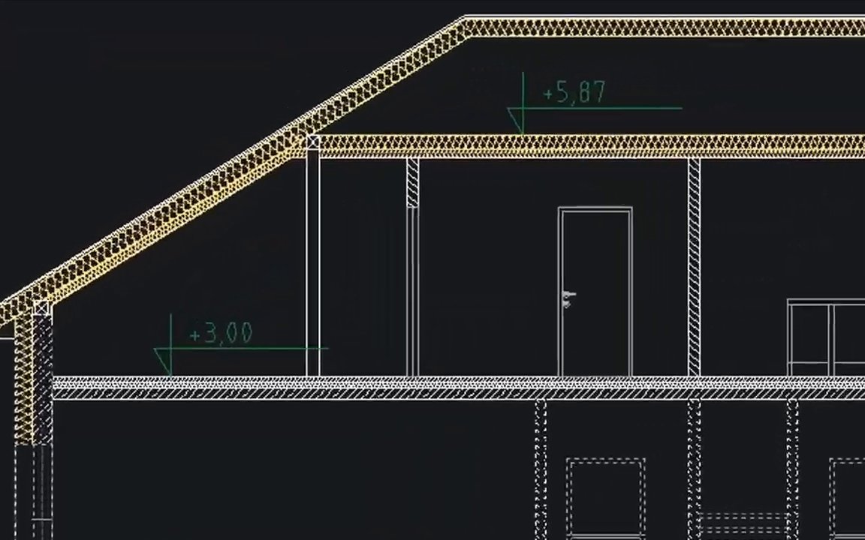
type("30")
key("Return")
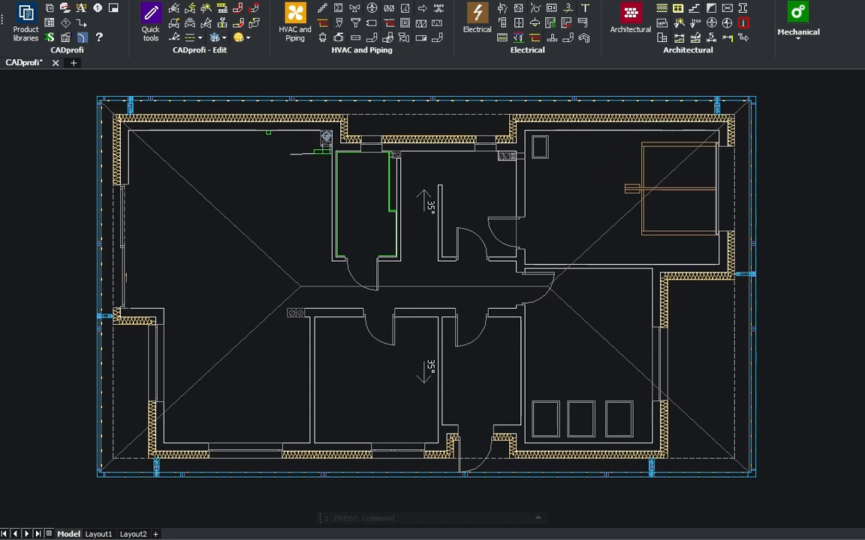
Insert the Symbol 3 compass from the topographic symbols, at an angle of 45, beside the right-hand side of the floor plan
left_click(727, 25)
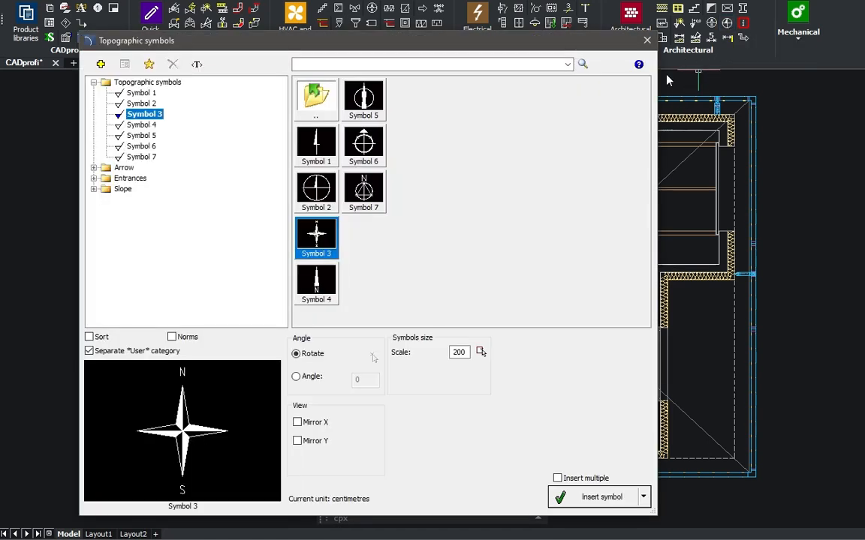
left_click(335, 250)
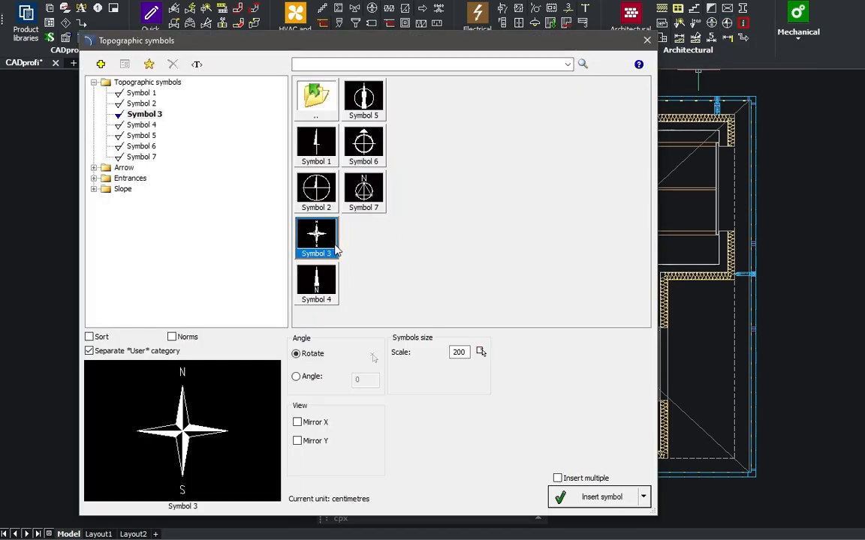
left_click(296, 377)
double_click(358, 380)
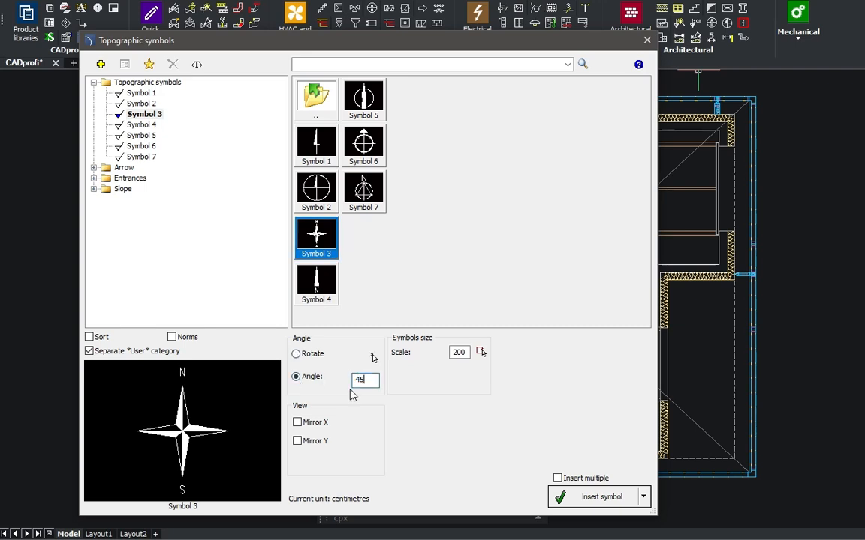
left_click(602, 497)
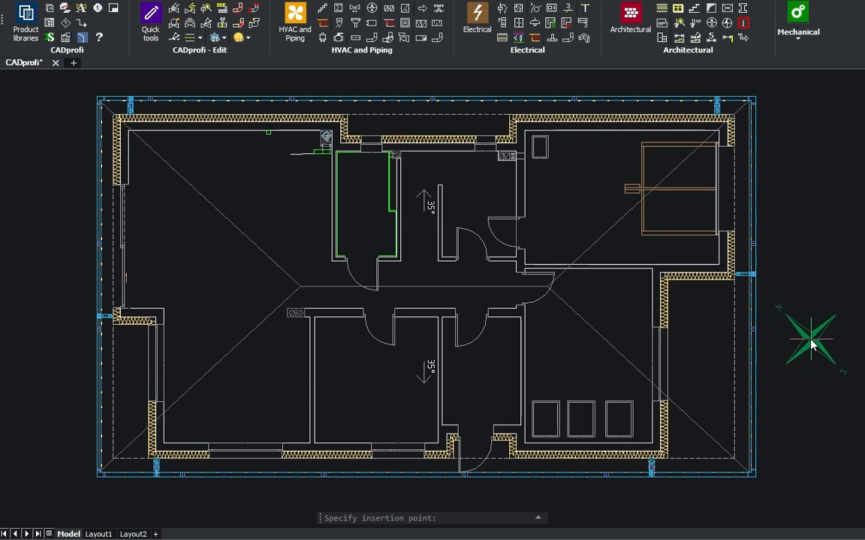
left_click(811, 340)
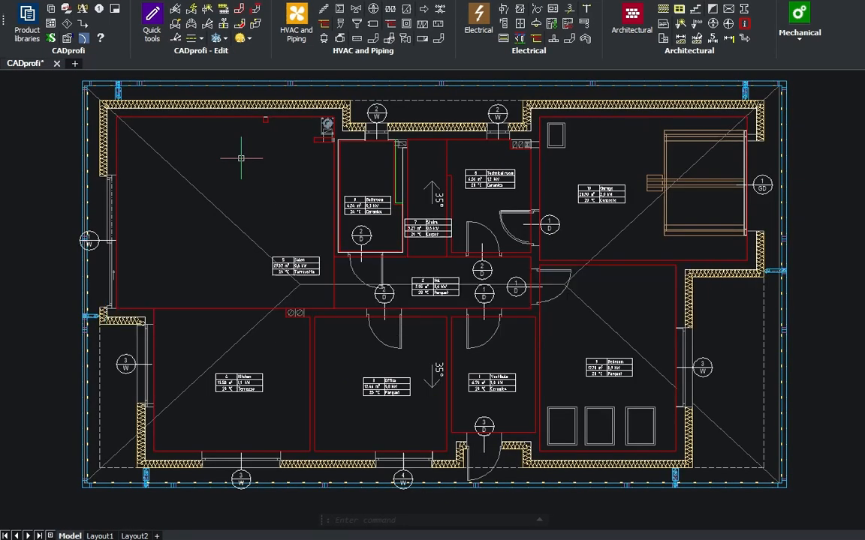
Start a bill of materials of the type Architectural - specification of rooms
left_click(53, 39)
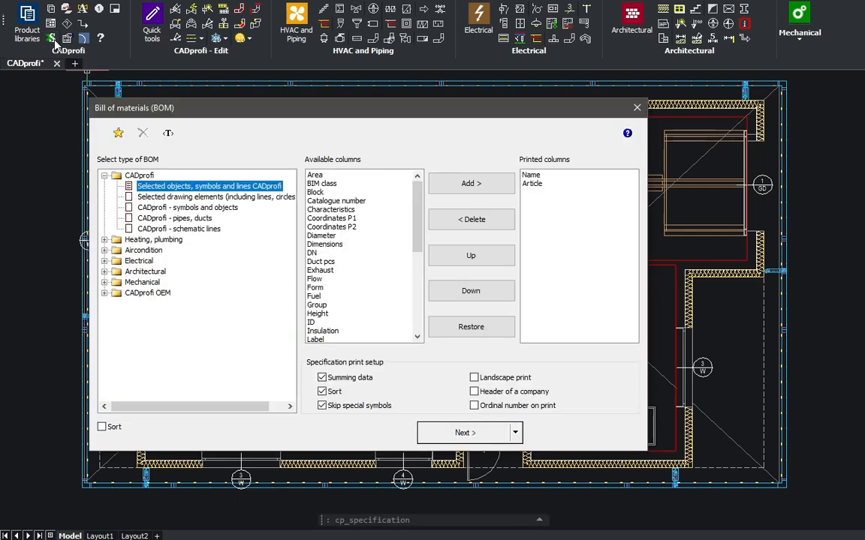
left_click(105, 271)
left_click(154, 304)
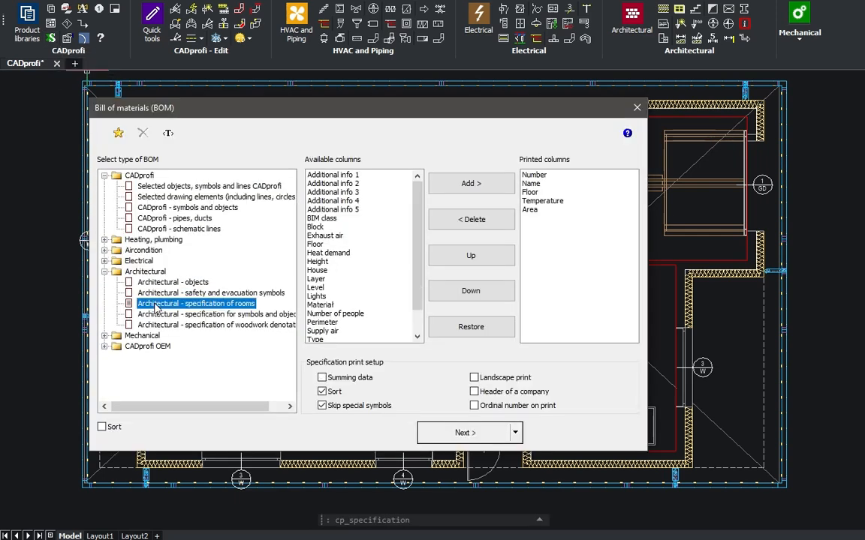
Add Heat demand to the printed columns of the room specification and place it last, after Area
left_click(325, 254)
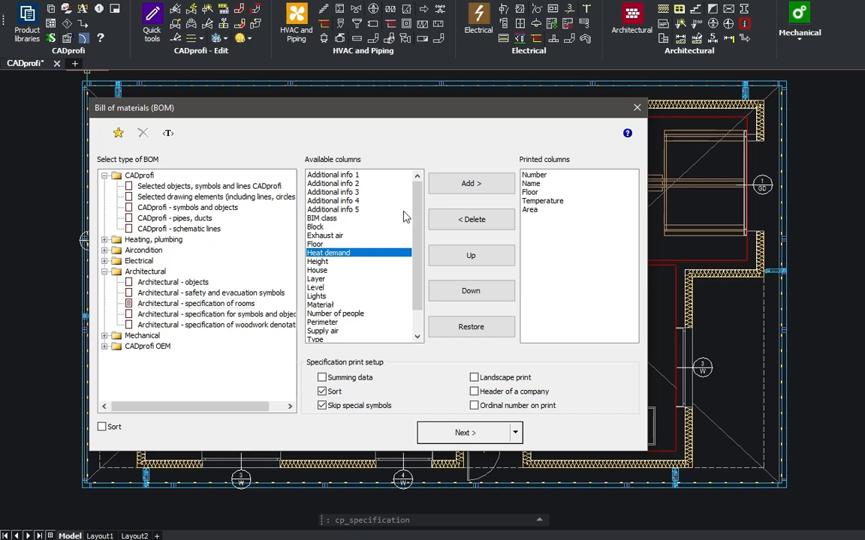
left_click(471, 183)
left_click(483, 291)
left_click(484, 292)
left_click(484, 292)
left_click(485, 293)
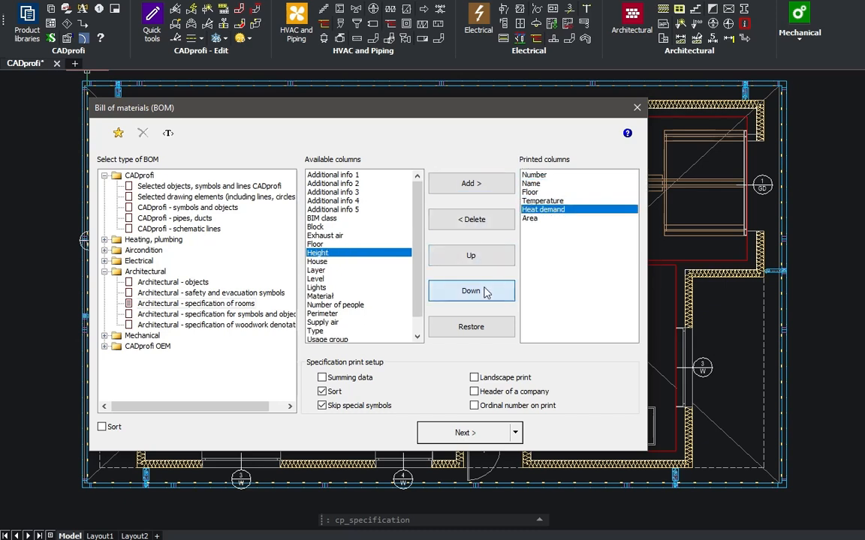
left_click(485, 292)
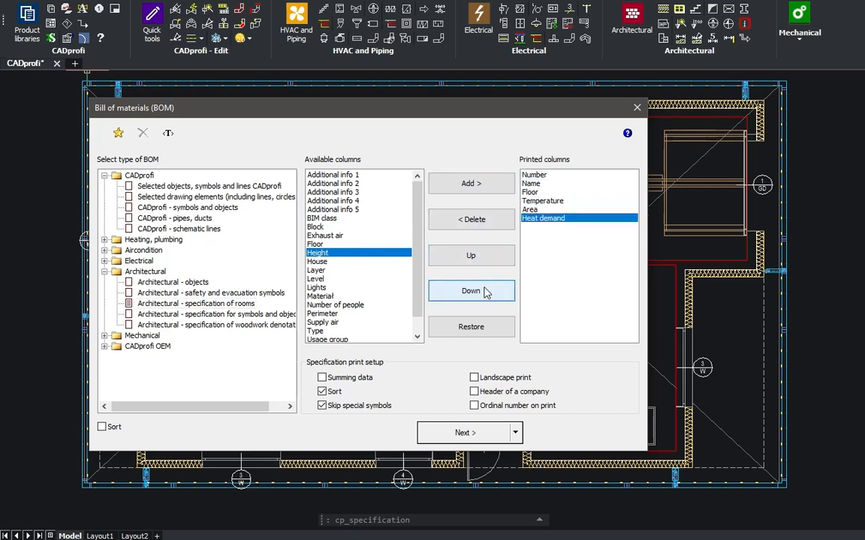
Include the company header and generate the room specification from the whole floor plan
left_click(475, 392)
left_click(462, 433)
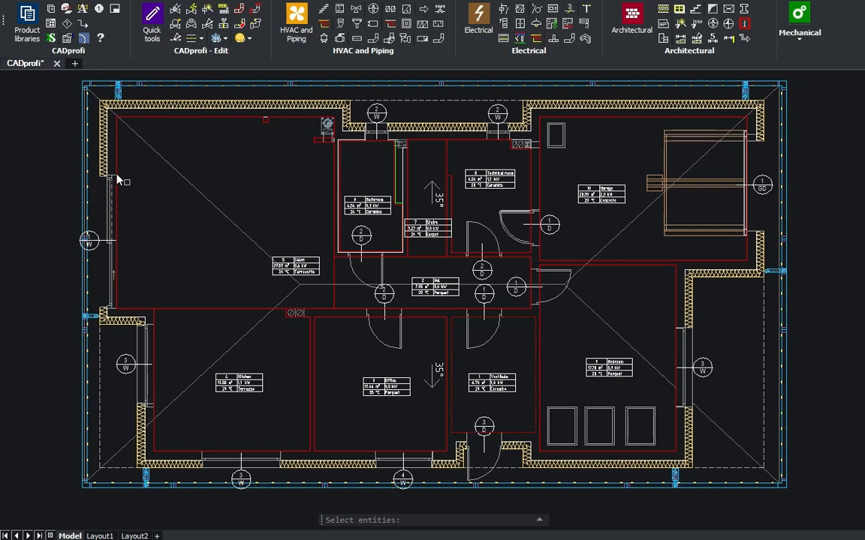
mouse_move(40, 83)
left_mouse_down()
mouse_move(204, 216)
mouse_move(811, 506)
left_mouse_up()
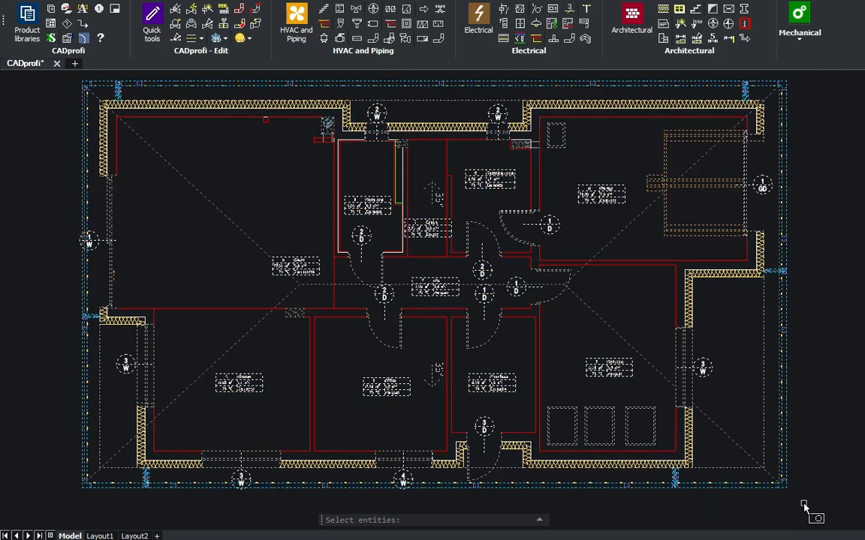
key("Return")
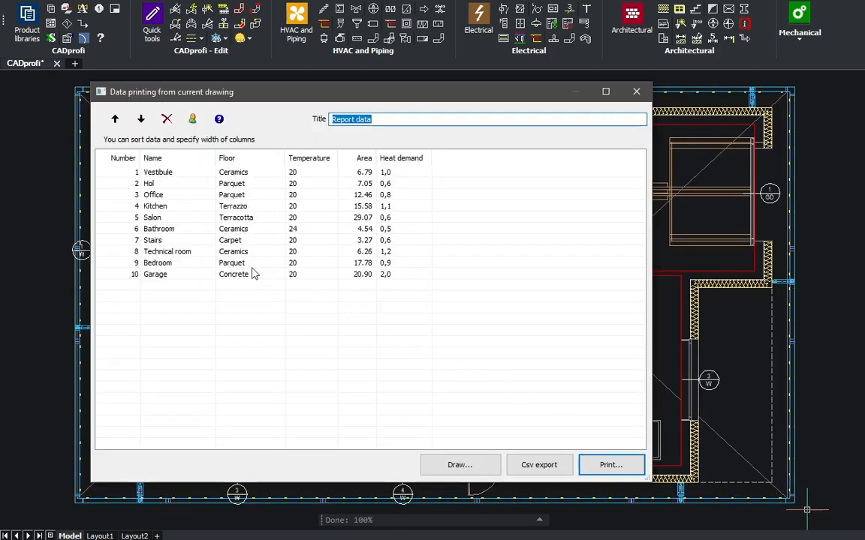
Move the Bathroom row two places up in the room report and re-sort the rows by Number
left_click(150, 228)
left_click(115, 120)
left_click(114, 119)
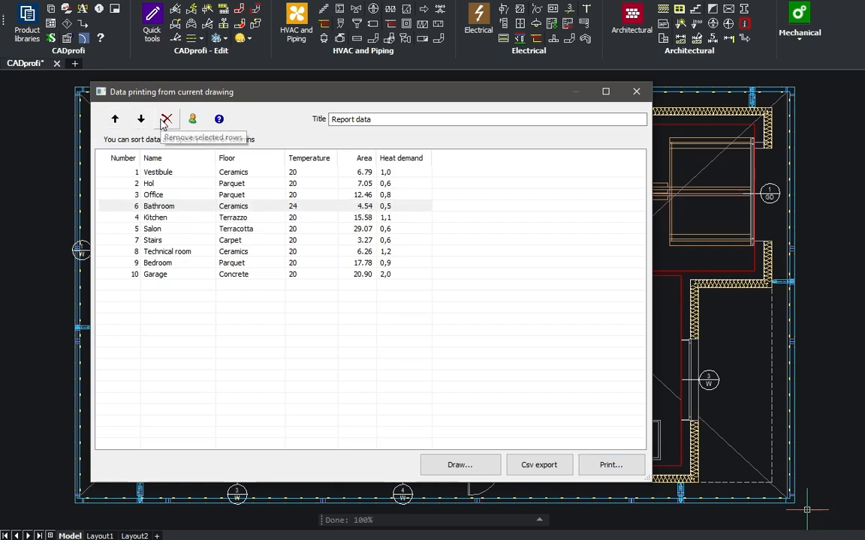
left_click(127, 159)
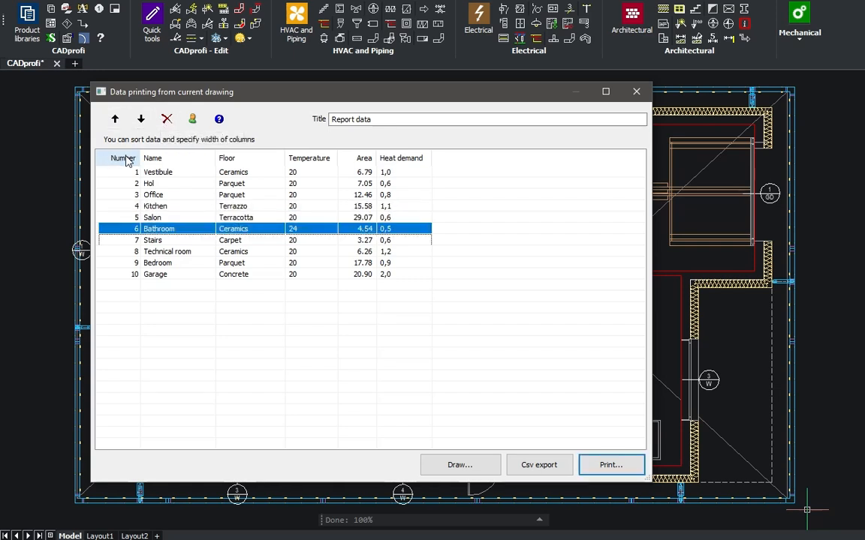
Review the company header data and export the room report as CADprofi.csv
left_click(193, 120)
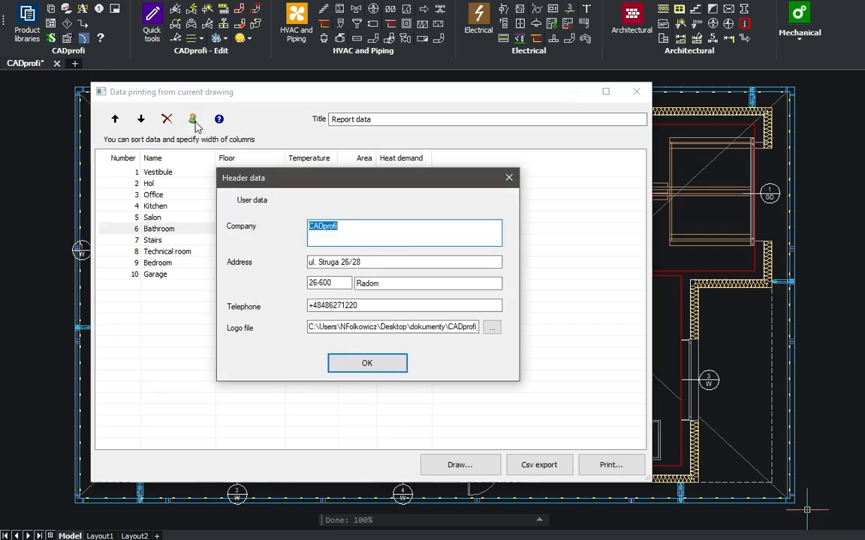
left_click(373, 364)
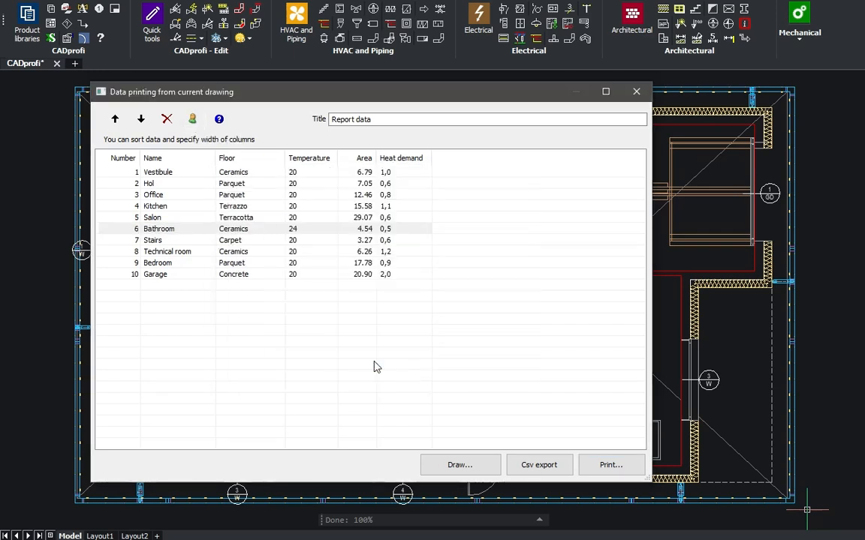
left_click(529, 467)
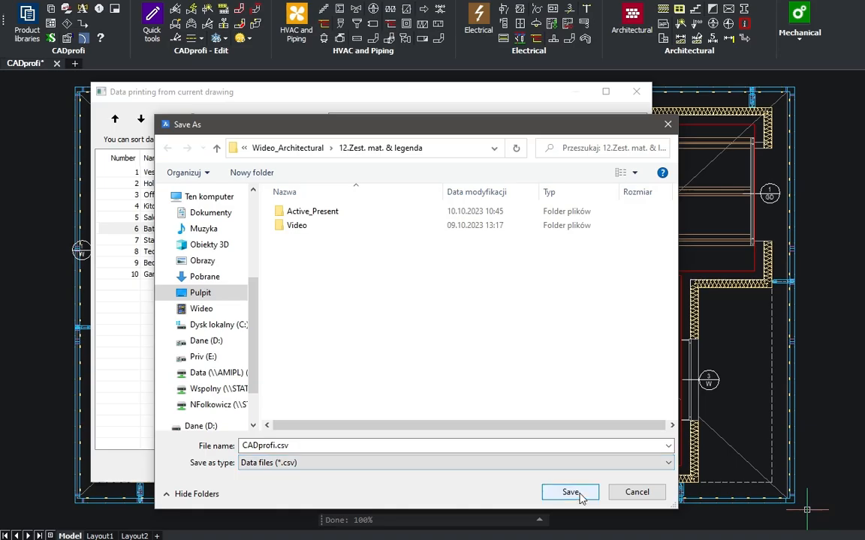
left_click(575, 496)
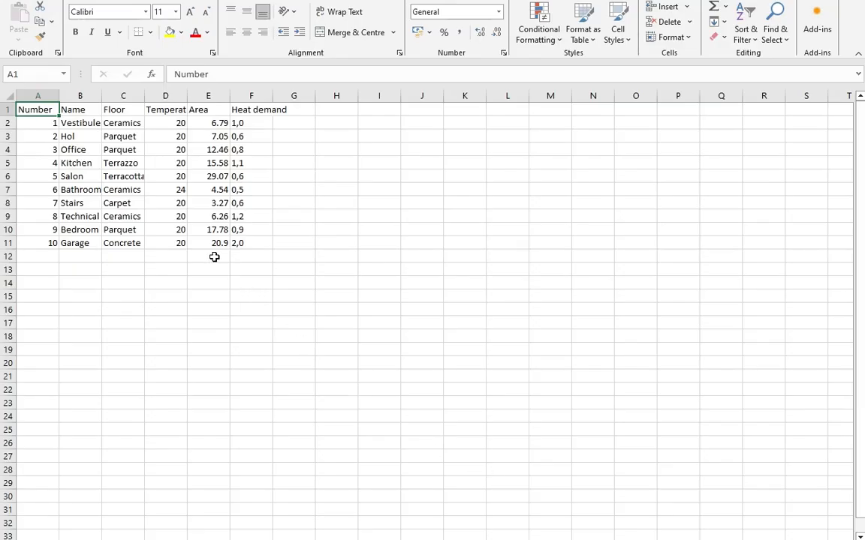
In the exported file in Excel, total the Area values E2:E11 with a SUM formula in cell E12
left_click(214, 256)
type("=s")
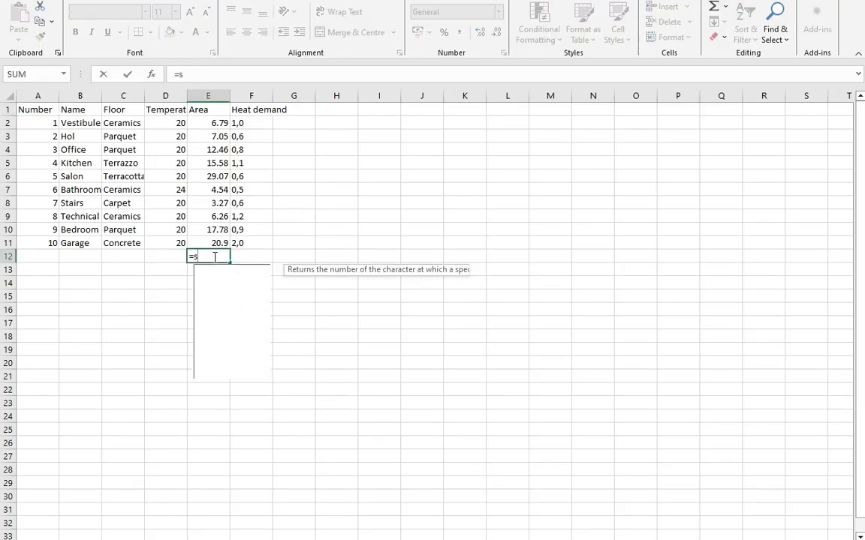
type("um")
double_click(213, 271)
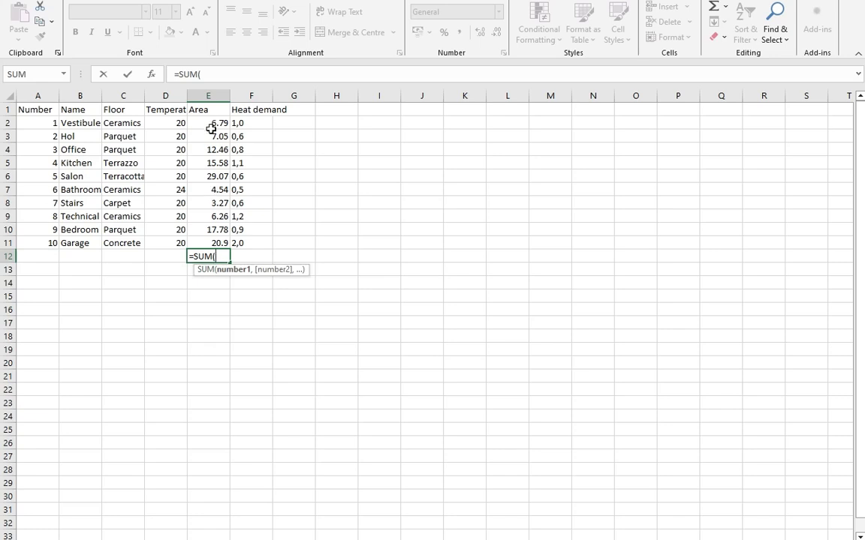
left_click_drag(211, 125, 209, 245)
key("Return")
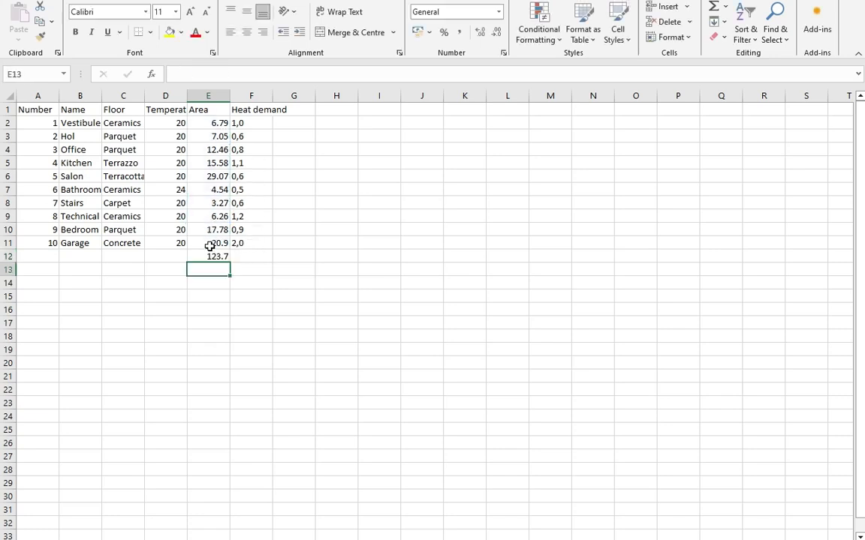
Save the spreadsheet, keeping the CSV format, and close it to return to the room report
key("ctrl+s")
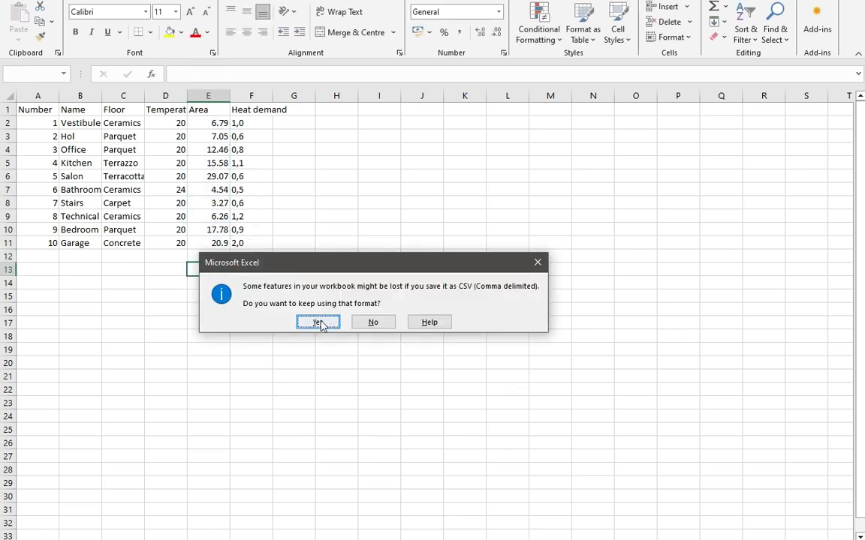
left_click(319, 323)
left_click(849, 1)
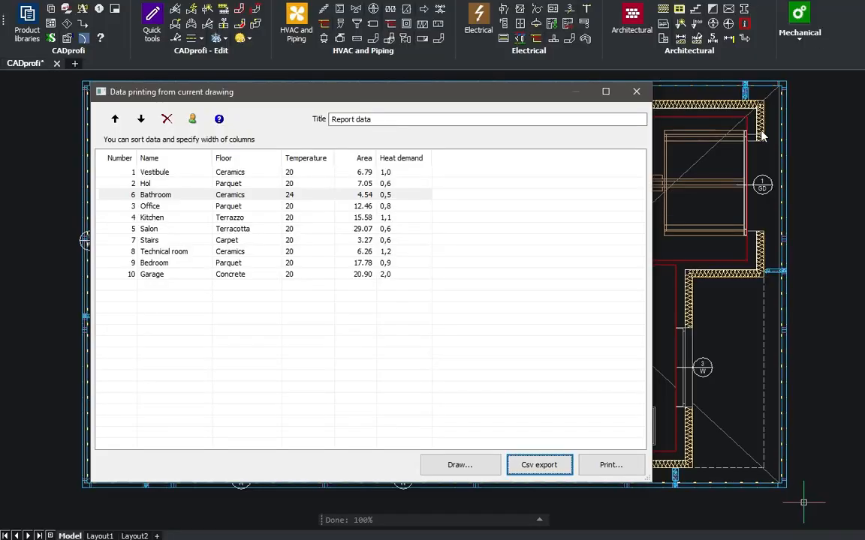
Output all pages of the room report to Preview and enlarge the previewed page
left_click(610, 465)
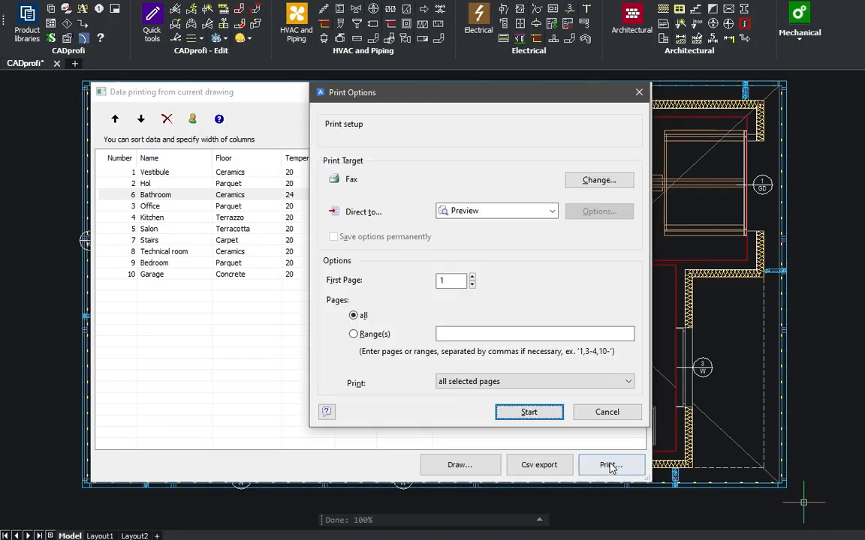
left_click(552, 211)
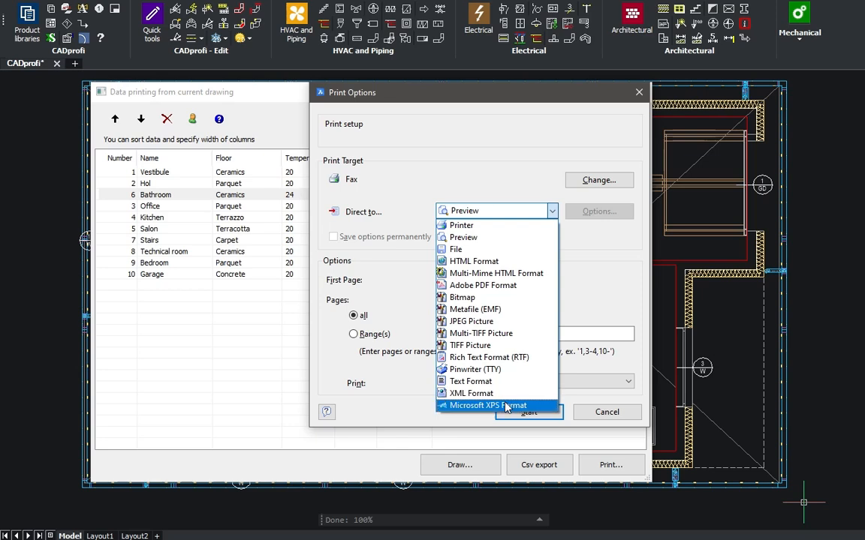
left_click(498, 237)
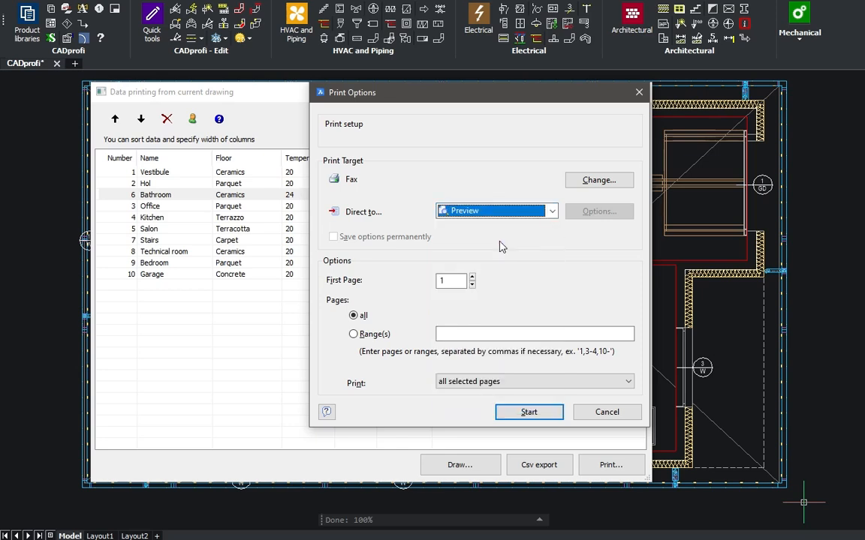
left_click(528, 412)
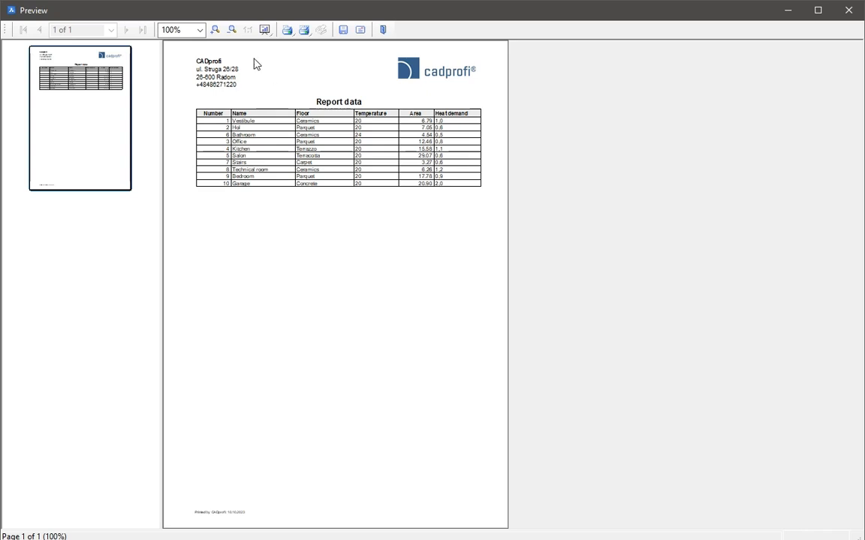
left_click(216, 30)
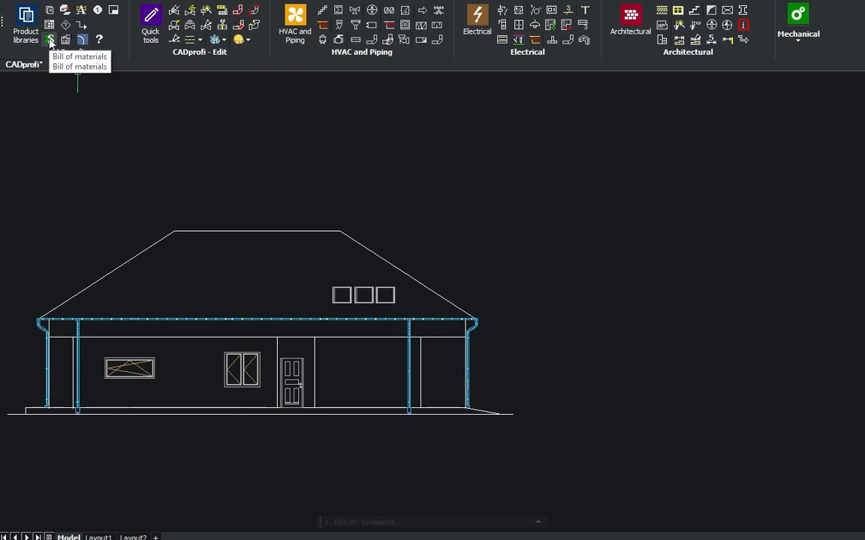
Open the pipes and ducts bill of materials for the elevation and remove Area and Material from its printed columns
left_click(50, 39)
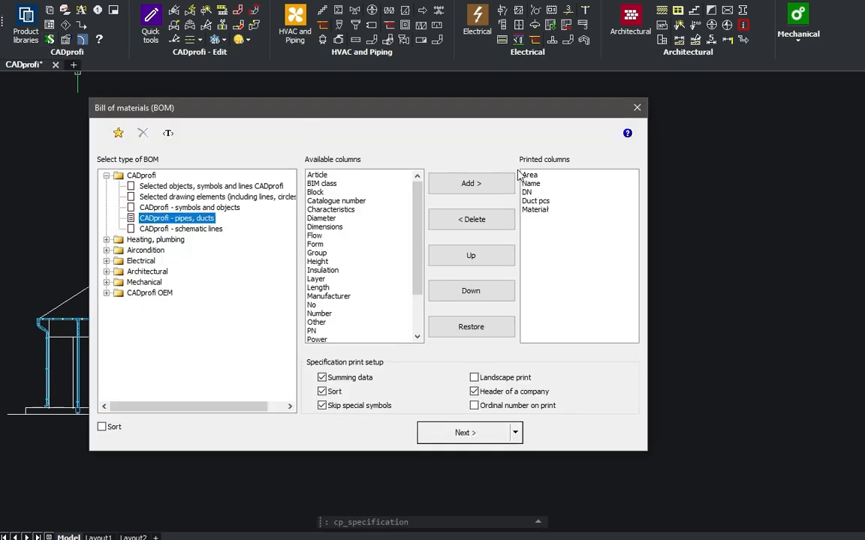
left_click(528, 175)
left_click(471, 219)
left_click(534, 201)
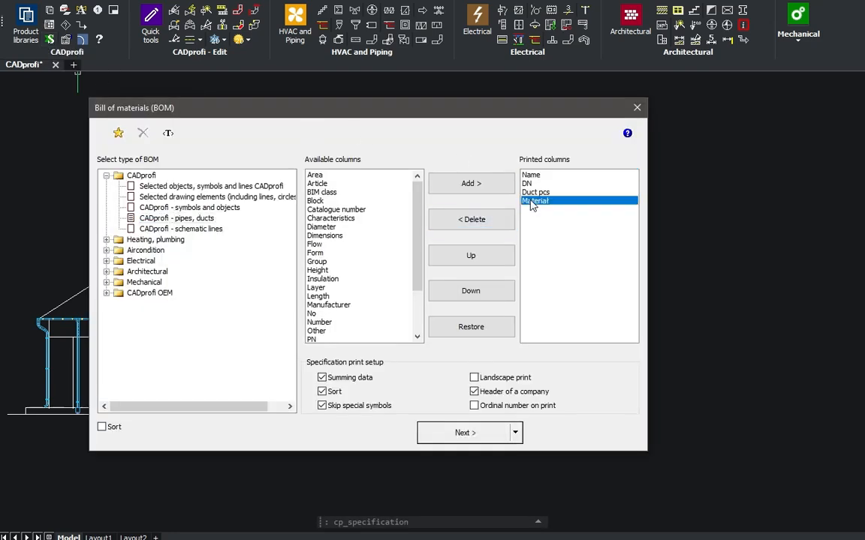
left_click(480, 225)
Add Block to the printed columns and move it up to first place, above Name
left_click(319, 200)
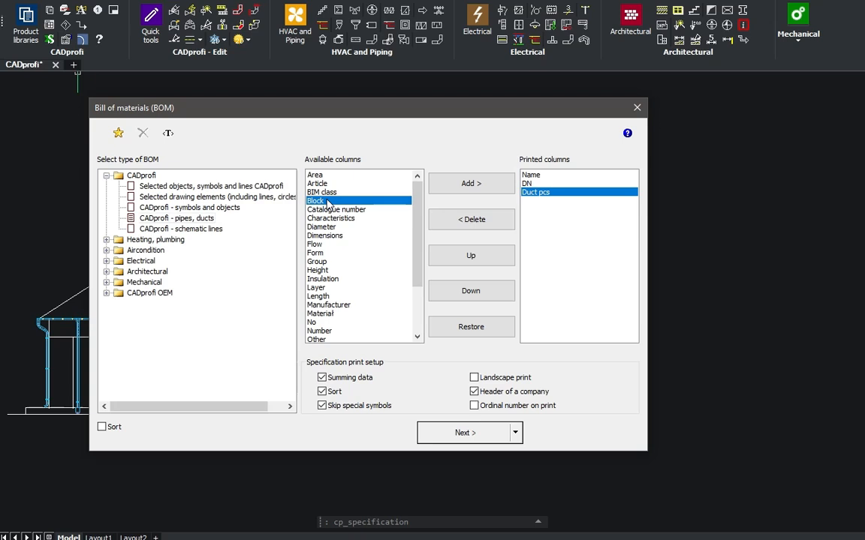
left_click(463, 188)
left_click(482, 257)
left_click(482, 257)
left_click(482, 258)
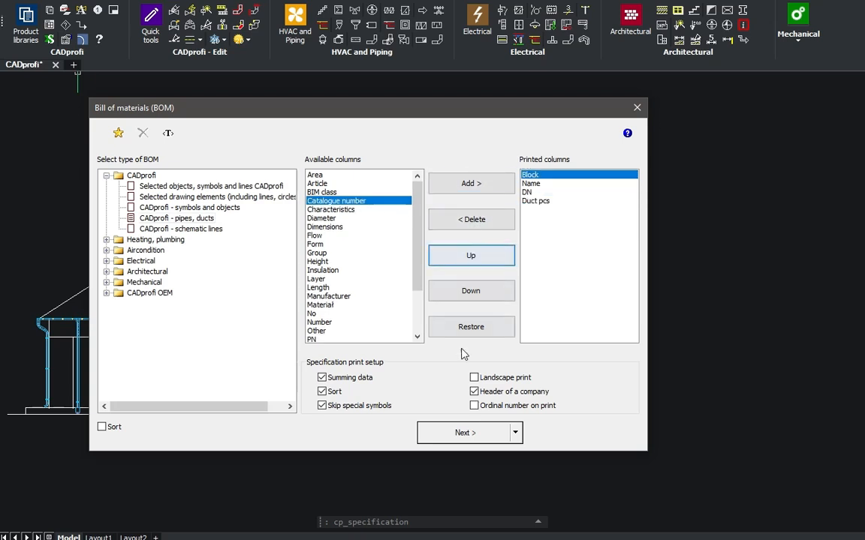
Generate the pipes and ducts report from the elevation's gutters and down pipes, selecting them with a window
left_click(454, 432)
left_click(16, 256)
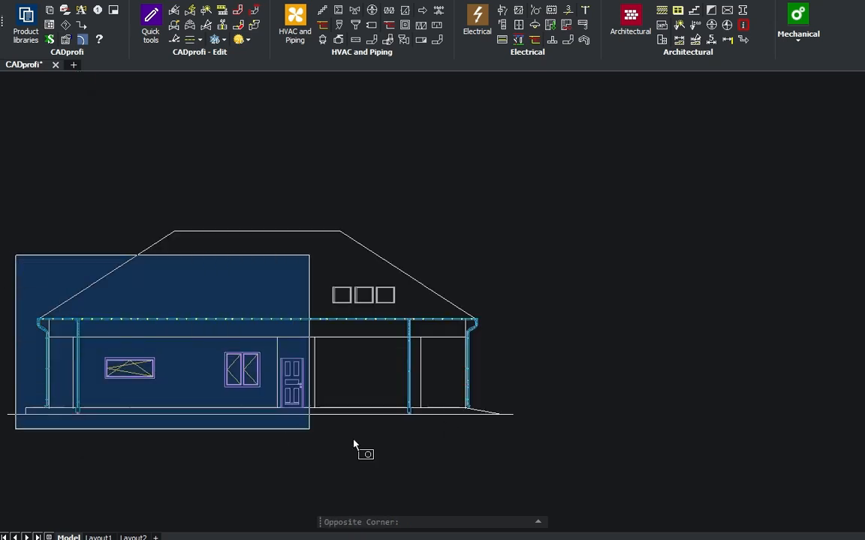
left_click(538, 466)
key("Return")
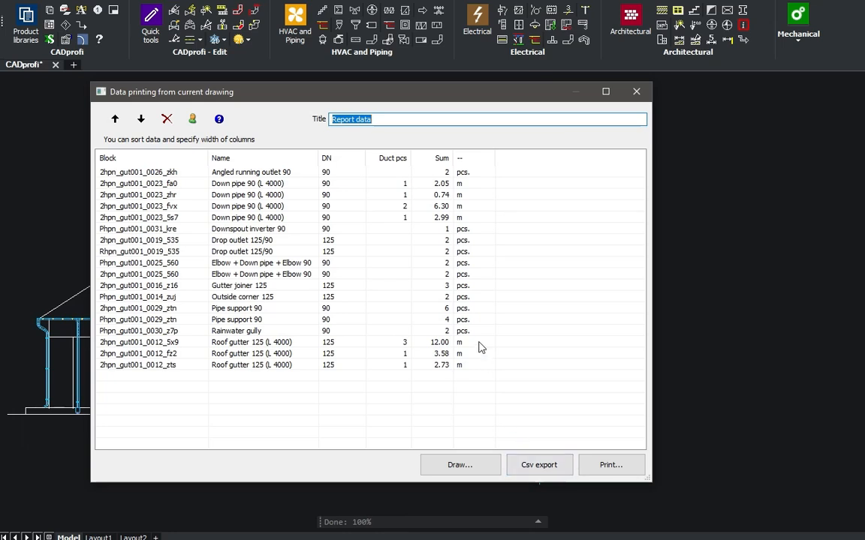
Sort the gutter report by unit and set its legend to keep symbols on their drawing layers, with text height 7
left_click(460, 159)
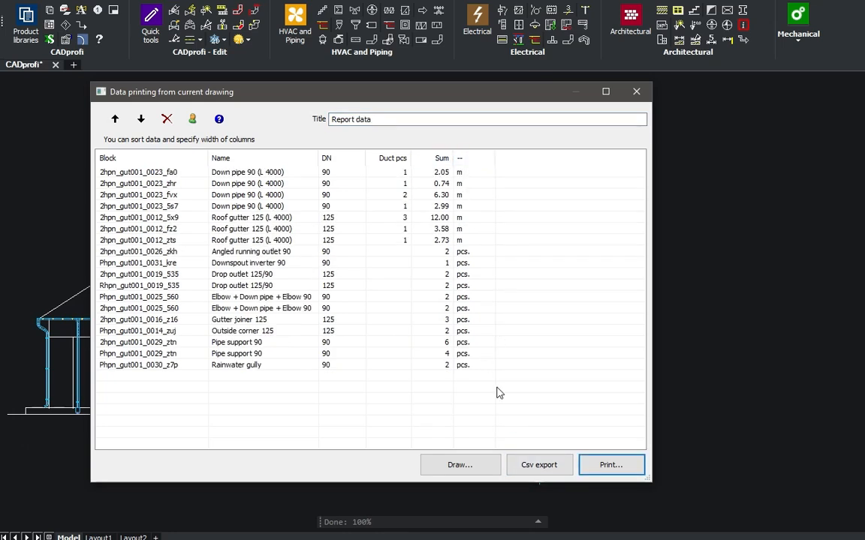
left_click(459, 465)
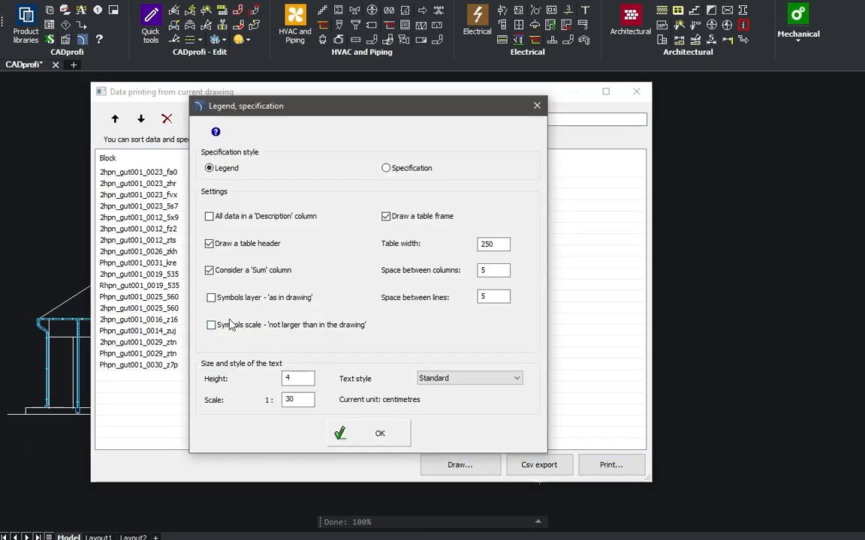
left_click(211, 298)
left_click(511, 287)
double_click(489, 244)
left_click_drag(296, 379, 264, 377)
type("7")
Draw the gutter legend table in the empty space beside the house elevation and review its rows
left_click(353, 433)
left_click(517, 282)
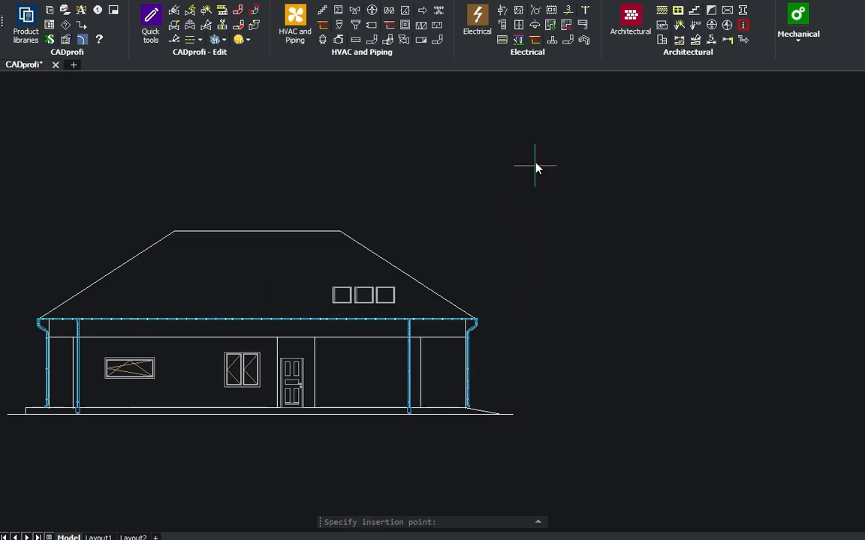
left_click(543, 109)
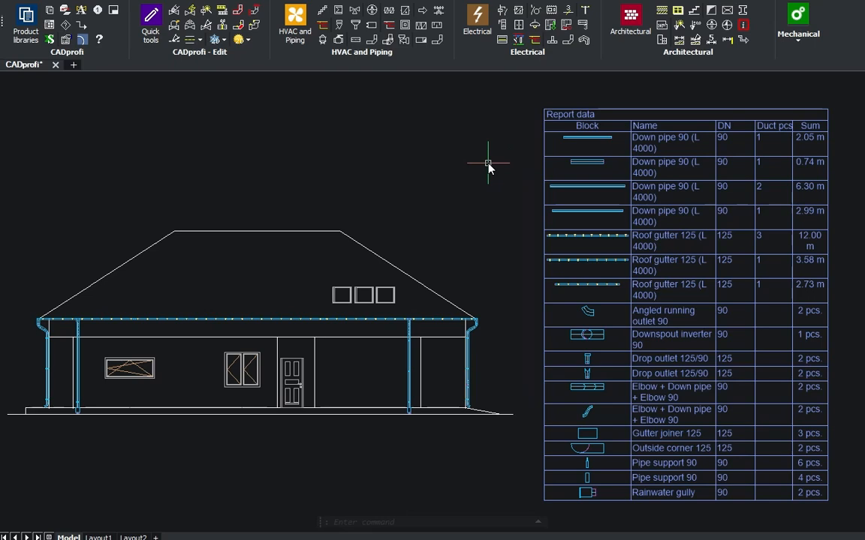
scroll(762, 234, "up", 3)
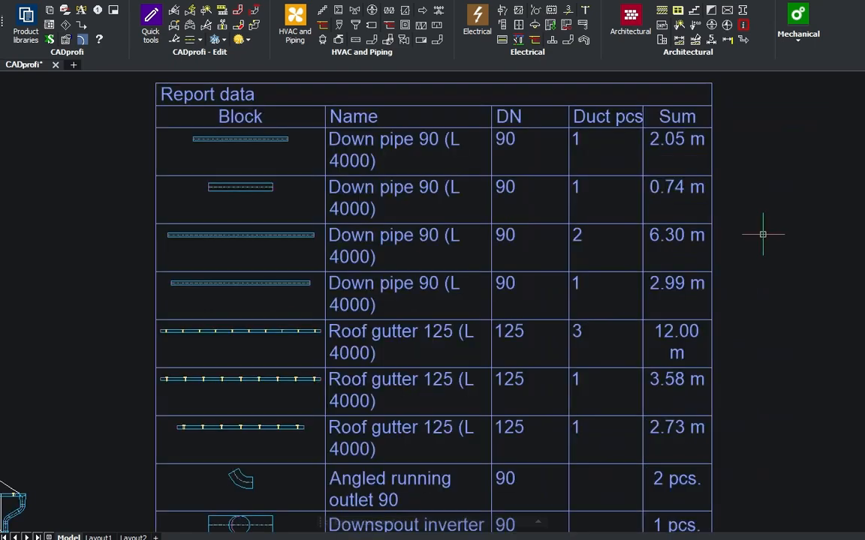
mouse_move(768, 237)
middle_mouse_down()
mouse_move(759, 197)
mouse_move(763, 81)
middle_mouse_up()
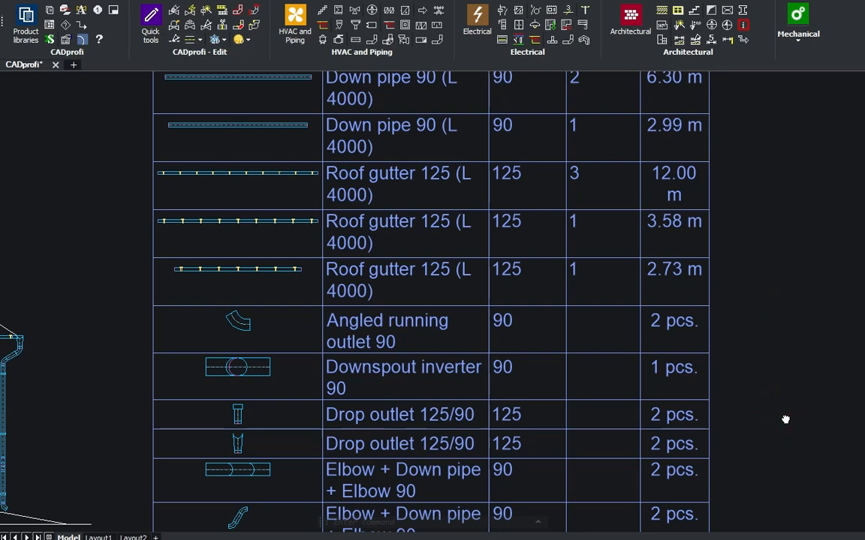
middle_click_drag(785, 420, 781, 217)
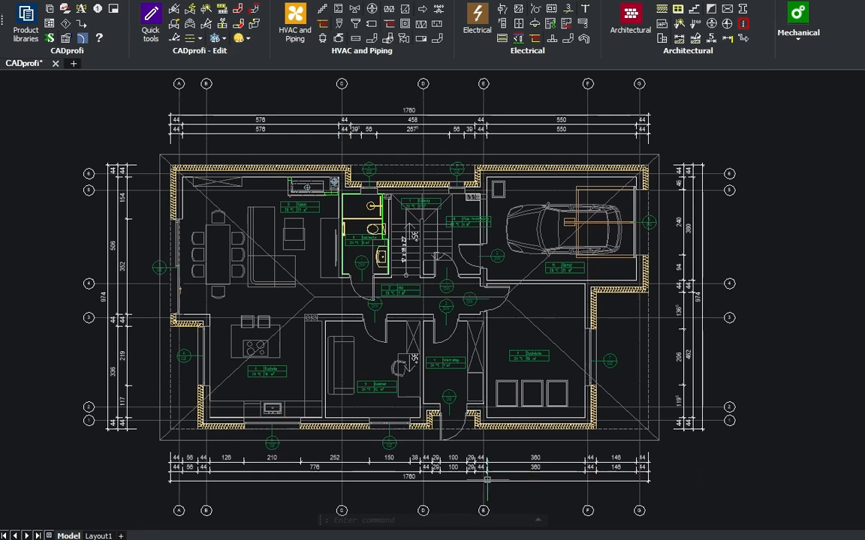
Set up the Layout1 page for Print As PDF.pc3 on A4 paper in portrait orientation
left_click(97, 535)
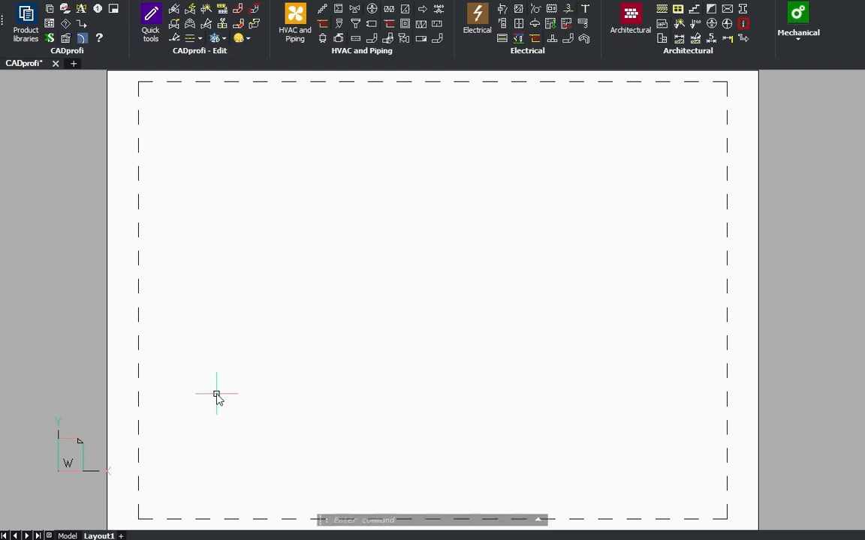
key("ctrl+p")
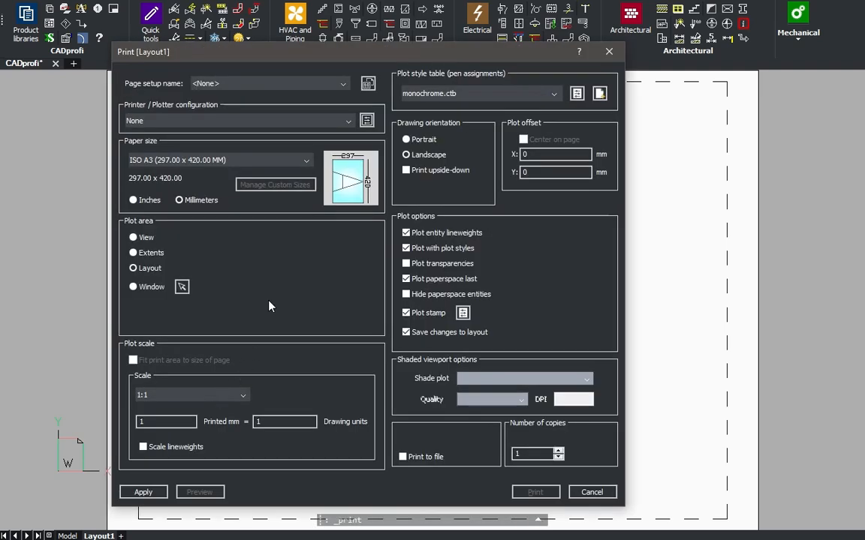
left_click(348, 121)
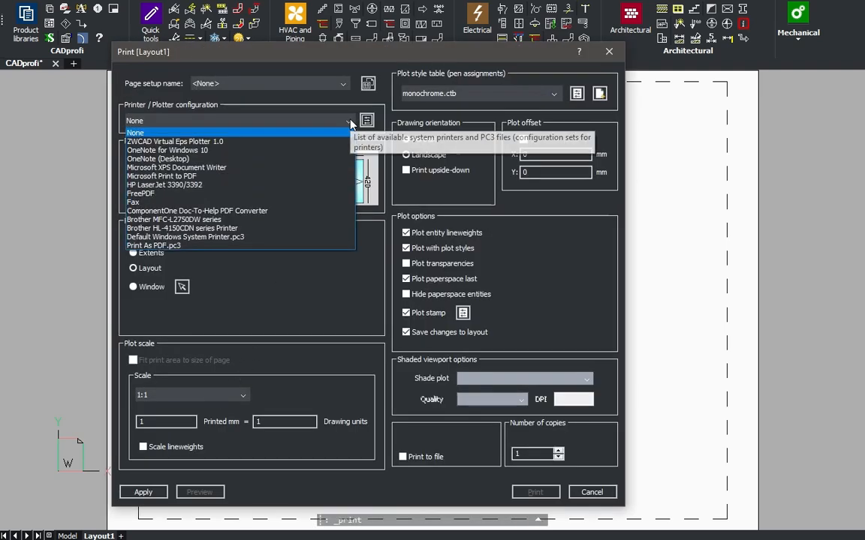
left_click(215, 247)
left_click(306, 160)
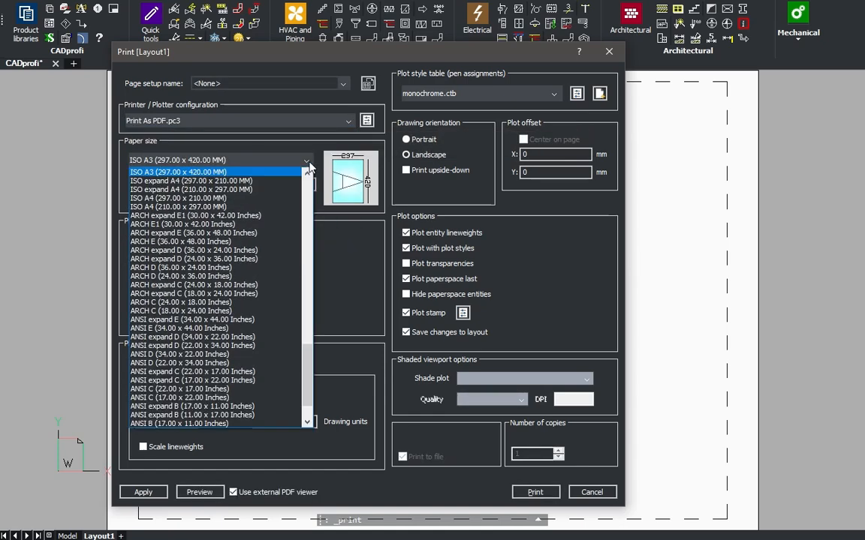
left_click_drag(306, 348, 310, 177)
left_click(187, 208)
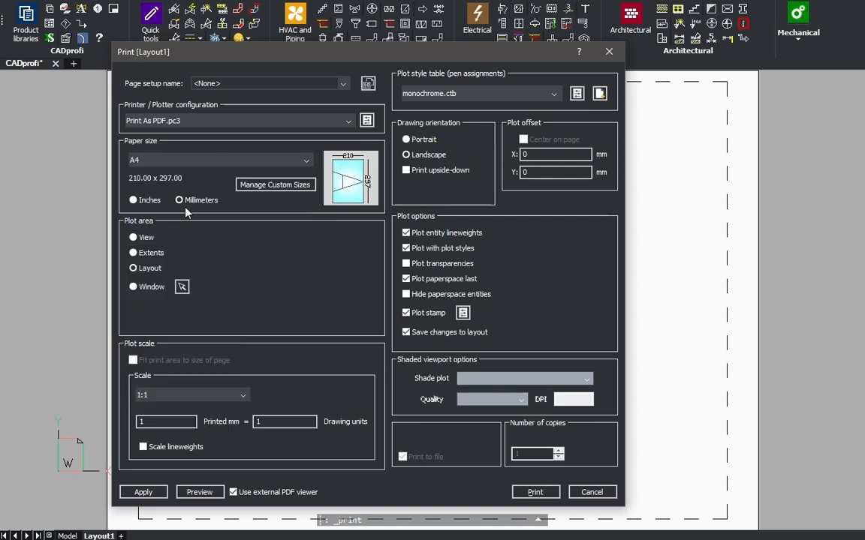
left_click(406, 140)
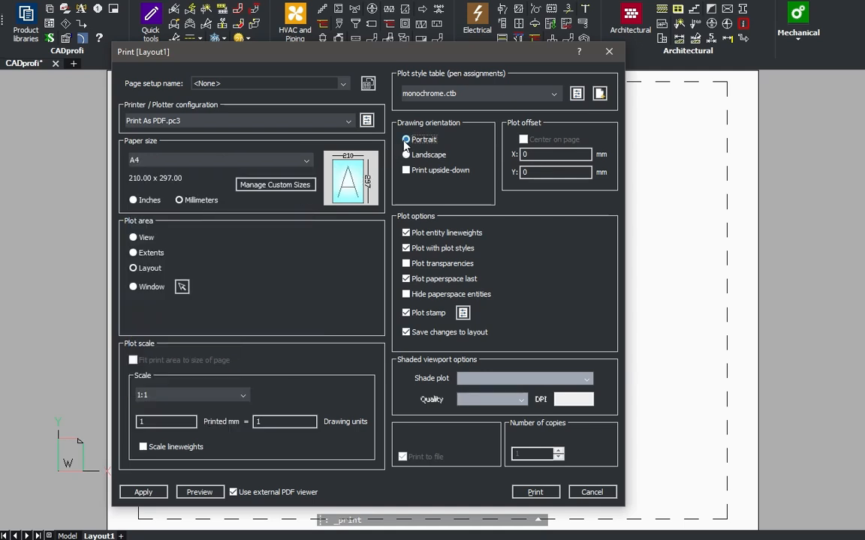
left_click(149, 493)
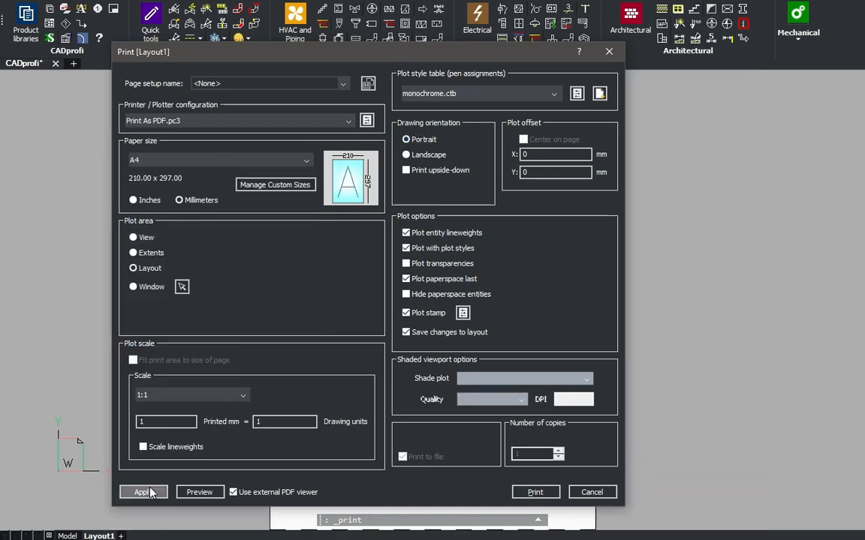
left_click(609, 51)
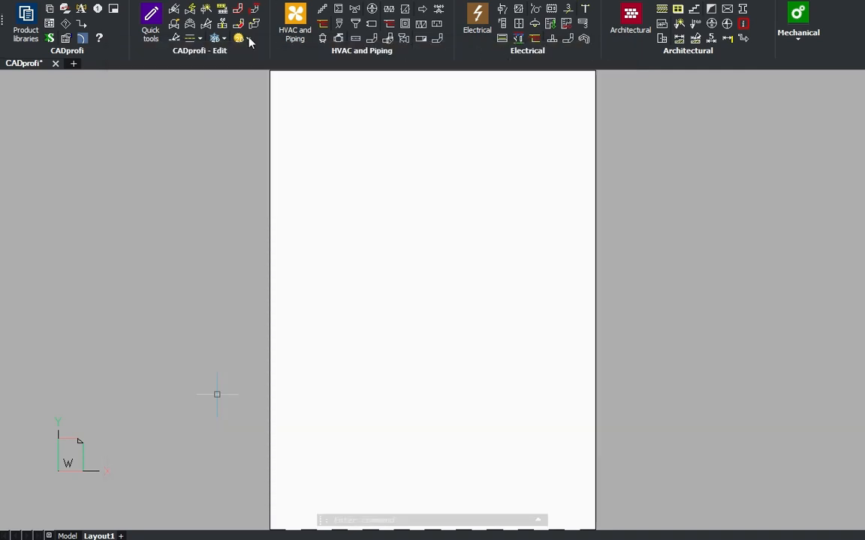
Insert a PROJECT DOCUMENTATION front page on the A4 sheet, with subject "Single-family house design", investor CADprofi, and the owner and designer details
left_click(114, 10)
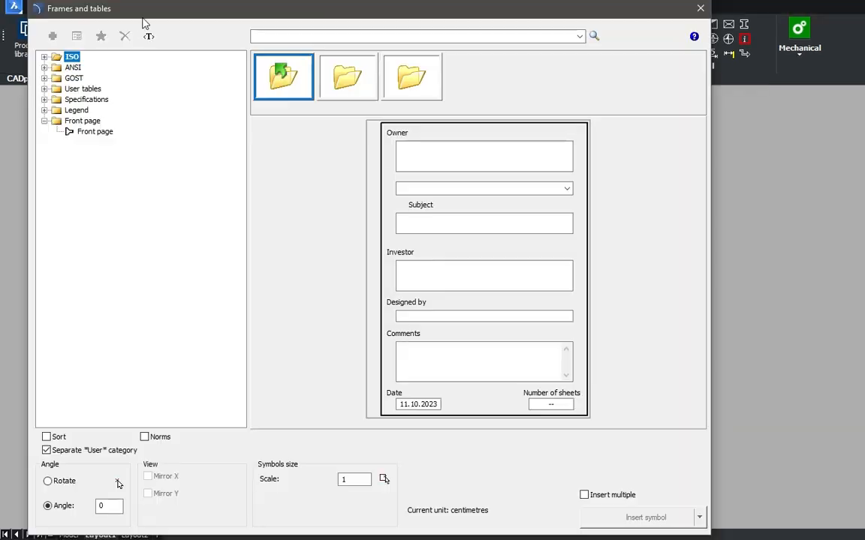
left_click(97, 133)
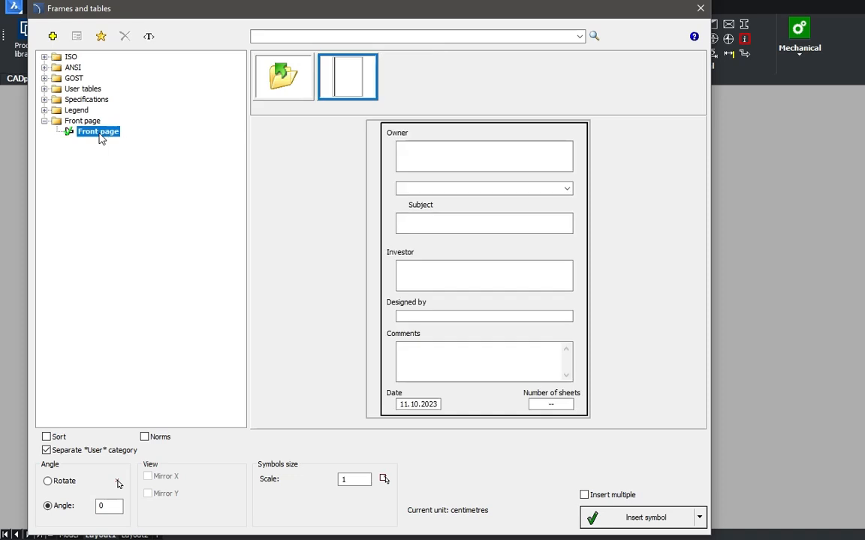
left_click(429, 154)
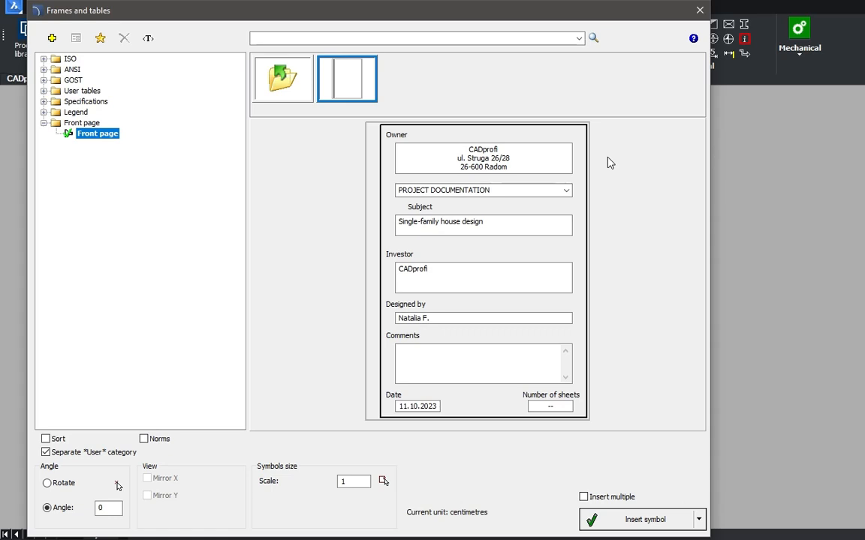
left_click(646, 519)
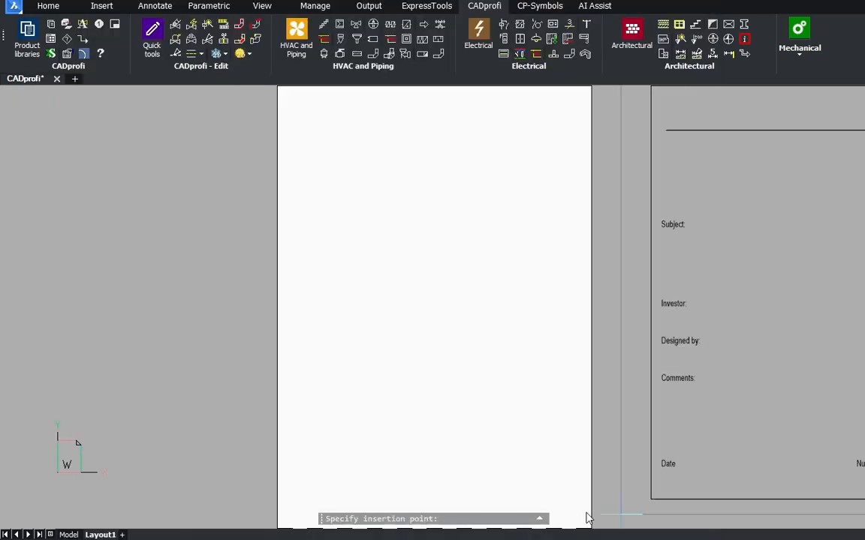
left_click(284, 529)
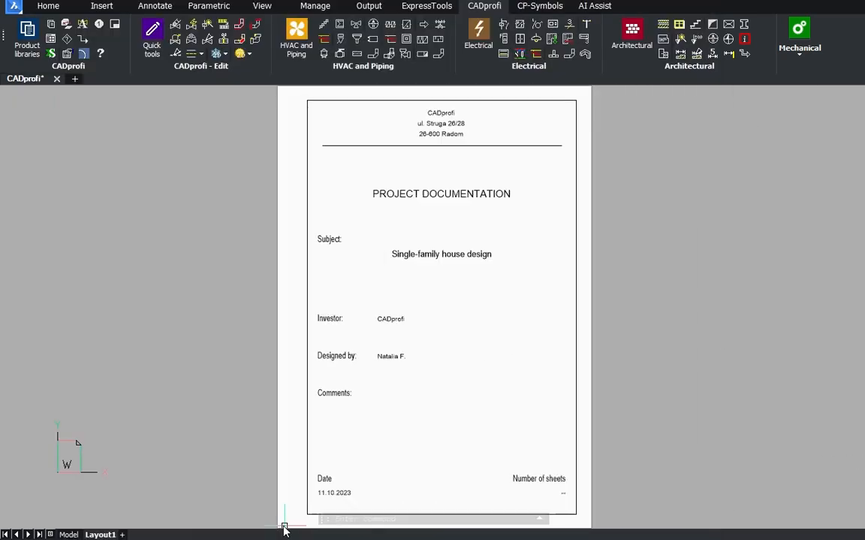
Open Layout2 and turn off printing for the 2DA_ROOF layer
left_click(133, 536)
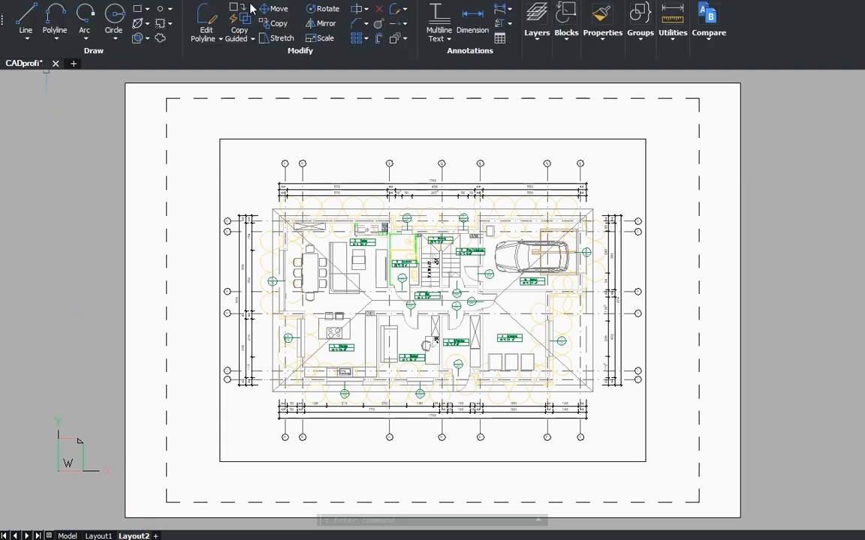
left_click(536, 33)
left_click(612, 68)
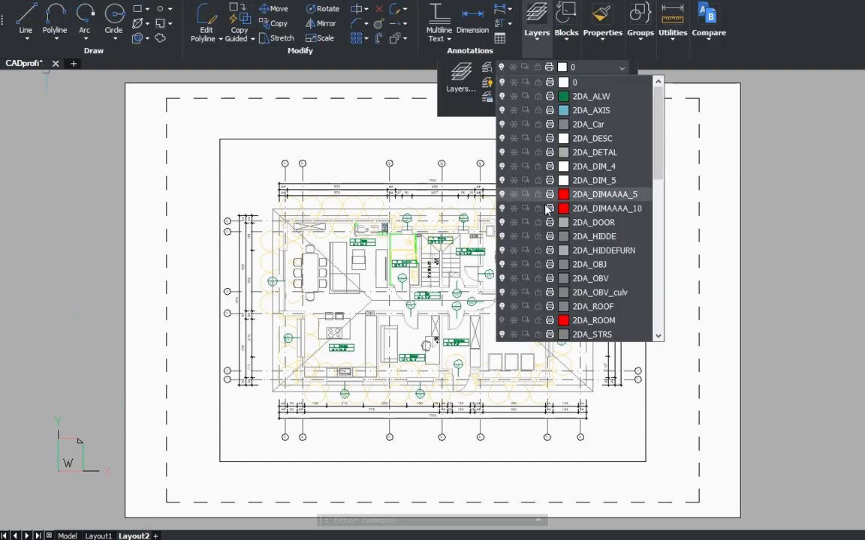
left_click(549, 306)
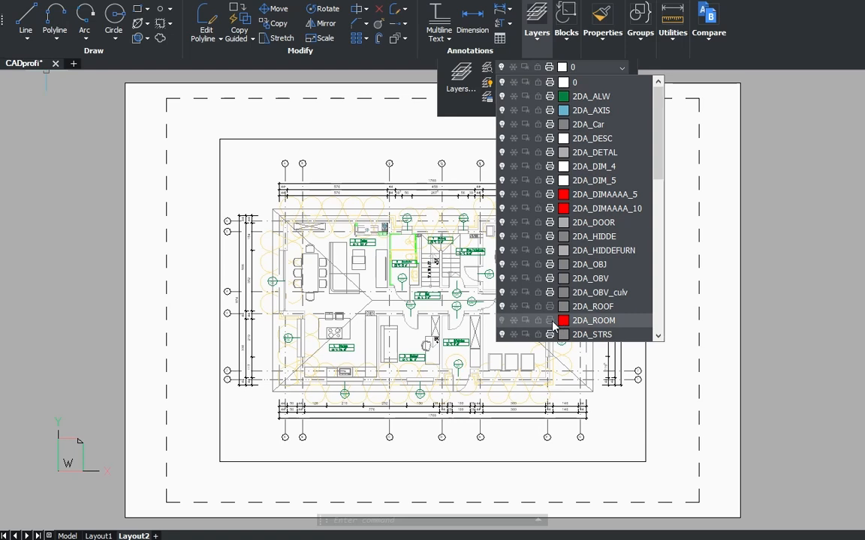
left_click(750, 231)
left_click(771, 216)
Delete the existing floor plan viewport from Layout2
left_click(784, 147)
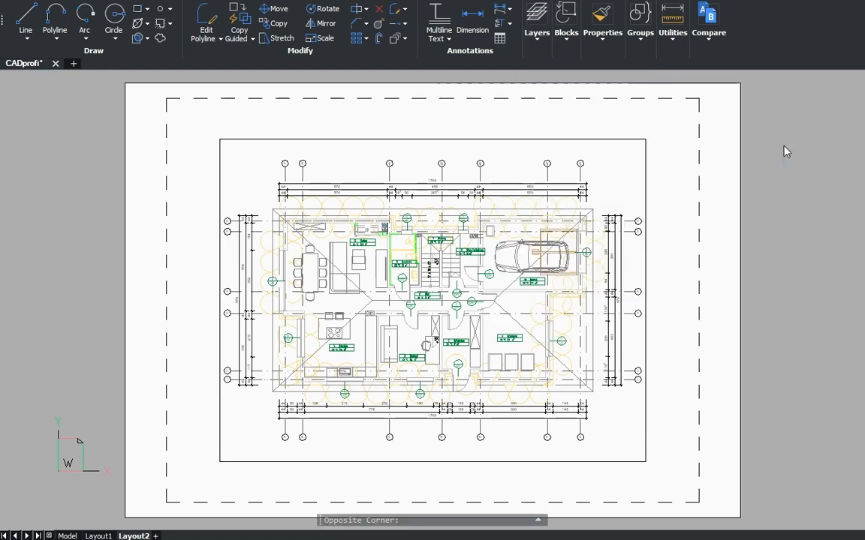
left_click(643, 253)
key("Delete")
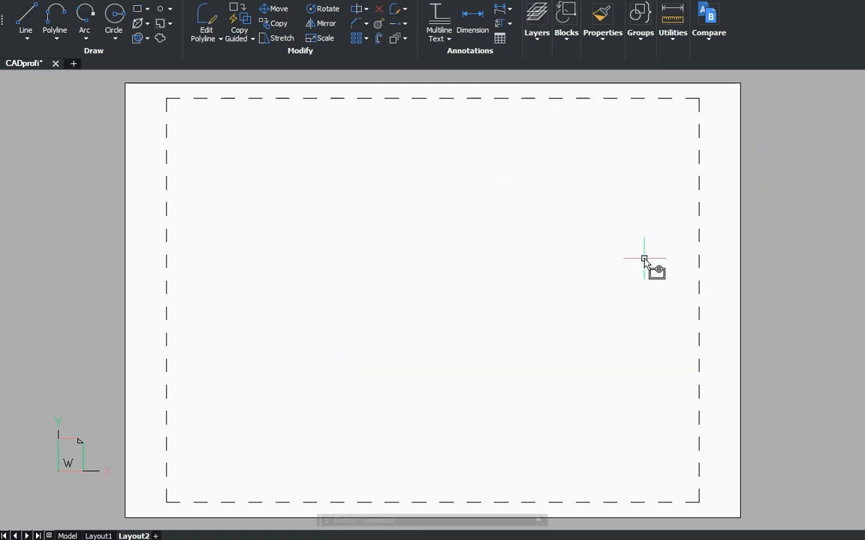
Set up the Layout2 page for Print As PDF.pc3 on A2 paper with the monochrome.ctb plot style table
key("ctrl+p")
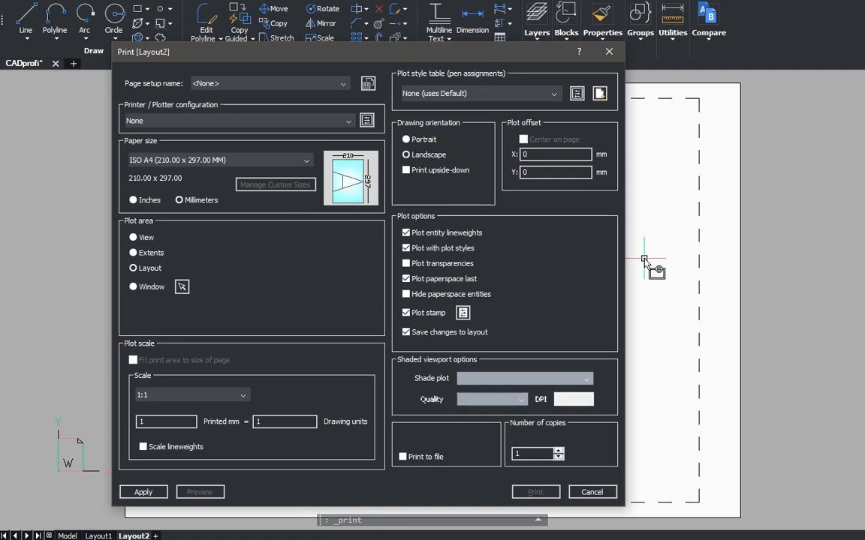
left_click(314, 118)
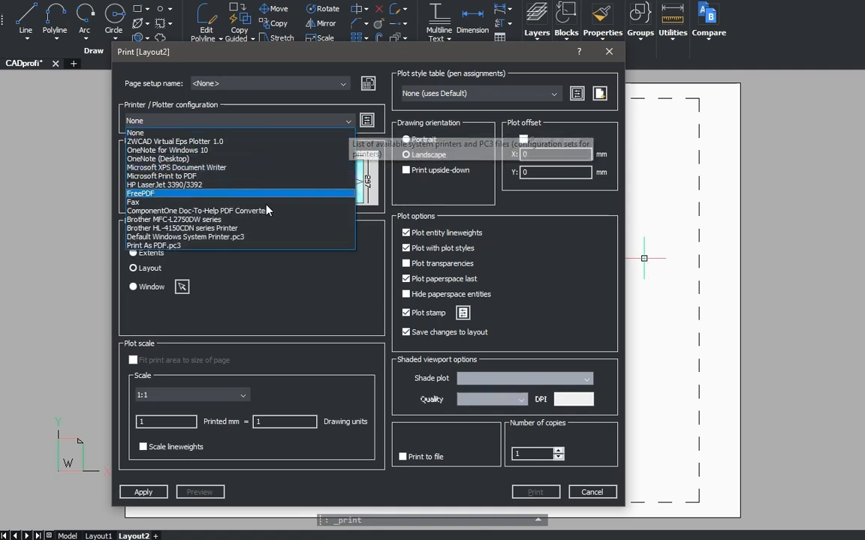
left_click(172, 246)
left_click(304, 160)
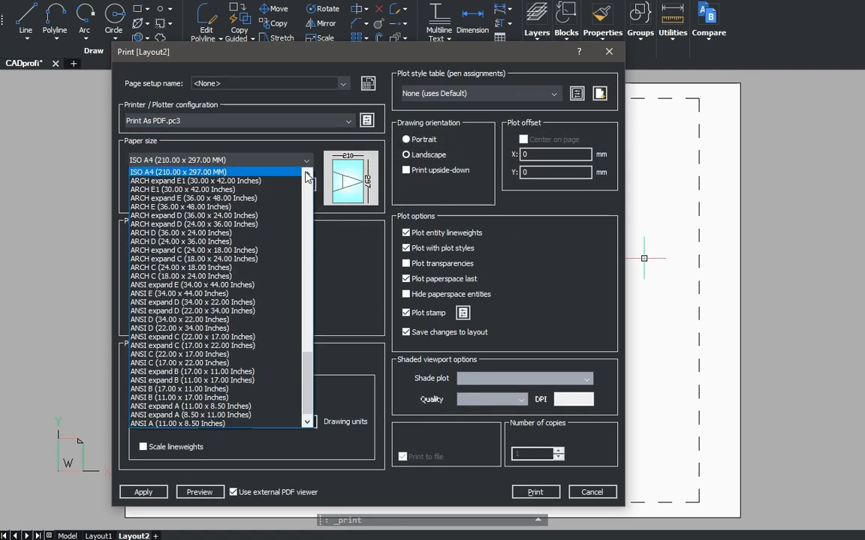
scroll(273, 292, "up", 15)
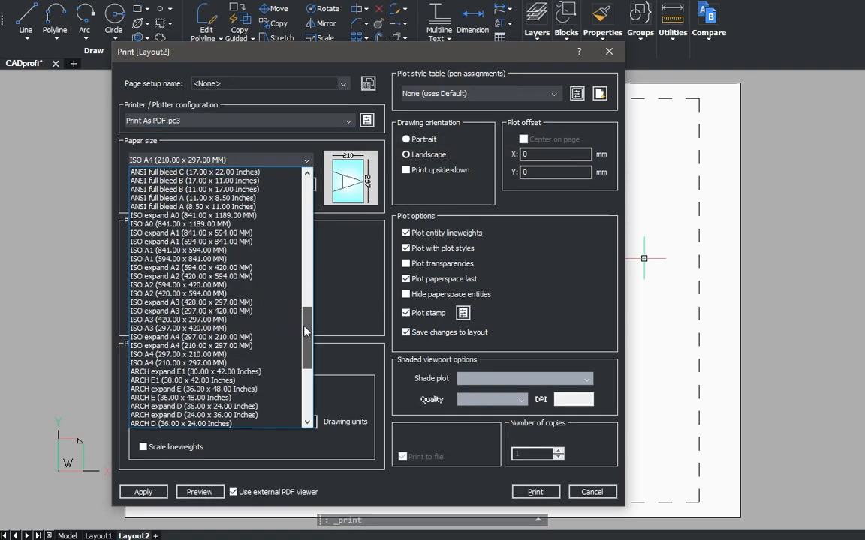
left_click(284, 190)
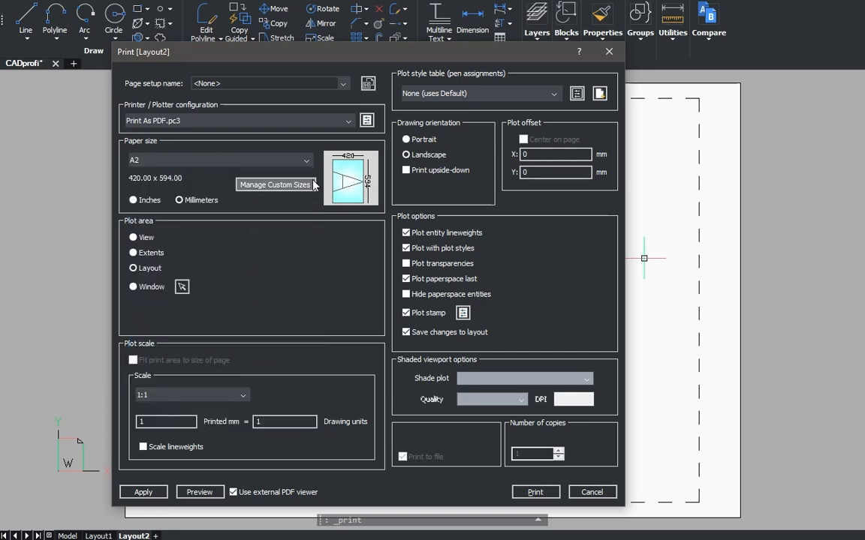
left_click(481, 93)
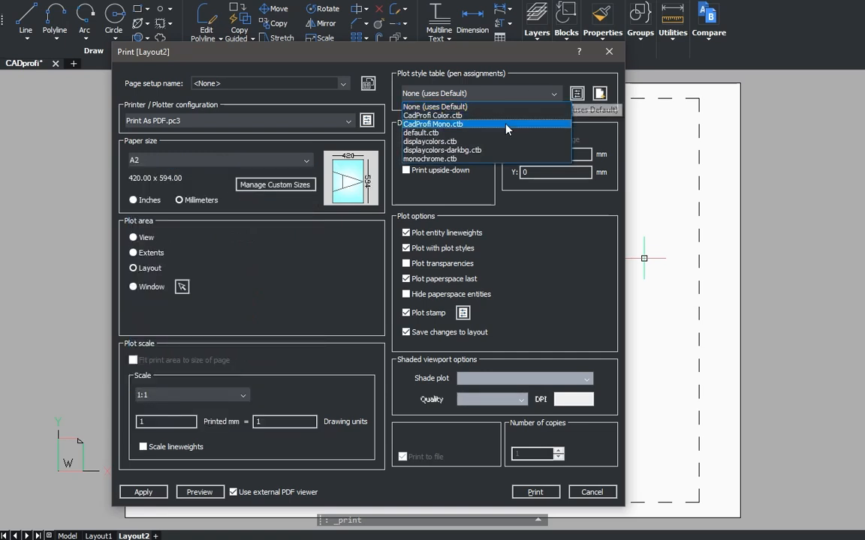
left_click(439, 158)
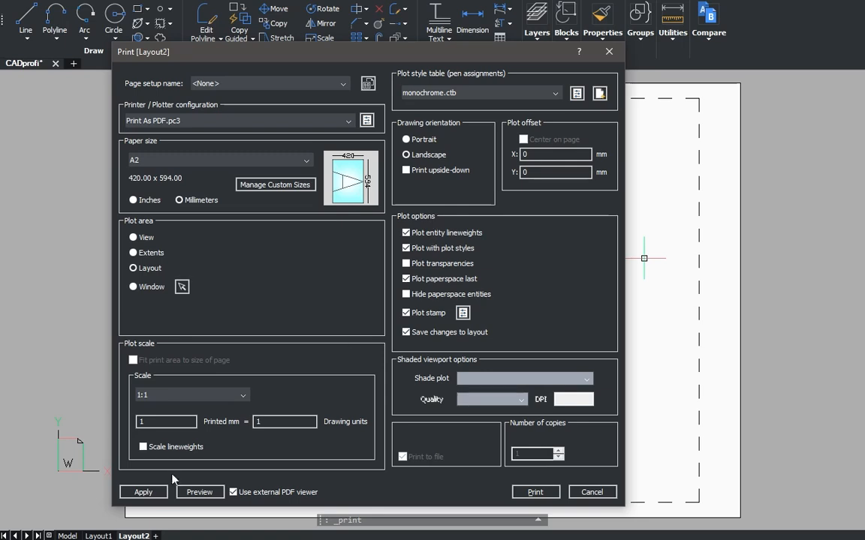
left_click(143, 492)
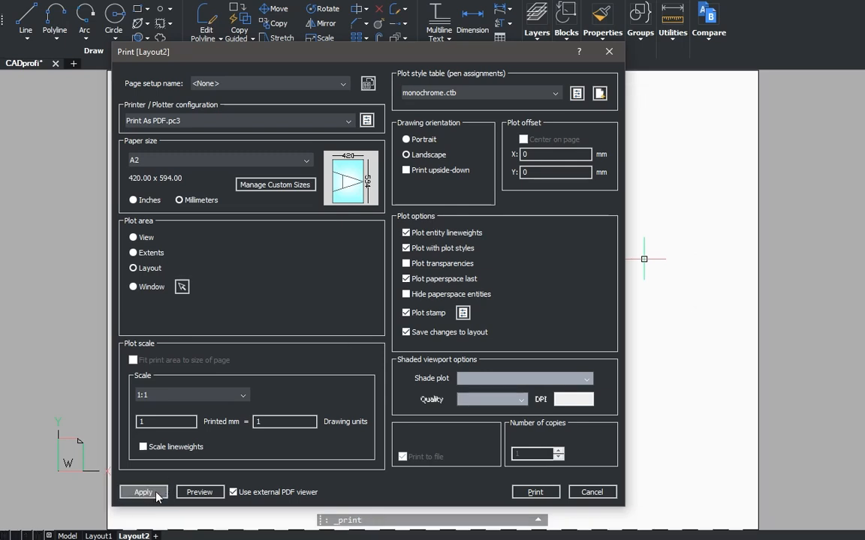
left_click(608, 52)
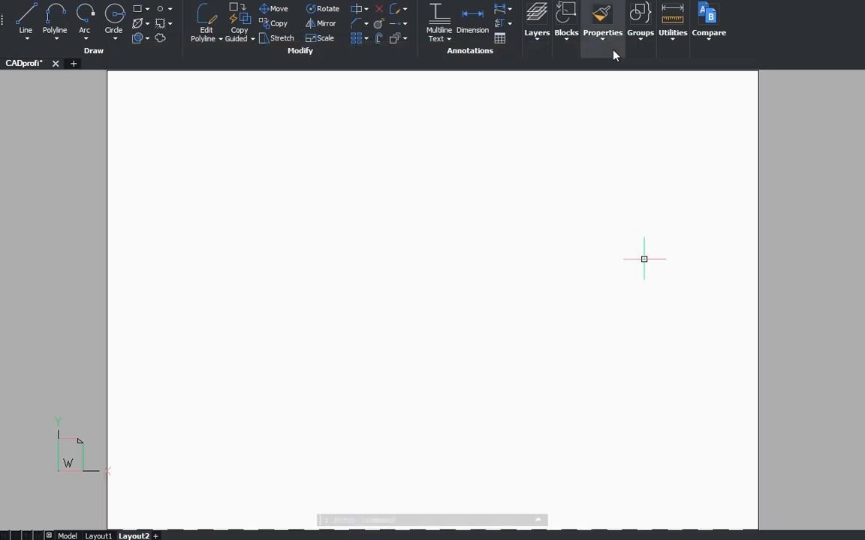
Create a new viewport on Layout2 that fits the whole A2 sheet
left_click(273, 3)
left_click(459, 30)
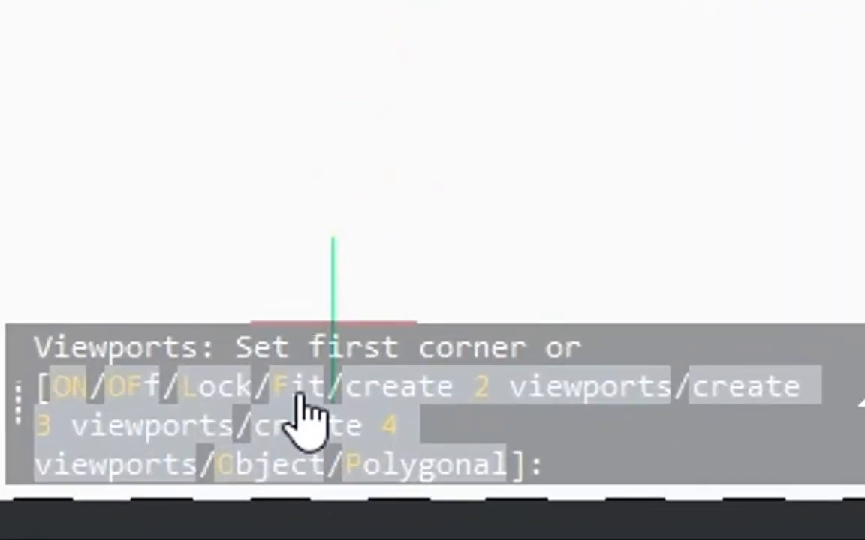
left_click(300, 386)
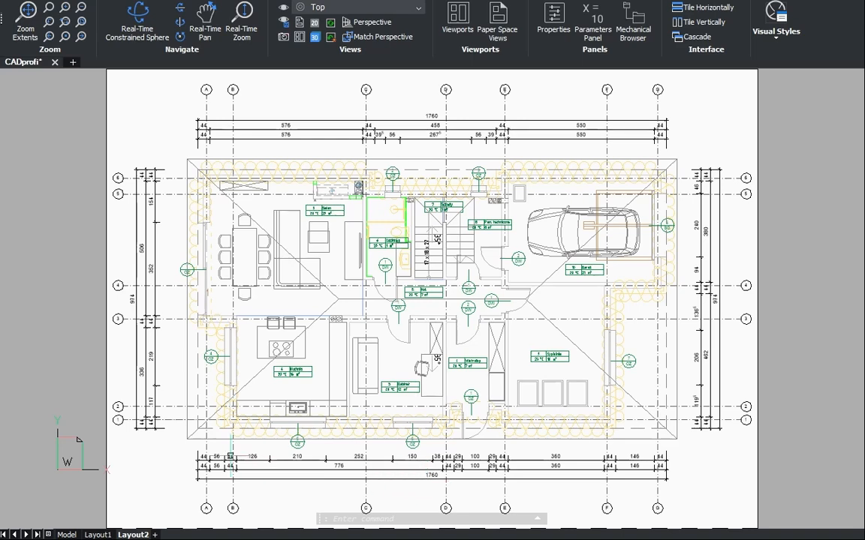
Set the floor plan viewport's annotation scale to 1:5
double_click(106, 398)
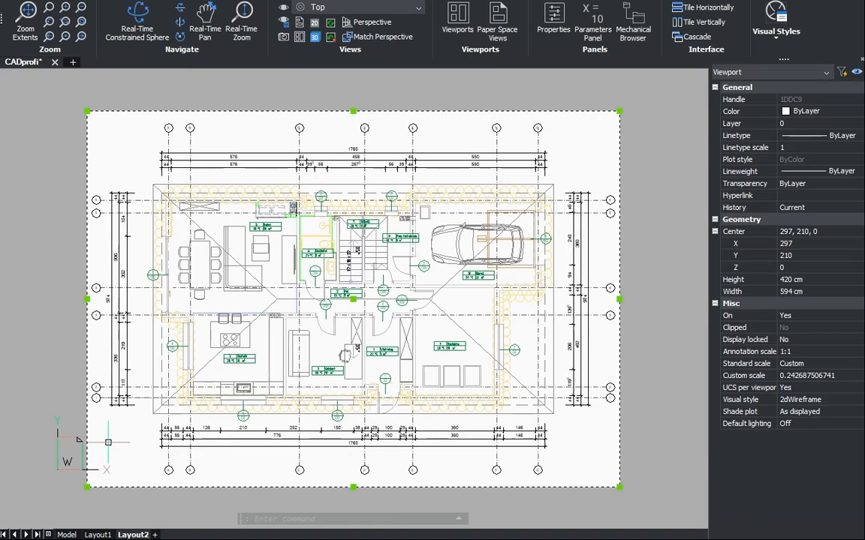
left_click(835, 354)
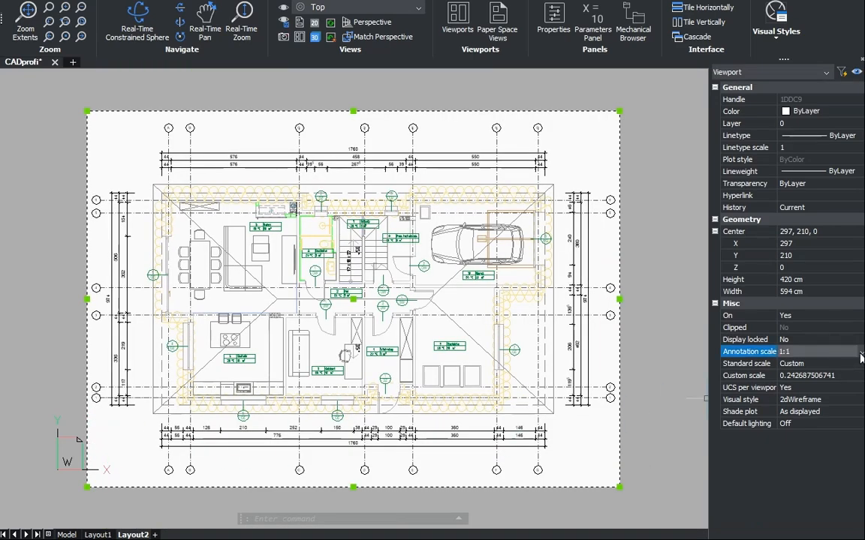
left_click(860, 353)
left_click(840, 403)
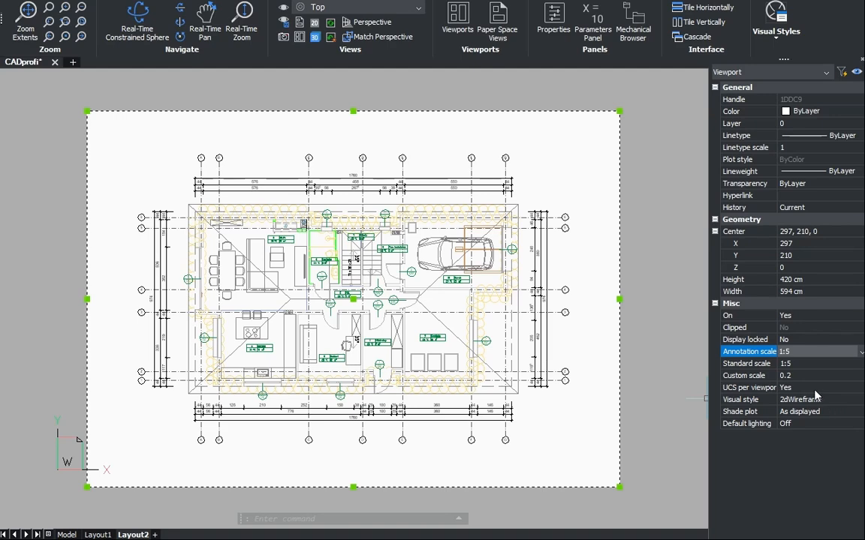
key("ctrl+1")
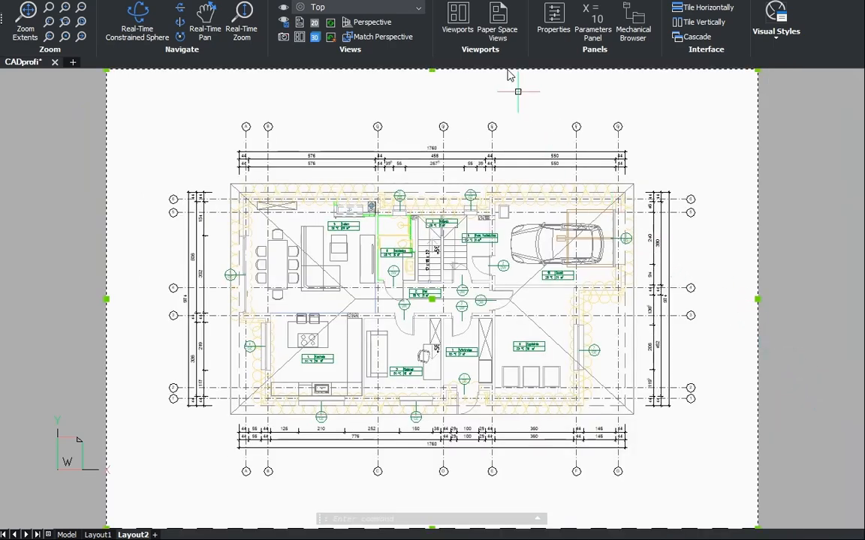
Insert the CADprofi A2 - ISO frame with centering and crop marks, placed at the sheet's lower-left corner
left_click(505, 1)
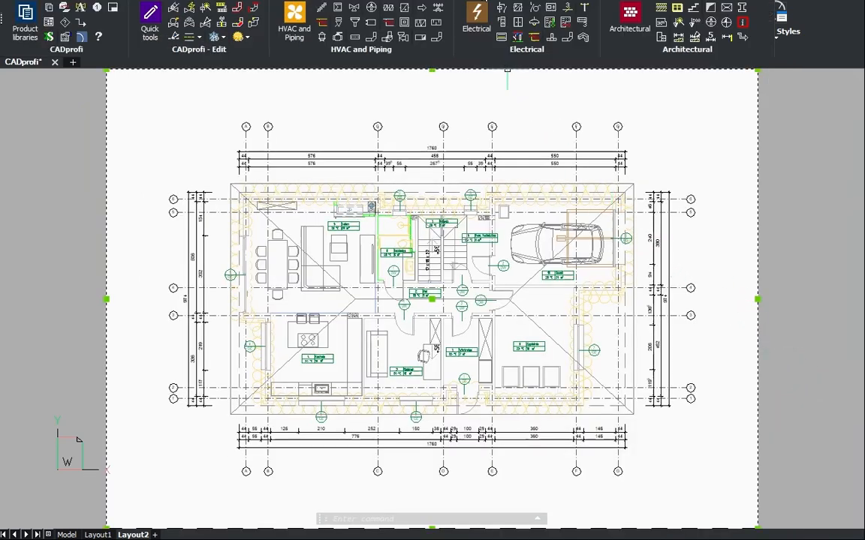
left_click(113, 8)
left_click(43, 63)
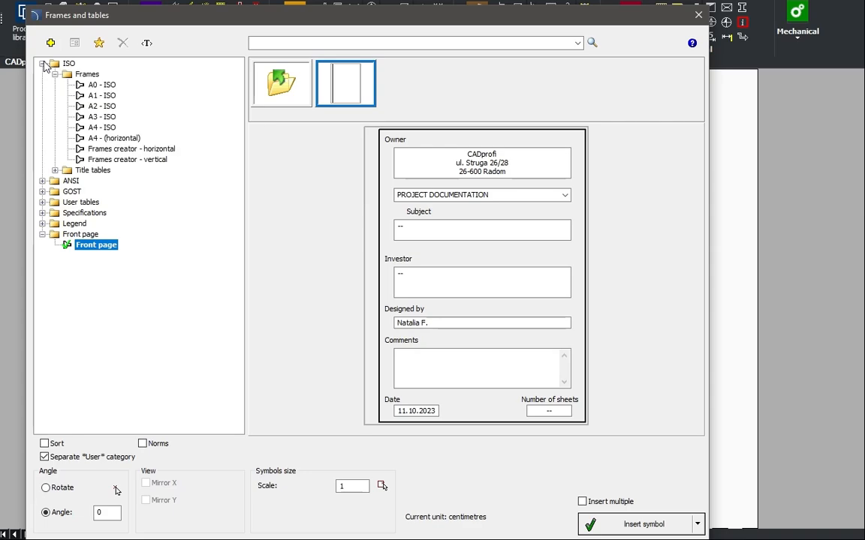
left_click(99, 105)
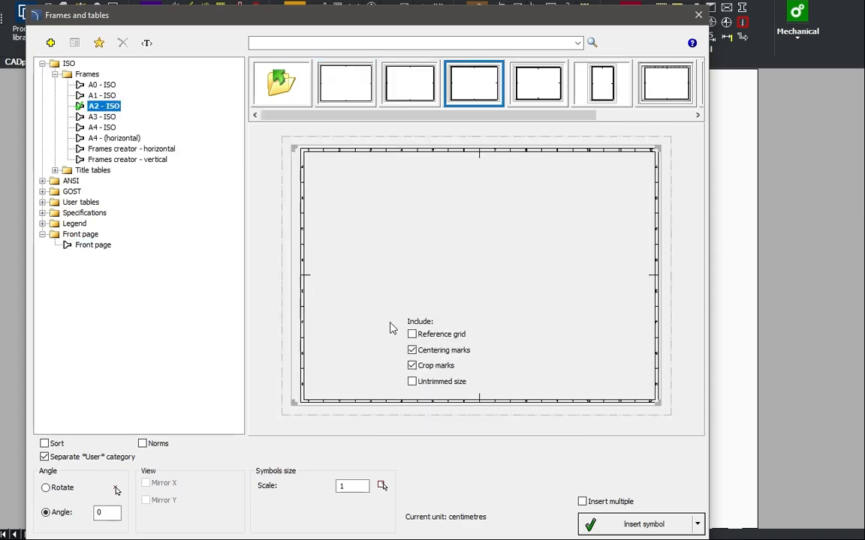
left_click(627, 524)
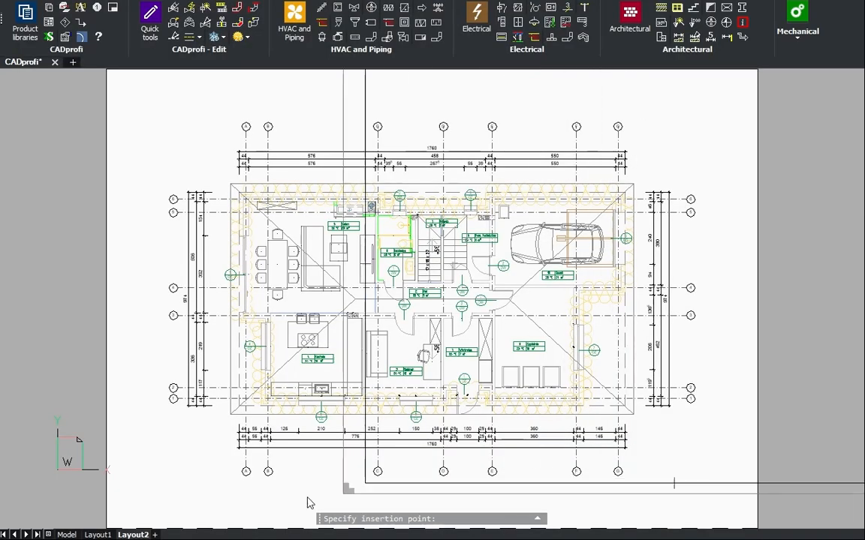
left_click(109, 527)
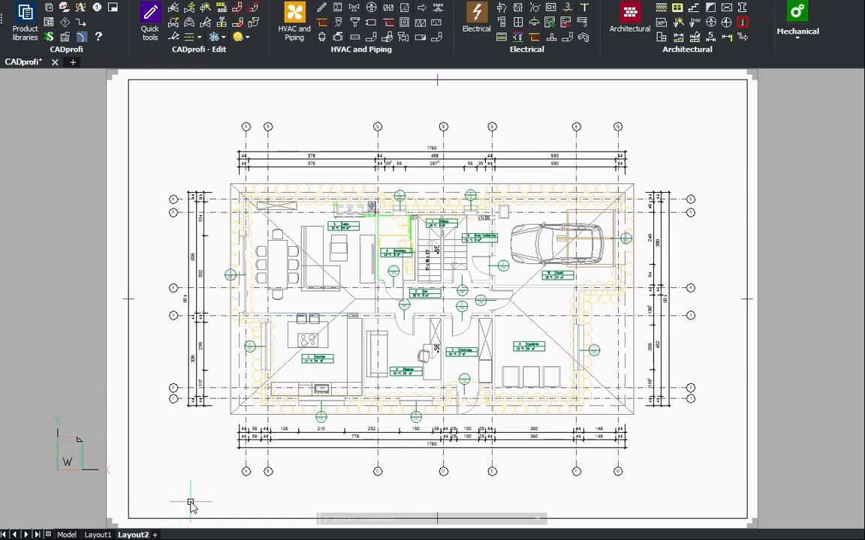
Insert Title table - ISO 2 in the frame's lower-right corner with title "Single-family house design", status Released, scale 1:5 and the creator's name
left_click(114, 9)
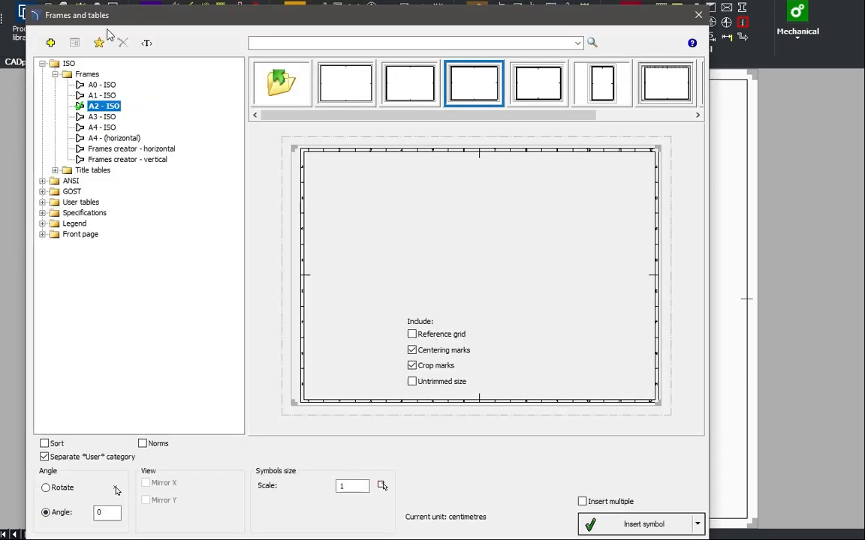
left_click(55, 74)
left_click(55, 85)
left_click(109, 96)
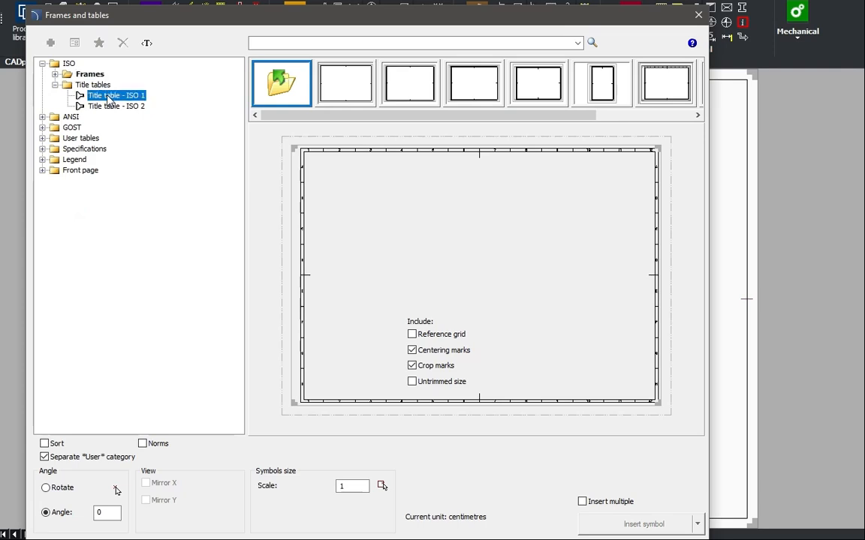
left_click(120, 107)
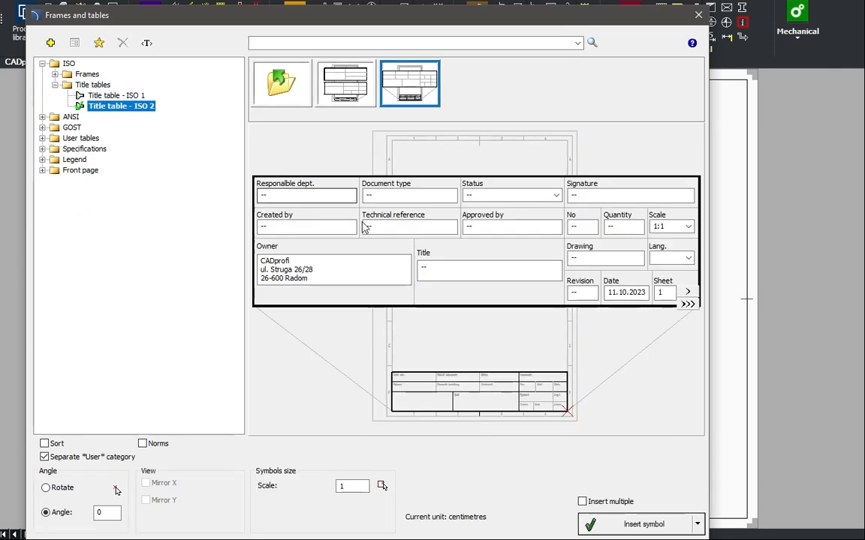
left_click(436, 266)
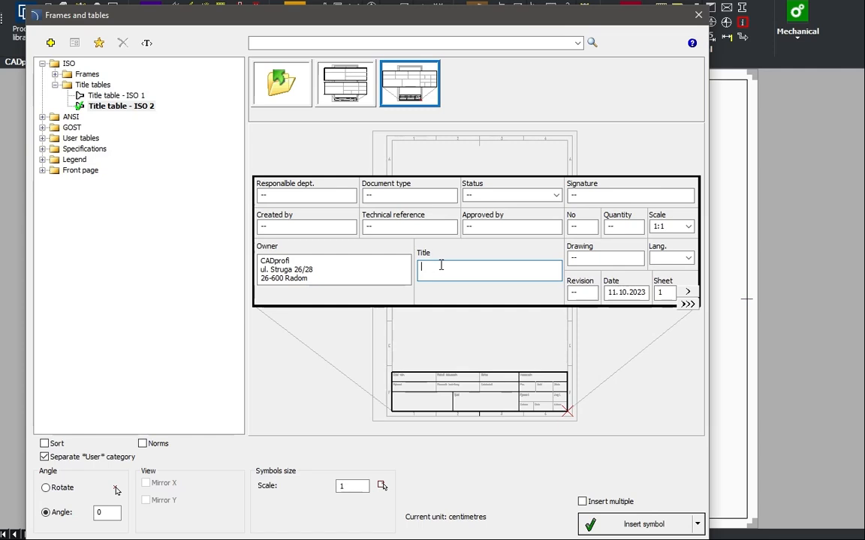
type("Single family house desi")
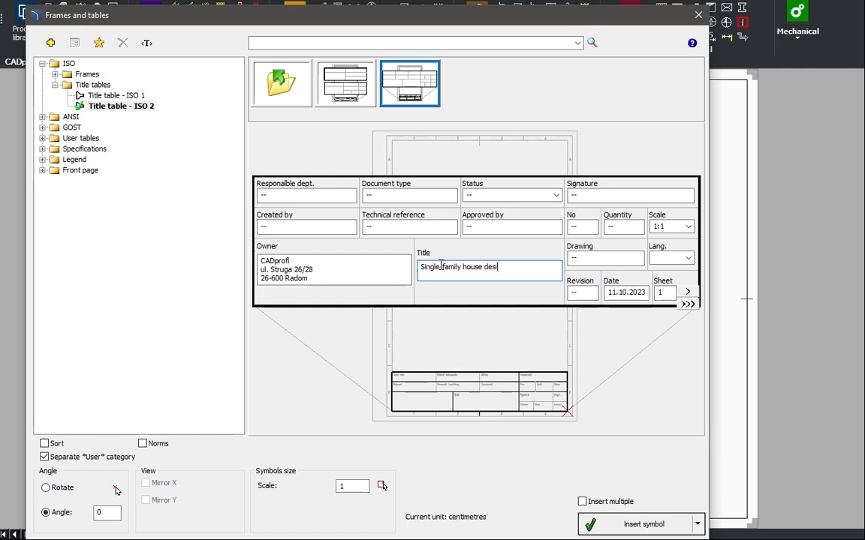
type("gn")
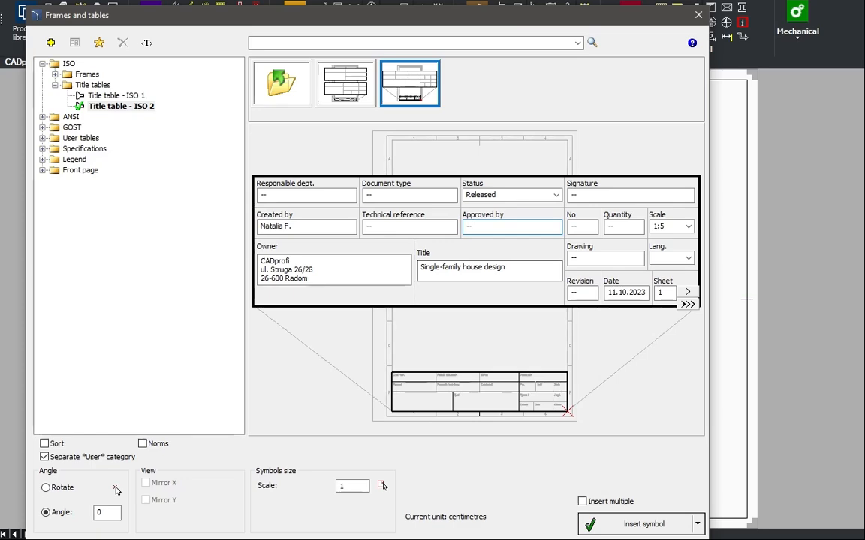
left_click(512, 226)
left_click(632, 524)
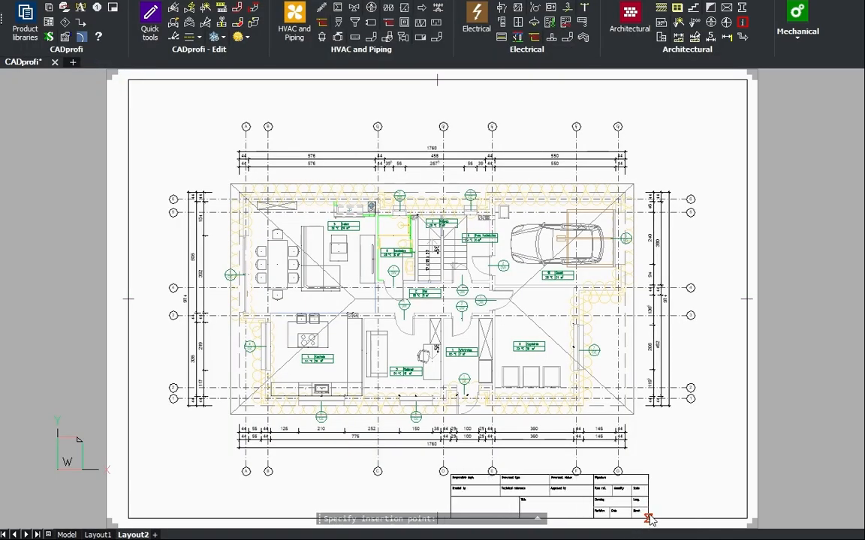
left_click(748, 516)
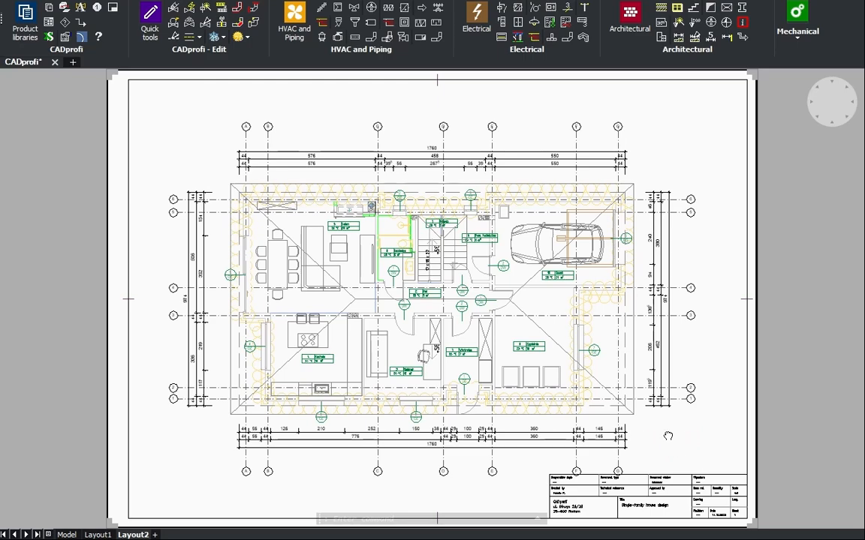
Shift the floor plan slightly upward within its viewport and turn paper space linetype scaling off with PSLTSCALE 0
middle_click_drag(668, 435, 665, 411)
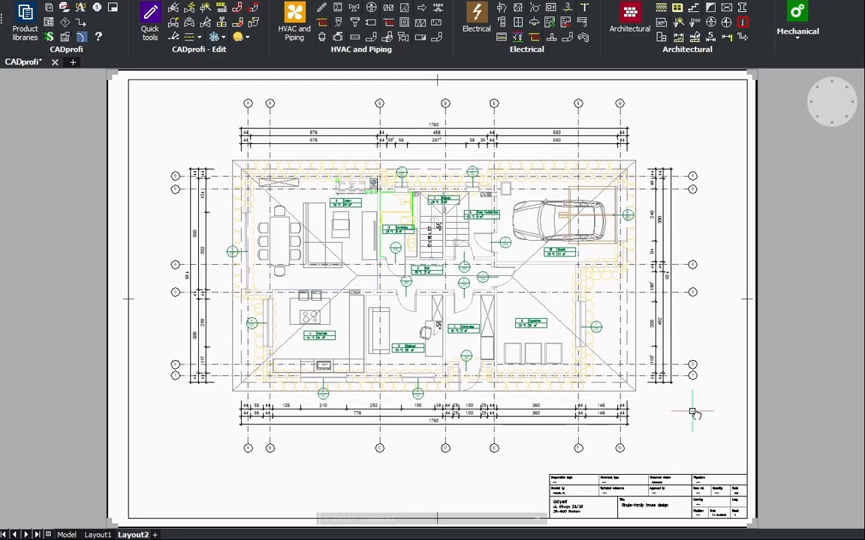
type("PSLTSCALE")
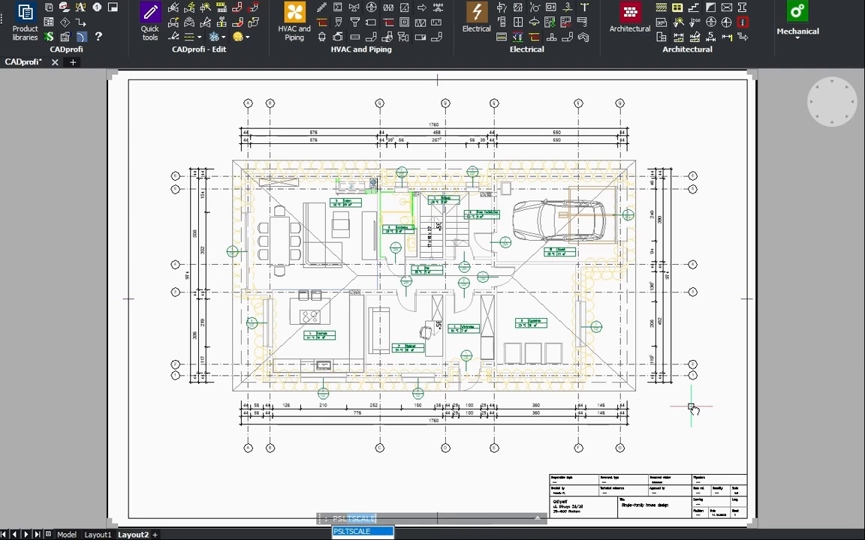
key("Return")
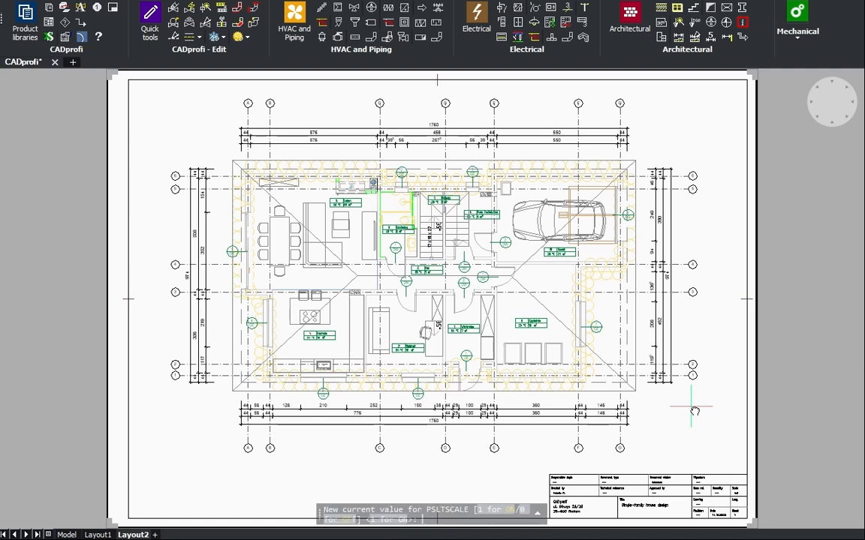
left_click(524, 510)
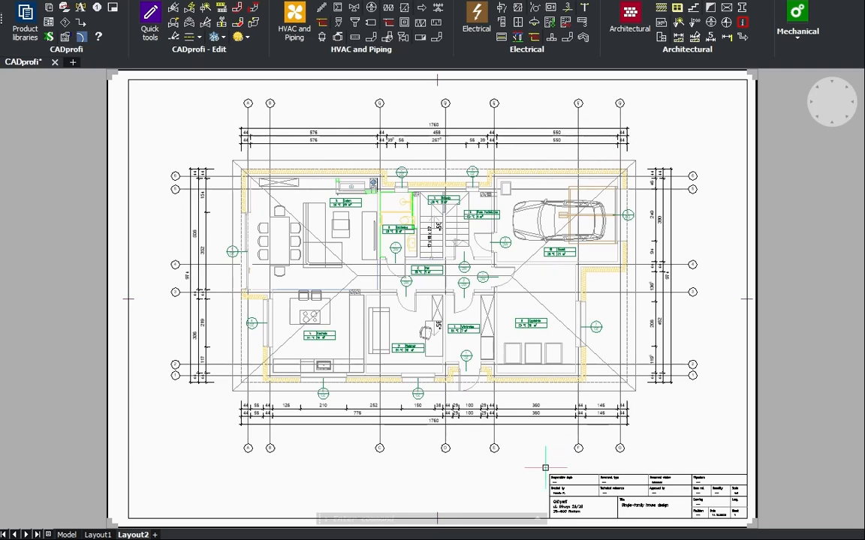
Rename Layout1 as "Front page"
left_click(97, 535)
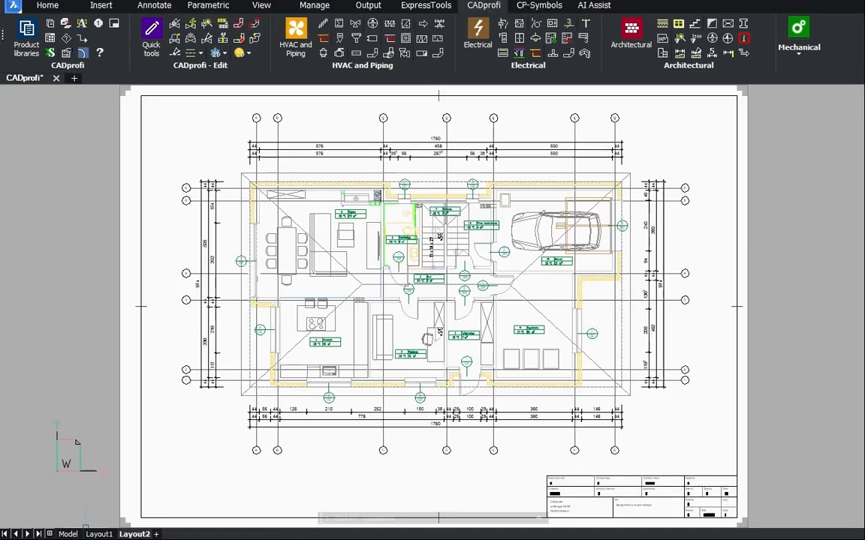
double_click(99, 534)
type("Front page")
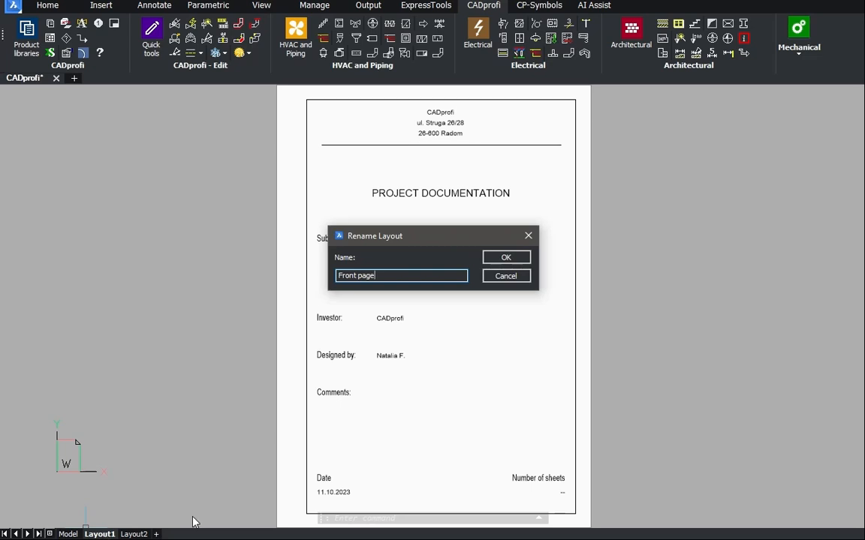
left_click(506, 258)
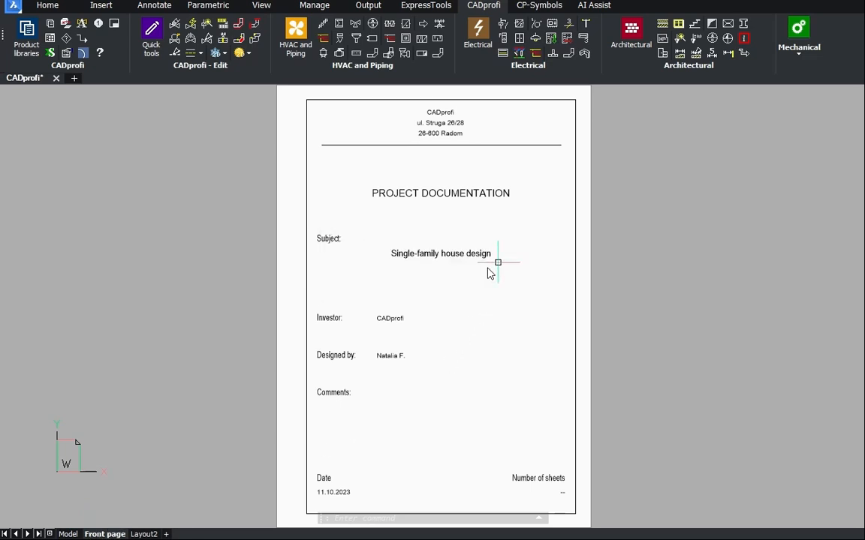
Rename Layout2 as "Project_house"
double_click(144, 534)
type("Pr")
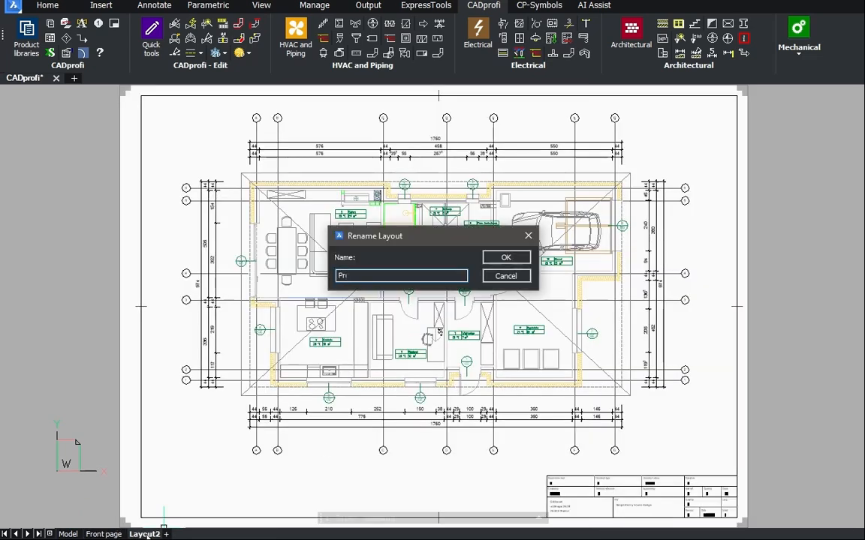
type("oject_house")
left_click(504, 257)
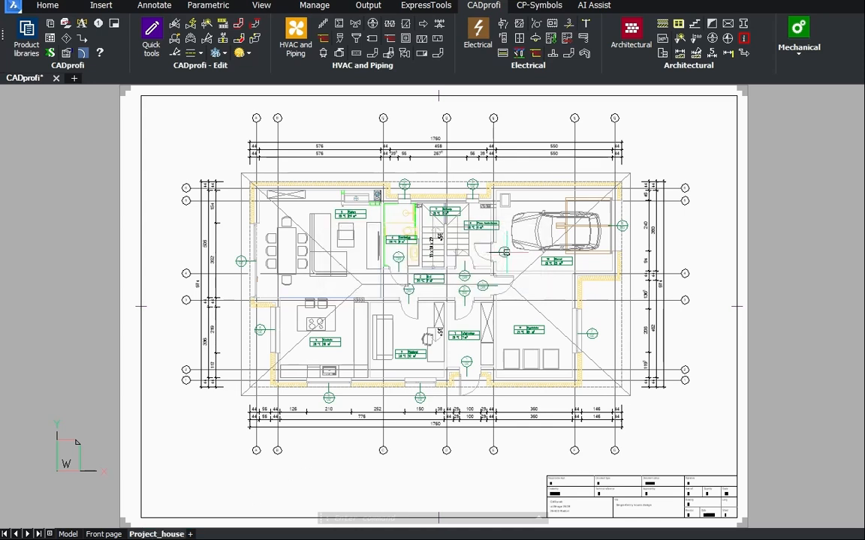
Open a print preview of the Project_house layout and review the floor plan, elevation and cross-section sheets at full-page size
key("ctrl+p")
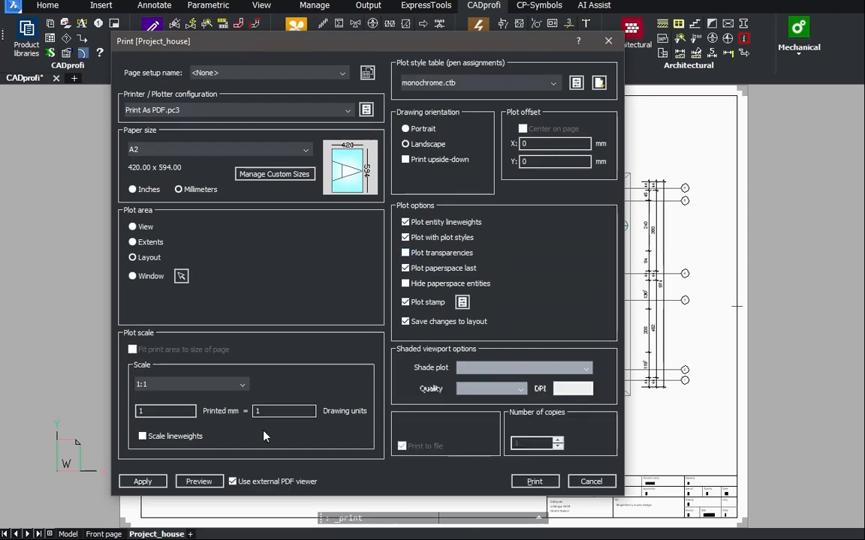
left_click(195, 481)
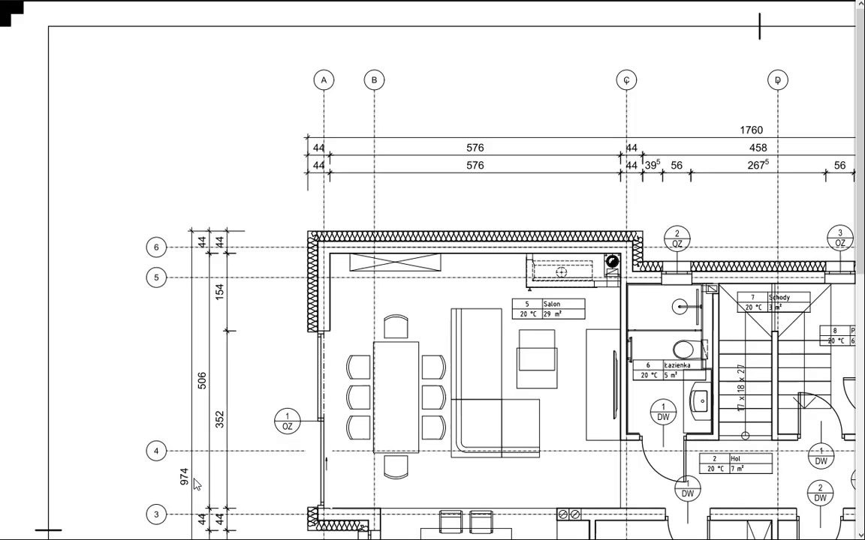
left_click(502, 2)
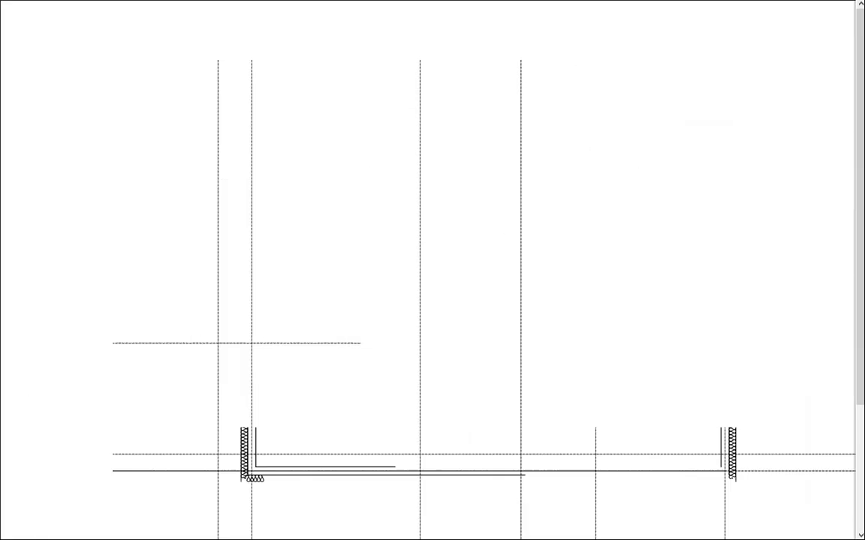
key("ctrl+minus")
key("ctrl+minus")
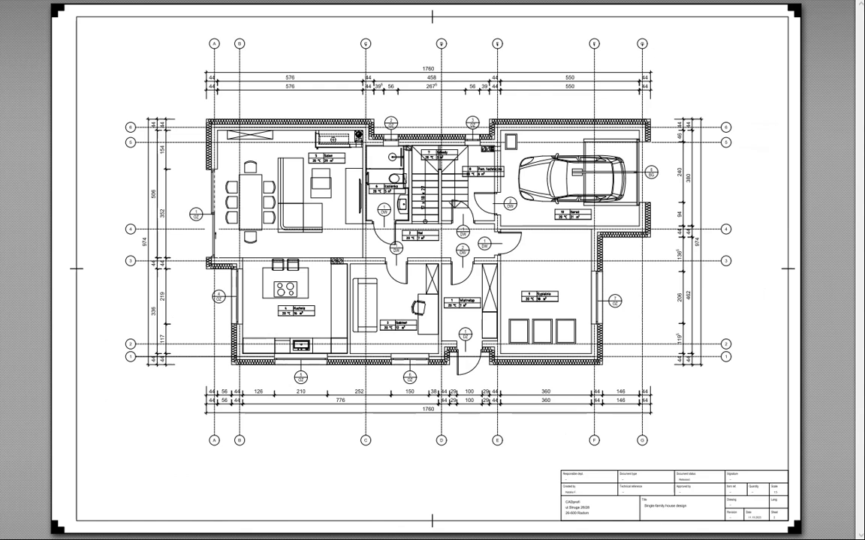
key("Page_Down")
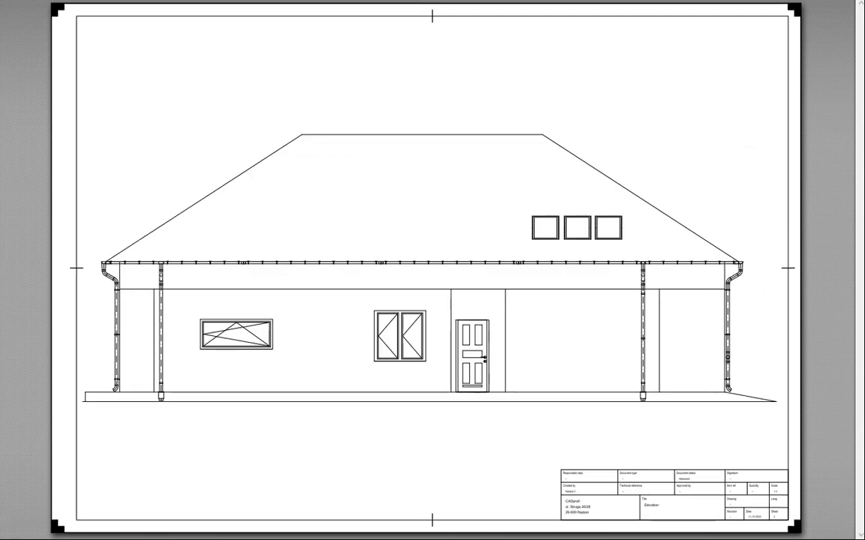
key("Page_Down")
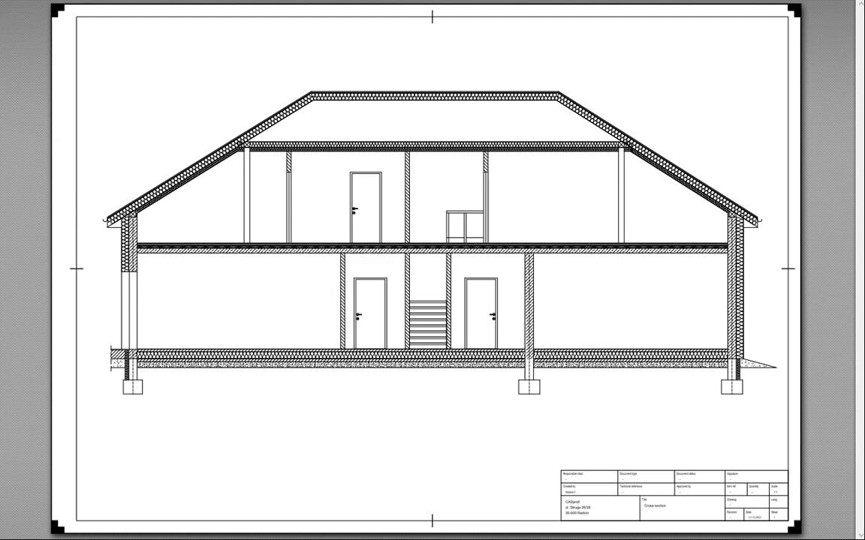